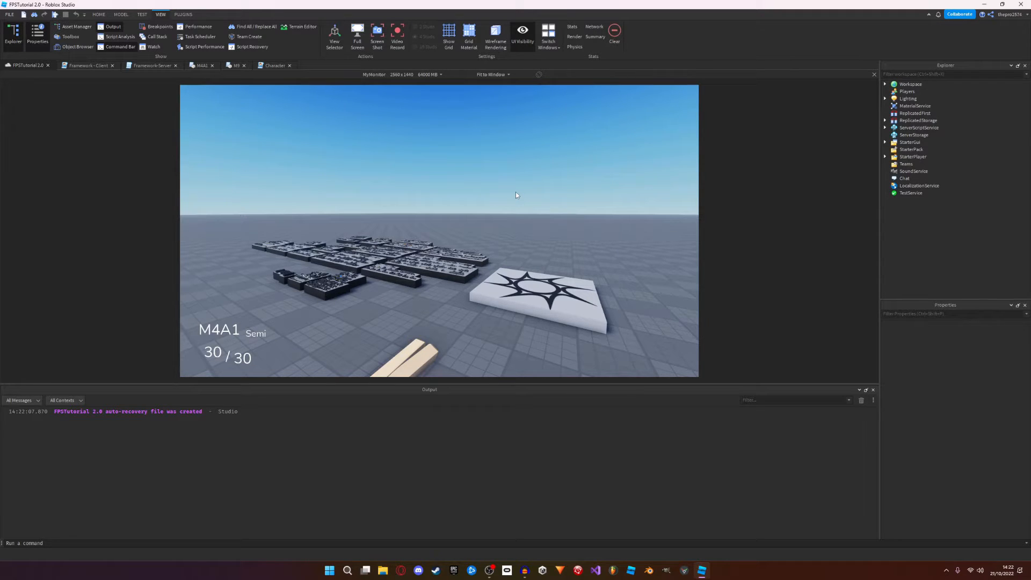
# Step: Select the M9 viewmodel in the workspace and display its joints with the Edit Rig tool
pyautogui.moveTo(516, 192); pyautogui.dragTo(466, 175, button='right')
pyautogui.press('w')
pyautogui.click(483, 213)
pyautogui.press('d')
pyautogui.press('a')
pyautogui.scroll(2, 466, 176)
pyautogui.click(183, 14)
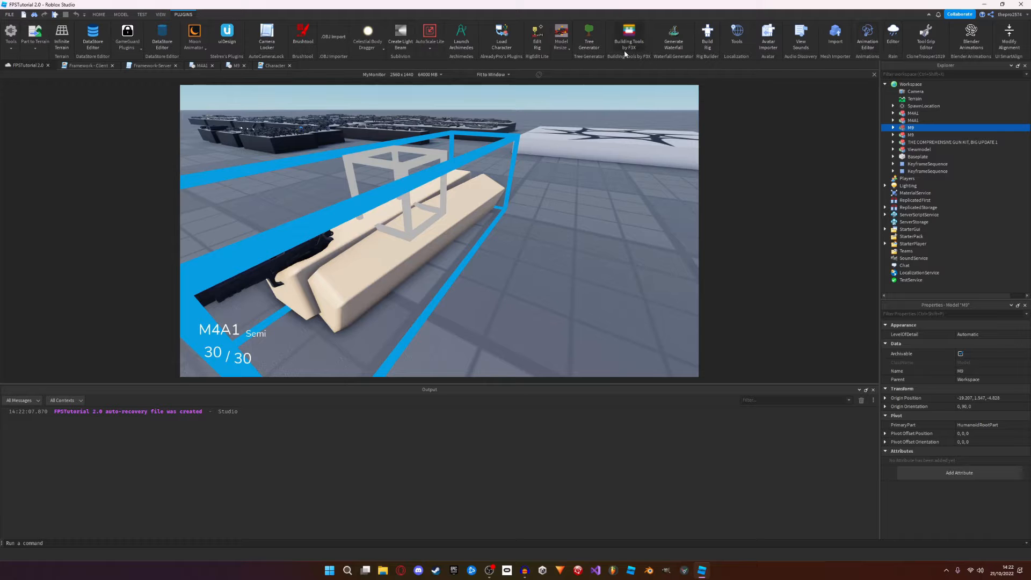
pyautogui.click(536, 37)
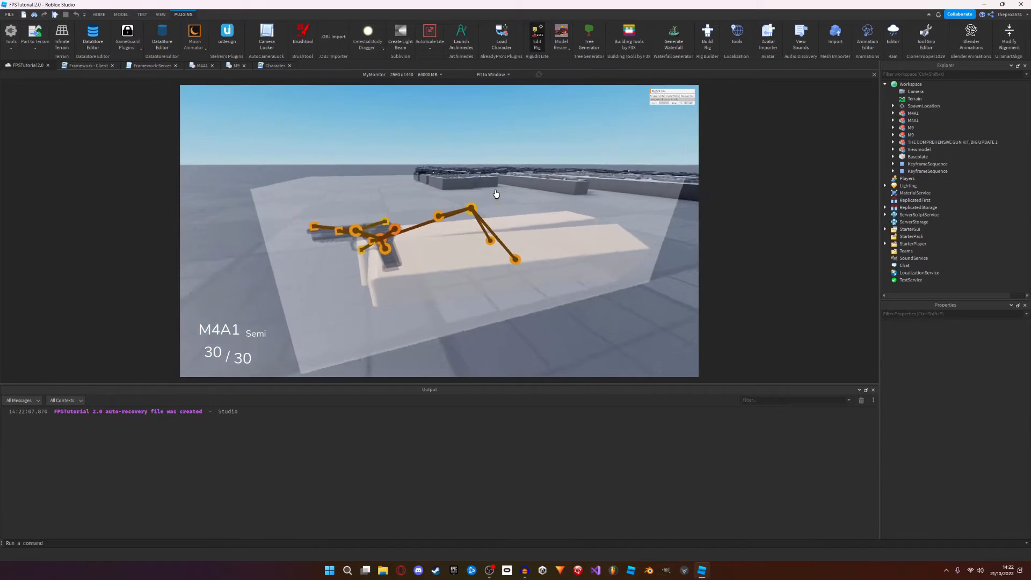
# Step: Examine the M9 rig and highlight the AimPart, FakeCamera, LeftArm, Main and RightArm joints under its HumanoidRootPart
pyautogui.moveTo(496, 194); pyautogui.dragTo(496, 194, button='right')
pyautogui.scroll(-2, 497, 194)
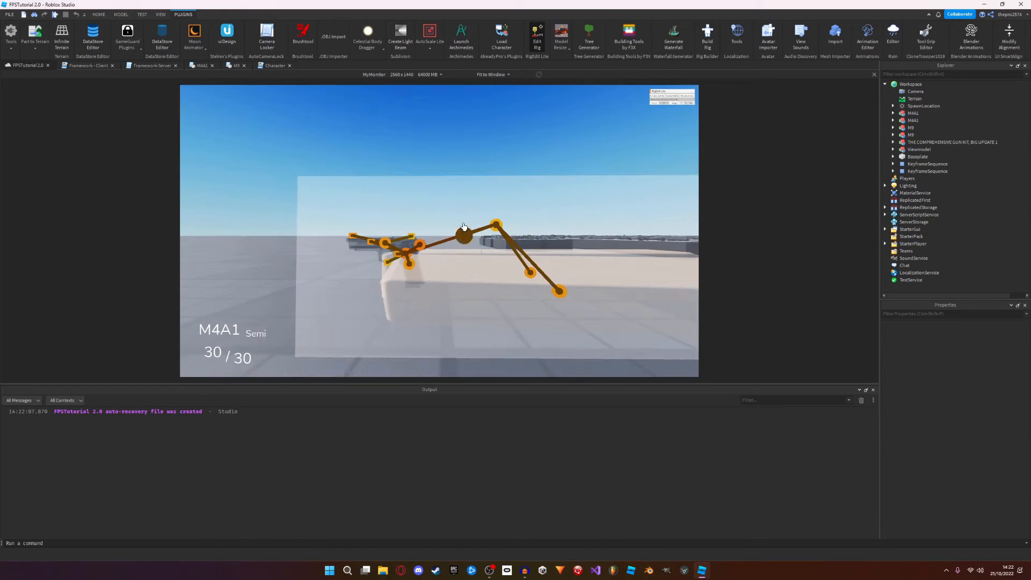
pyautogui.press('d')
pyautogui.press('a')
pyautogui.press('d')
pyautogui.press('w')
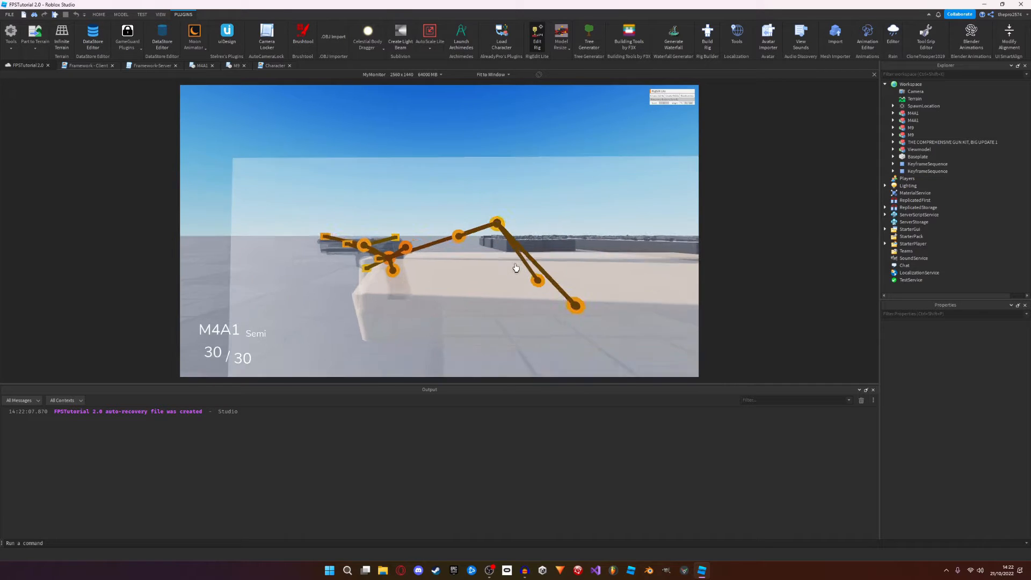
pyautogui.press('s')
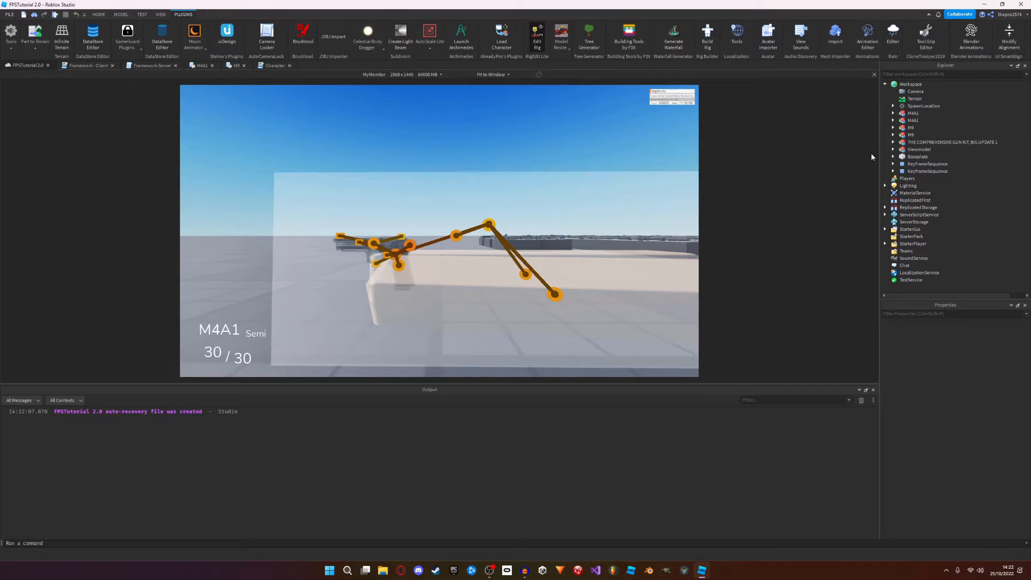
pyautogui.click(912, 120)
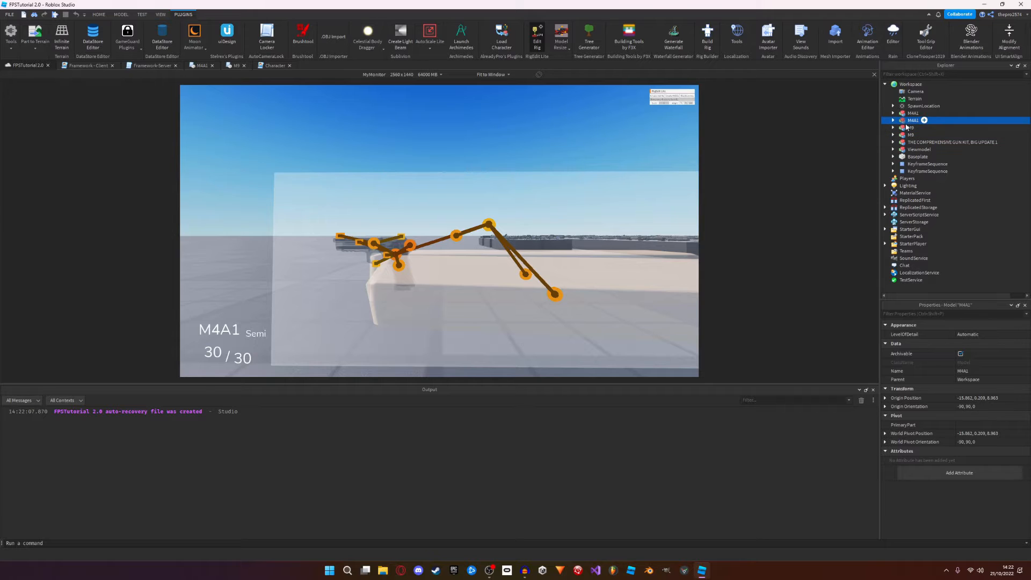
pyautogui.click(911, 128)
pyautogui.click(893, 127)
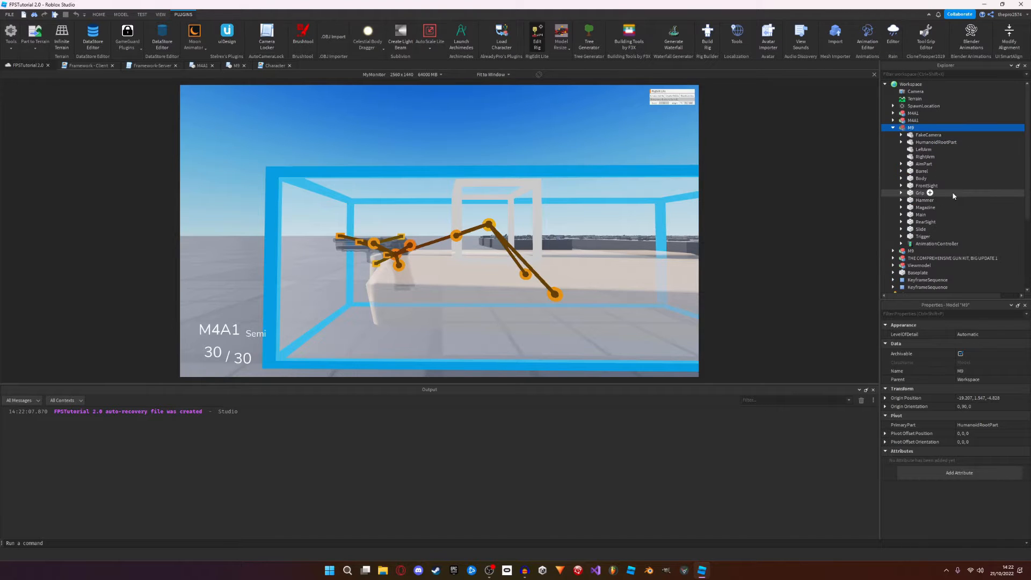
pyautogui.click(913, 136)
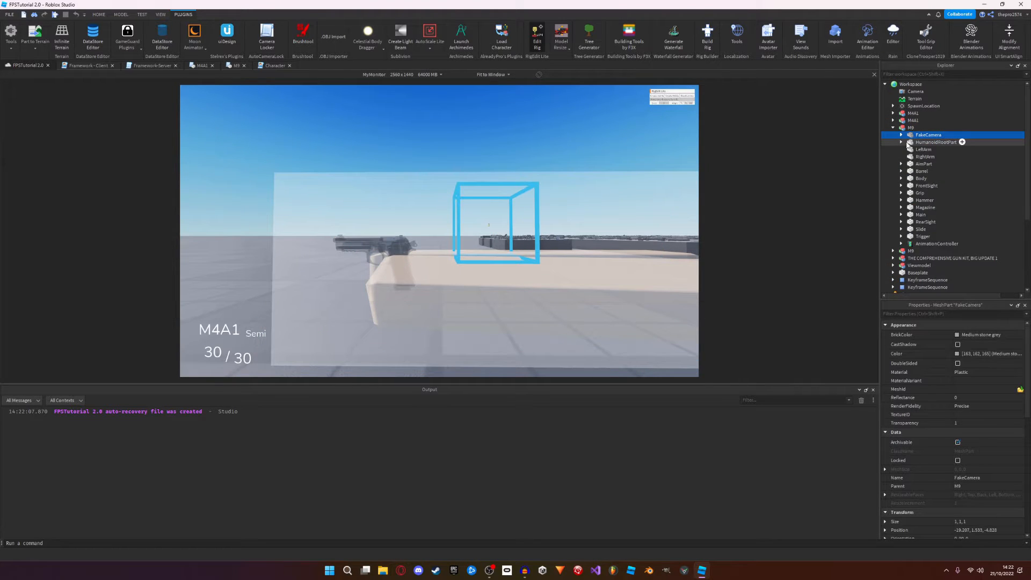
pyautogui.click(901, 143)
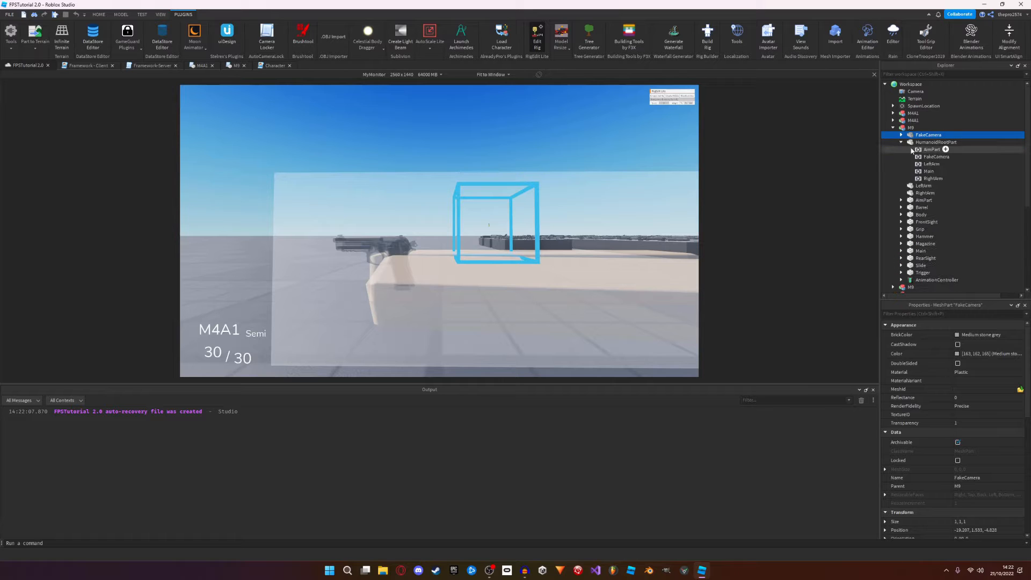
pyautogui.click(922, 150)
pyautogui.keyDown('shift'); pyautogui.click(926, 179); pyautogui.keyUp('shift')
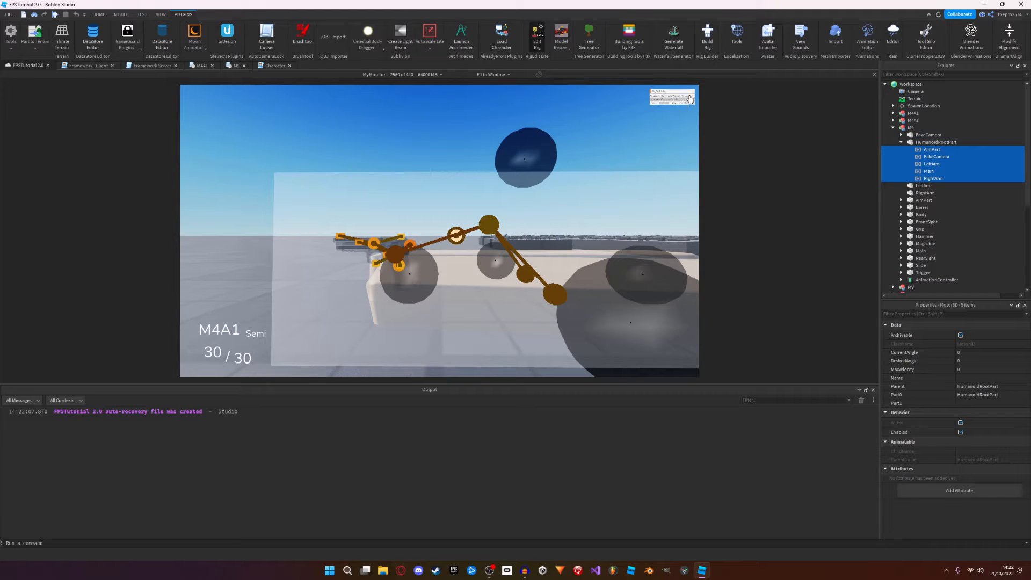
# Step: Highlight only the Hammer, Magazine and Slide joints inside the M9's Main part, and turn off the rig display
pyautogui.click(902, 142)
pyautogui.click(901, 215)
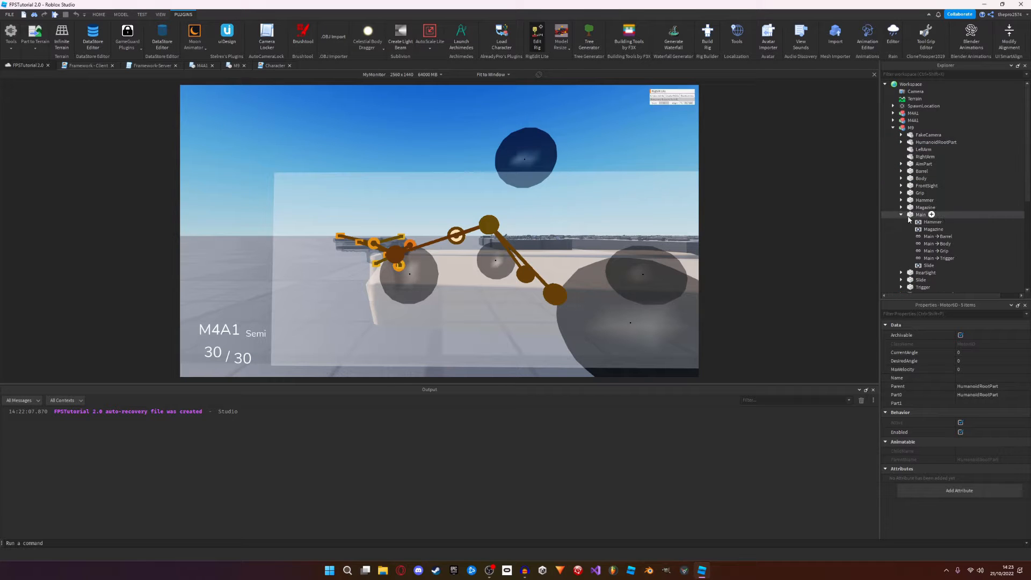
pyautogui.click(933, 222)
pyautogui.keyDown('shift'); pyautogui.click(929, 265); pyautogui.keyUp('shift')
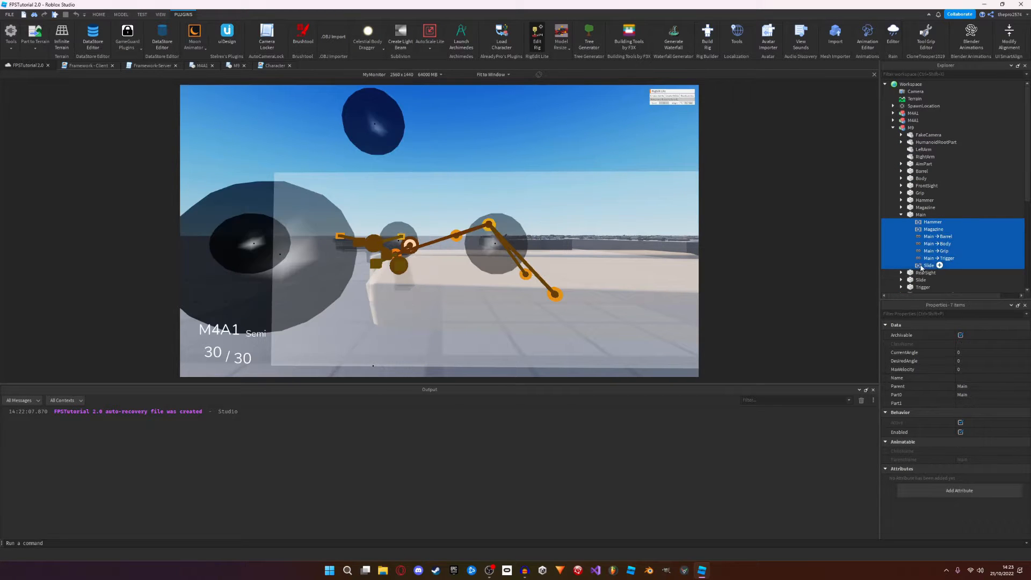
pyautogui.keyDown('ctrl'); pyautogui.click(935, 258); pyautogui.keyUp('ctrl')
pyautogui.keyDown('ctrl'); pyautogui.click(934, 250); pyautogui.keyUp('ctrl')
pyautogui.keyDown('ctrl'); pyautogui.click(935, 243); pyautogui.keyUp('ctrl')
pyautogui.keyDown('ctrl'); pyautogui.click(935, 236); pyautogui.keyUp('ctrl')
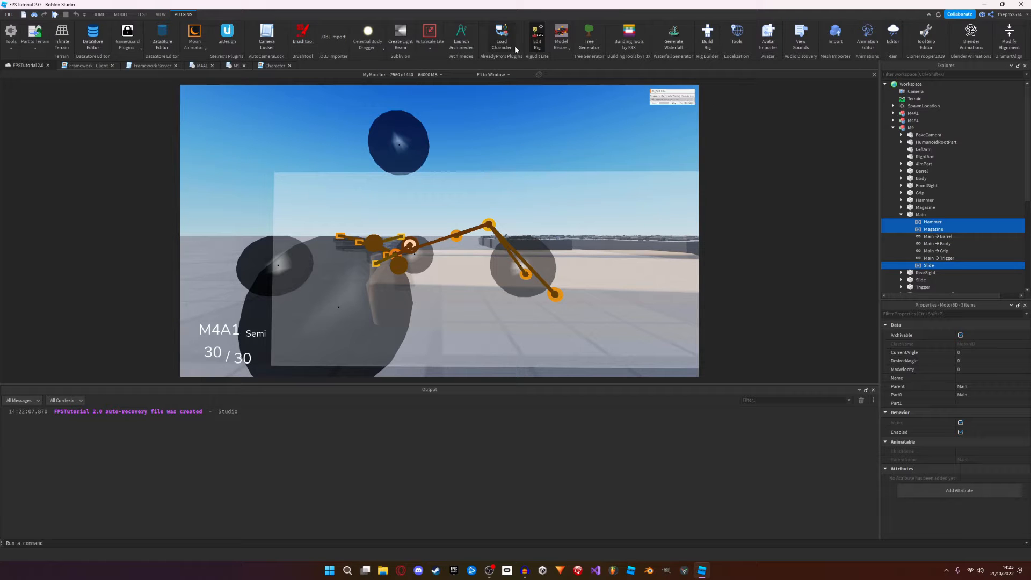
pyautogui.click(543, 45)
# Step: Collapse the rigged M9 model's hierarchy and duplicate the model in Workspace
pyautogui.click(919, 215)
pyautogui.click(901, 215)
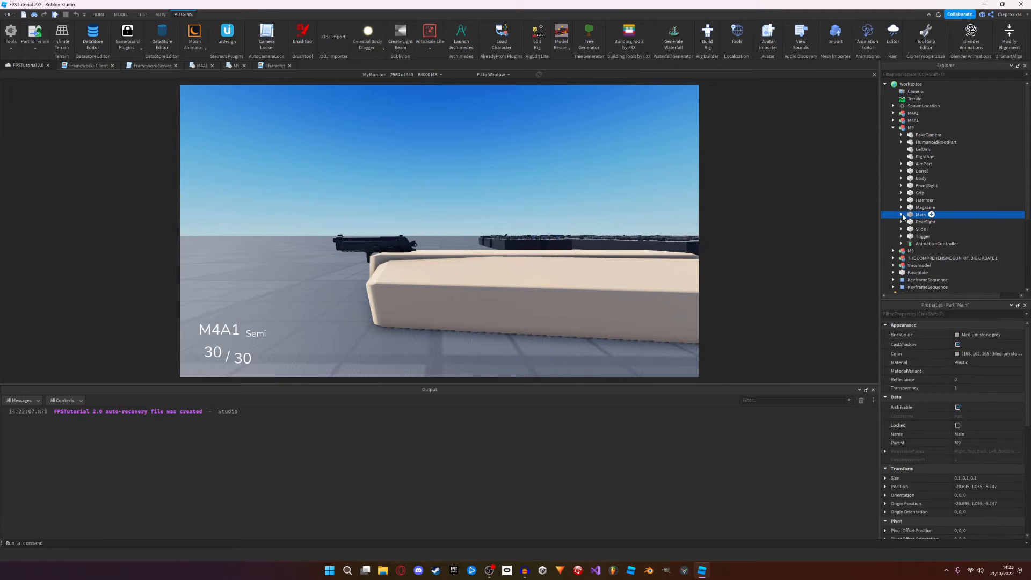
pyautogui.click(901, 208)
pyautogui.click(901, 207)
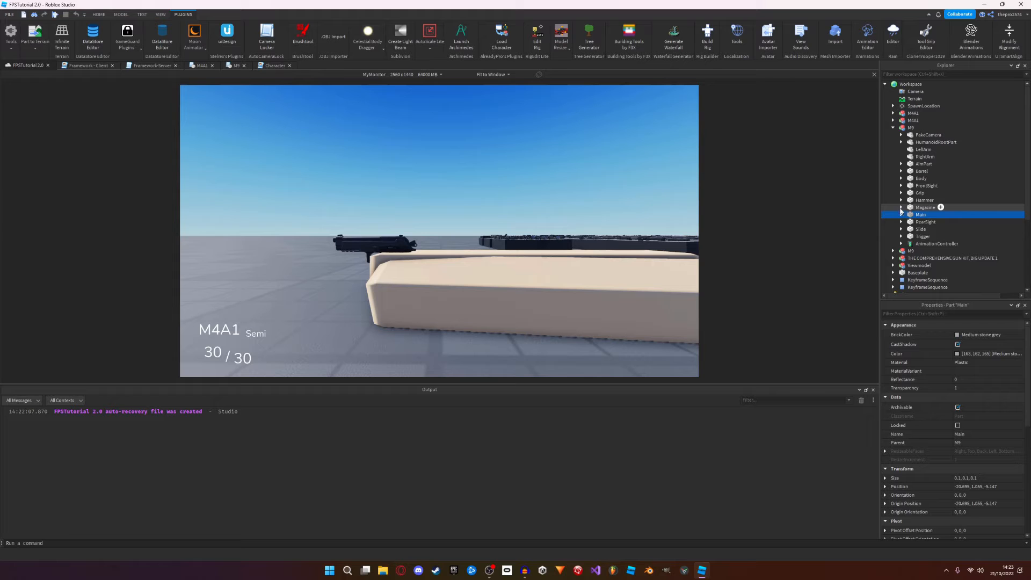
pyautogui.click(894, 128)
pyautogui.click(902, 129)
pyautogui.press('f')
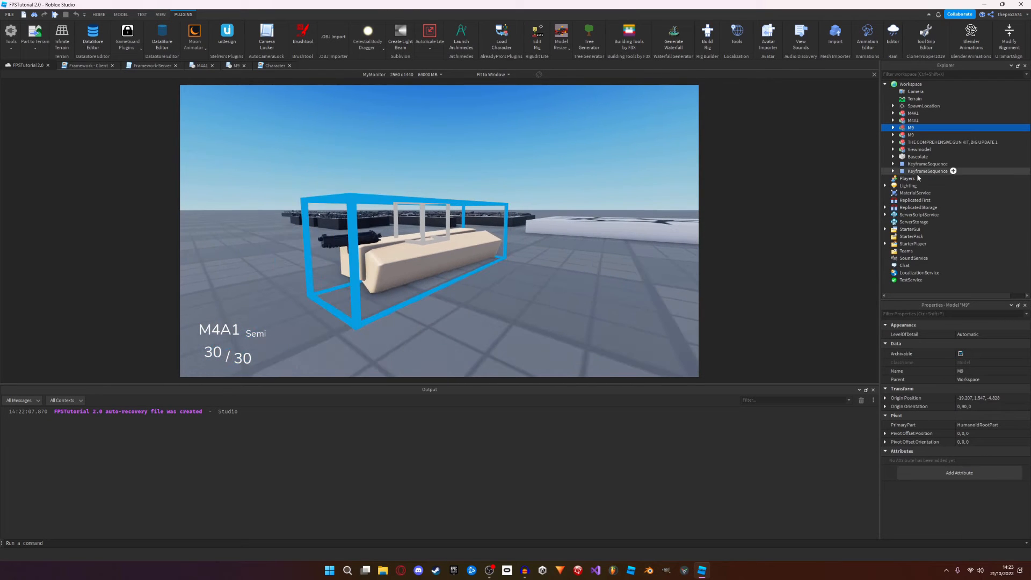
pyautogui.hotkey('ctrl', 'd')
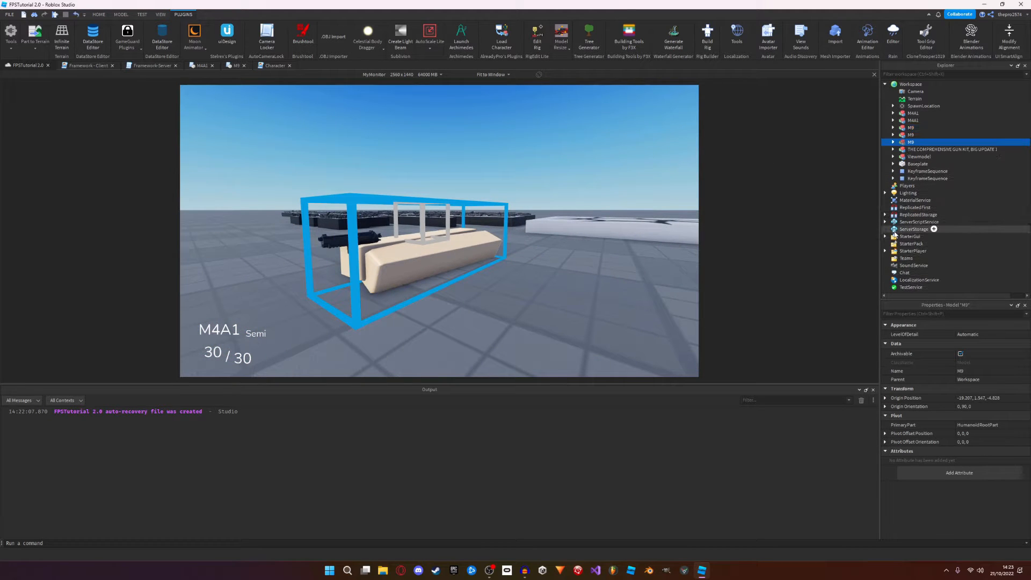
# Step: Replace the M9 in ReplicatedStorage's Viewmodels folder with the duplicated M9 model
pyautogui.click(886, 214)
pyautogui.click(894, 245)
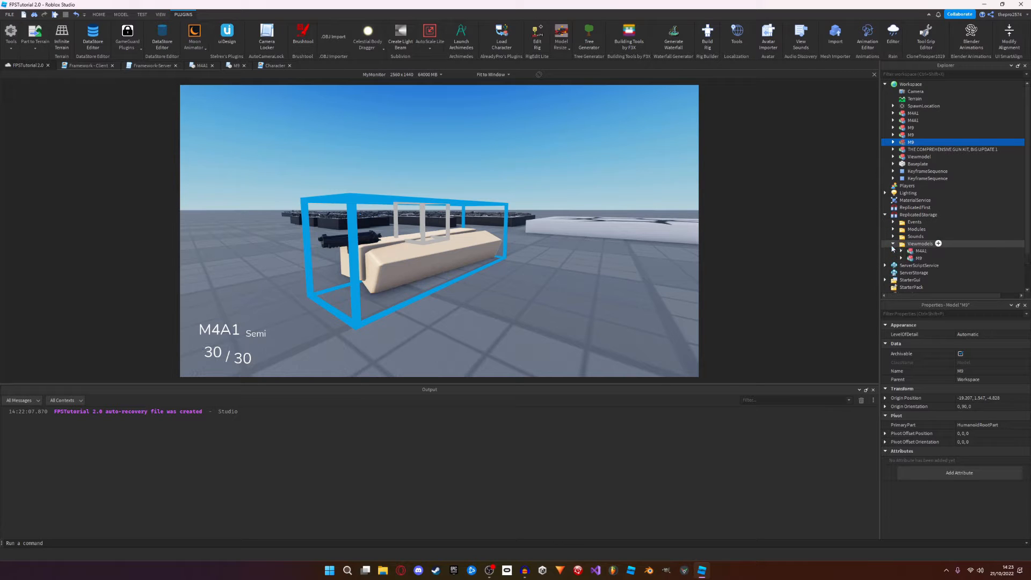
pyautogui.click(919, 258)
pyautogui.moveTo(927, 151); pyautogui.dragTo(910, 143)
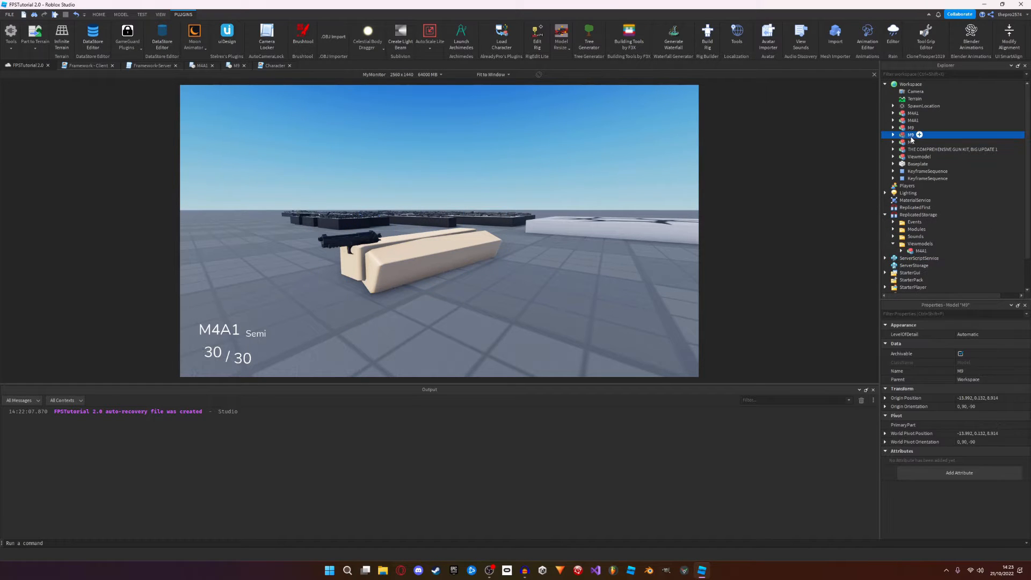
pyautogui.click(909, 149)
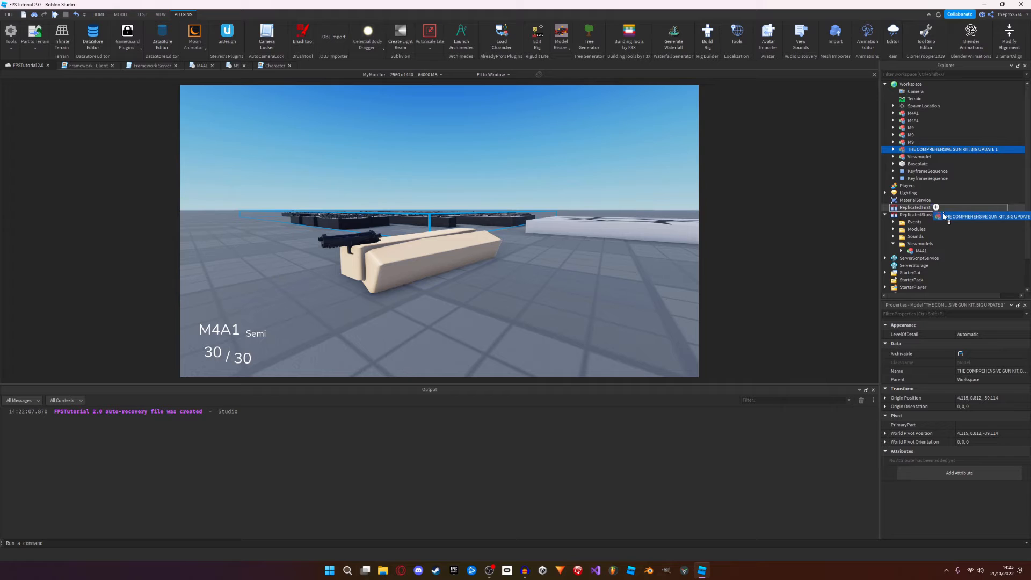
pyautogui.moveTo(910, 143); pyautogui.dragTo(938, 245)
# Step: Delete both KeyframeSequence objects from Workspace and collapse the Viewmodels folder and ReplicatedStorage
pyautogui.click(923, 173)
pyautogui.press('Delete')
pyautogui.click(924, 166)
pyautogui.press('Delete')
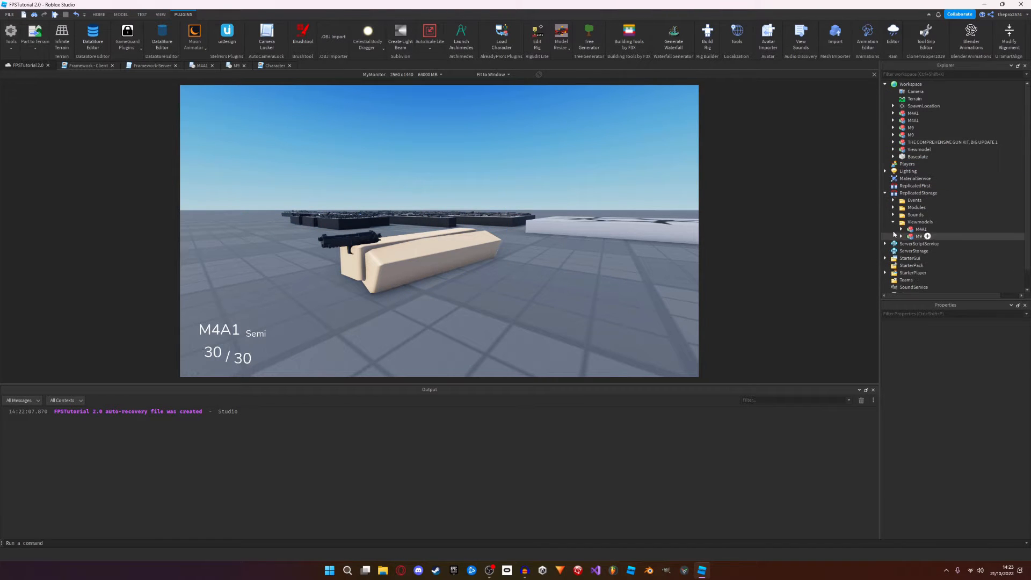
pyautogui.click(894, 222)
pyautogui.click(886, 194)
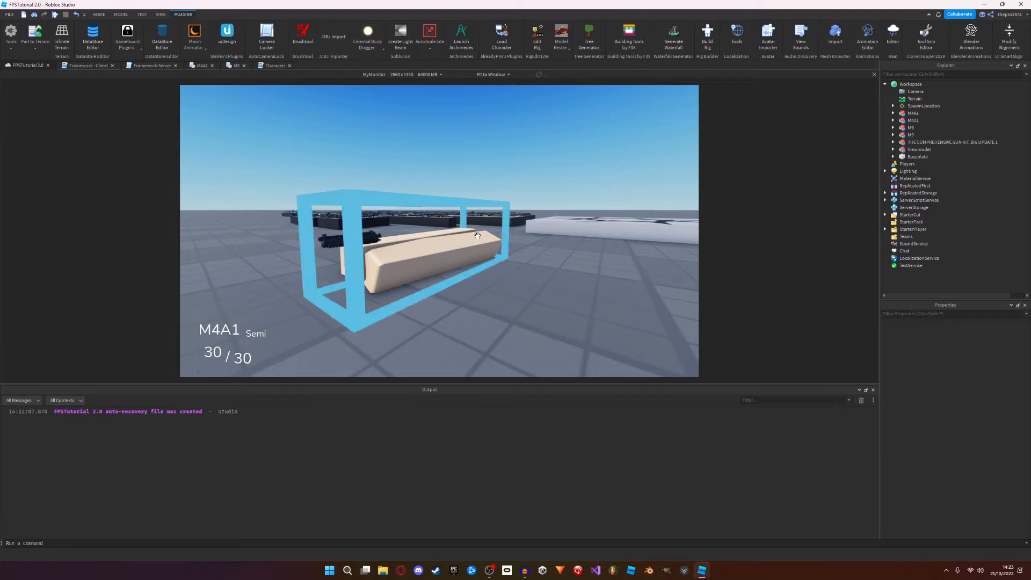
# Step: Lock the viewport camera to the M9 model's FakeCamera part with Camera Locker
pyautogui.click(453, 258)
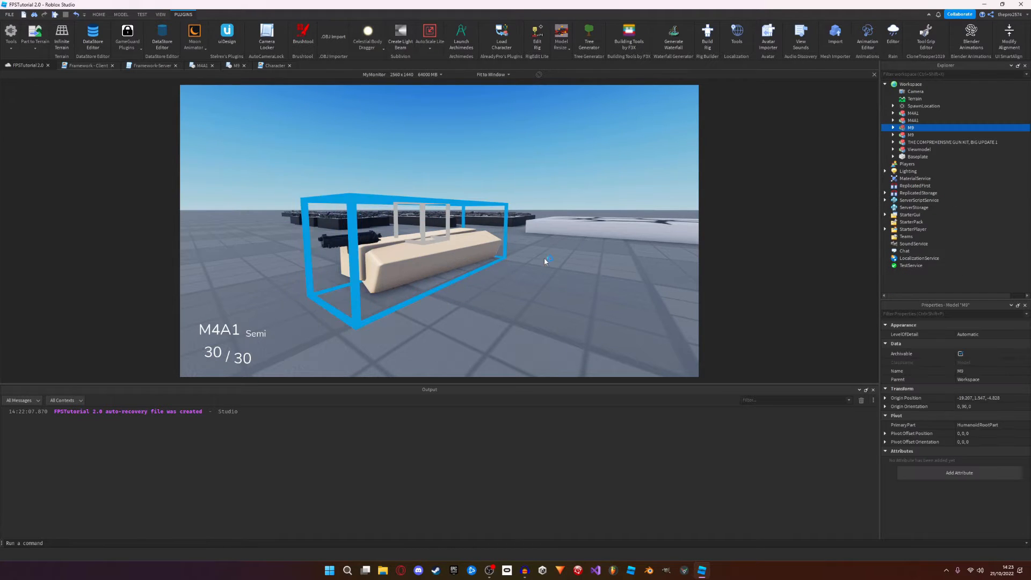
pyautogui.click(894, 127)
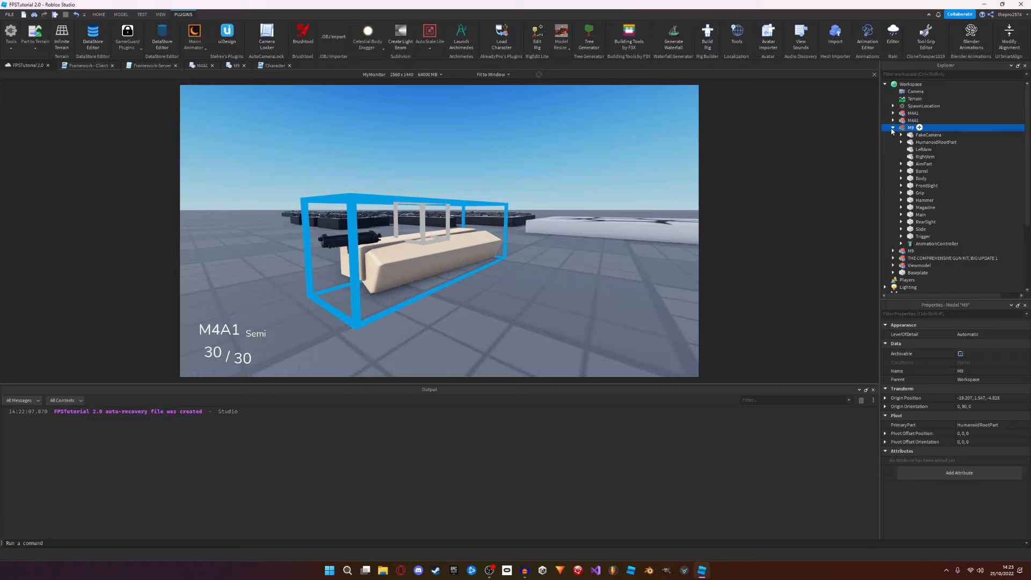
pyautogui.click(918, 135)
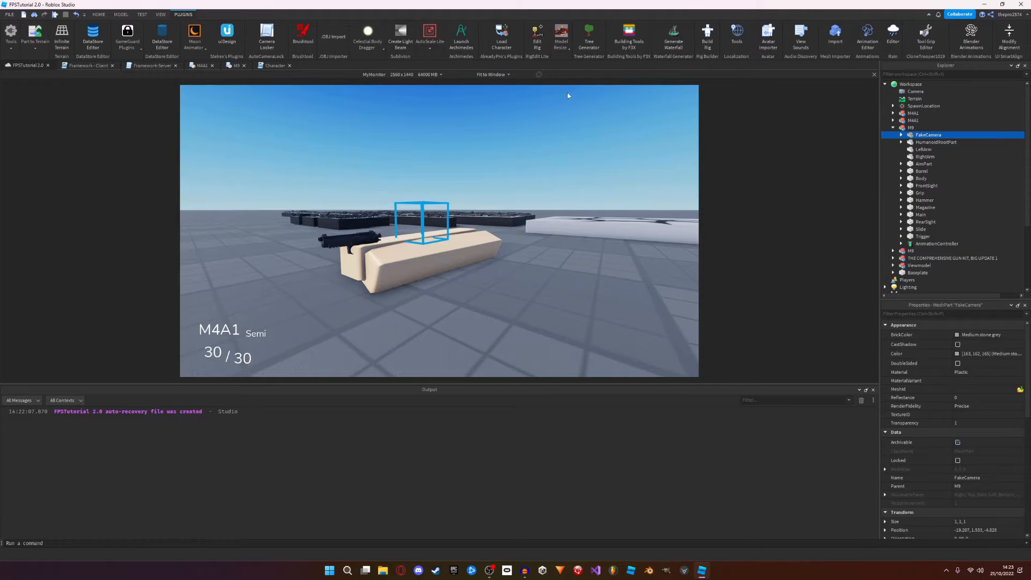
pyautogui.click(268, 50)
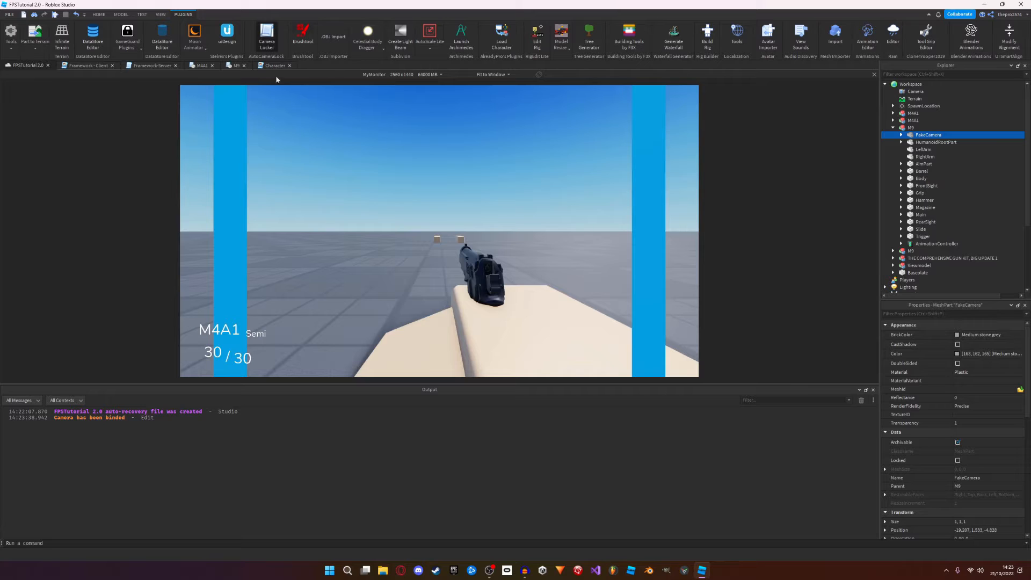
pyautogui.click(336, 179)
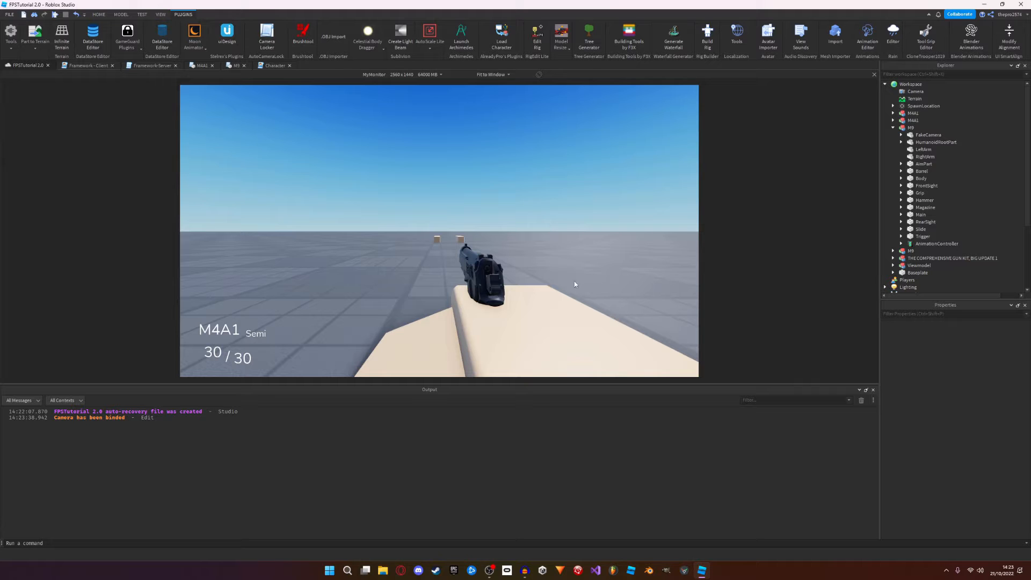
# Step: Load the M9 model as the rig in the Blender Animations plugin and widen the plugin's window
pyautogui.click(914, 128)
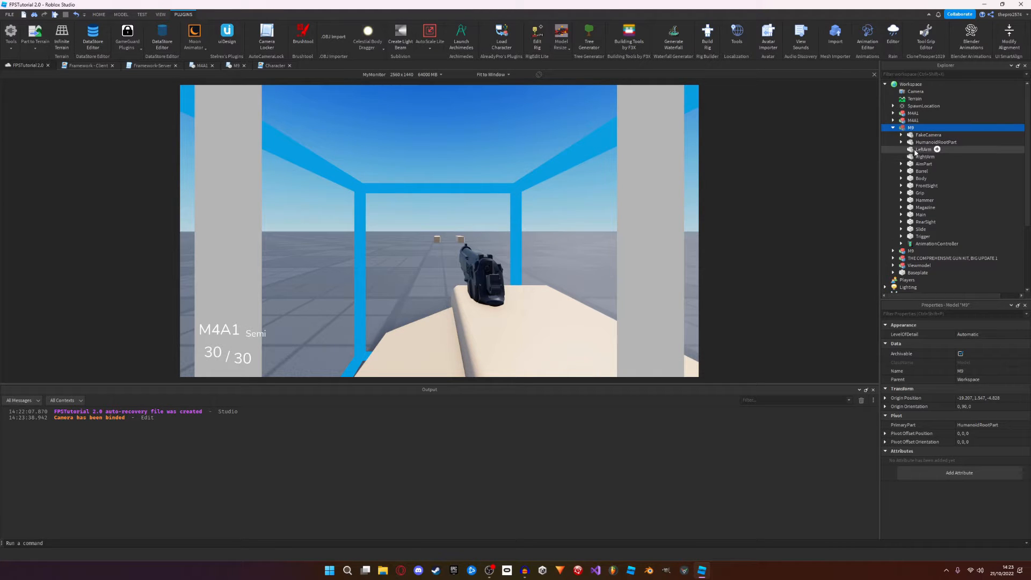
pyautogui.click(969, 48)
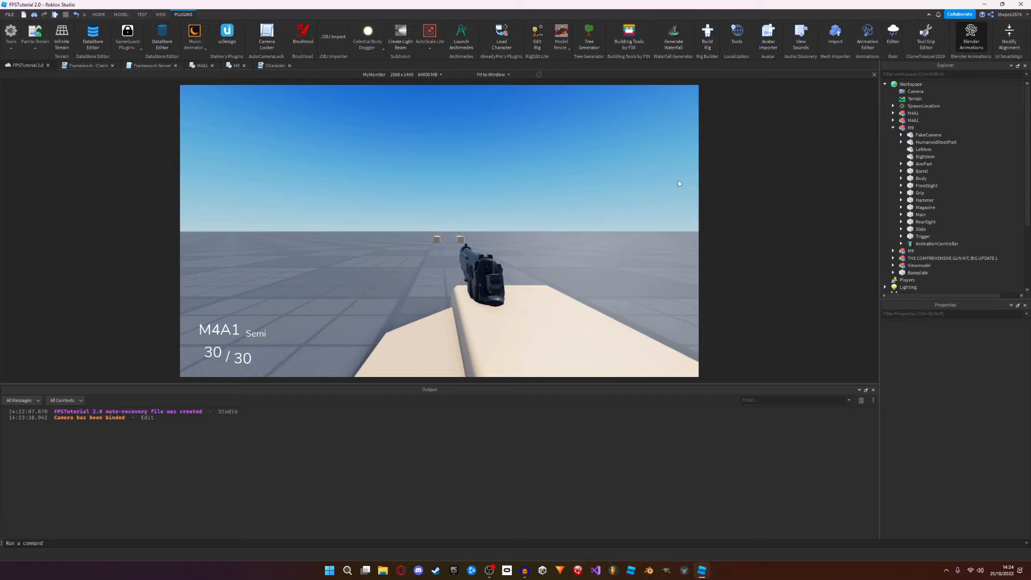
pyautogui.click(900, 129)
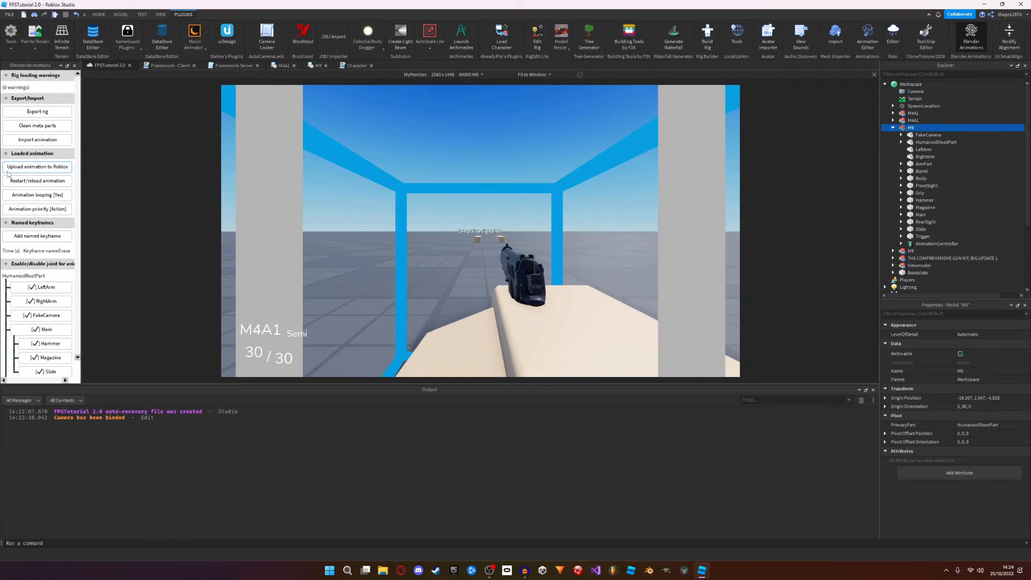
pyautogui.moveTo(82, 168); pyautogui.dragTo(152, 168)
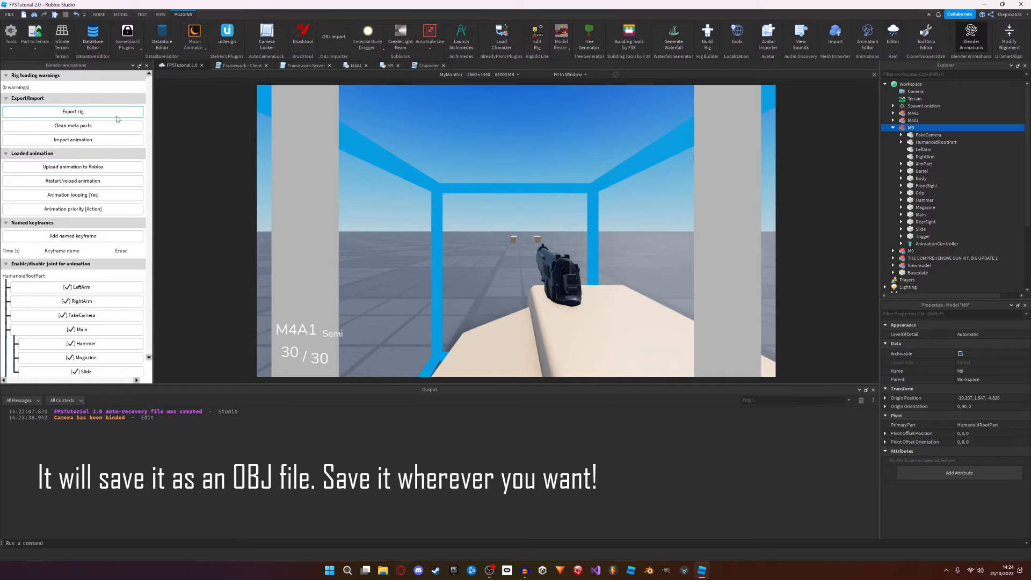
# Step: Export the M9 rig from Blender Animations and clean the generated meta parts out of Workspace
pyautogui.click(54, 113)
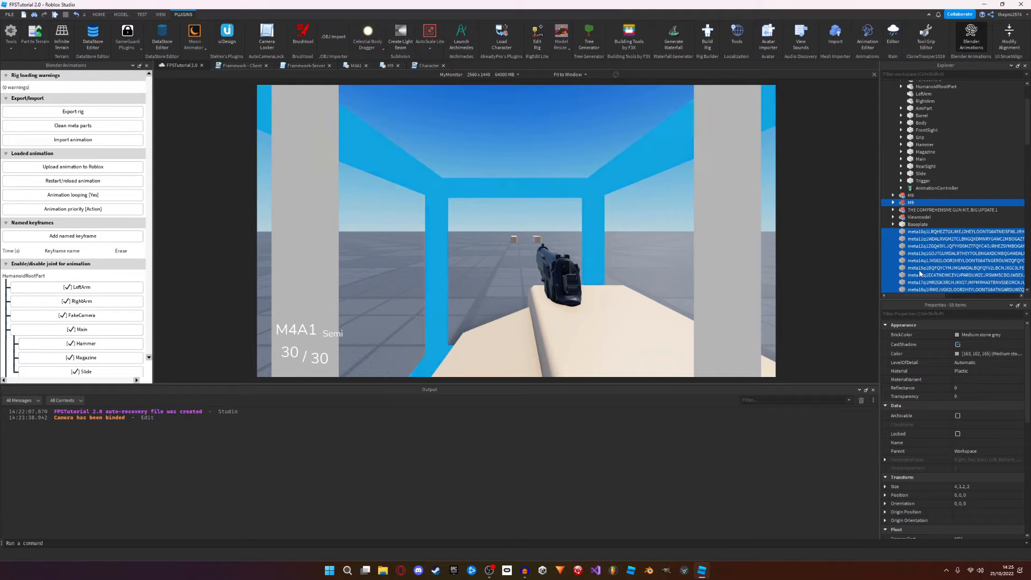
pyautogui.scroll(-10, 910, 258)
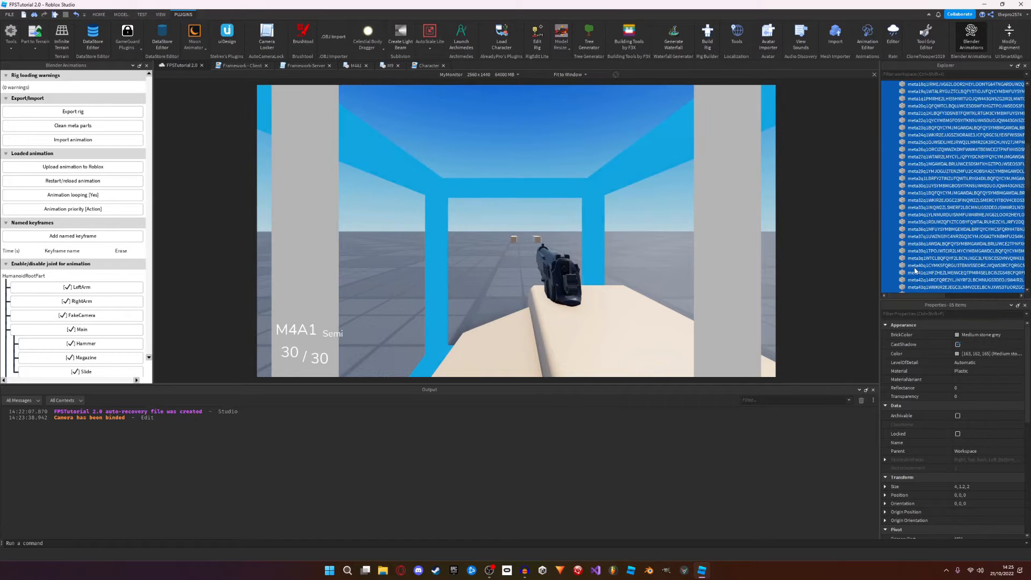
pyautogui.scroll(10, 904, 269)
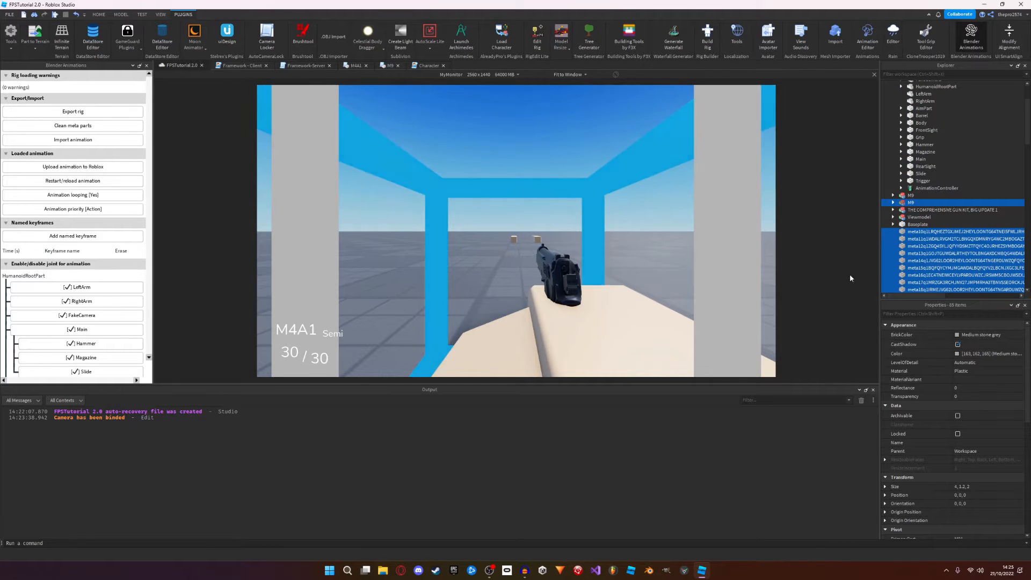
pyautogui.click(111, 127)
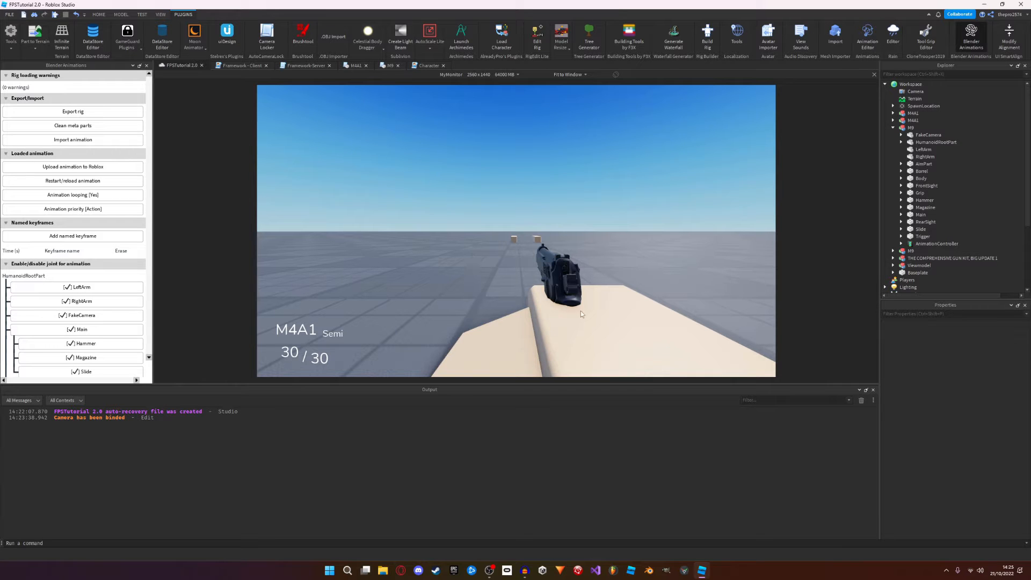
# Step: Switch to Blender and select the default cube in the scene
pyautogui.click(649, 570)
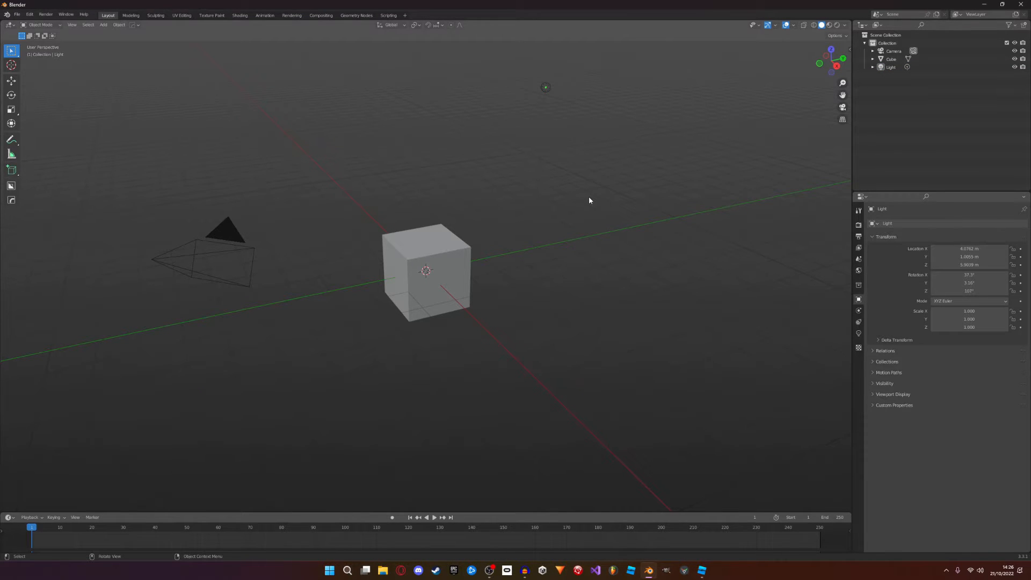
pyautogui.moveTo(505, 266); pyautogui.dragTo(423, 258, button='middle')
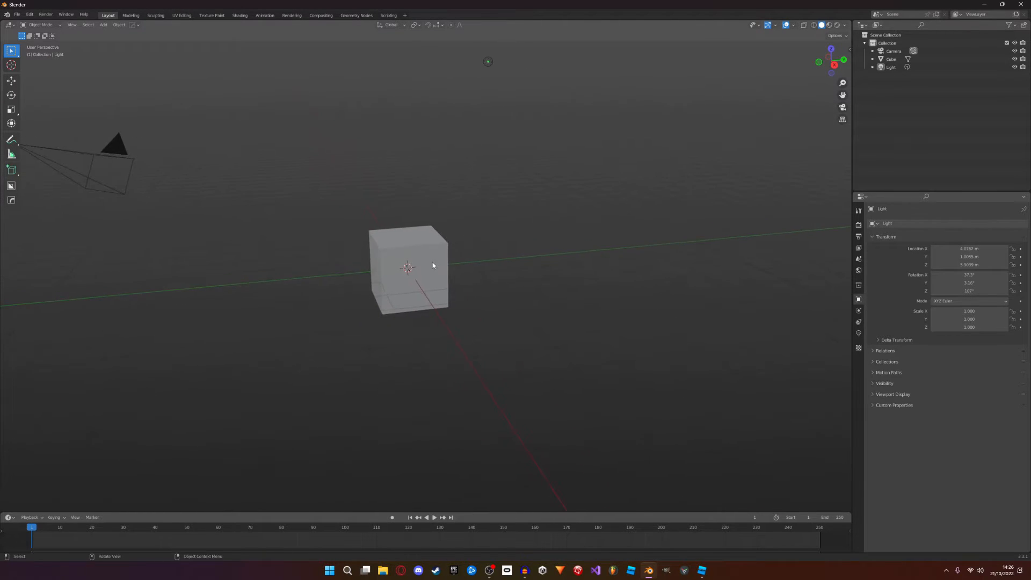
pyautogui.scroll(5, 434, 263)
pyautogui.scroll(-4, 436, 265)
pyautogui.scroll(4, 435, 266)
pyautogui.scroll(-7, 428, 258)
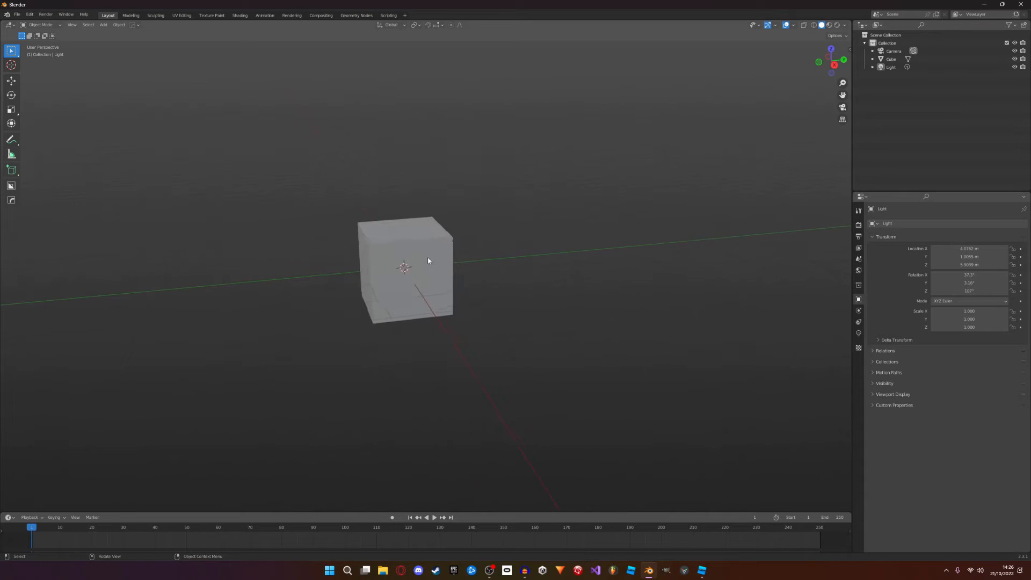
pyautogui.click(428, 258)
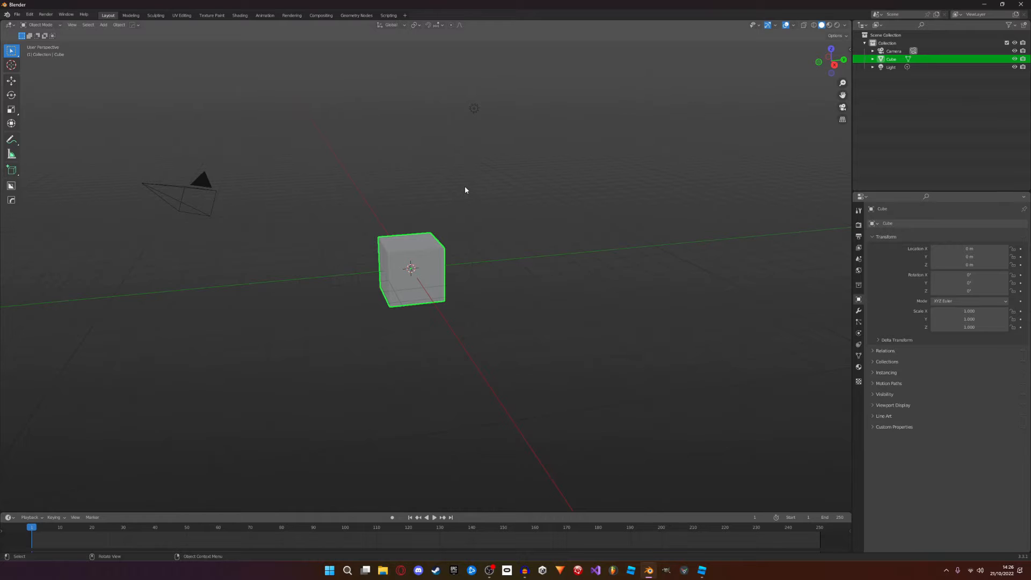
# Step: Clear the current selection and select every object in the scene
pyautogui.moveTo(489, 192)
pyautogui.mouseDown(button='middle')
pyautogui.moveTo(504, 208)
pyautogui.moveTo(501, 197)
pyautogui.mouseUp(button='middle')
pyautogui.press('a')
pyautogui.hotkey('alt', 'a')
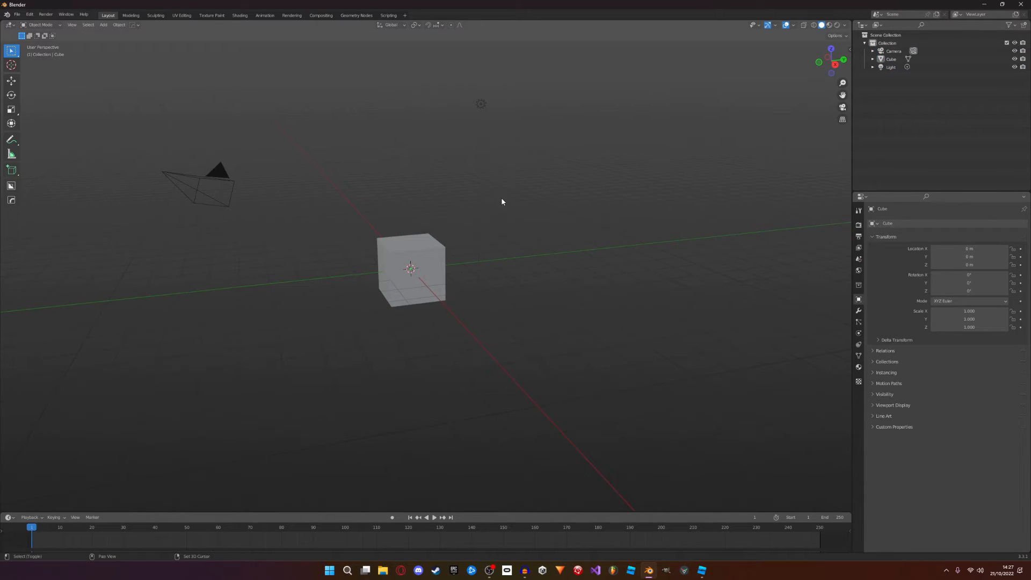
pyautogui.hotkey('shift', 'a')
pyautogui.click(103, 25)
pyautogui.moveTo(88, 25)
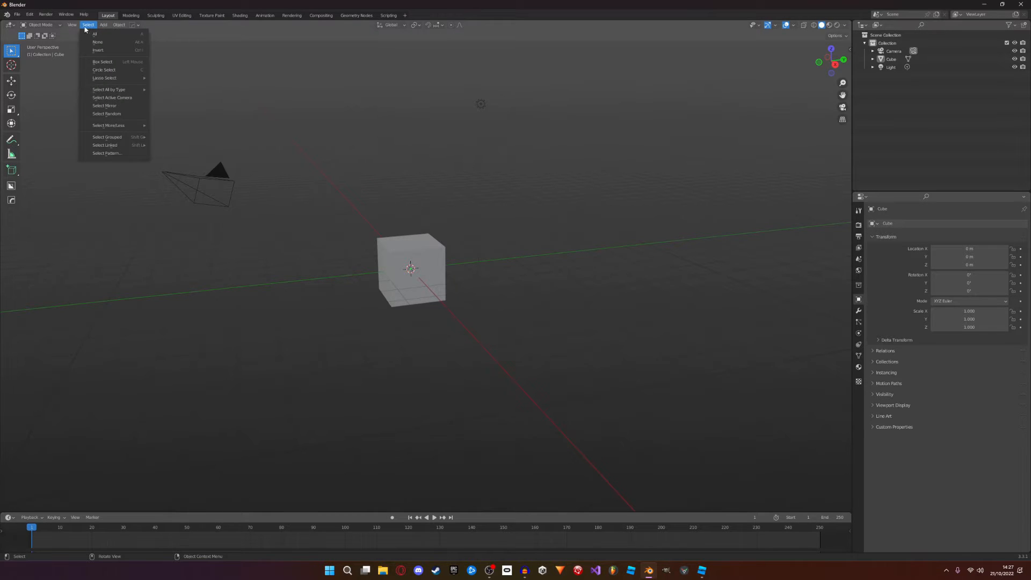
pyautogui.click(95, 34)
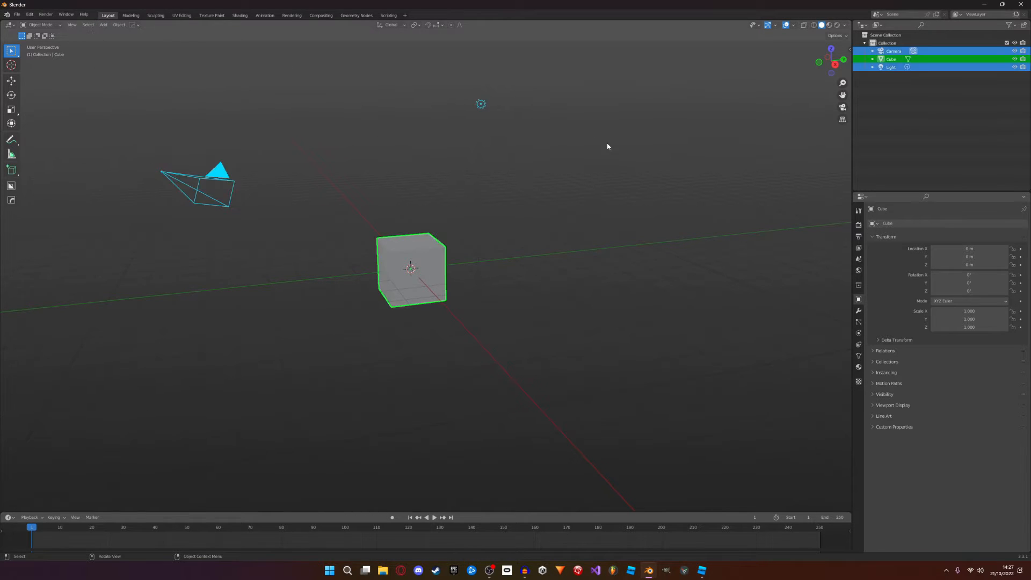
# Step: Try deleting the default camera, cube and light together, and undo the deletion
pyautogui.hotkey('alt', 'a')
pyautogui.moveTo(607, 146)
pyautogui.mouseDown(button='middle')
pyautogui.moveTo(631, 191)
pyautogui.moveTo(600, 159)
pyautogui.mouseUp(button='middle')
pyautogui.press('a')
pyautogui.press('x')
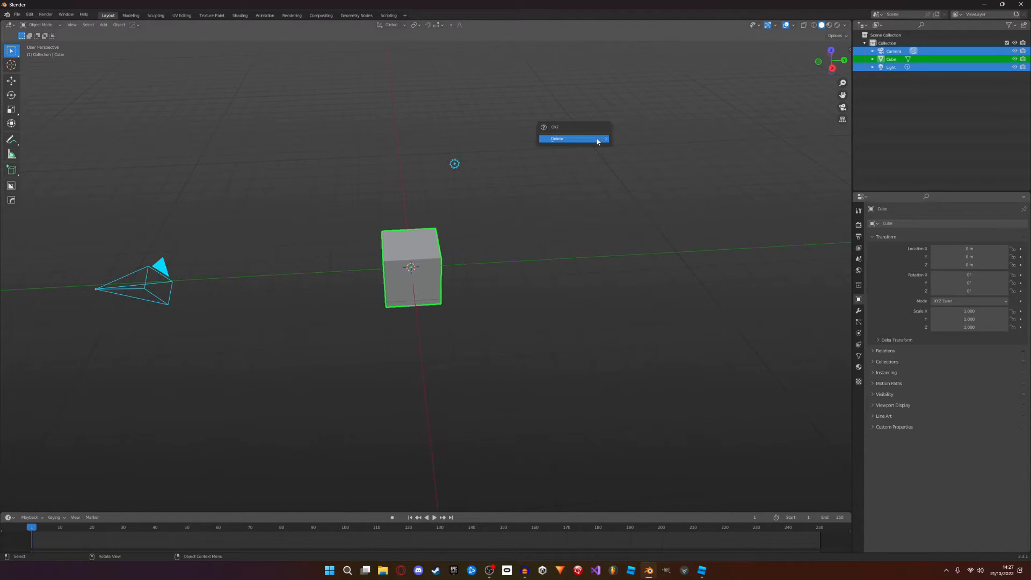
pyautogui.press('Delete')
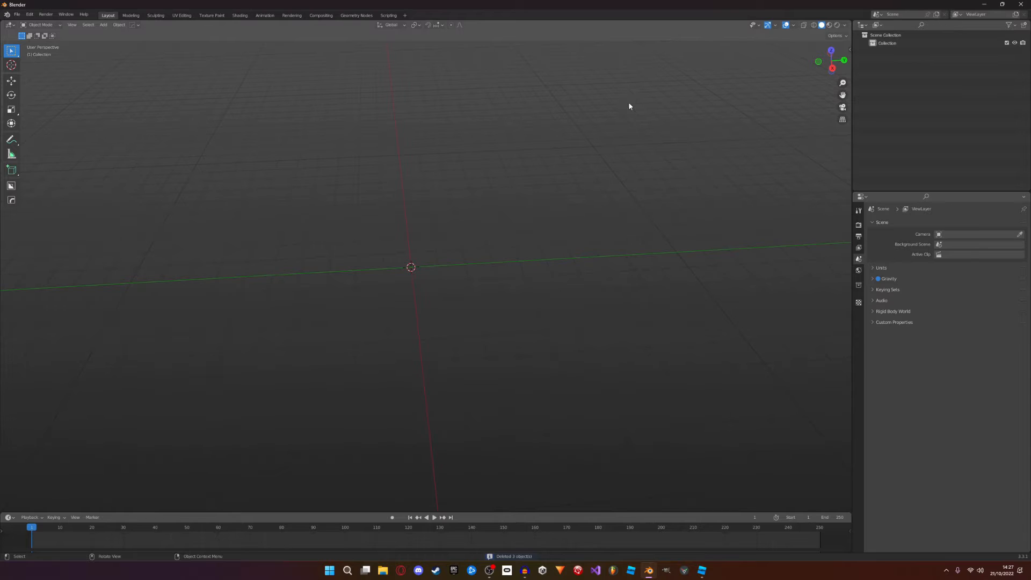
pyautogui.hotkey('ctrl', 'z')
pyautogui.hotkey('ctrl', 'z')
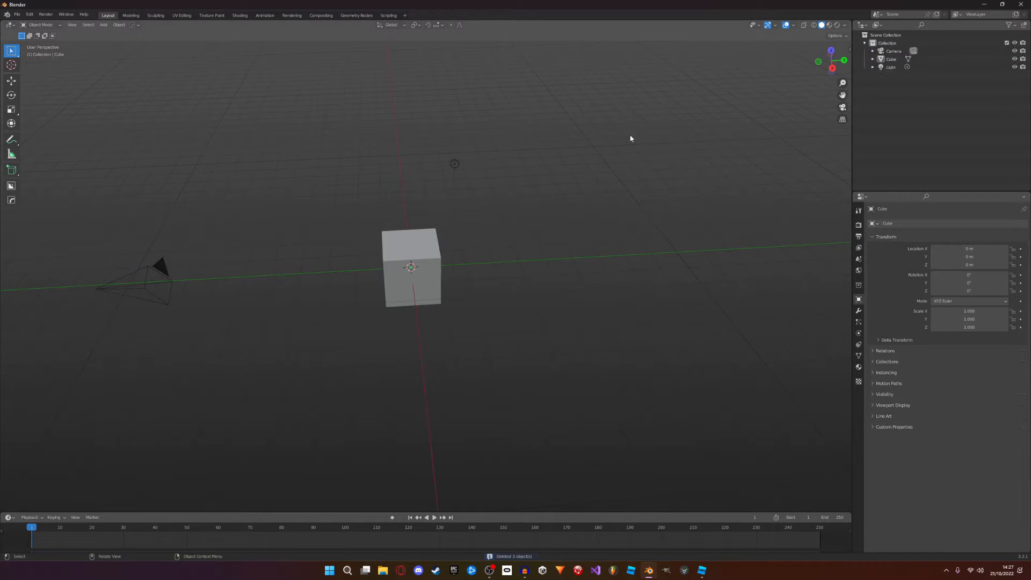
# Step: Try rotating and freely moving the default cube, cancelling both transforms
pyautogui.click(435, 247)
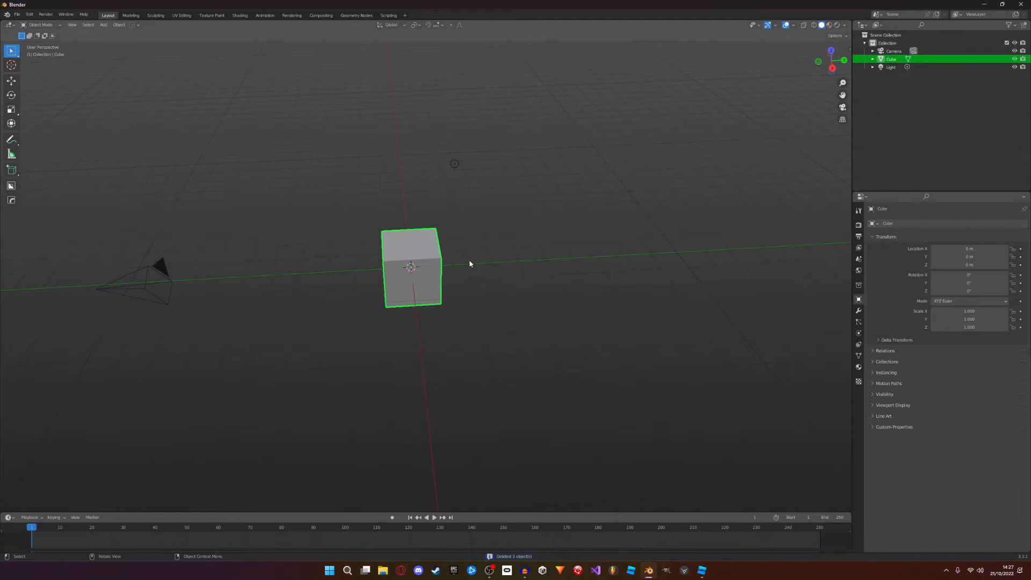
pyautogui.press('r')
pyautogui.rightClick(461, 269)
pyautogui.moveTo(461, 269); pyautogui.dragTo(482, 250, button='middle')
pyautogui.scroll(3, 482, 250)
pyautogui.scroll(-4, 480, 248)
pyautogui.scroll(3, 478, 247)
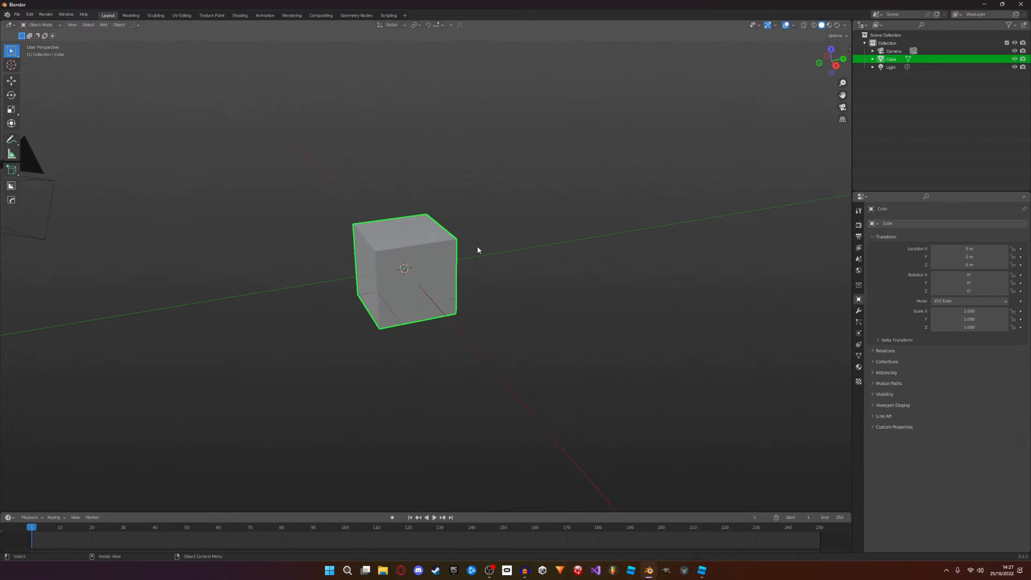
pyautogui.scroll(-2, 477, 249)
pyautogui.press('g')
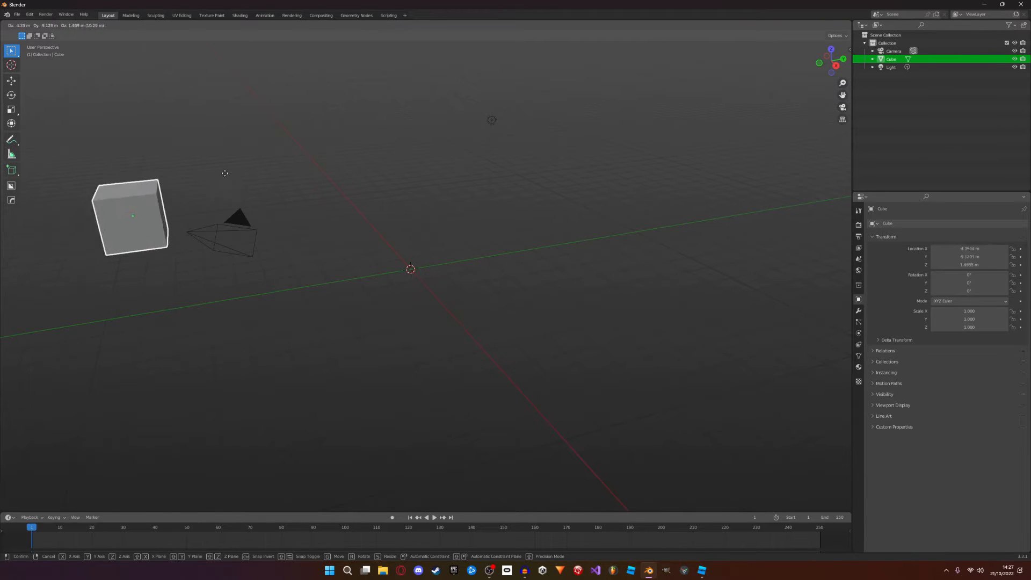
pyautogui.rightClick(455, 170)
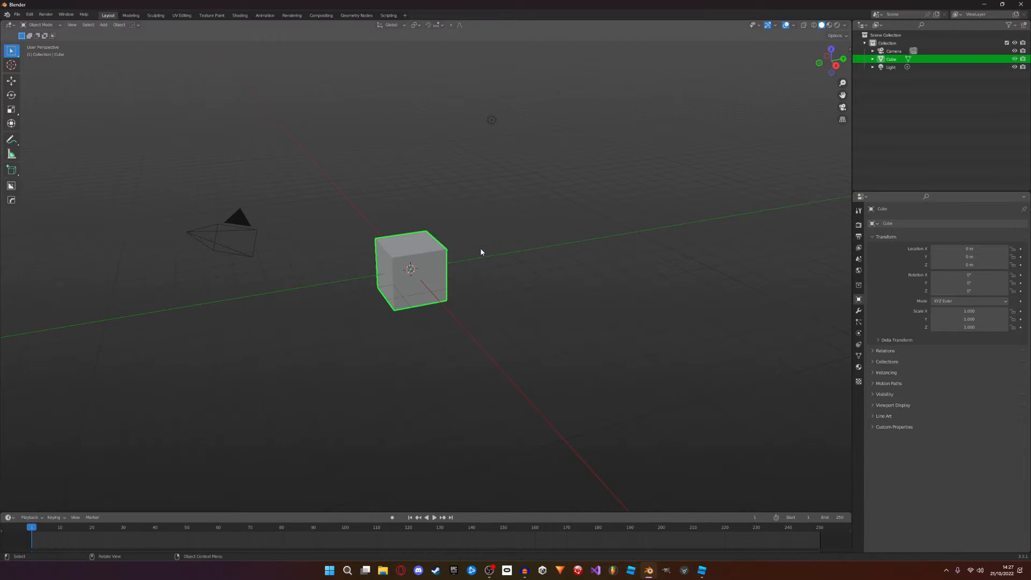
# Step: Try moving the default cube constrained to the global axes, cancel the move and deselect the cube
pyautogui.moveTo(481, 251); pyautogui.dragTo(503, 223, button='middle')
pyautogui.press('g')
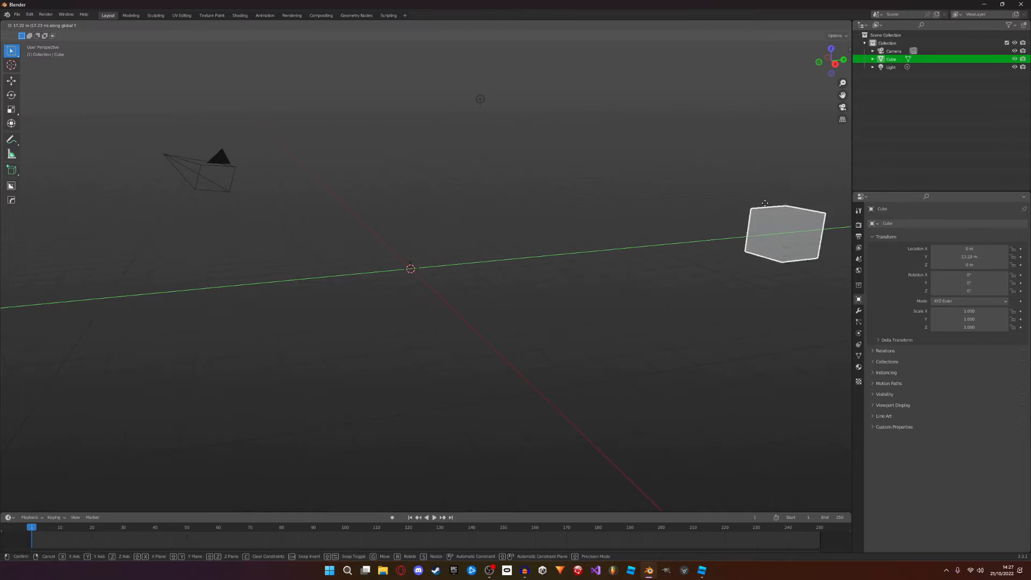
pyautogui.press('x')
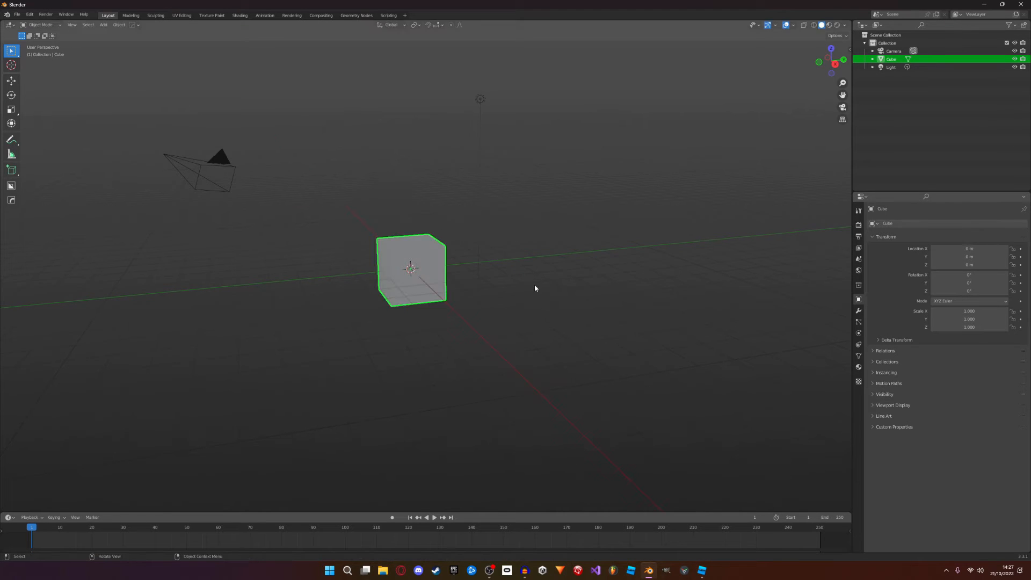
pyautogui.press('z')
pyautogui.rightClick(531, 226)
pyautogui.click(509, 315)
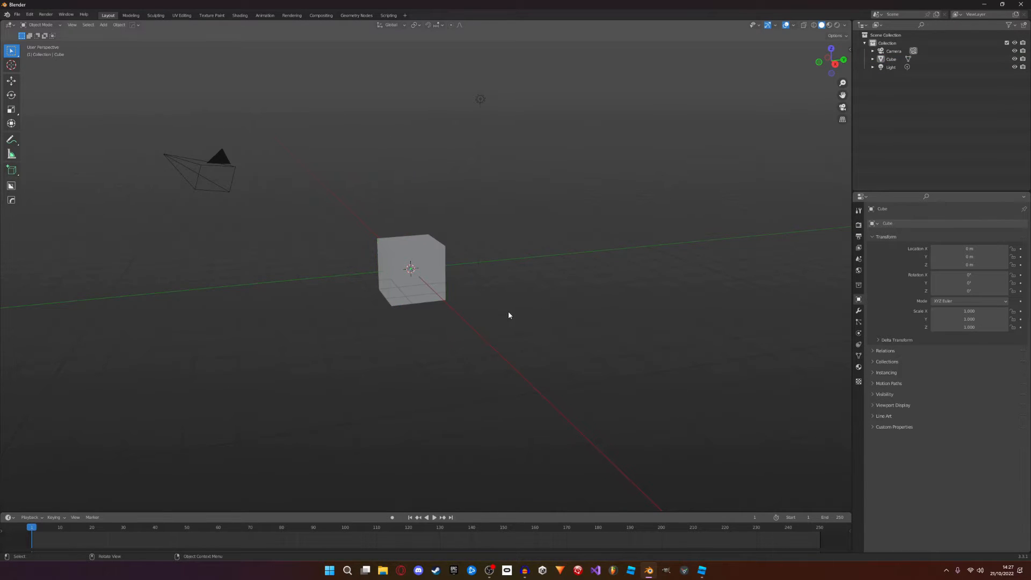
# Step: Look at the scene through its camera and return to the user perspective
pyautogui.moveTo(653, 263); pyautogui.dragTo(694, 298, button='middle')
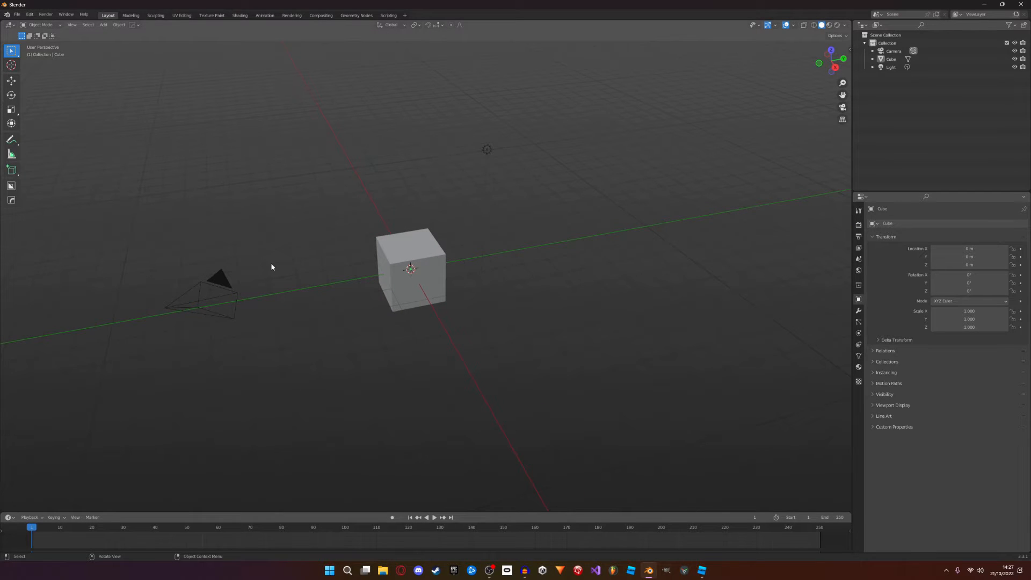
pyautogui.press('KP_0')
pyautogui.press('KP_0')
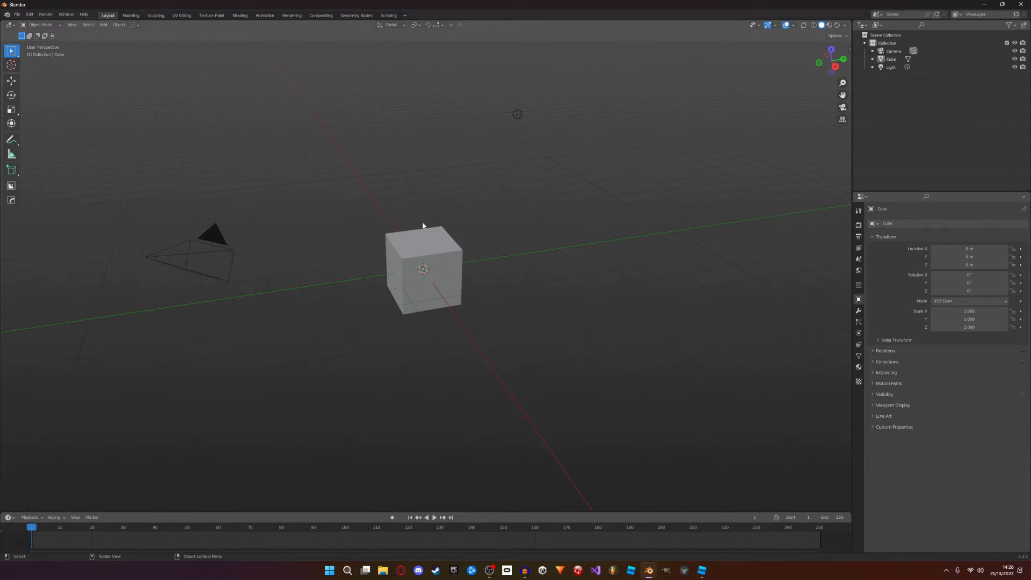
pyautogui.scroll(1, 447, 299)
pyautogui.scroll(-2, 450, 305)
pyautogui.scroll(1, 454, 307)
# Step: Try selecting the cube, light and camera individually as one group, and clear the selection
pyautogui.click(401, 274)
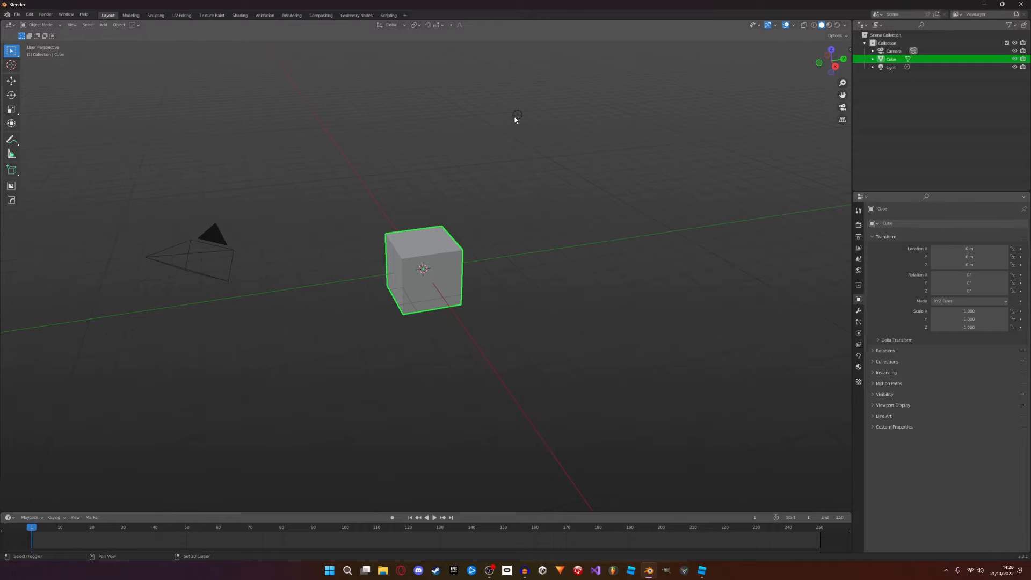
pyautogui.keyDown('shift'); pyautogui.click(517, 115); pyautogui.keyUp('shift')
pyautogui.keyDown('shift'); pyautogui.click(212, 241); pyautogui.keyUp('shift')
pyautogui.click(240, 270)
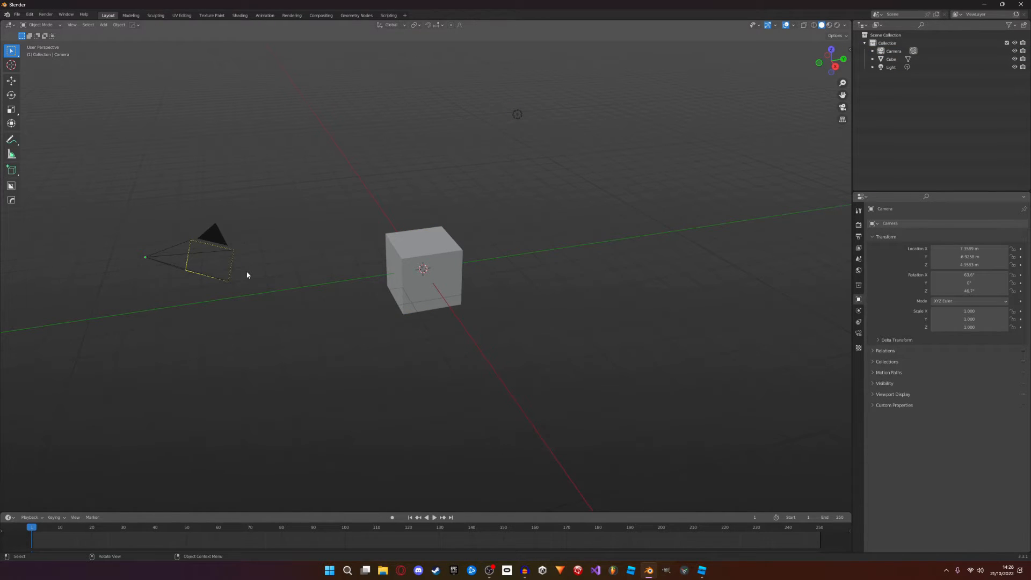
# Step: Delete the default camera, cube and light from the scene
pyautogui.press('a')
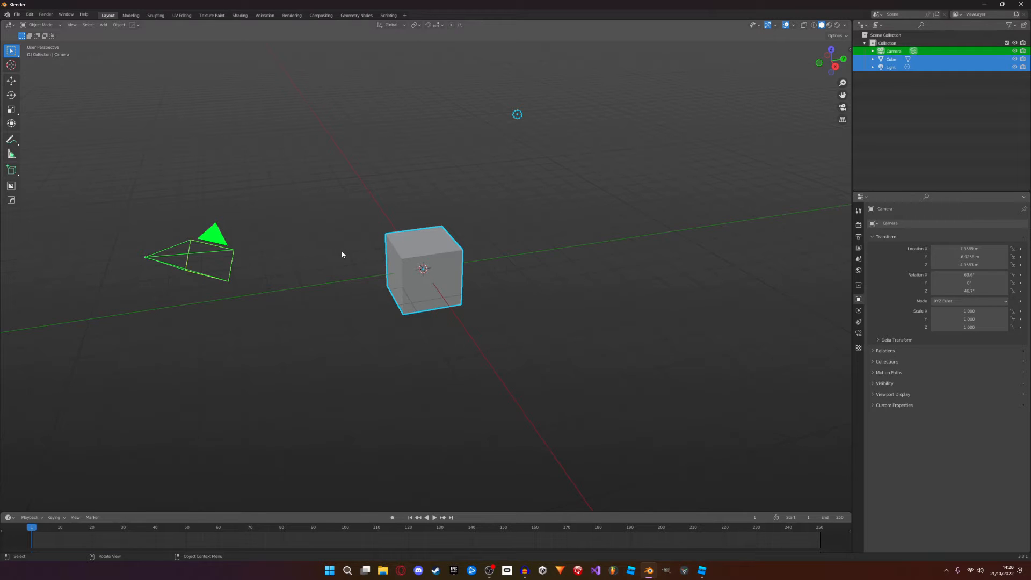
pyautogui.press('x')
pyautogui.click(315, 266)
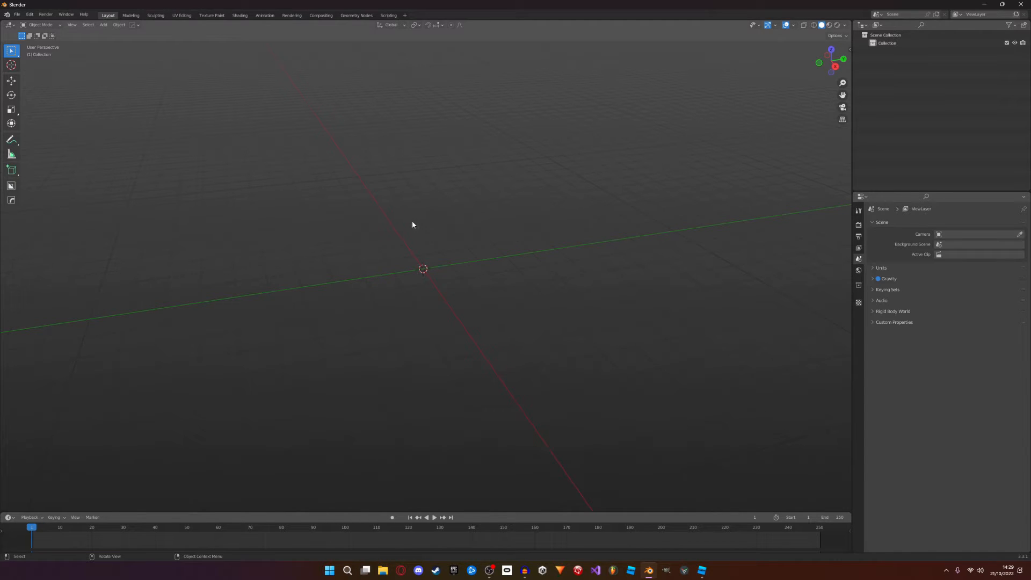
# Step: Examine the add-ons list in Blender's Preferences for the Rbx Animations add-on and close the window
pyautogui.click(30, 14)
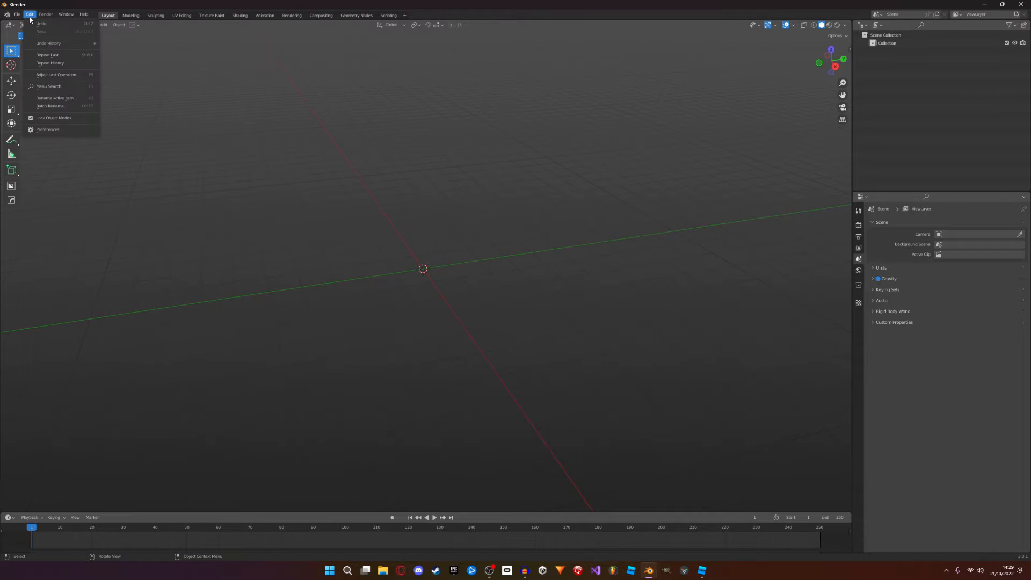
pyautogui.click(62, 132)
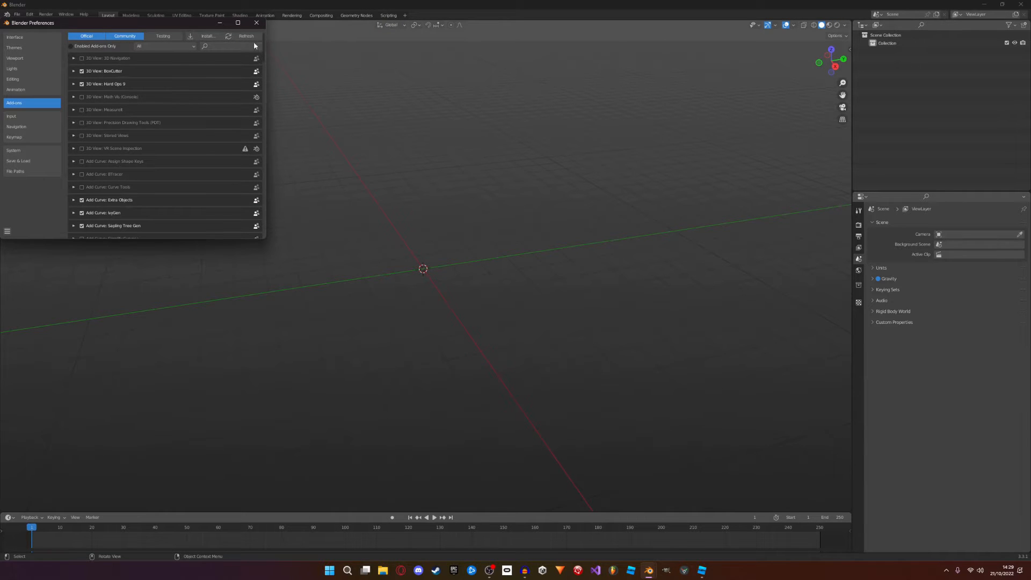
pyautogui.scroll(-10, 179, 194)
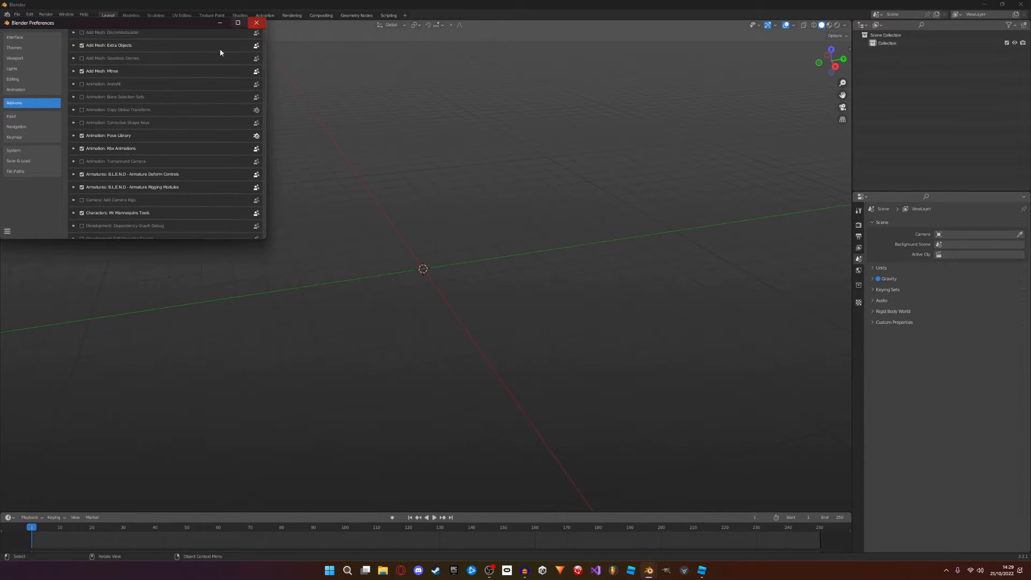
pyautogui.click(256, 23)
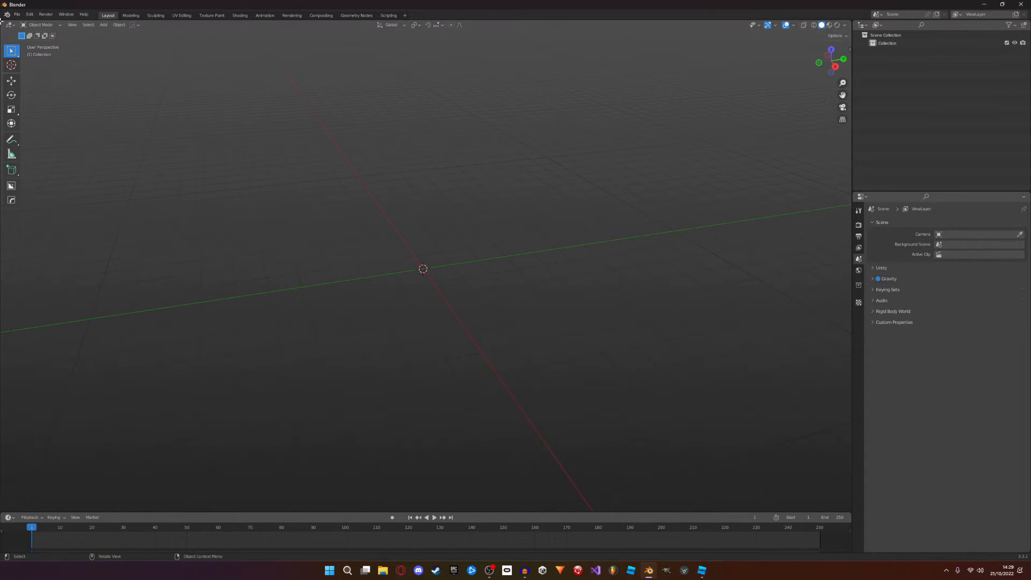
# Step: Import the exported M9 rig into the empty scene
pyautogui.click(17, 14)
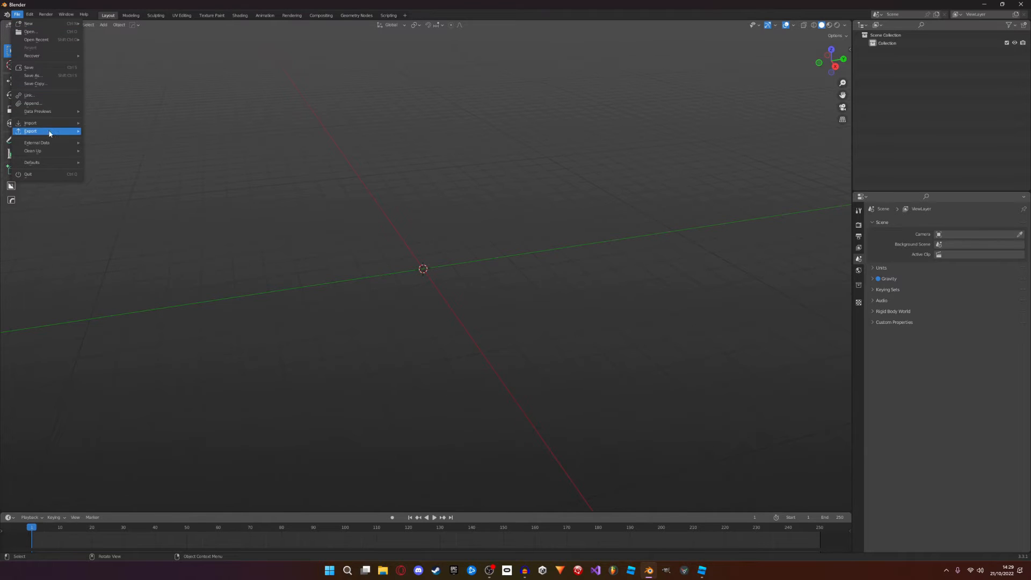
pyautogui.moveTo(41, 125)
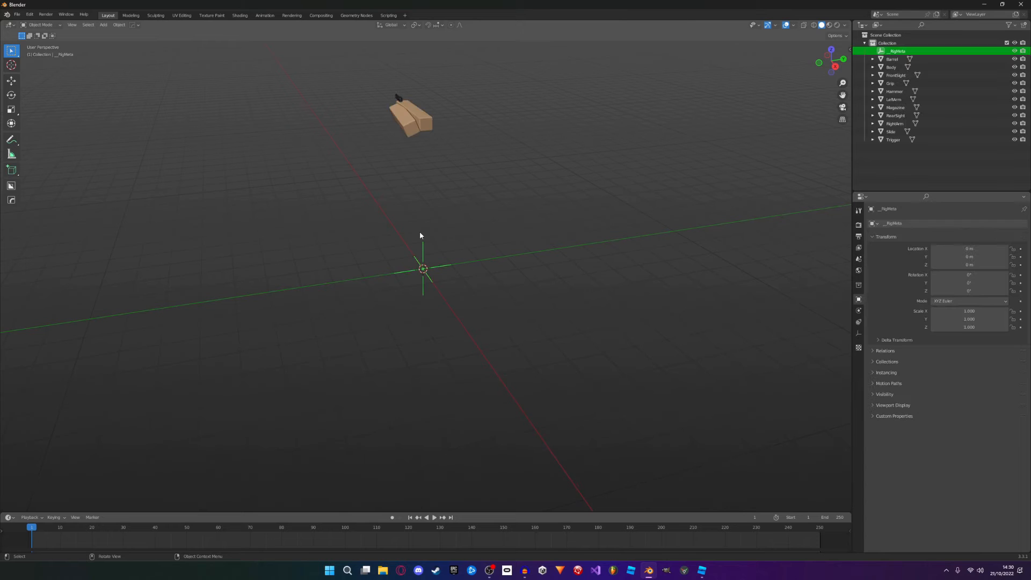
# Step: Delete all the imported M9 rig objects, including __RigMeta, from the scene
pyautogui.moveTo(420, 231); pyautogui.dragTo(330, 166, button='middle')
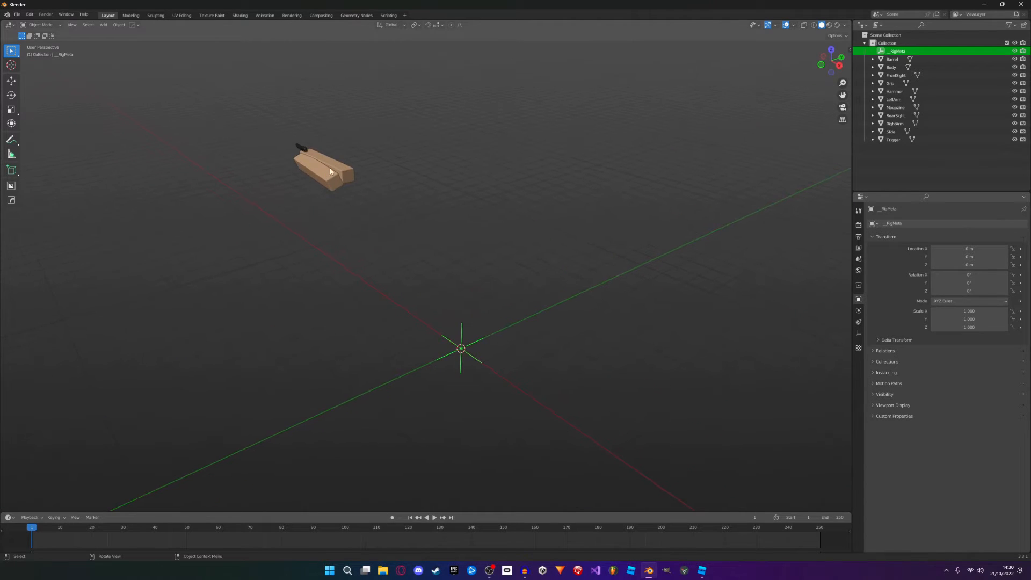
pyautogui.press('a')
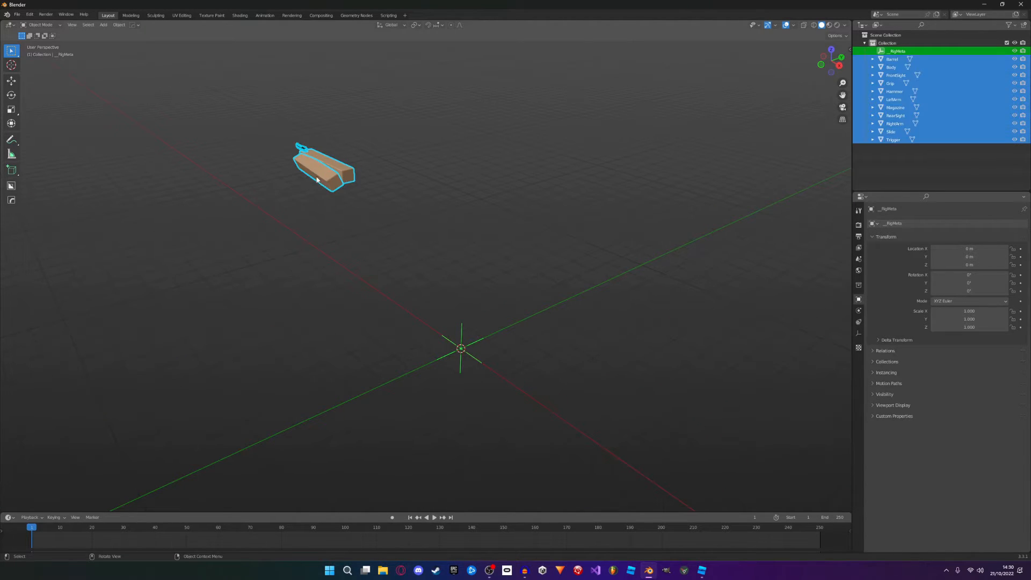
pyautogui.press('Delete')
# Step: Switch to Roblox Studio and unlock the viewport camera with Camera Locker
pyautogui.click(701, 569)
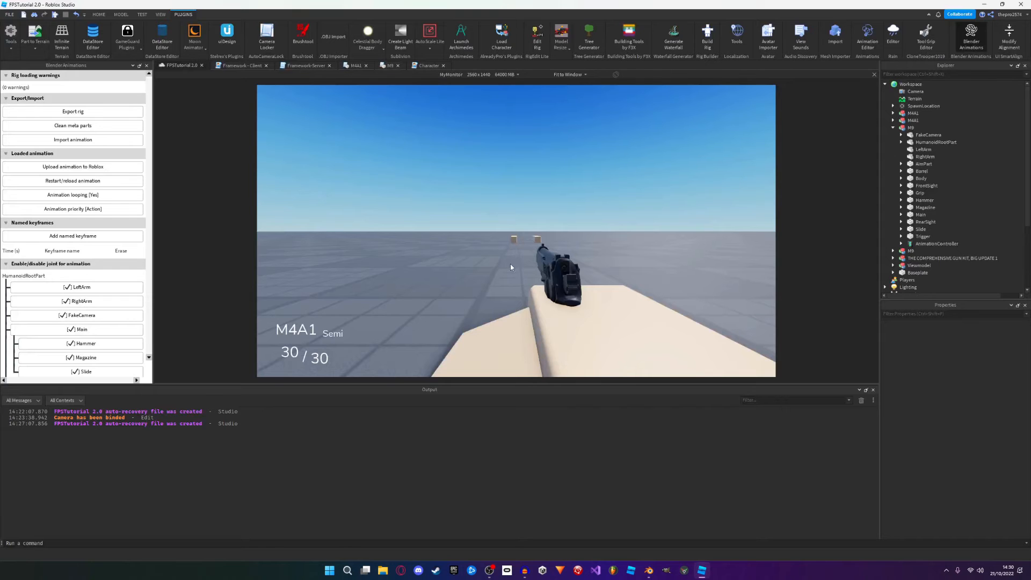
pyautogui.rightClick(512, 267)
pyautogui.click(366, 141)
pyautogui.click(268, 36)
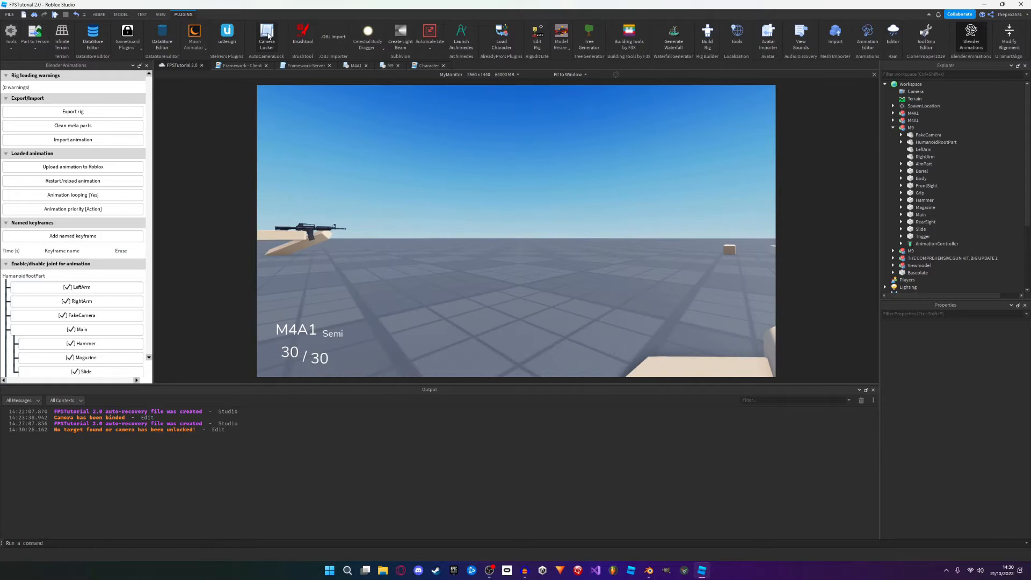
pyautogui.click(268, 35)
# Step: Select the M9 viewmodel rig in the workspace and duplicate it
pyautogui.moveTo(508, 257); pyautogui.dragTo(513, 261, button='right')
pyautogui.scroll(-4, 513, 260)
pyautogui.scroll(2, 512, 257)
pyautogui.scroll(-2, 514, 262)
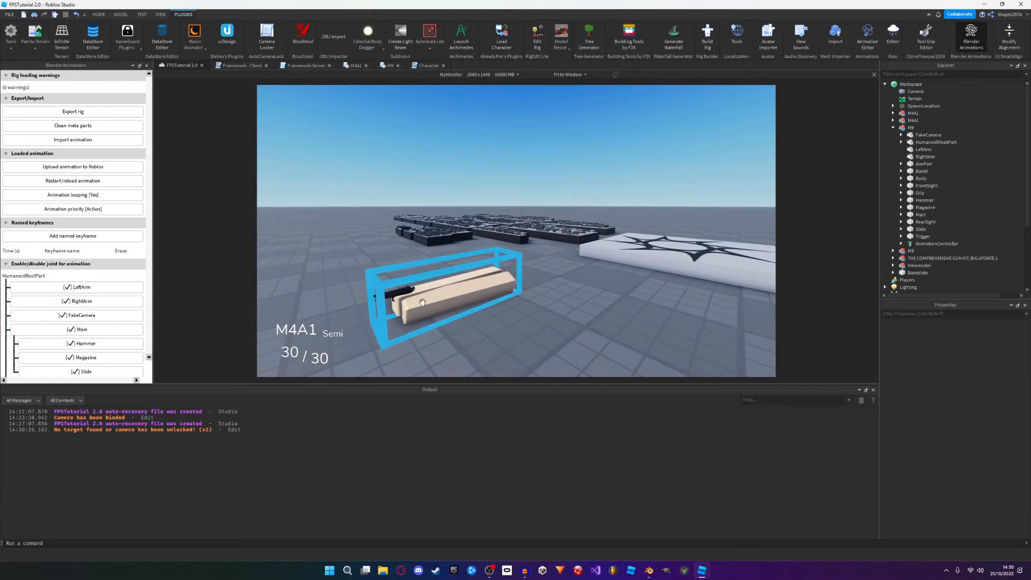
pyautogui.click(480, 287)
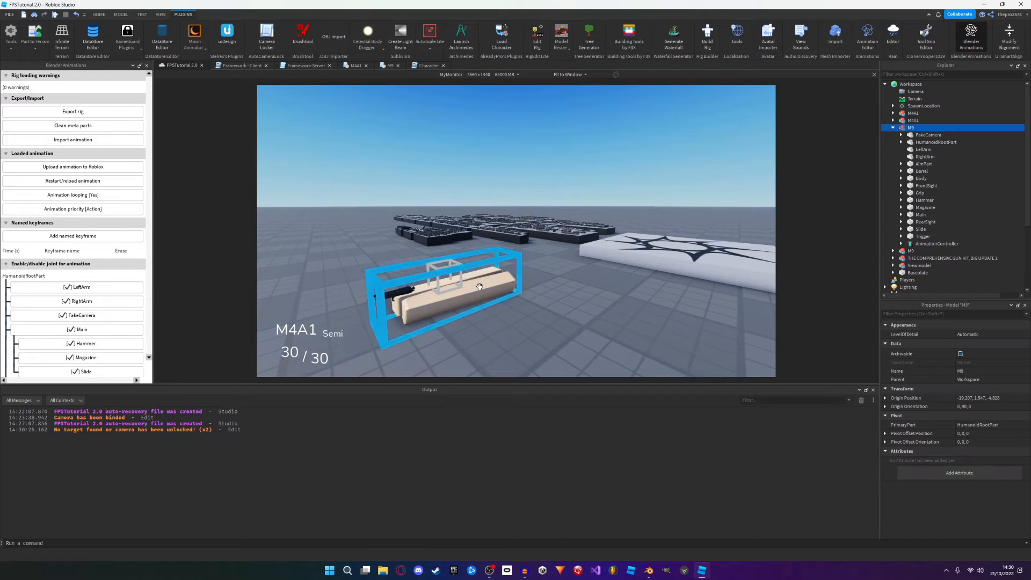
pyautogui.click(893, 128)
pyautogui.hotkey('ctrl', 'd')
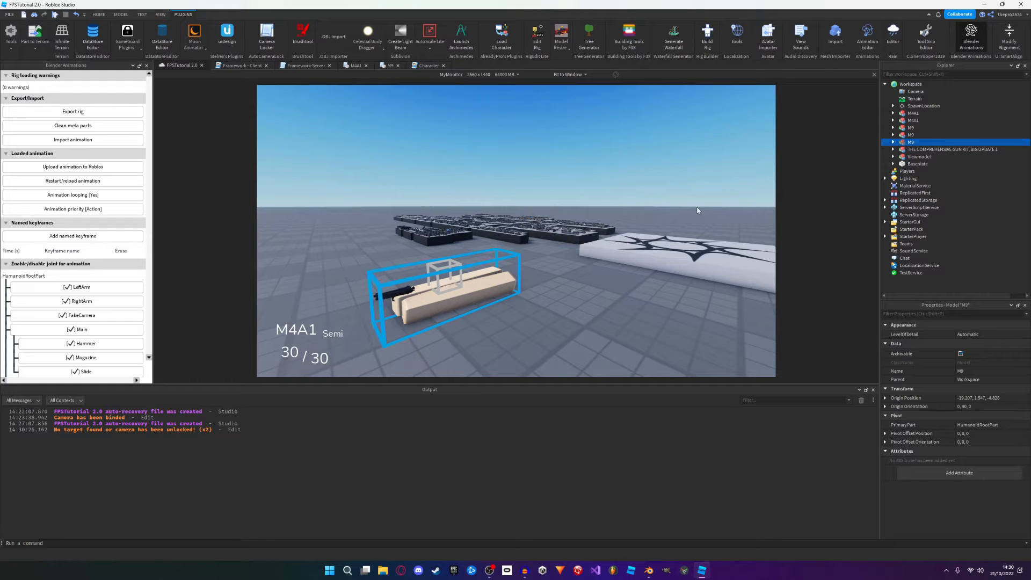
# Step: Set the duplicate M9's origin position to 0,0,0 and focus the view on it
pyautogui.click(975, 399)
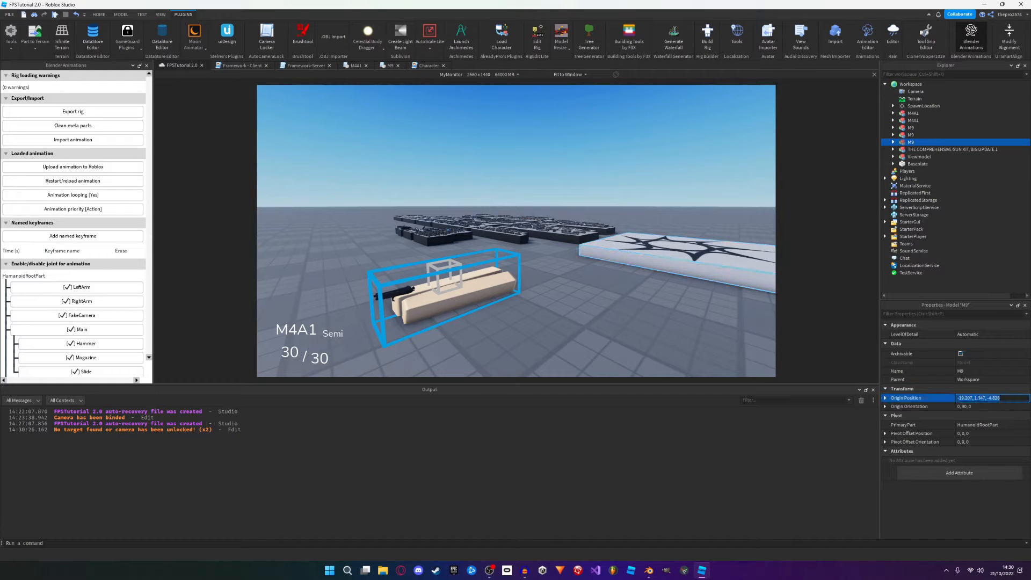
pyautogui.write('0,0,0')
pyautogui.press('Return')
pyautogui.rightClick(430, 7)
pyautogui.moveTo(535, 153); pyautogui.dragTo(555, 195, button='right')
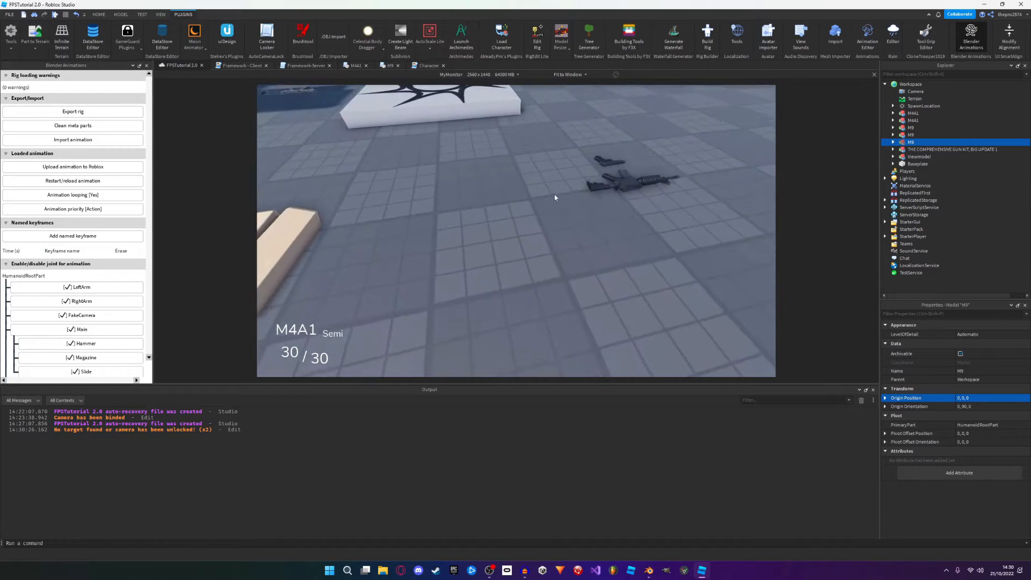
pyautogui.press('f')
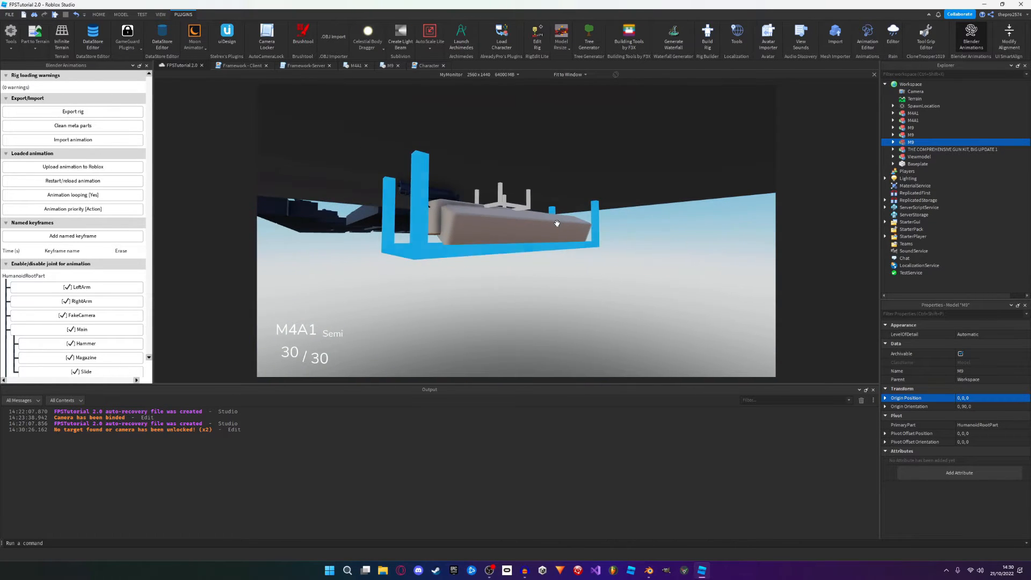
# Step: Reopen Blender Animations, export the duplicate M9 rig at the origin, and clean its meta parts
pyautogui.click(148, 65)
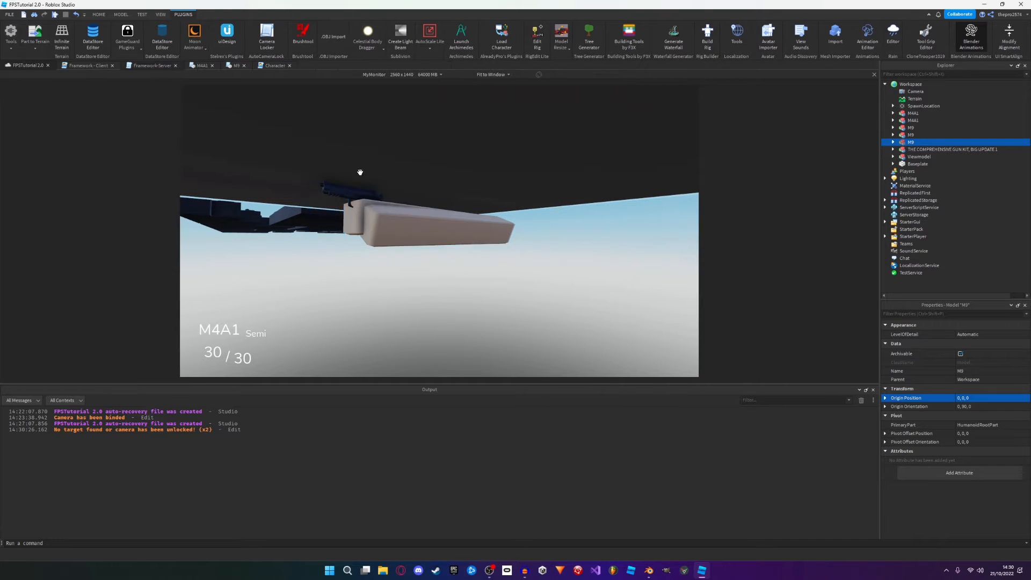
pyautogui.click(970, 43)
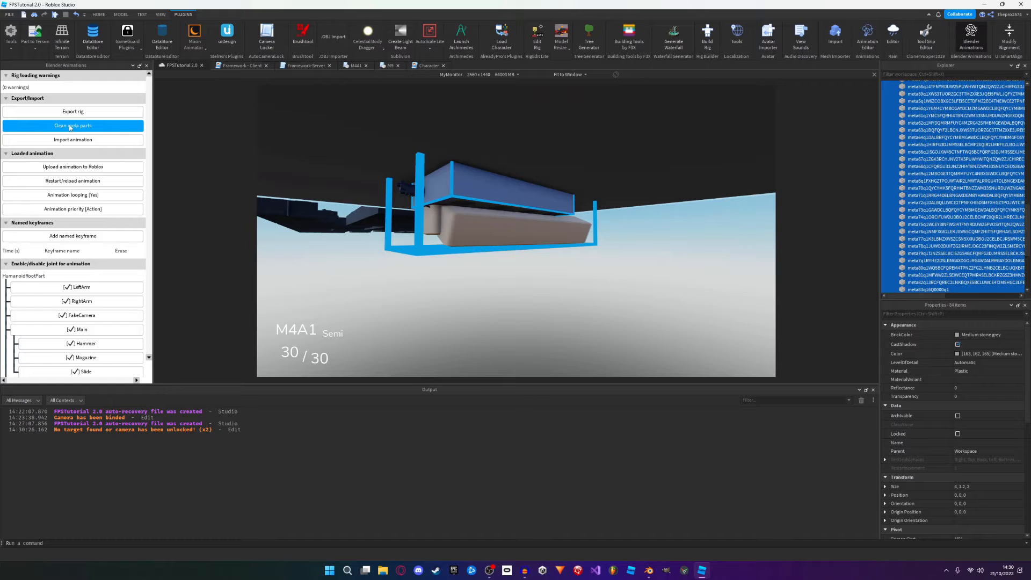
pyautogui.click(73, 125)
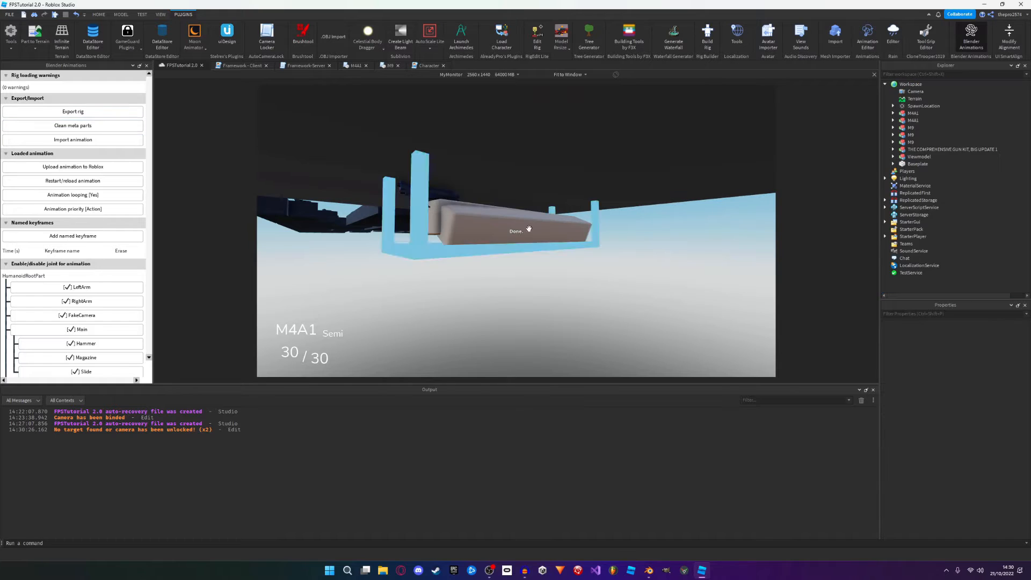
# Step: Delete the duplicate M9 rig at the origin and close Blender Animations
pyautogui.click(525, 240)
pyautogui.press('Delete')
pyautogui.click(147, 65)
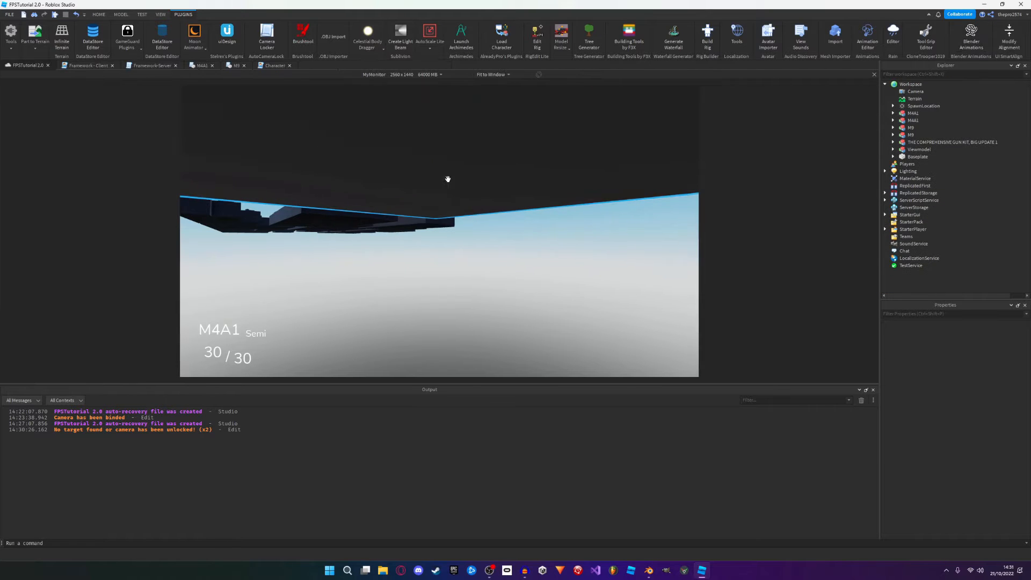
# Step: Bind the viewport camera to the remaining M9 rig's FakeCamera with Camera Locker
pyautogui.moveTo(469, 184); pyautogui.dragTo(459, 212, button='right')
pyautogui.click(445, 290)
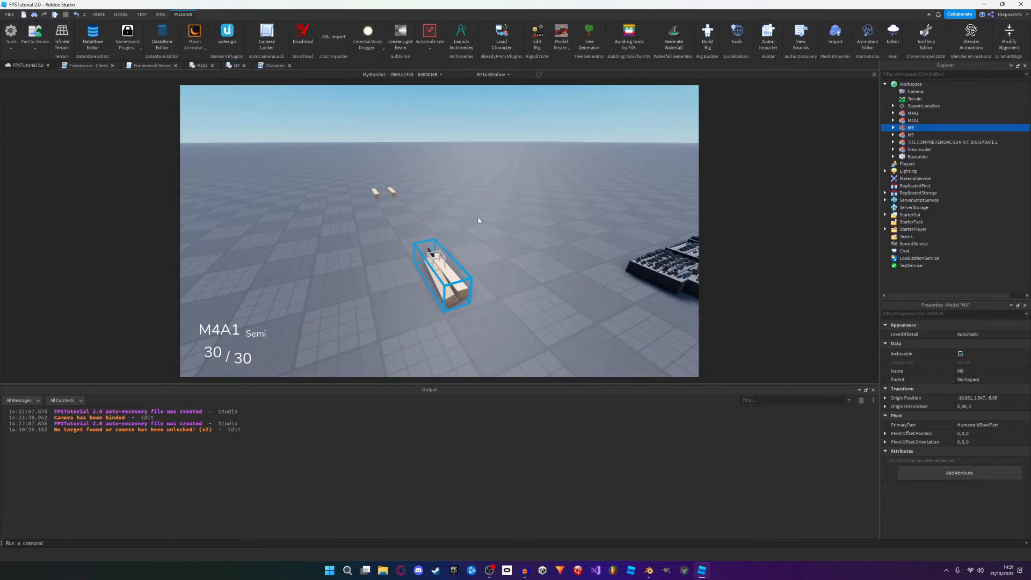
pyautogui.click(893, 127)
pyautogui.click(921, 135)
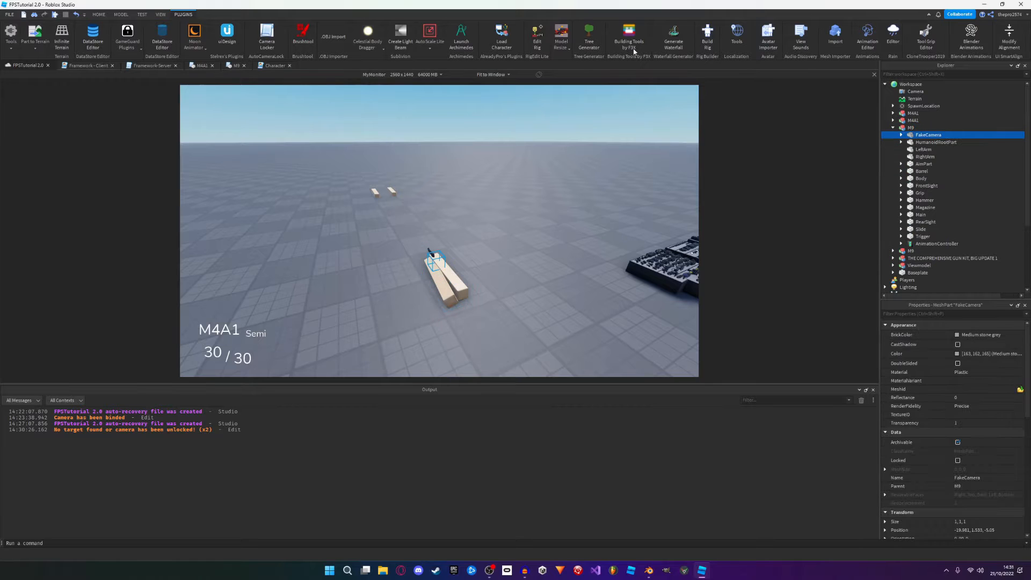
pyautogui.click(266, 34)
# Step: Reopen Blender Animations, load the original M9 model as its rig, and clear the selection
pyautogui.click(910, 129)
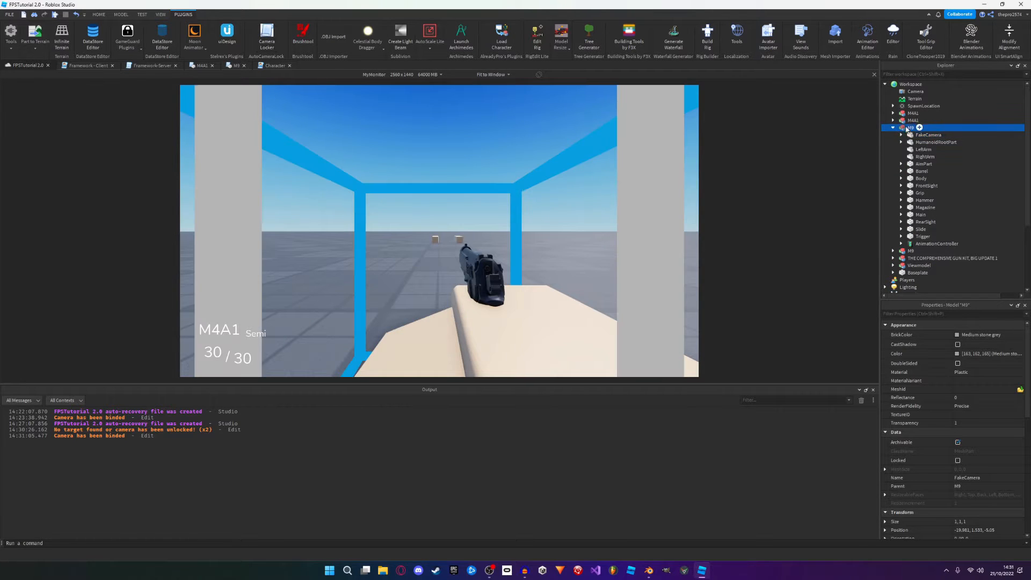
pyautogui.click(977, 32)
pyautogui.click(911, 128)
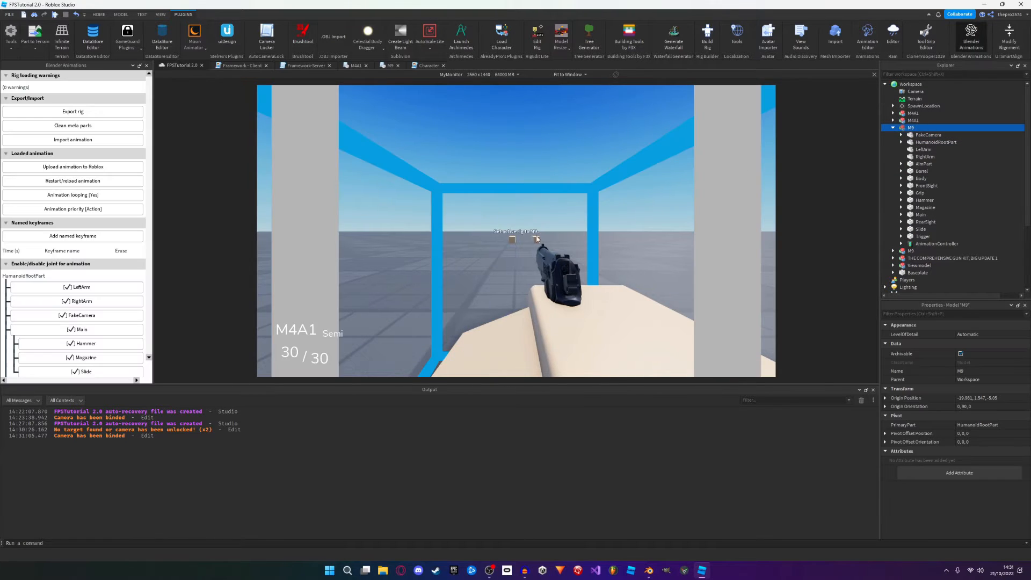
pyautogui.click(700, 231)
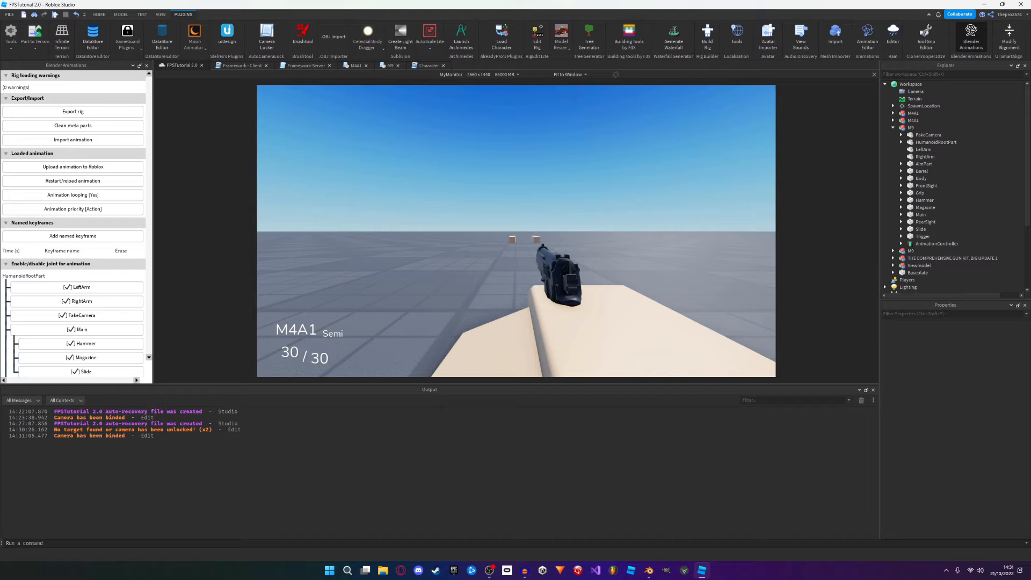
# Step: Switch to Blender and import the newly exported M9 rig into the empty scene
pyautogui.click(650, 570)
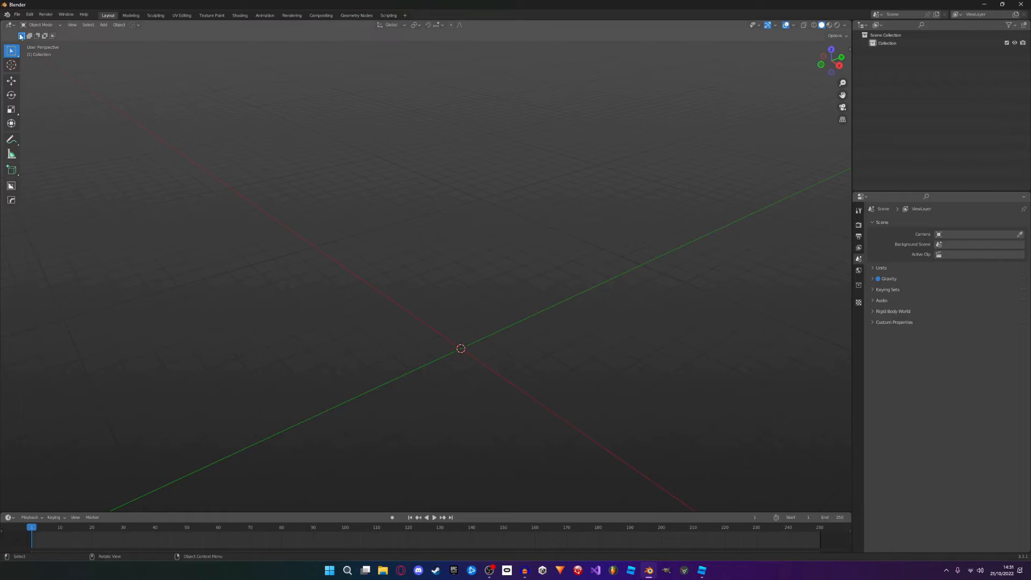
pyautogui.scroll(3, 483, 133)
pyautogui.moveTo(484, 133); pyautogui.dragTo(527, 153, button='middle')
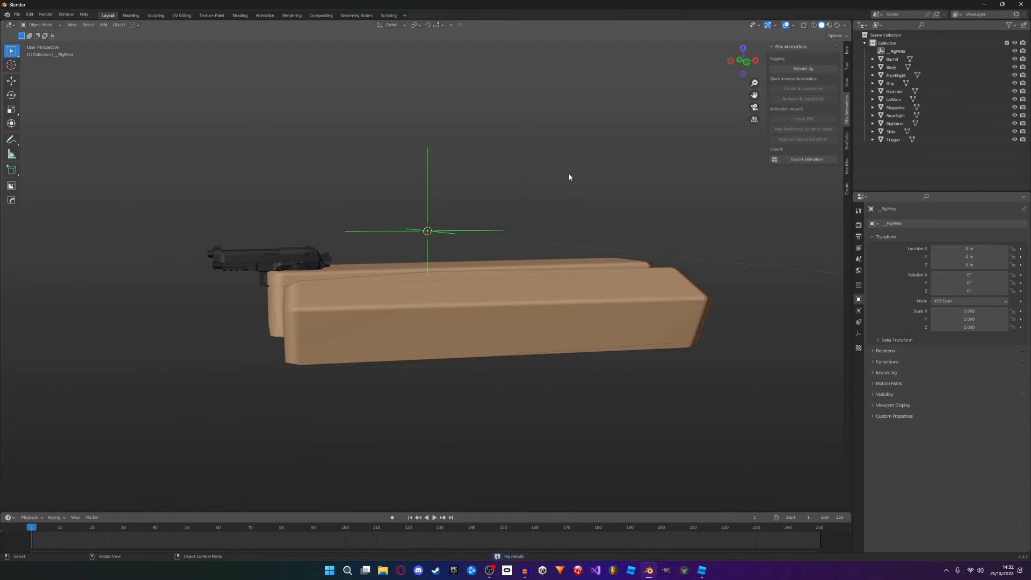
pyautogui.click(570, 177)
pyautogui.moveTo(425, 223)
pyautogui.mouseDown(button='middle')
pyautogui.moveTo(386, 230)
pyautogui.moveTo(430, 231)
pyautogui.mouseUp(button='middle')
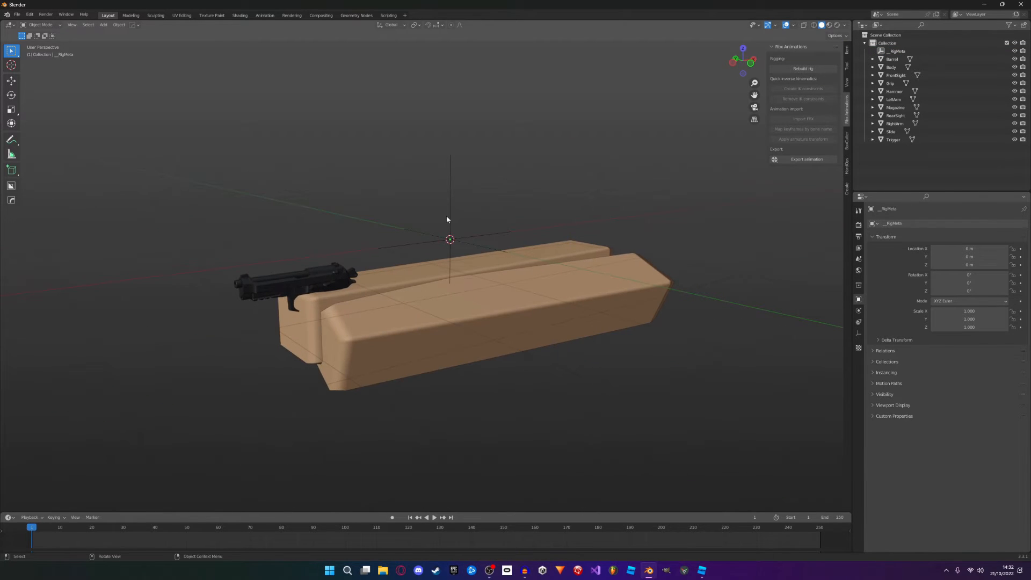
# Step: Rebuild the M9 rig's armature with Rbx Animations and save the file as M9A3Anims.blend
pyautogui.click(795, 68)
pyautogui.click(796, 89)
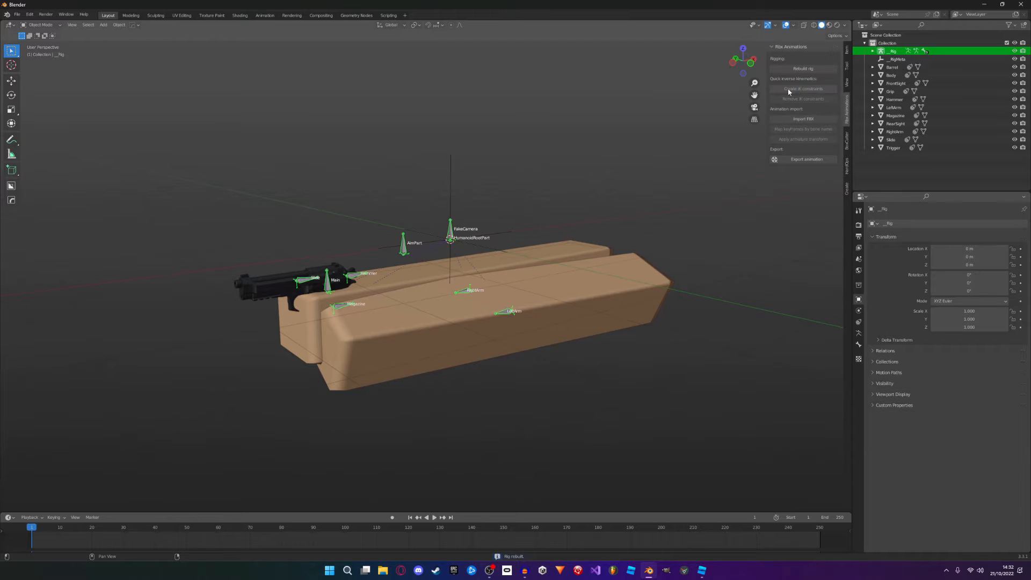
pyautogui.click(523, 160)
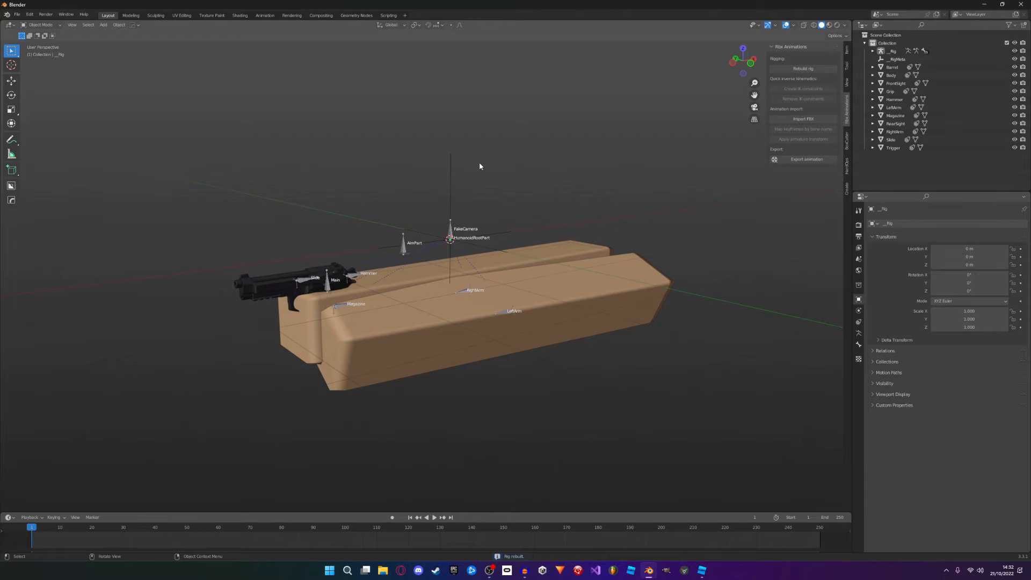
pyautogui.click(17, 14)
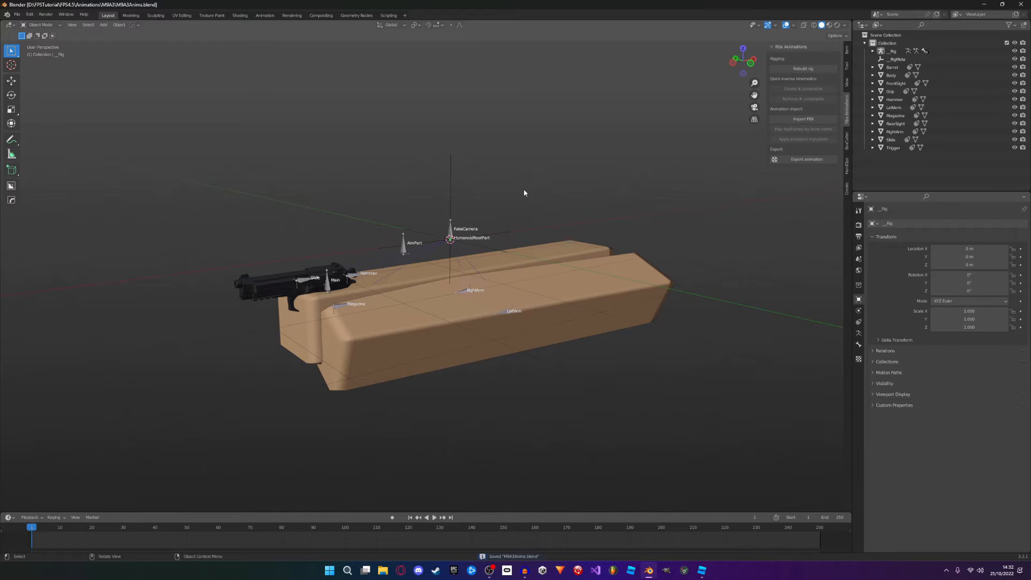
# Step: Hide the __RigMeta object and put away the viewport's sidebar and tool shelf
pyautogui.moveTo(525, 193); pyautogui.dragTo(412, 150, button='middle')
pyautogui.click(899, 59)
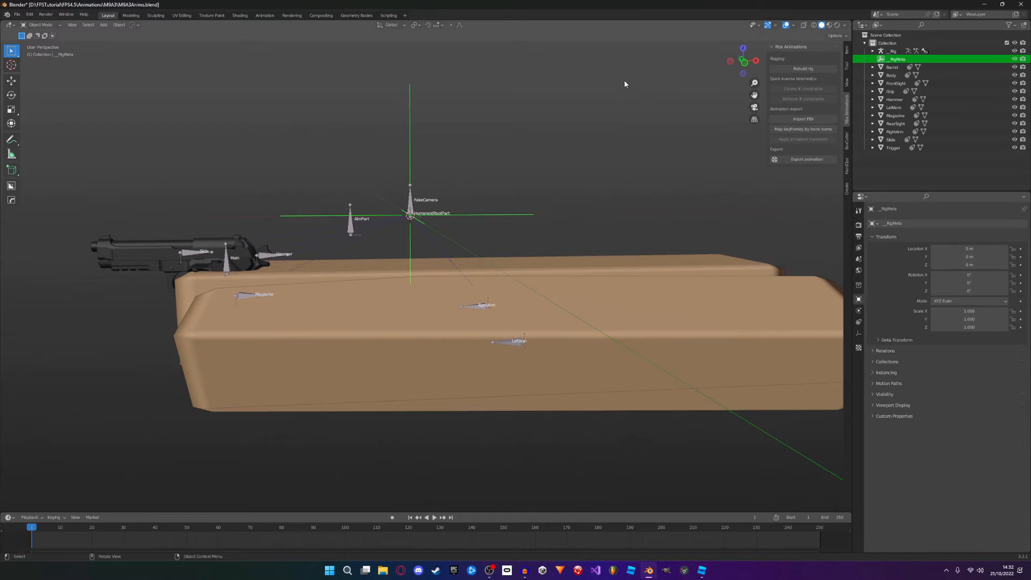
pyautogui.press('h')
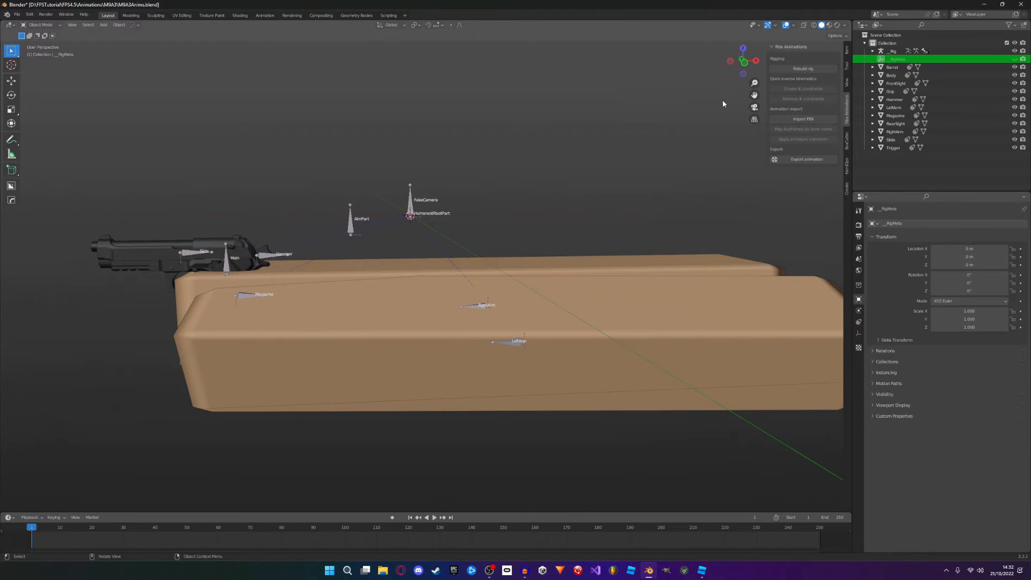
pyautogui.press('n')
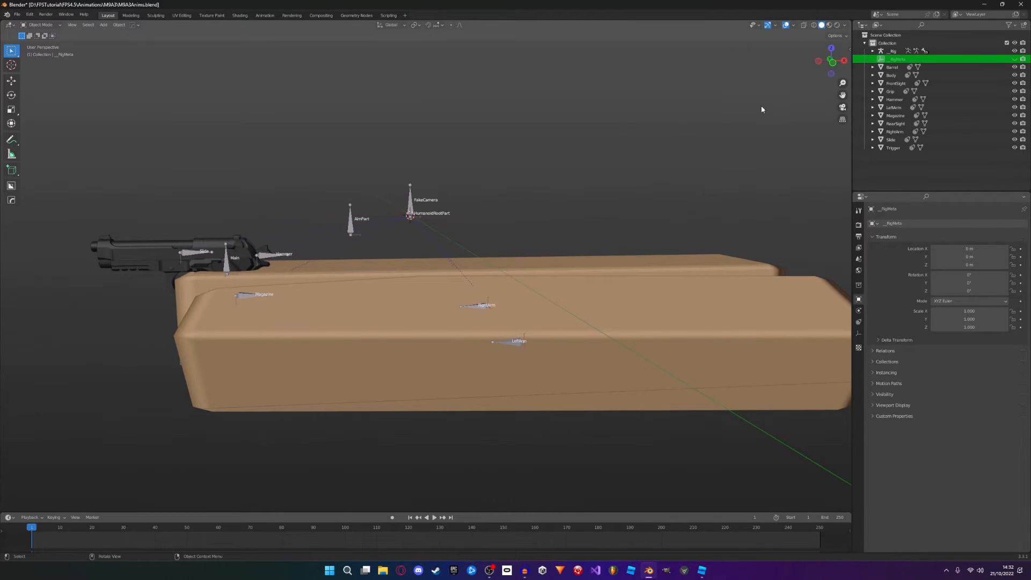
pyautogui.press('t')
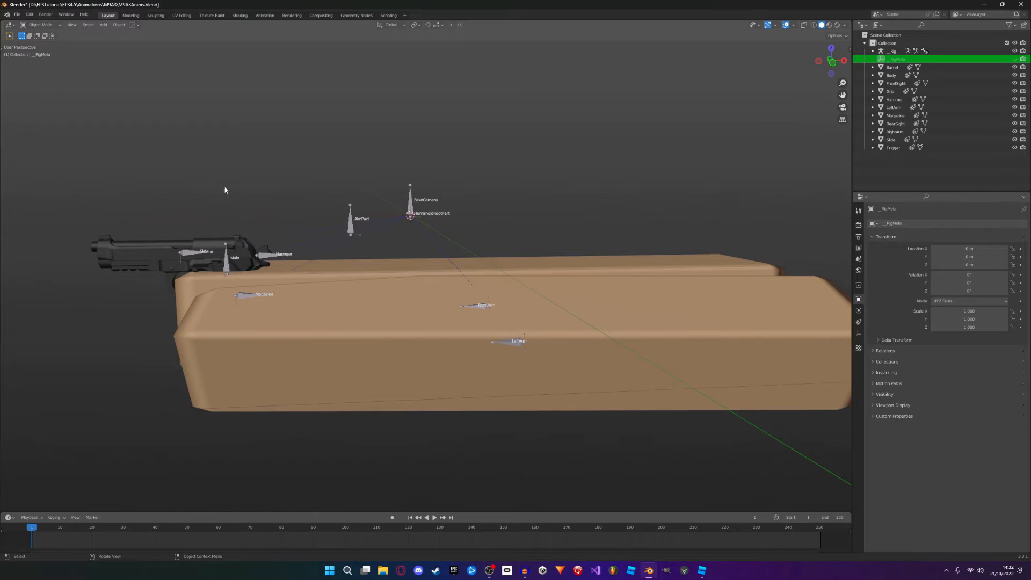
# Step: Add a camera to the scene and clear its location and rotation
pyautogui.moveTo(226, 190); pyautogui.dragTo(433, 205, button='middle')
pyautogui.moveTo(448, 192); pyautogui.dragTo(369, 224, button='middle')
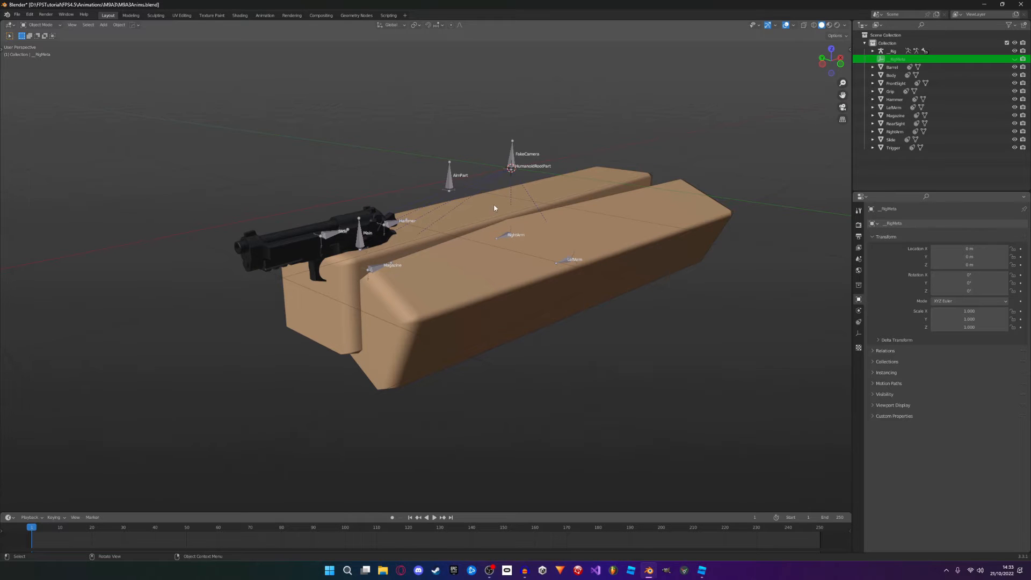
pyautogui.hotkey('shift', 'a')
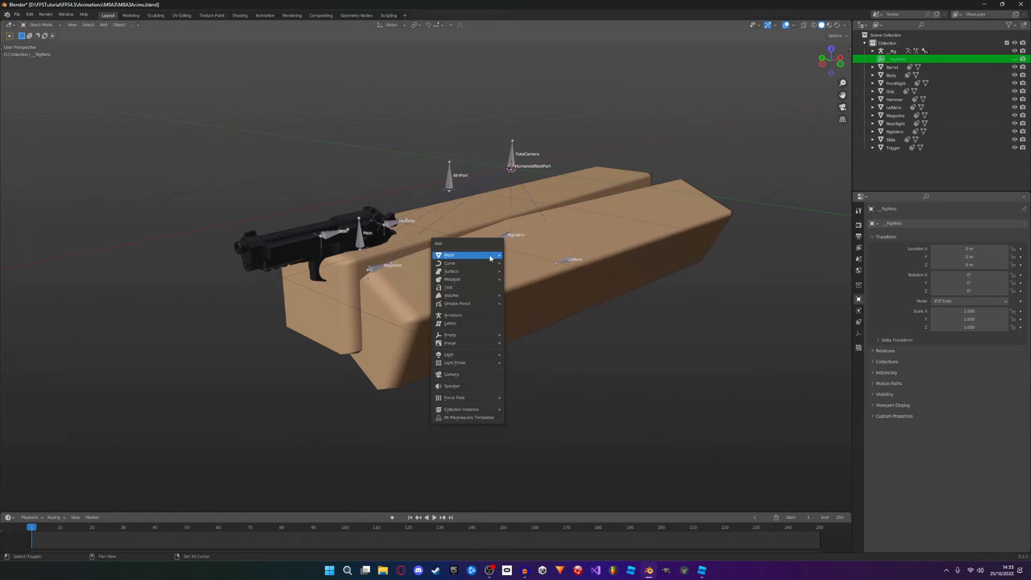
pyautogui.click(457, 378)
pyautogui.moveTo(461, 364); pyautogui.dragTo(505, 172, button='middle')
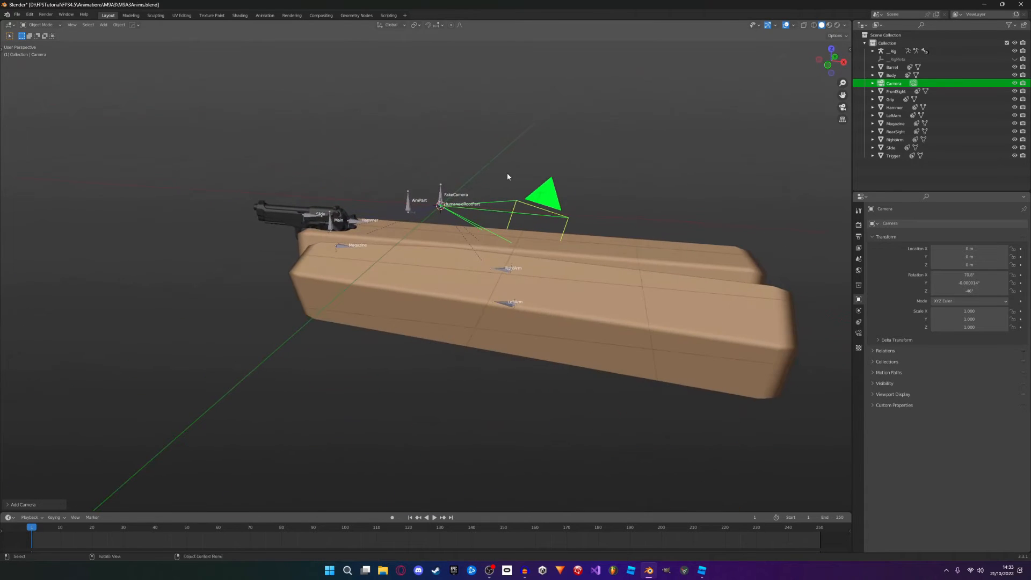
pyautogui.hotkey('alt', 'g')
pyautogui.hotkey('alt', 'r')
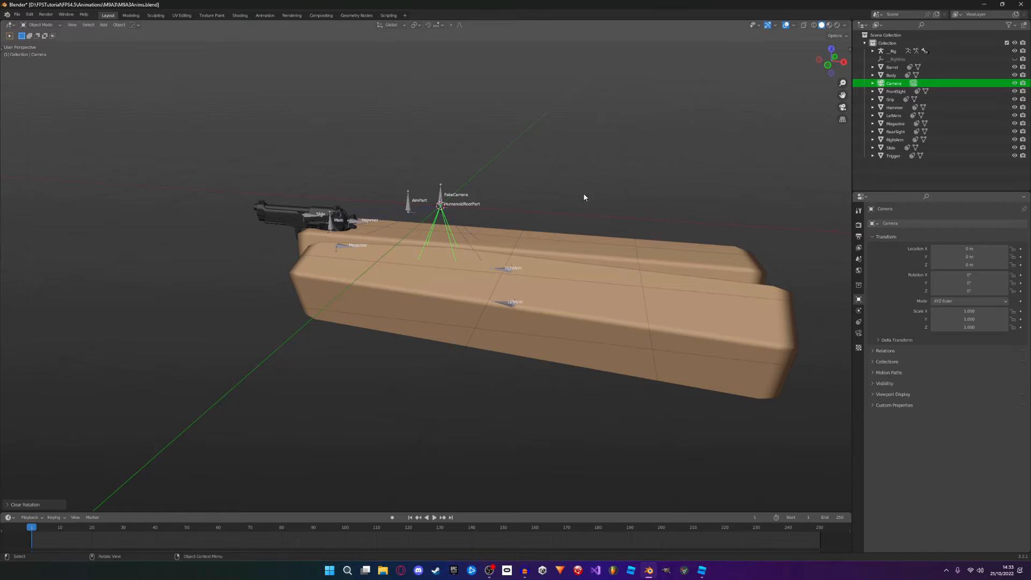
# Step: Rotate the camera 90° about X and 90° about Z, and view the scene through it
pyautogui.moveTo(539, 185); pyautogui.dragTo(607, 200, button='middle')
pyautogui.write('r')
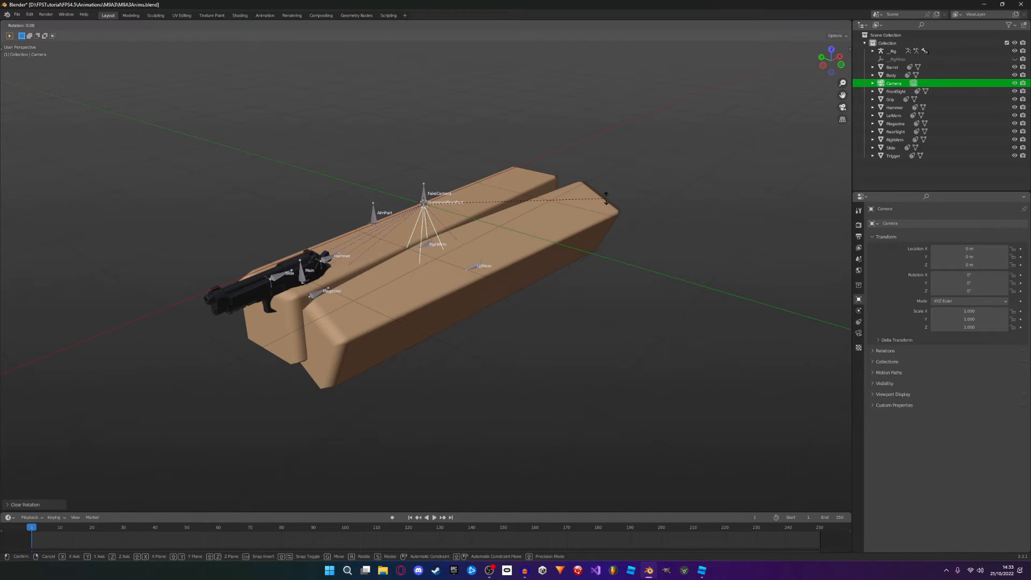
pyautogui.write('x90')
pyautogui.press('Return')
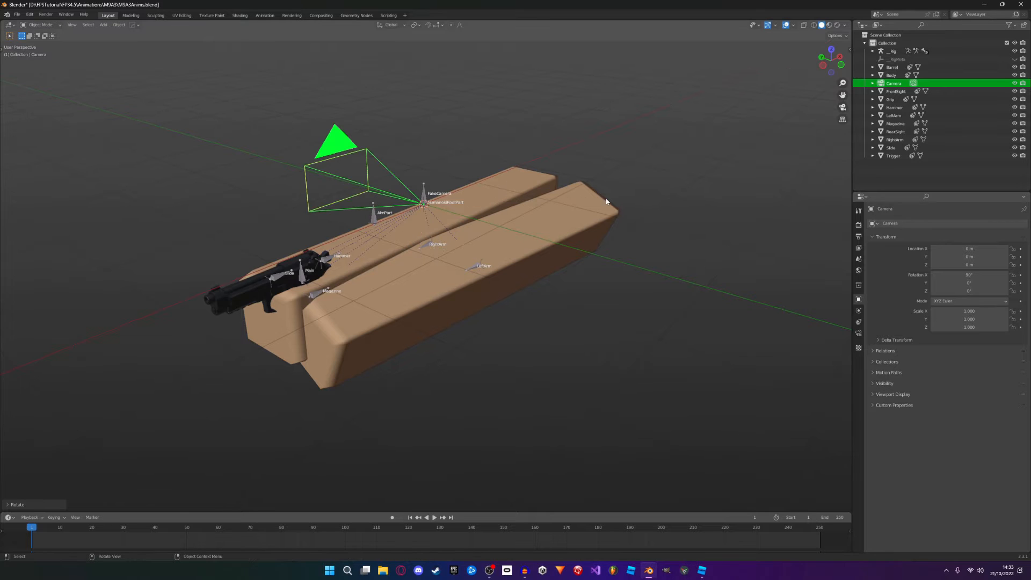
pyautogui.moveTo(606, 202); pyautogui.dragTo(566, 205, button='middle')
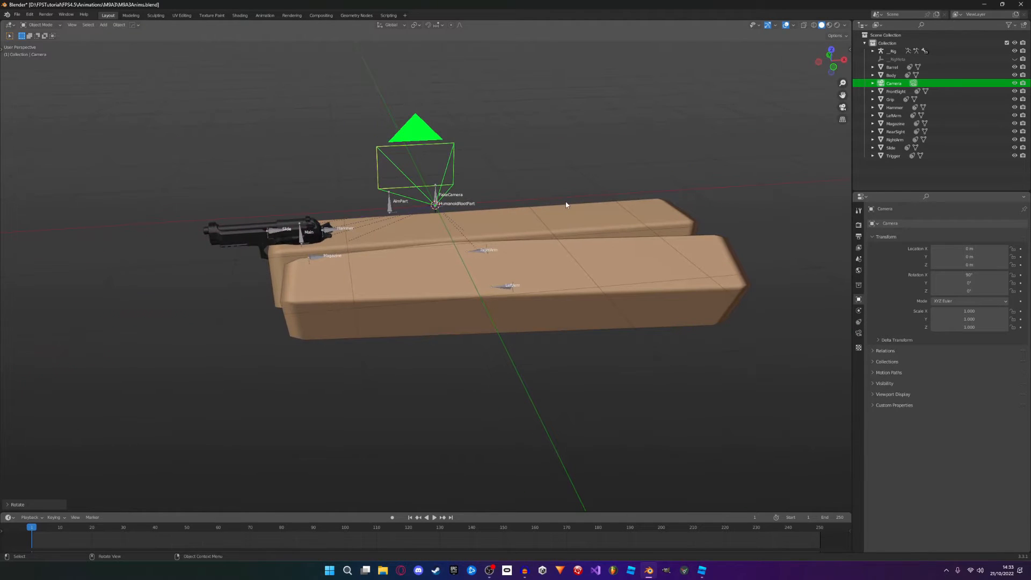
pyautogui.write('rz')
pyautogui.write('90')
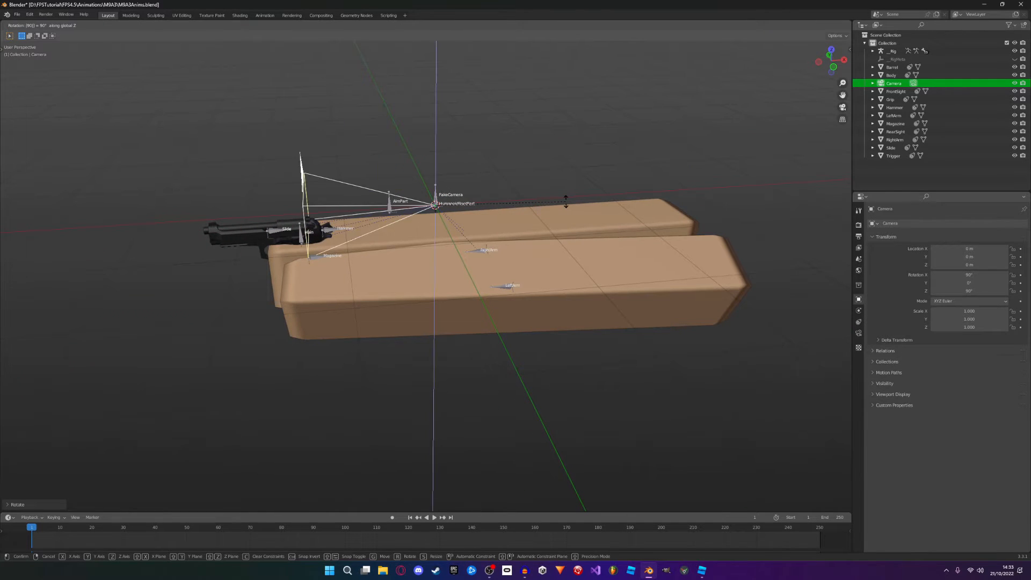
pyautogui.press('Return')
pyautogui.moveTo(566, 204); pyautogui.dragTo(234, 202, button='middle')
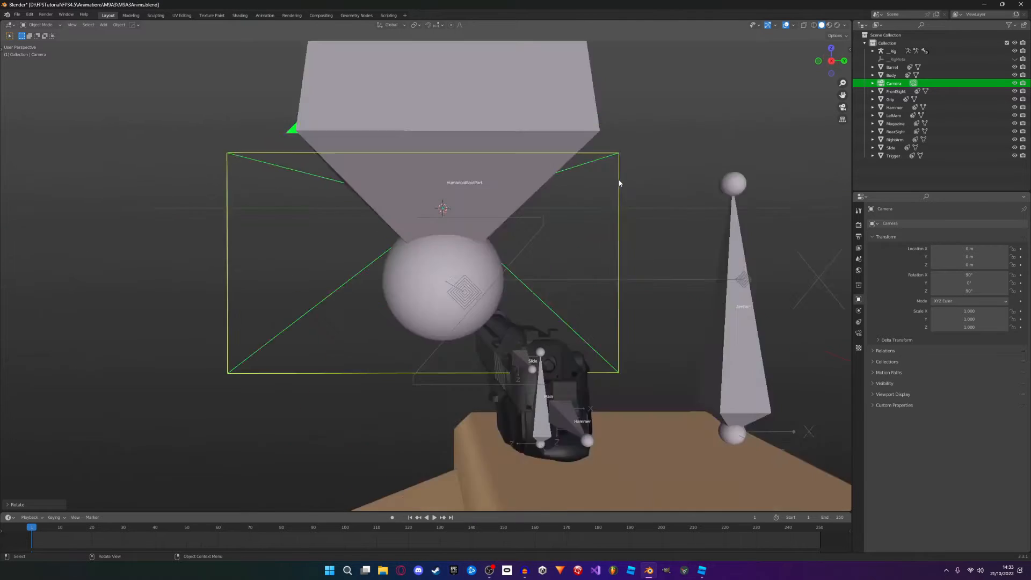
pyautogui.press('KP_0')
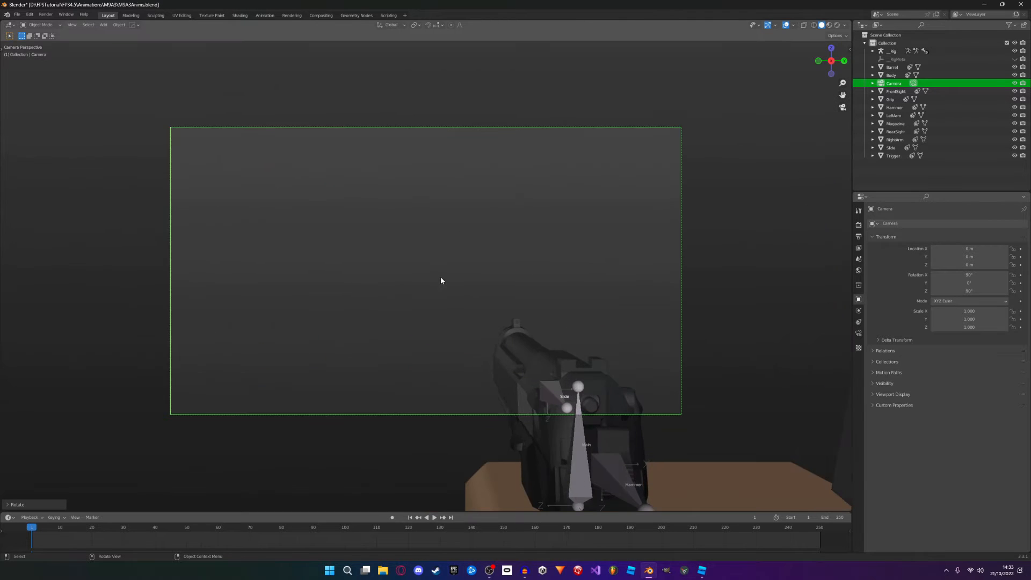
# Step: Switch the camera's lens unit to Field of View and set the field of view to 100°
pyautogui.scroll(-5, 607, 390)
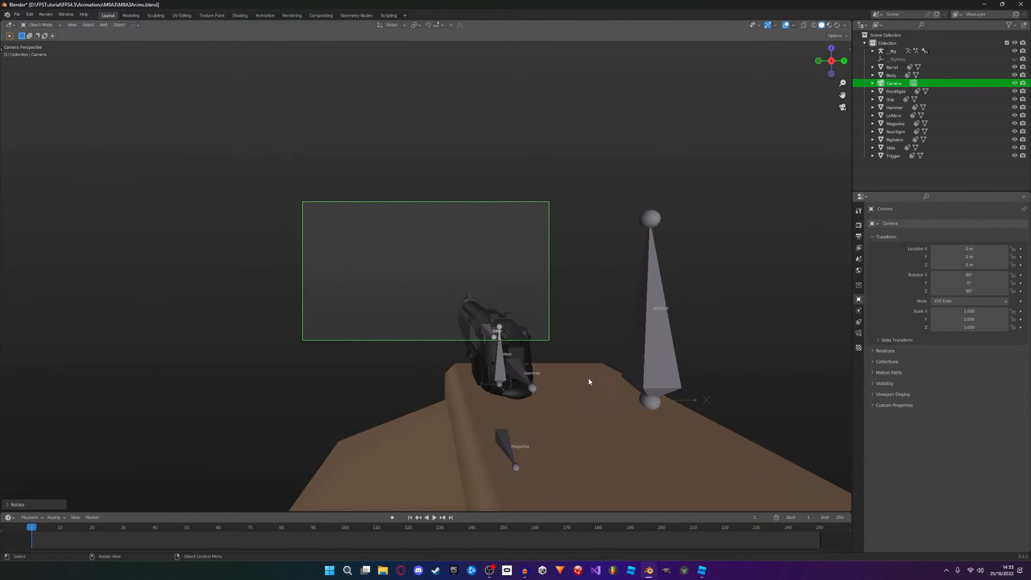
pyautogui.scroll(5, 557, 325)
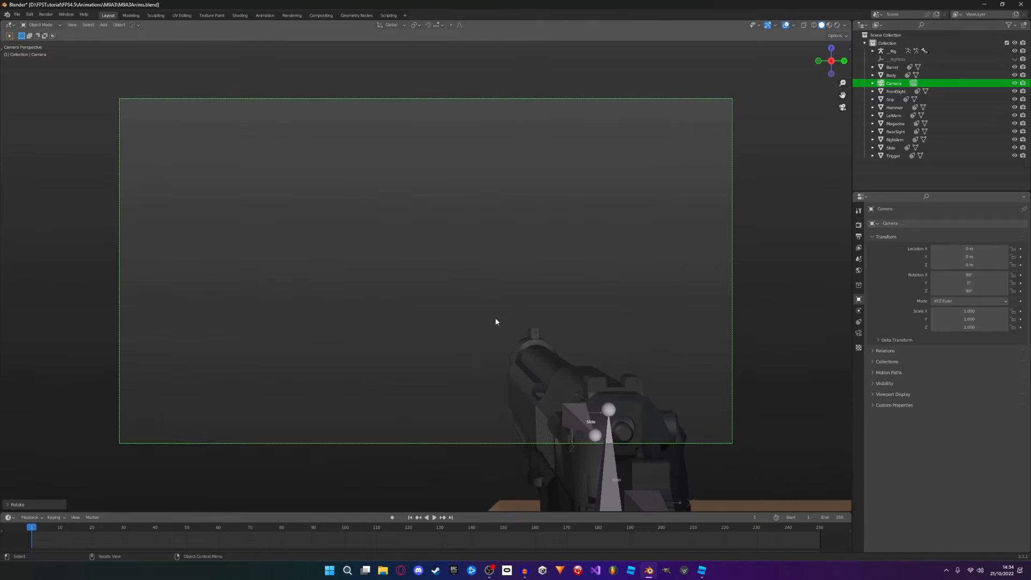
pyautogui.click(859, 333)
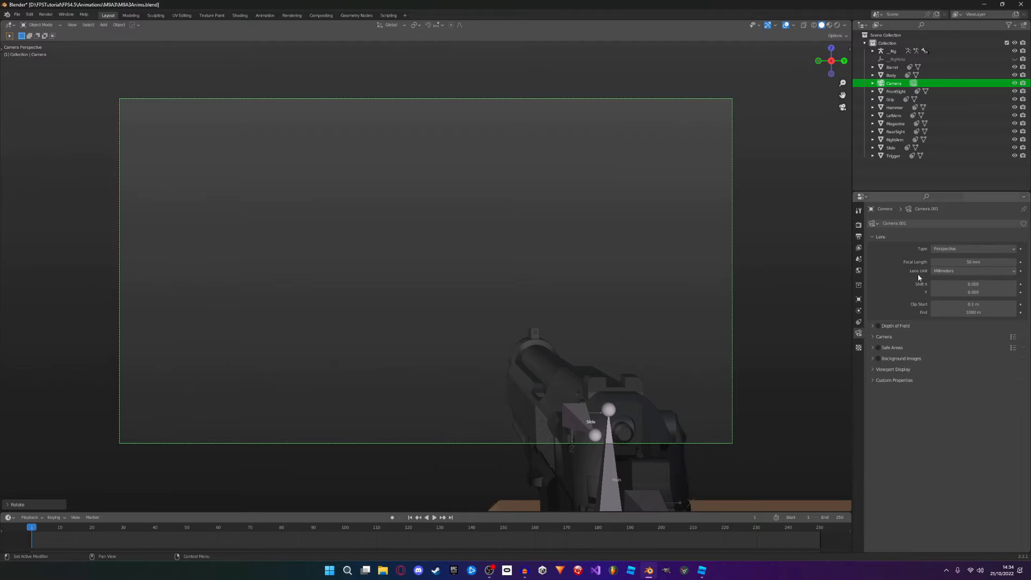
pyautogui.click(947, 274)
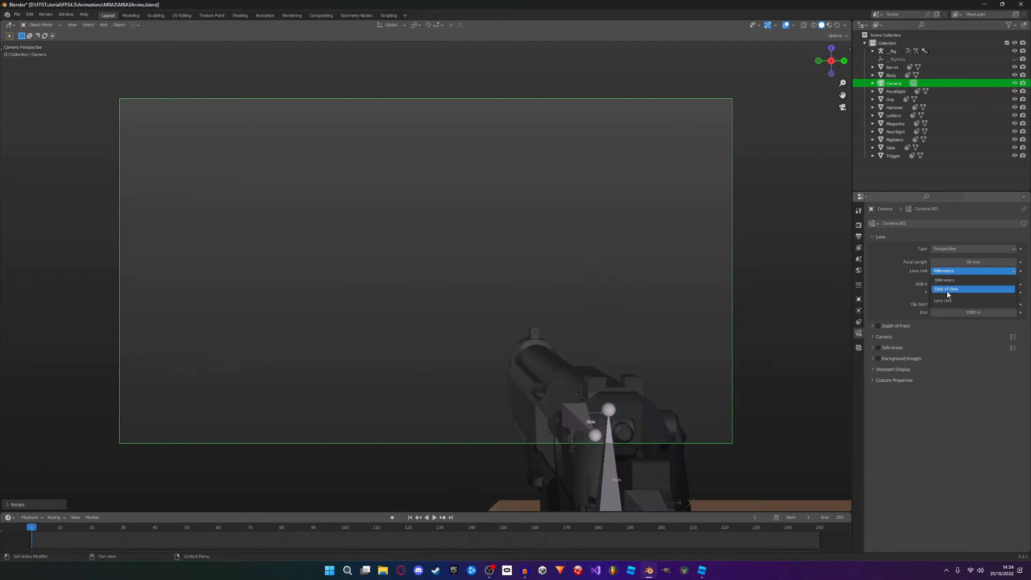
pyautogui.click(948, 294)
pyautogui.click(973, 262)
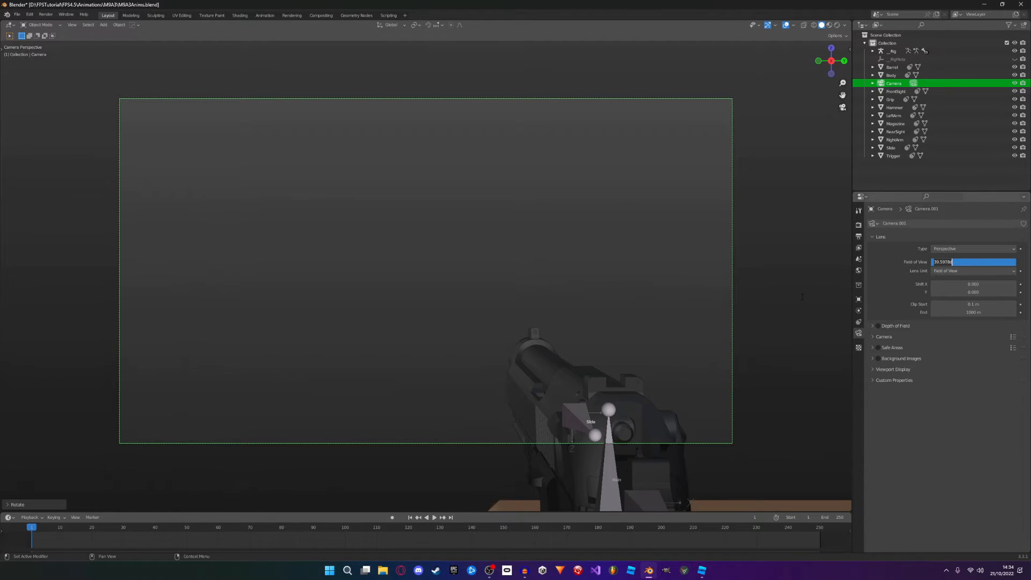
pyautogui.write('100')
pyautogui.press('Return')
pyautogui.scroll(3, 749, 282)
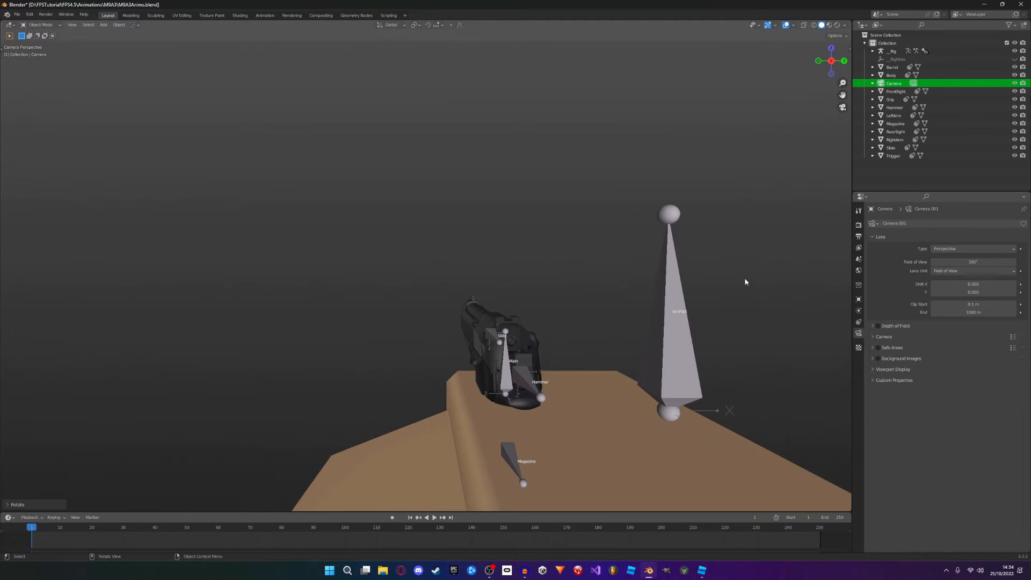
# Step: Deselect the camera, reframe the camera view on the viewmodel and save the file
pyautogui.click(751, 253)
pyautogui.scroll(-1, 738, 258)
pyautogui.keyDown('shift'); pyautogui.moveTo(737, 259); pyautogui.dragTo(715, 235, button='middle'); pyautogui.keyUp('shift')
pyautogui.scroll(1, 687, 242)
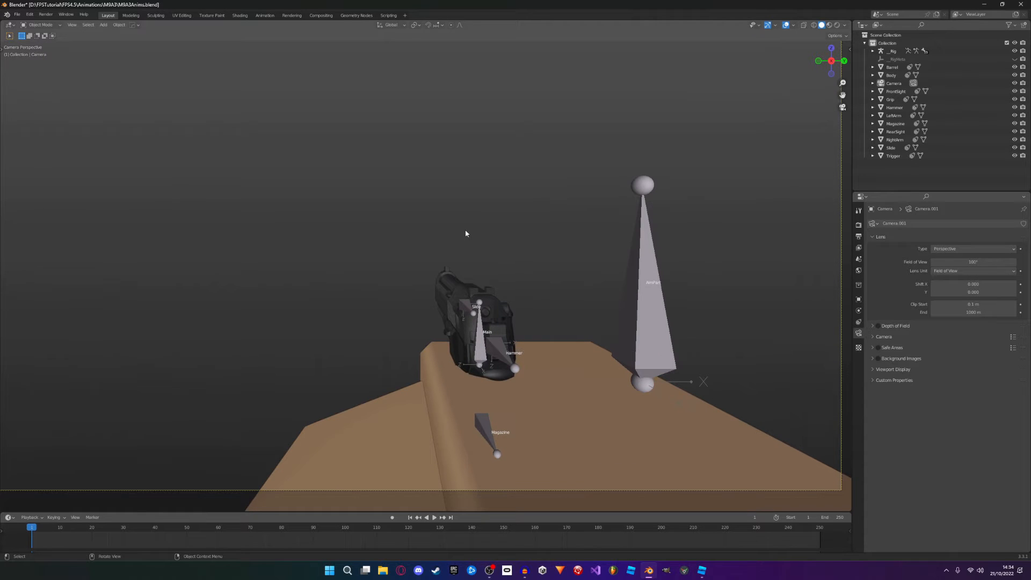
pyautogui.hotkey('ctrl', 's')
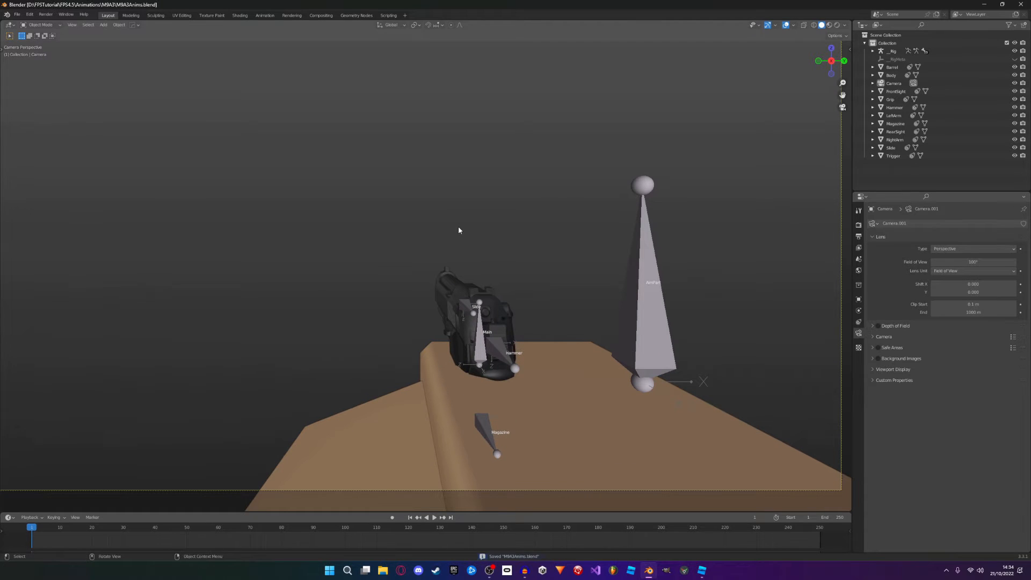
# Step: Set the scene's output frame rate to 30 fps and save the file
pyautogui.keyDown('shift'); pyautogui.moveTo(460, 231); pyautogui.dragTo(498, 236, button='middle'); pyautogui.keyUp('shift')
pyautogui.scroll(1, 493, 242)
pyautogui.scroll(-1, 491, 232)
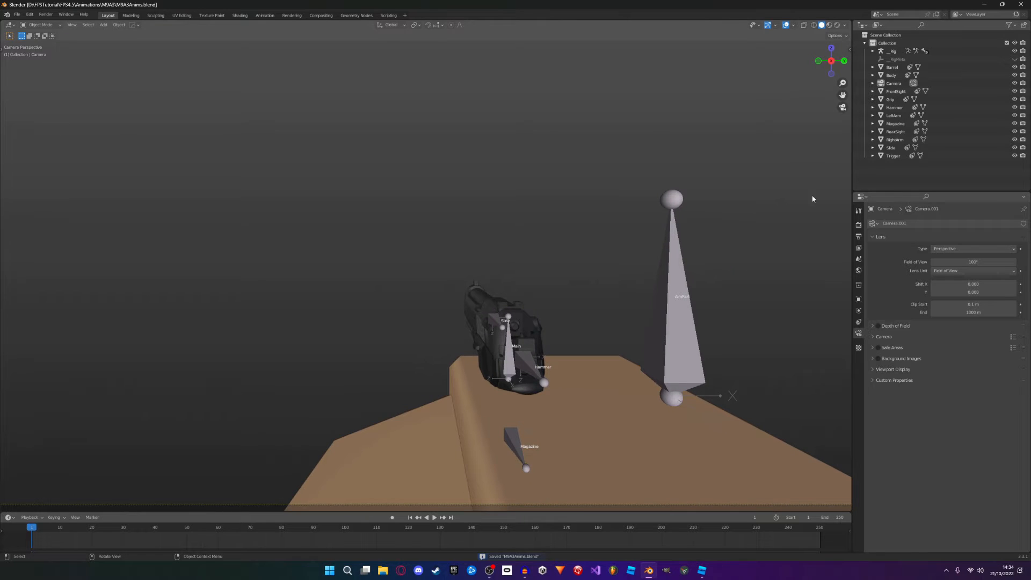
pyautogui.click(859, 236)
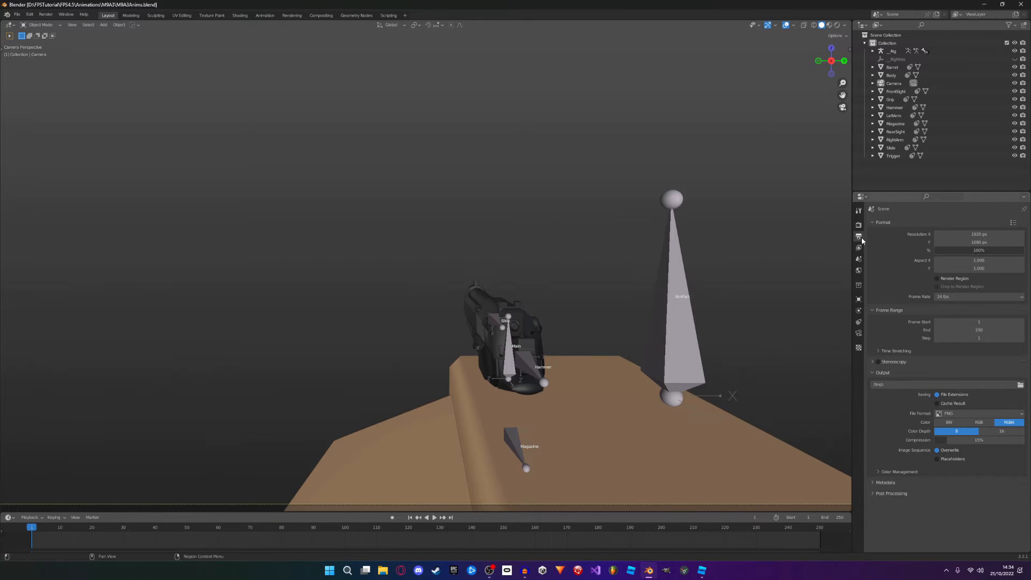
pyautogui.click(949, 299)
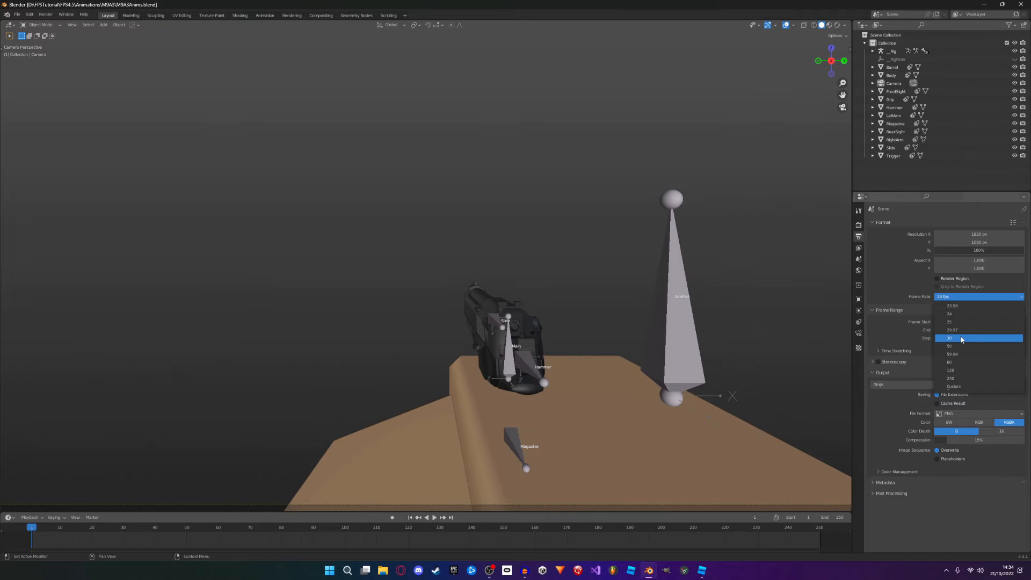
pyautogui.click(950, 338)
pyautogui.click(956, 297)
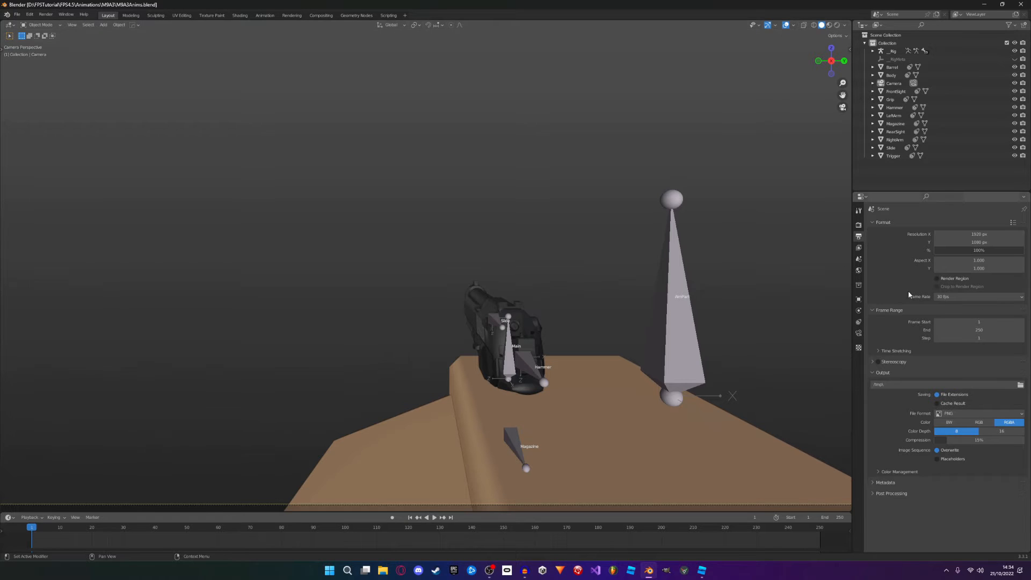
pyautogui.hotkey('ctrl', 's')
# Step: Switch to the Animation workspace, save the file and look through the camera in the main viewport
pyautogui.scroll(-3, 490, 161)
pyautogui.click(265, 15)
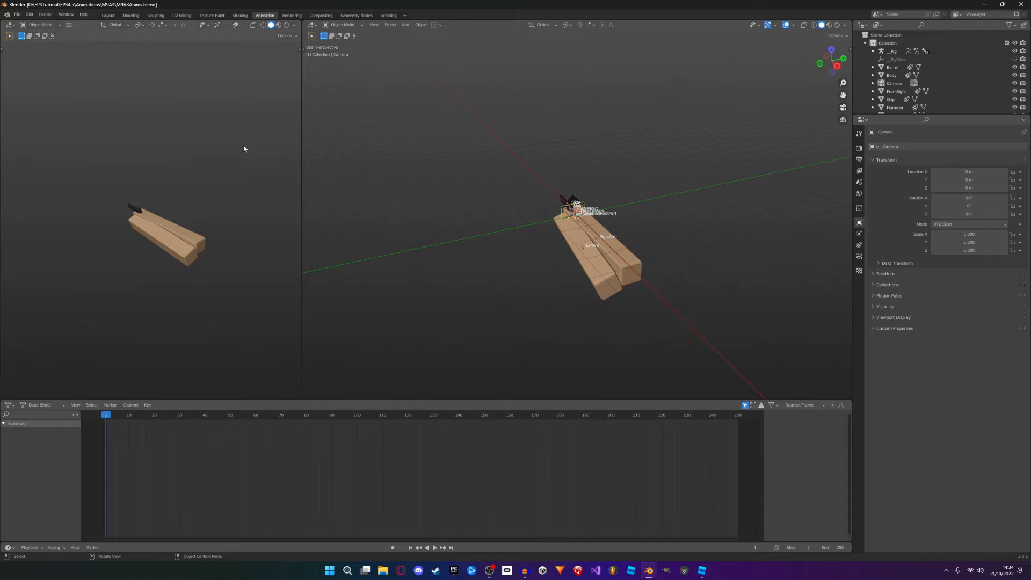
pyautogui.hotkey('ctrl', 's')
pyautogui.moveTo(655, 258); pyautogui.dragTo(584, 240, button='middle')
pyautogui.press('KP_0')
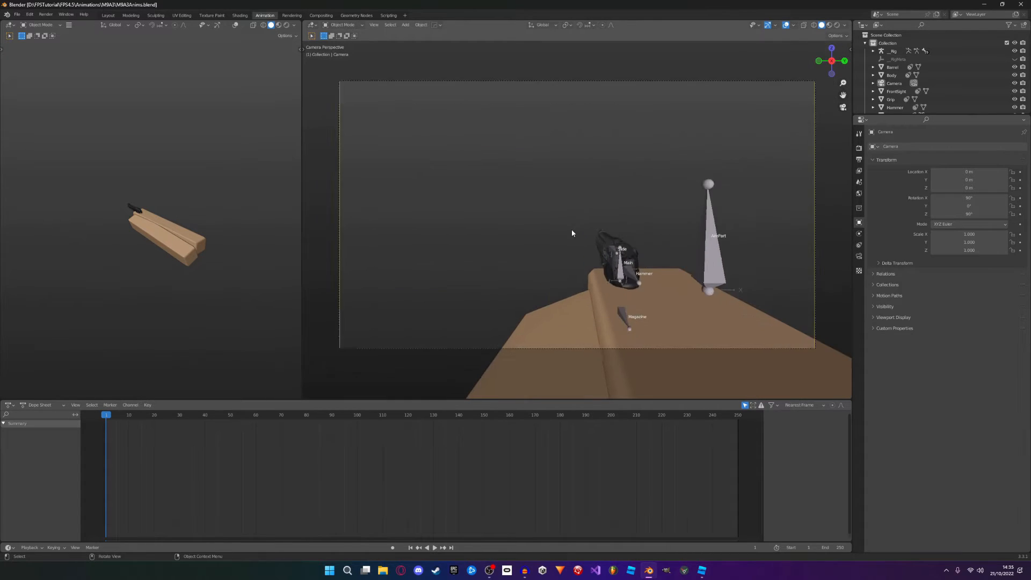
pyautogui.scroll(1, 581, 237)
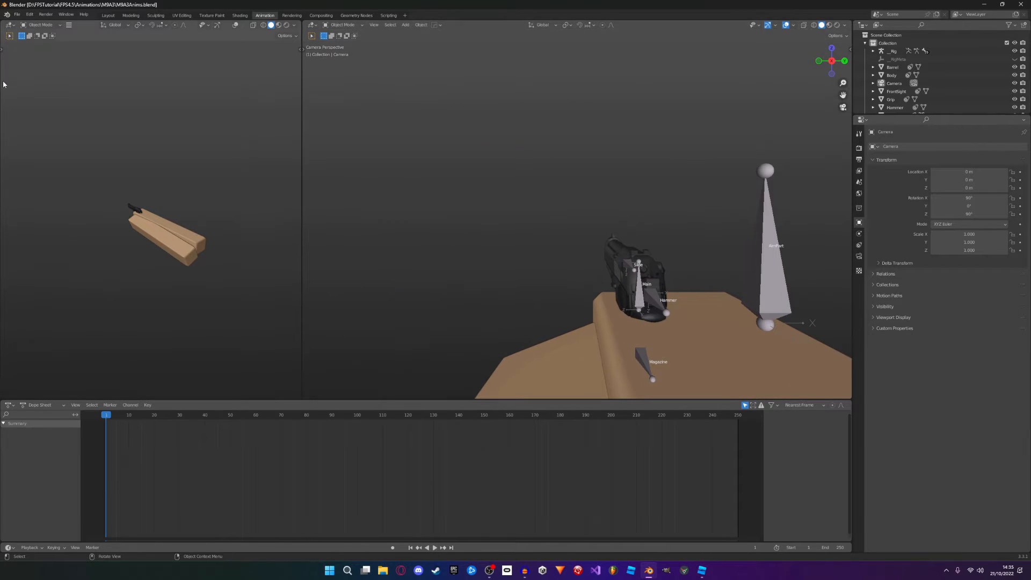
# Step: Turn the small secondary viewport into a Graph Editor, hide its sidebar and enable Normalize
pyautogui.click(10, 25)
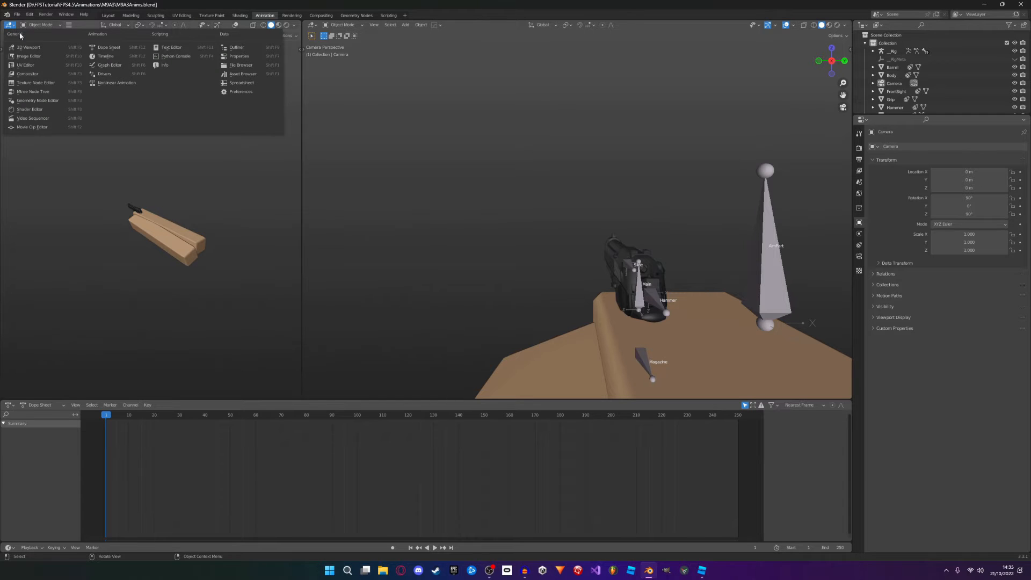
pyautogui.click(105, 65)
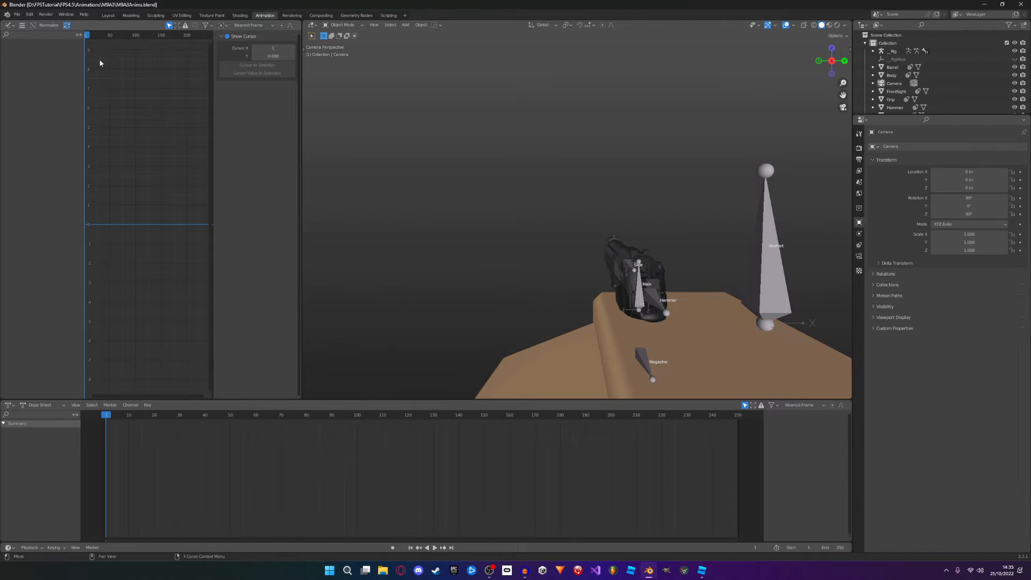
pyautogui.press('n')
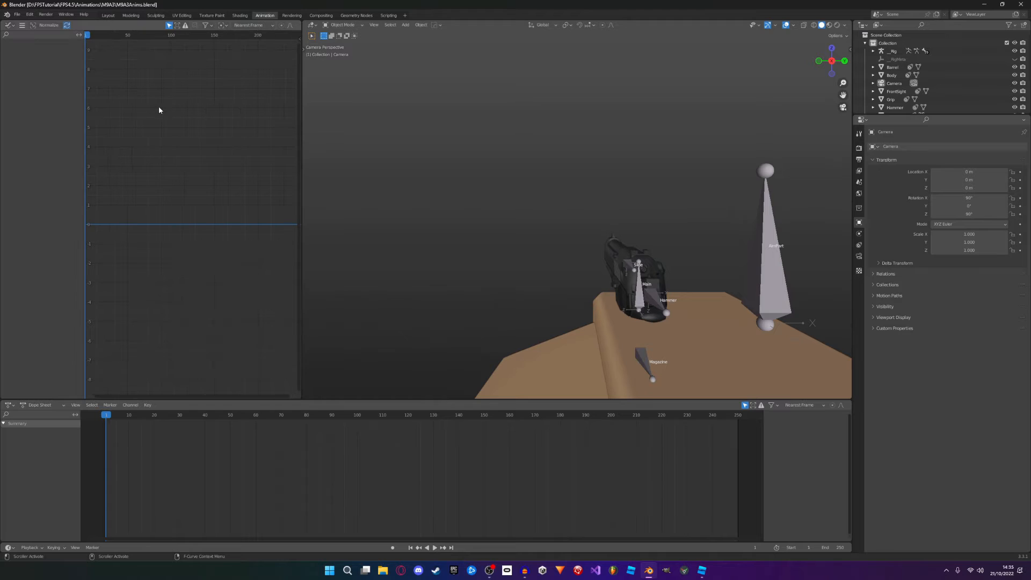
pyautogui.click(46, 26)
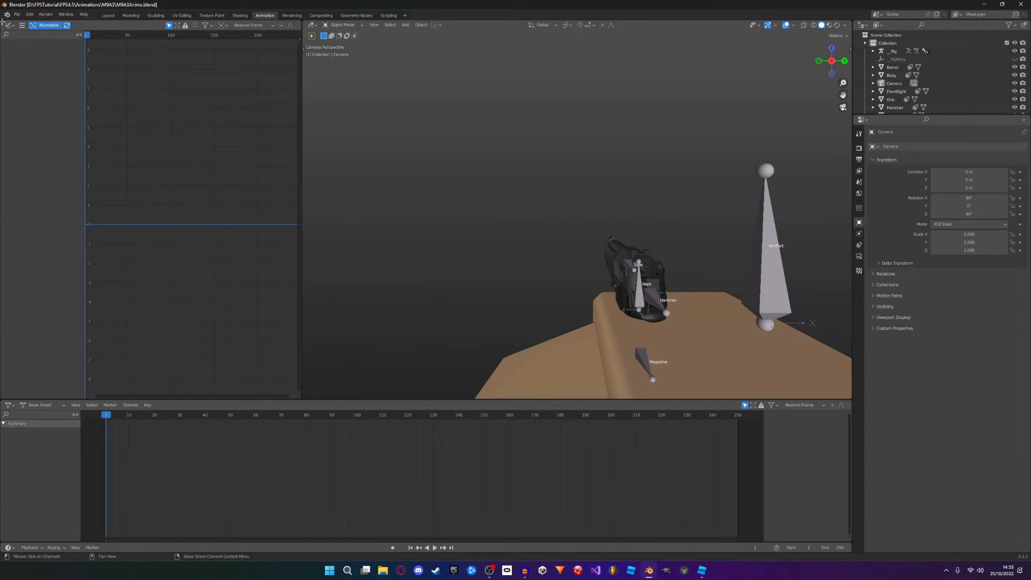
# Step: Split off an area above the Graph Editor, make it an Action Editor and shrink it to its header
pyautogui.moveTo(3, 20); pyautogui.dragTo(6, 67)
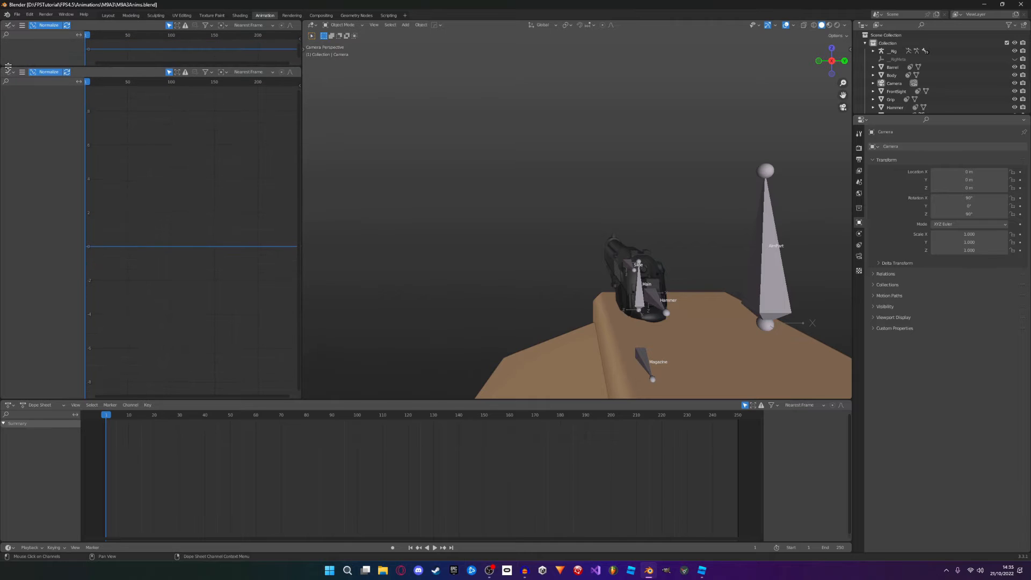
pyautogui.click(12, 28)
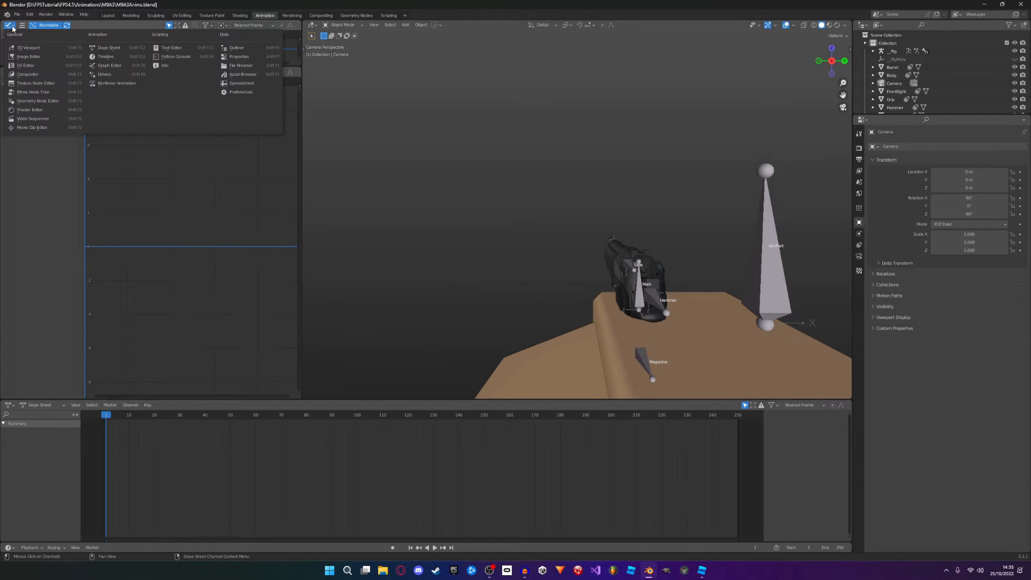
pyautogui.click(117, 49)
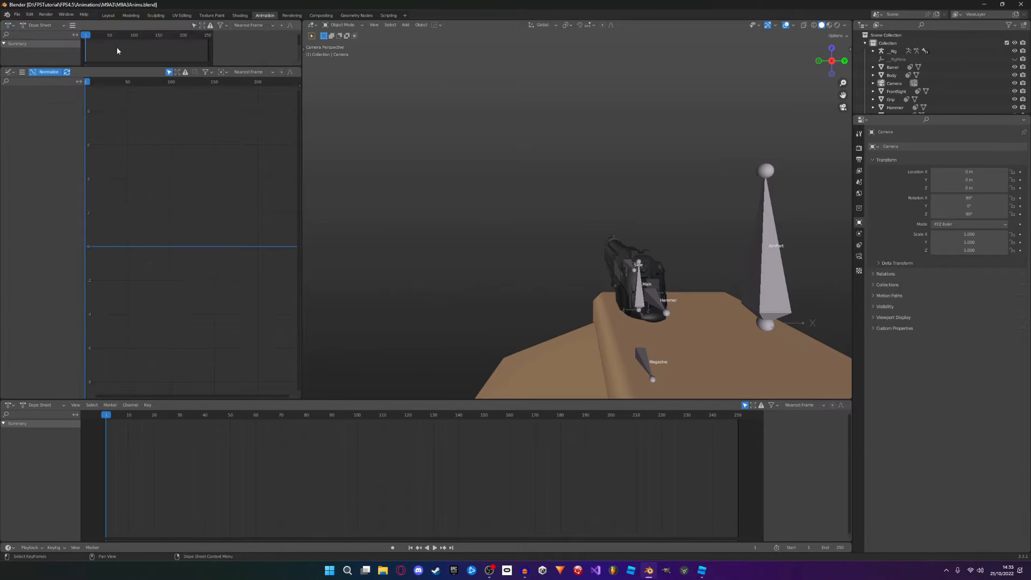
pyautogui.click(42, 26)
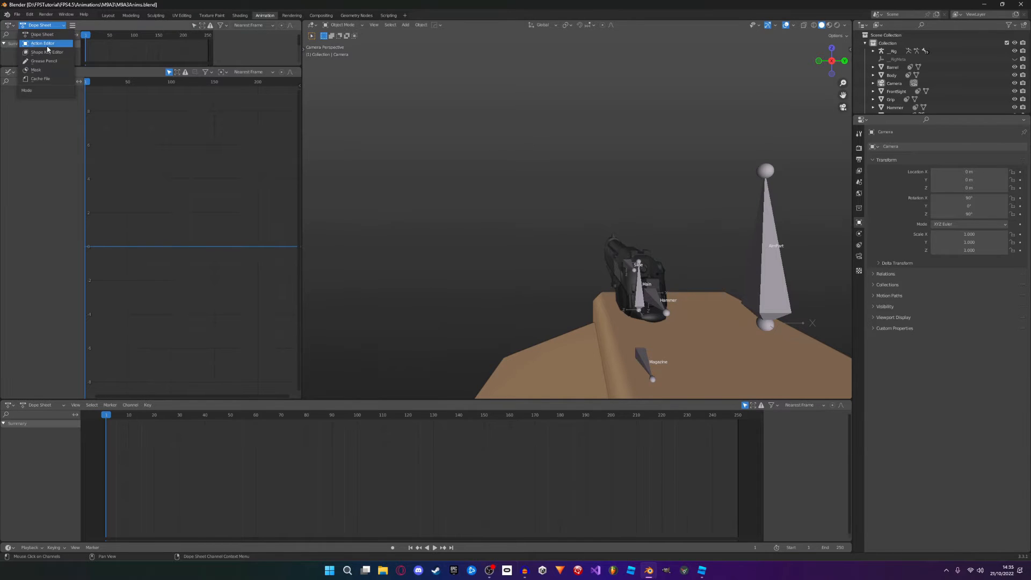
pyautogui.click(45, 44)
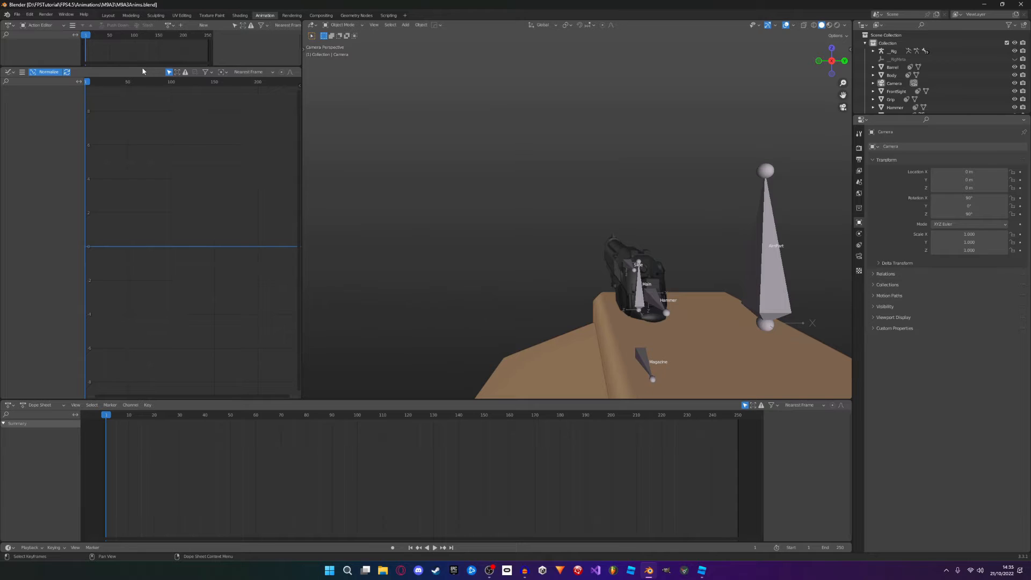
pyautogui.moveTo(143, 68); pyautogui.dragTo(143, 32)
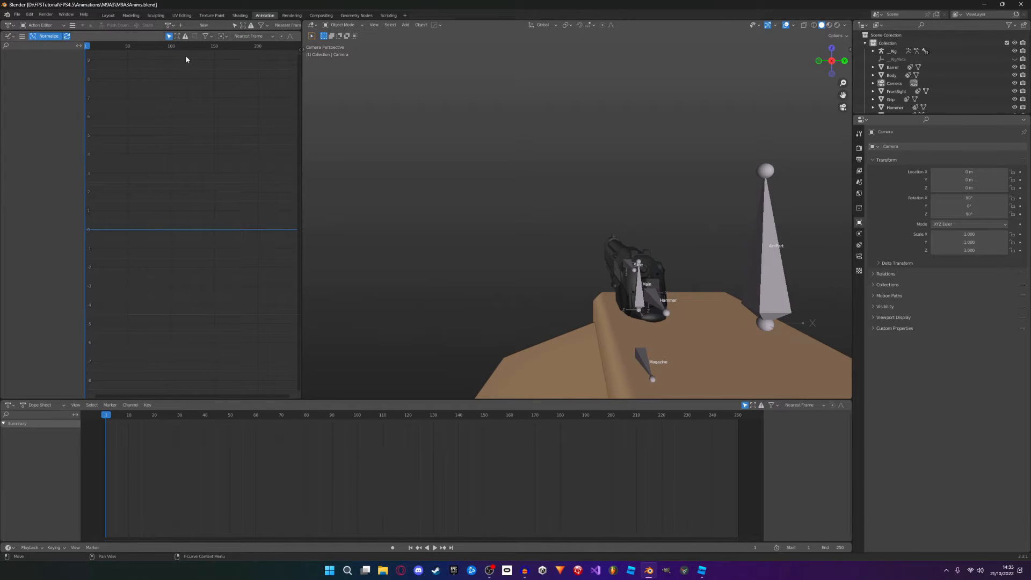
# Step: Fit the whole frame range in the Dope Sheet and save the file
pyautogui.press('Home')
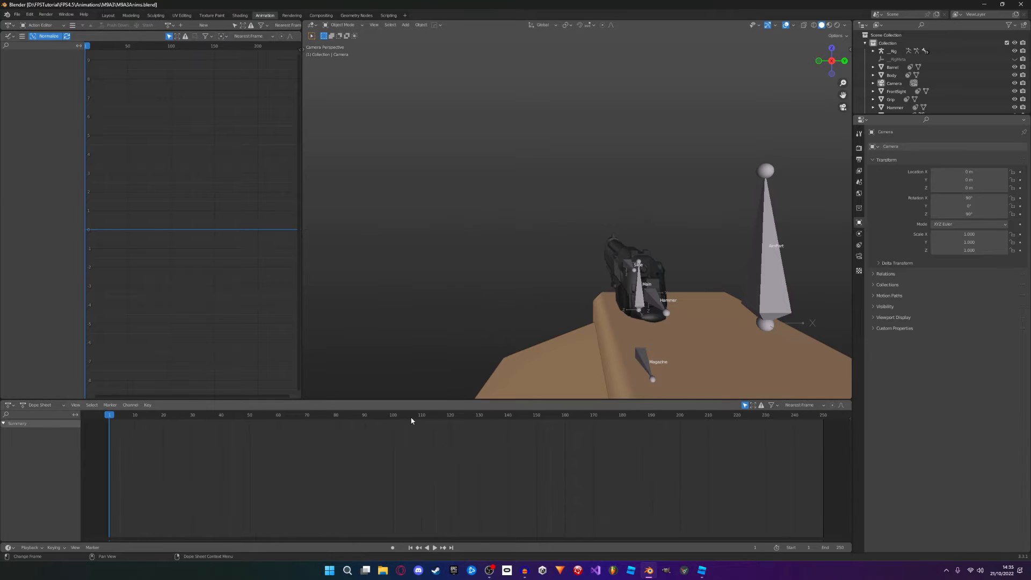
pyautogui.hotkey('ctrl', 's')
# Step: Add a cube mesh to the scene
pyautogui.hotkey('shift', 'a')
pyautogui.scroll(-4, 663, 200)
pyautogui.scroll(3, 672, 239)
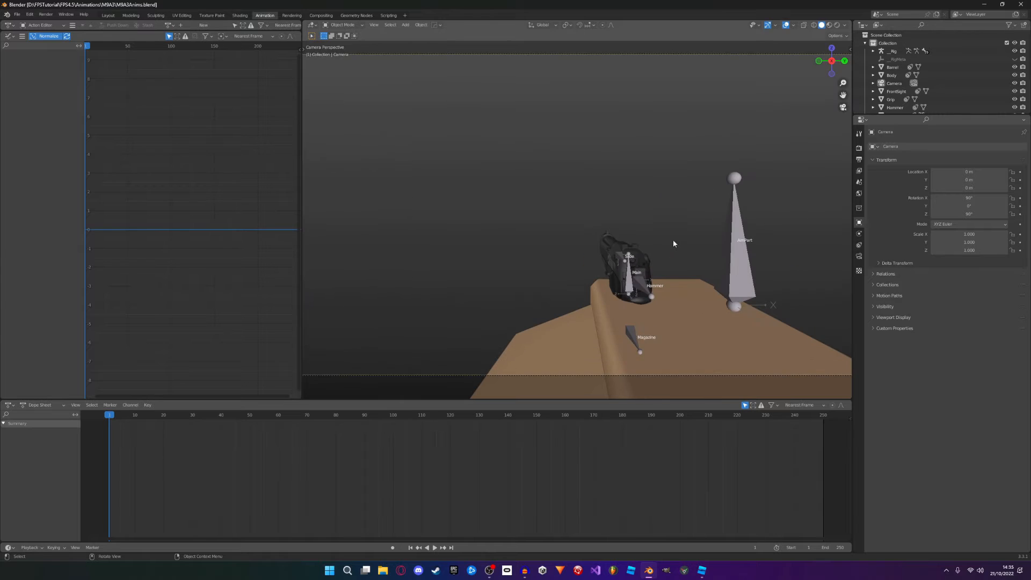
pyautogui.scroll(-1, 665, 235)
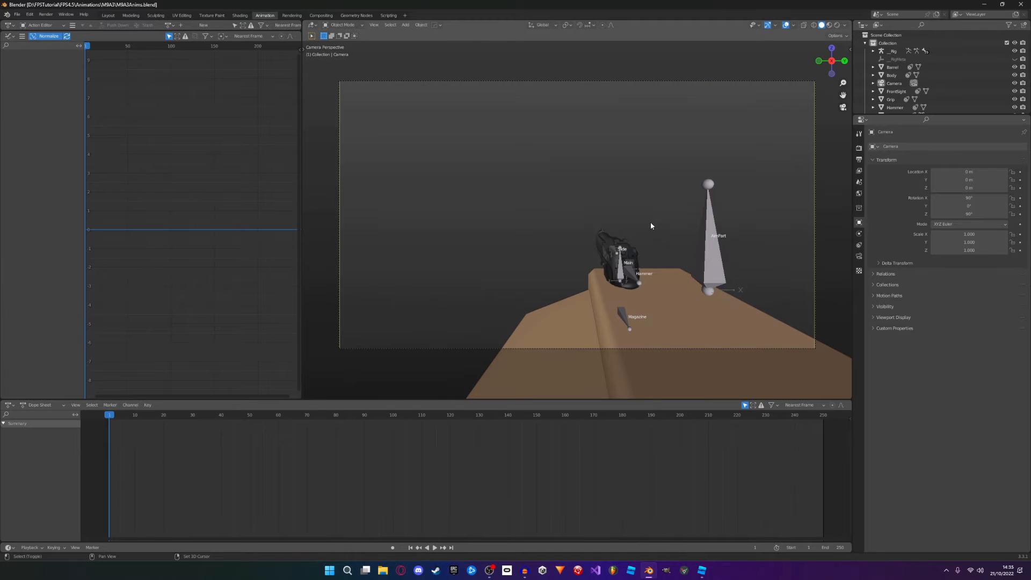
pyautogui.hotkey('shift', 'a')
pyautogui.hotkey('shift', 'a')
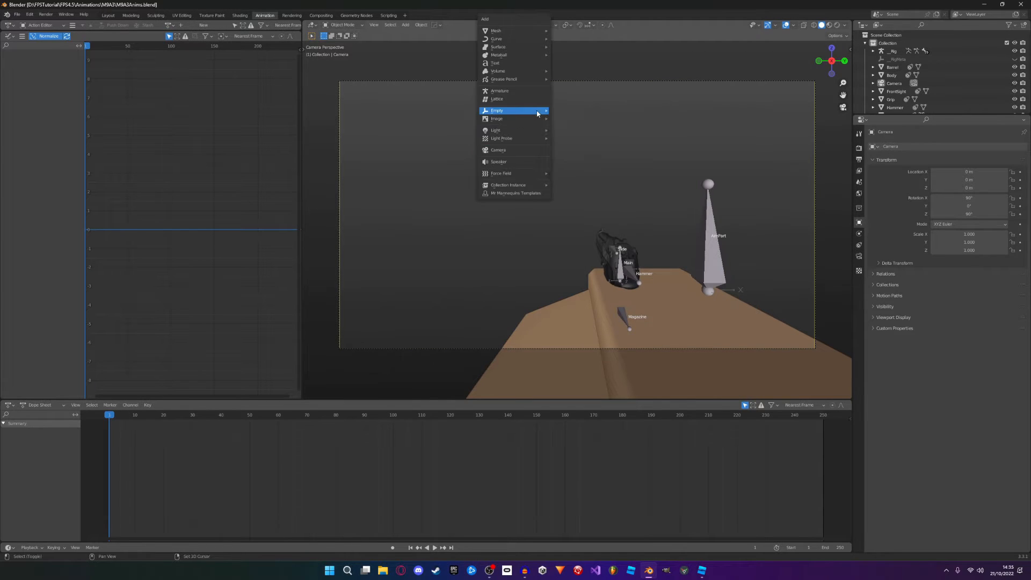
pyautogui.click(405, 24)
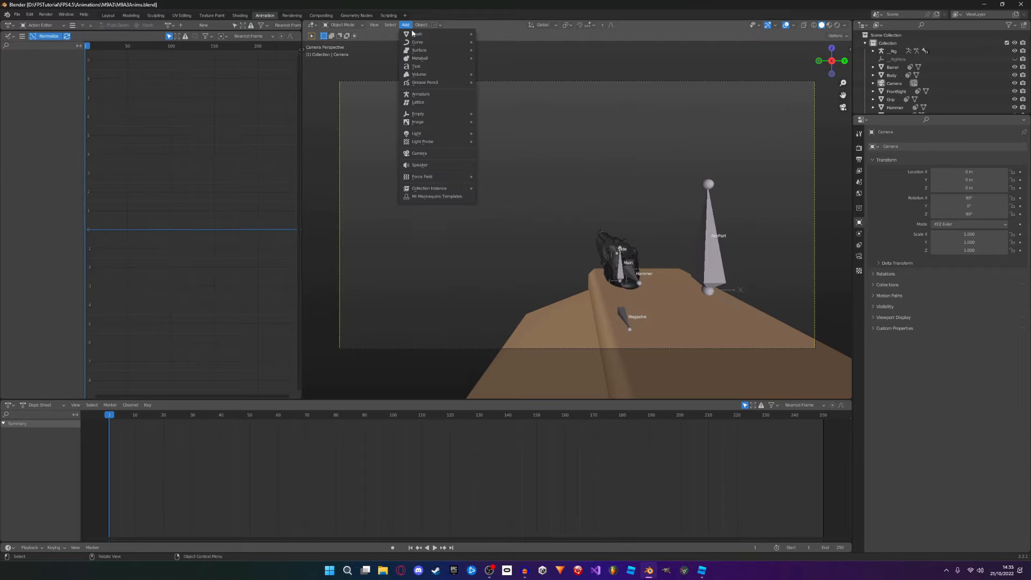
pyautogui.moveTo(414, 35)
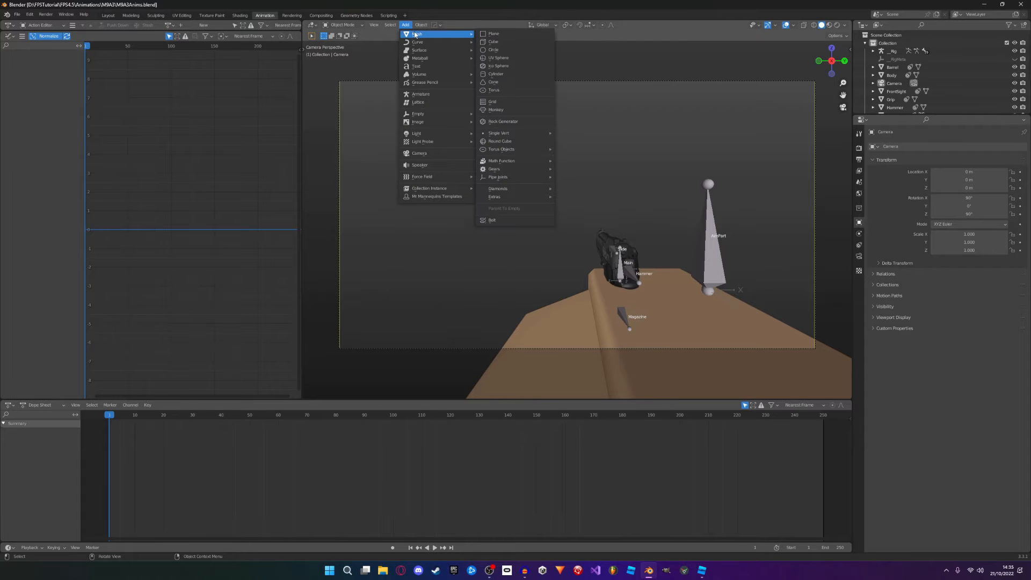
pyautogui.click(494, 41)
# Step: Move the cube along the X axis to about -24 m, out in front of the gun
pyautogui.moveTo(496, 59); pyautogui.dragTo(554, 178, button='middle')
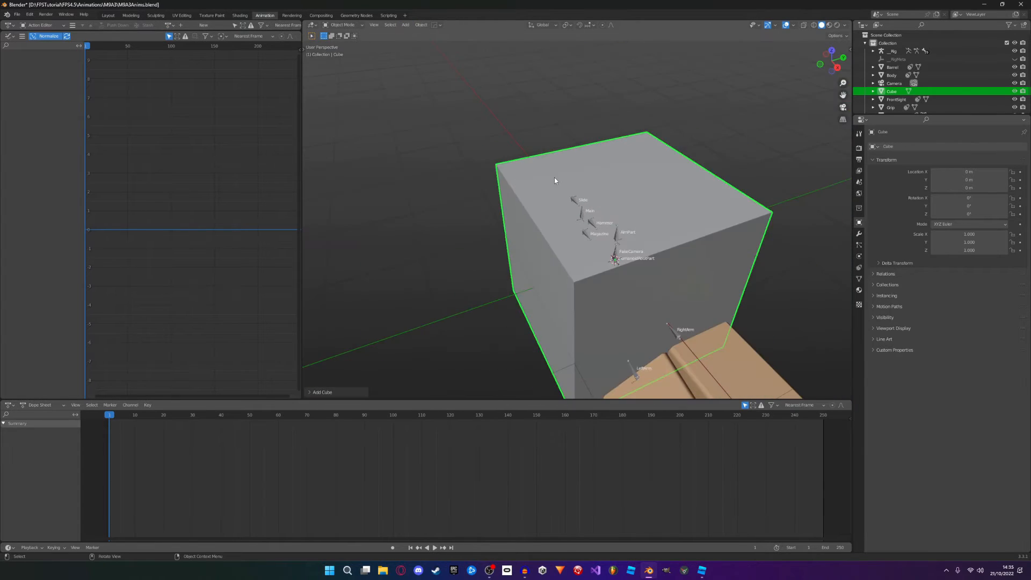
pyautogui.scroll(-8, 555, 175)
pyautogui.press('g')
pyautogui.press('x')
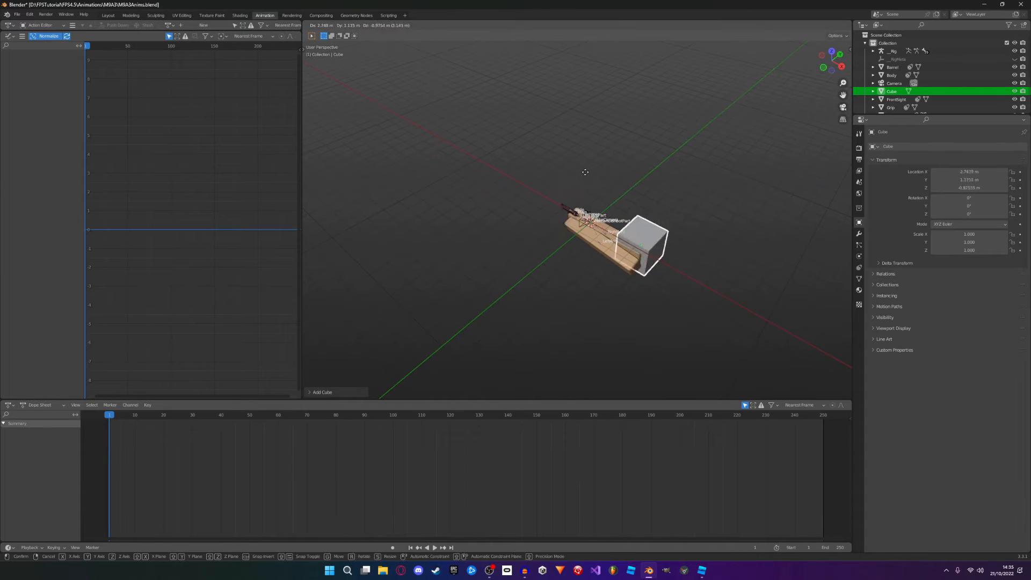
pyautogui.click(424, 168)
# Step: Look through the camera and move the cube to the lower-left corner of the camera frame
pyautogui.press('KP_0')
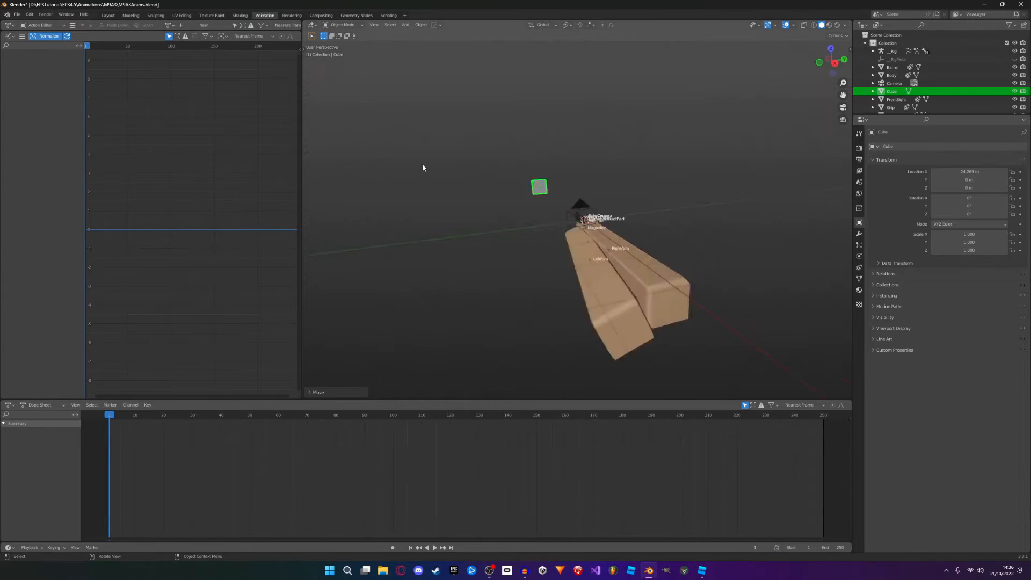
pyautogui.scroll(1, 566, 226)
pyautogui.press('g')
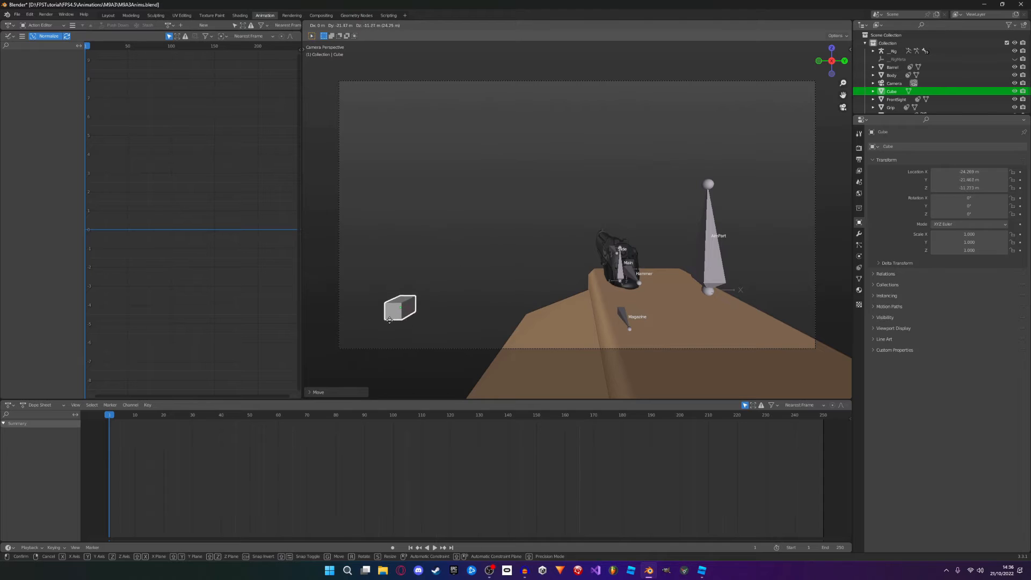
# Step: Rotate the cube freely so it sits tilted in the camera view
pyautogui.press('r')
pyautogui.press('r')
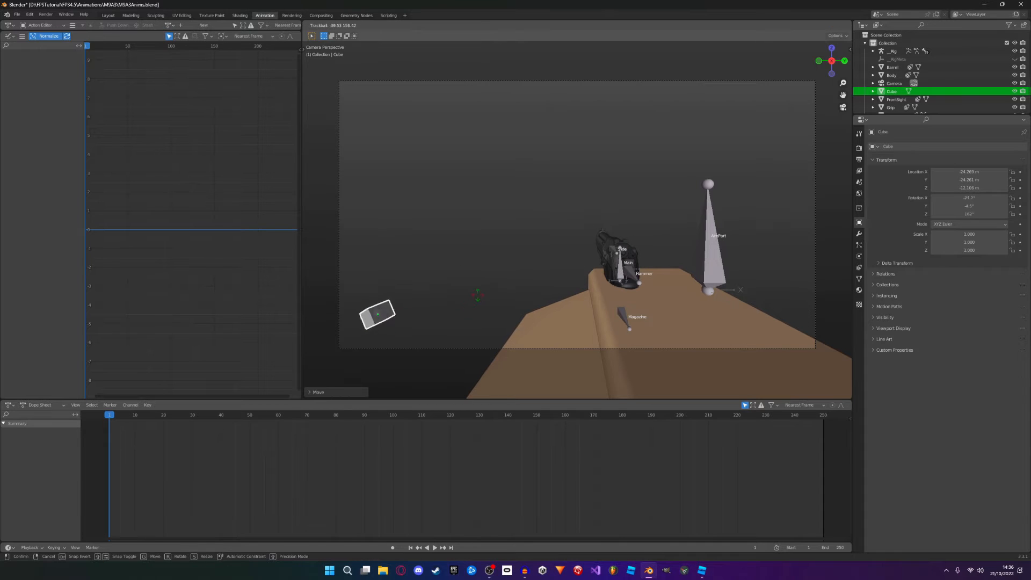
pyautogui.rightClick(426, 253)
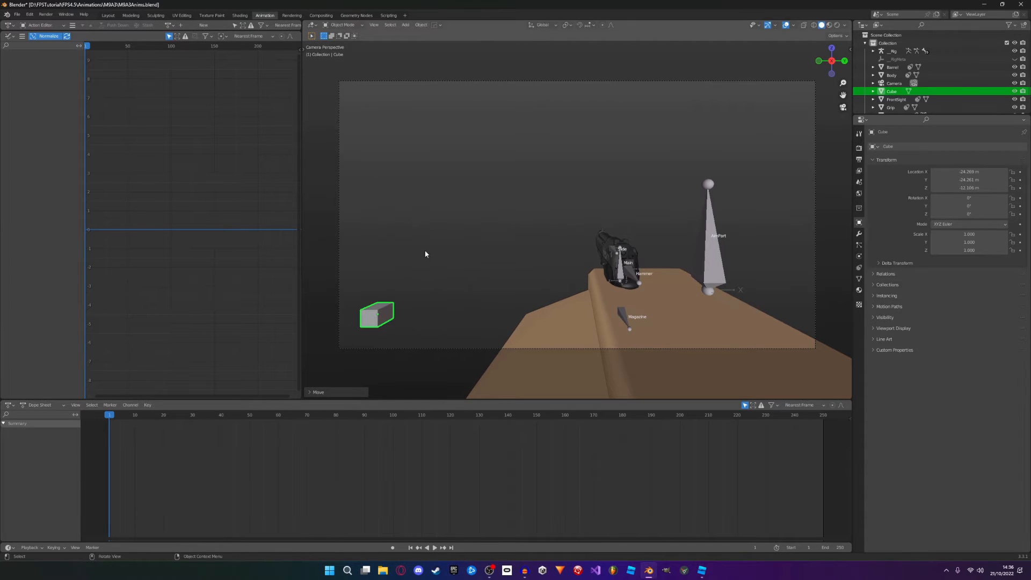
pyautogui.press('r')
pyautogui.click(453, 334)
pyautogui.press('r')
pyautogui.press('r')
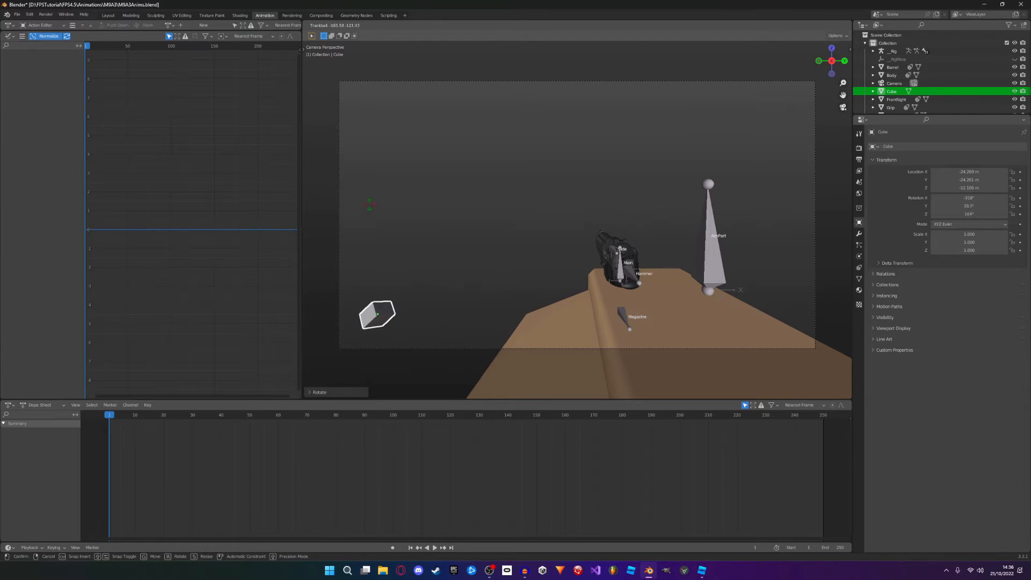
pyautogui.click(393, 233)
# Step: Scale the cube up to about 1.84 and nudge its position near the corner of the camera frame
pyautogui.press('s')
pyautogui.click(493, 292)
pyautogui.press('g')
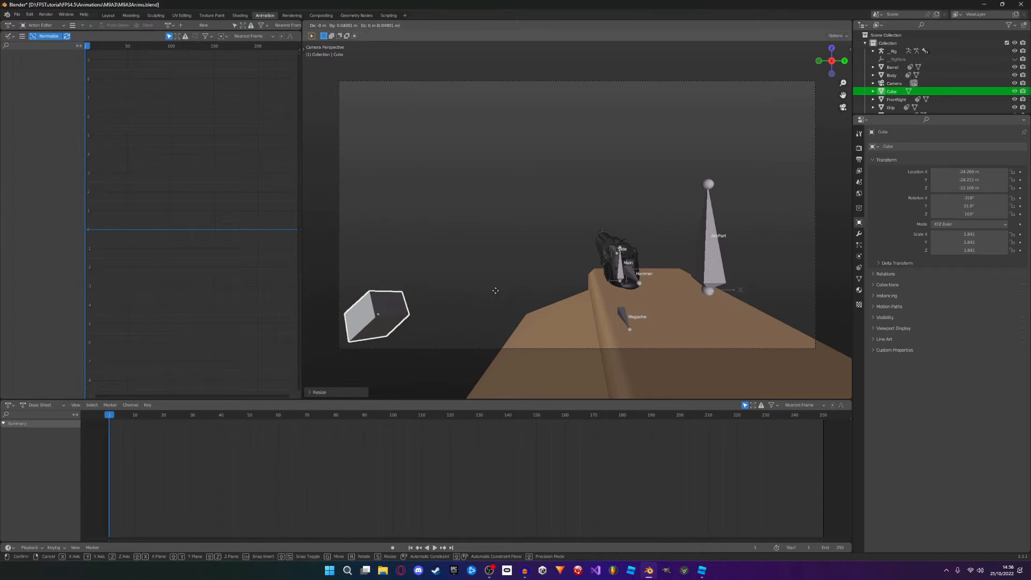
pyautogui.click(500, 285)
# Step: Duplicate the cube and place the copy in the upper-right corner of the camera frame
pyautogui.hotkey('shift', 'd')
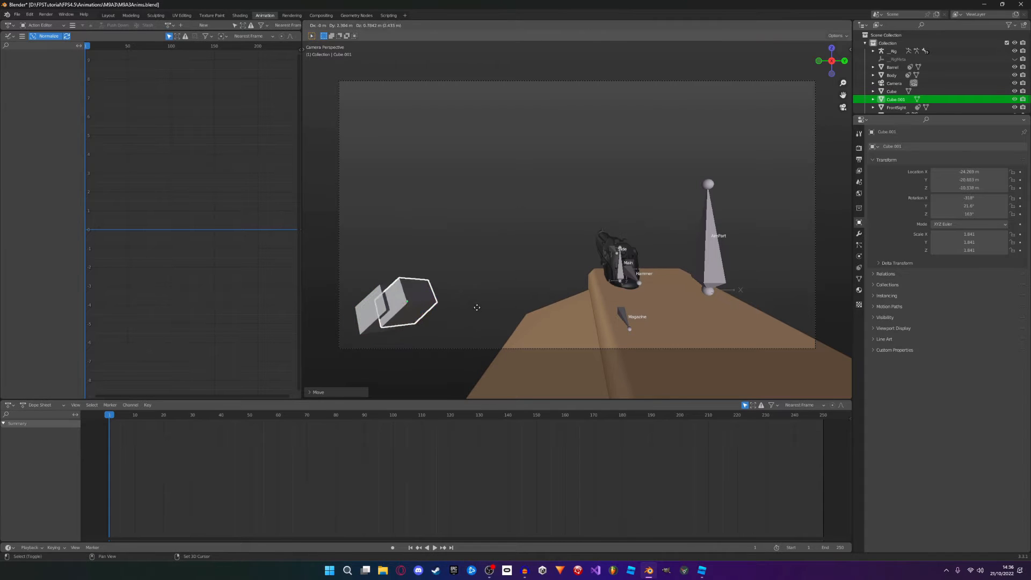
pyautogui.click(686, 206)
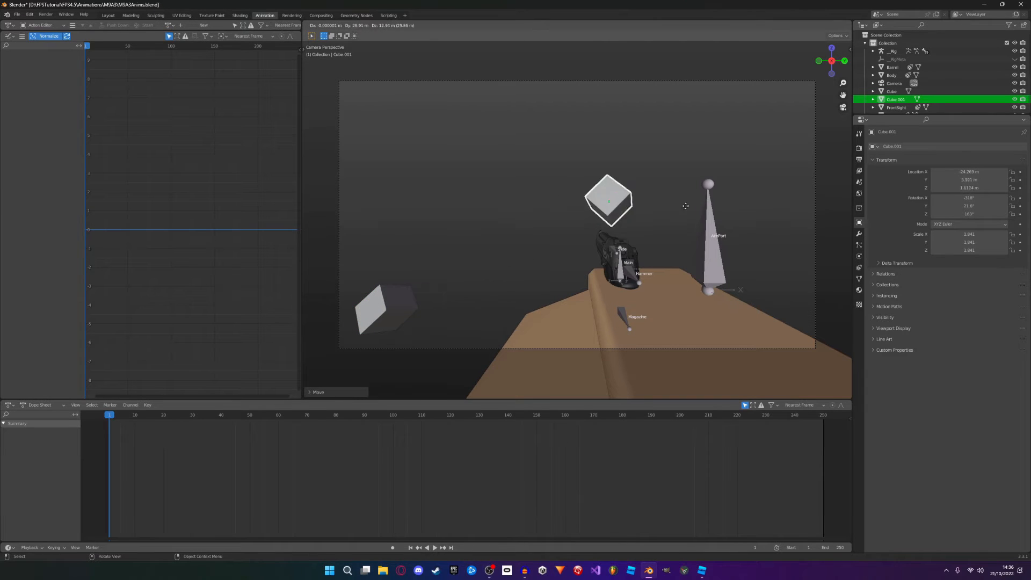
pyautogui.click(838, 124)
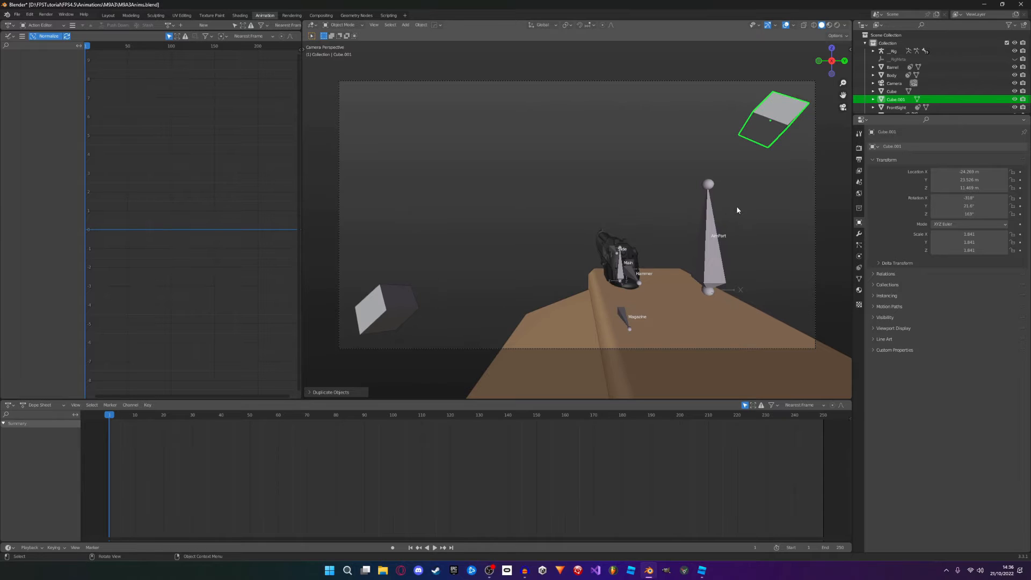
# Step: Rotate the duplicated cube freely to a different tilt from the first one and deselect it
pyautogui.press('r')
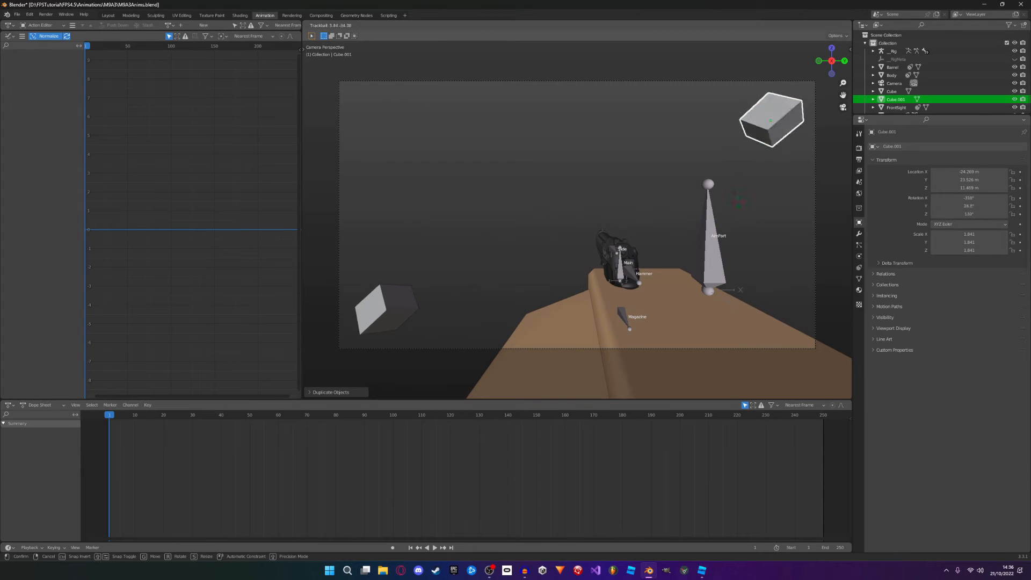
pyautogui.click(582, 200)
pyautogui.press('r')
pyautogui.click(723, 220)
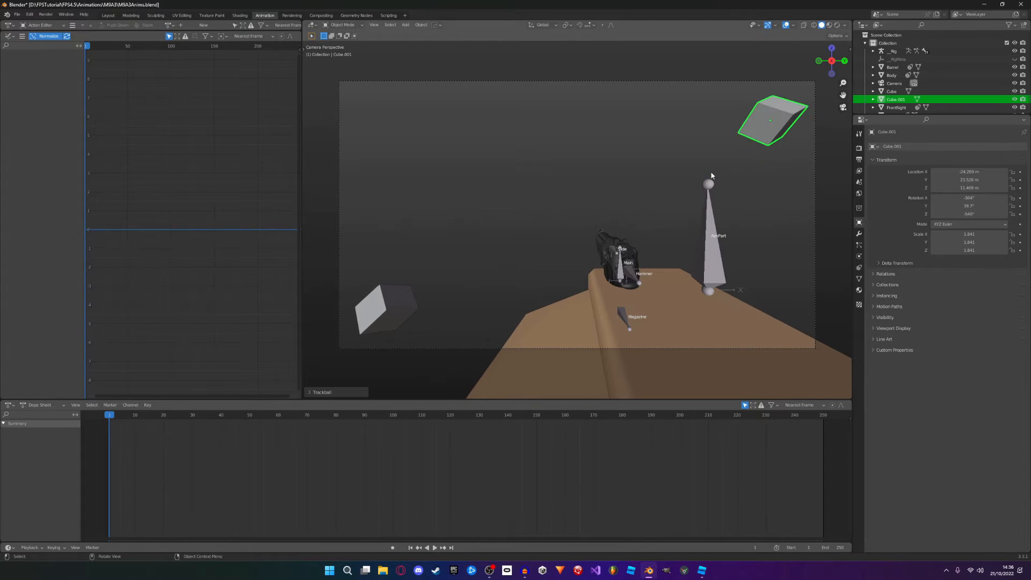
pyautogui.click(723, 220)
# Step: Select the __Rig armature and switch it to Pose Mode
pyautogui.scroll(4, 735, 204)
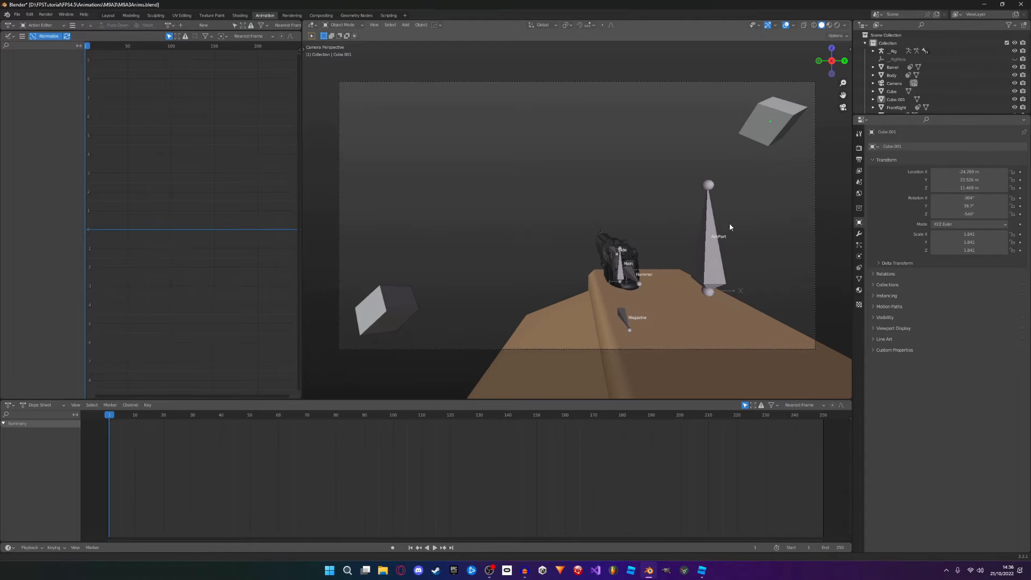
pyautogui.click(745, 237)
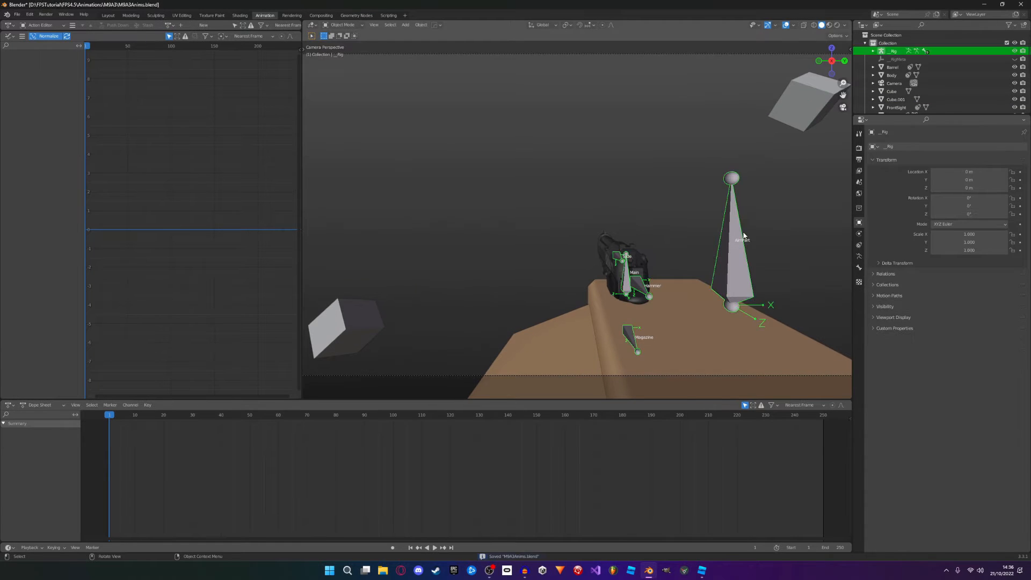
pyautogui.scroll(-2, 684, 218)
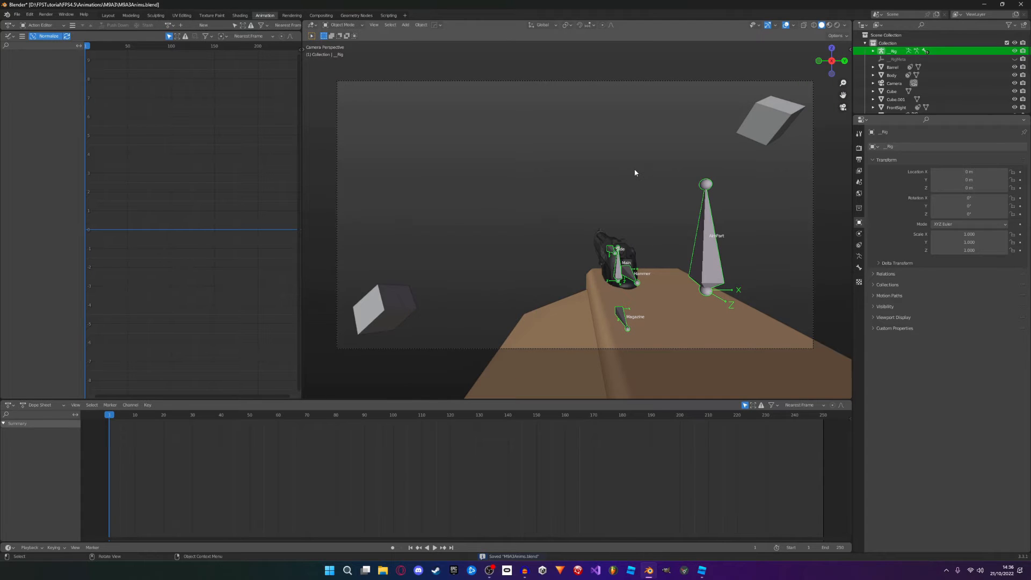
pyautogui.scroll(2, 634, 168)
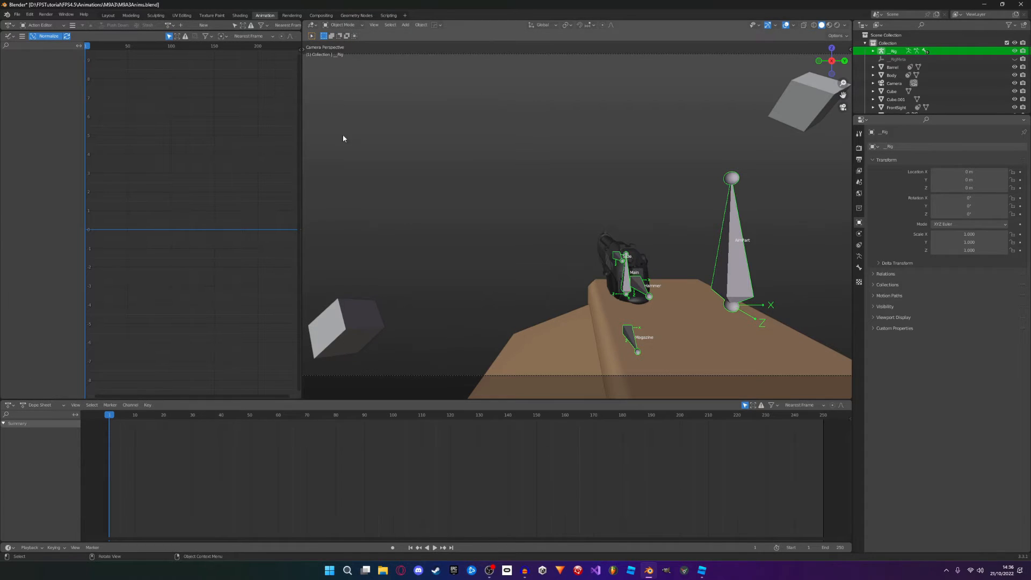
pyautogui.click(342, 25)
pyautogui.click(352, 67)
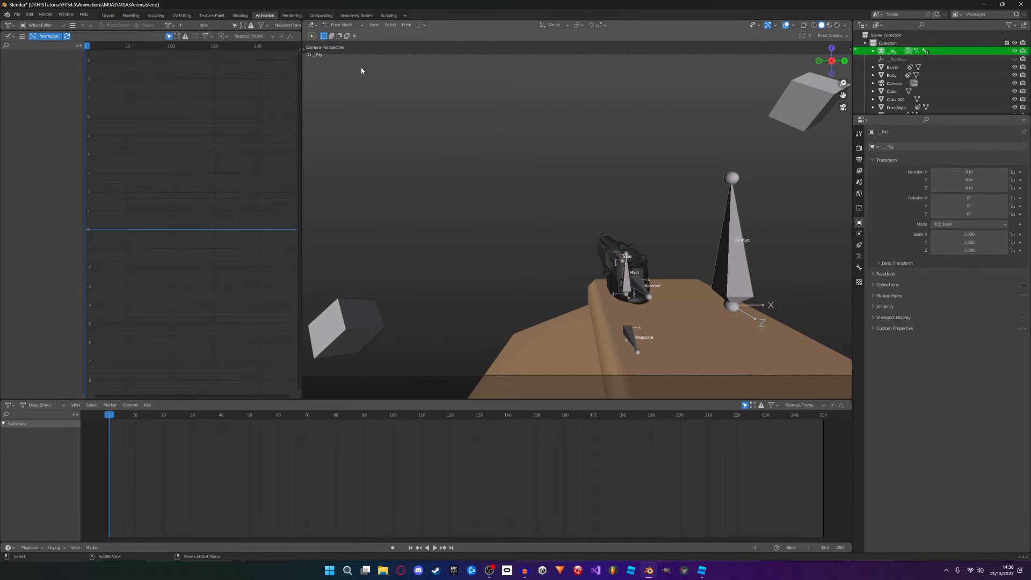
# Step: Test how the gun and arms respond by temporarily moving and rotating the Main bone, cancelling each transform
pyautogui.click(636, 272)
pyautogui.press('g')
pyautogui.rightClick(567, 193)
pyautogui.moveTo(569, 198); pyautogui.dragTo(621, 226, button='middle')
pyautogui.press('r')
pyautogui.press('r')
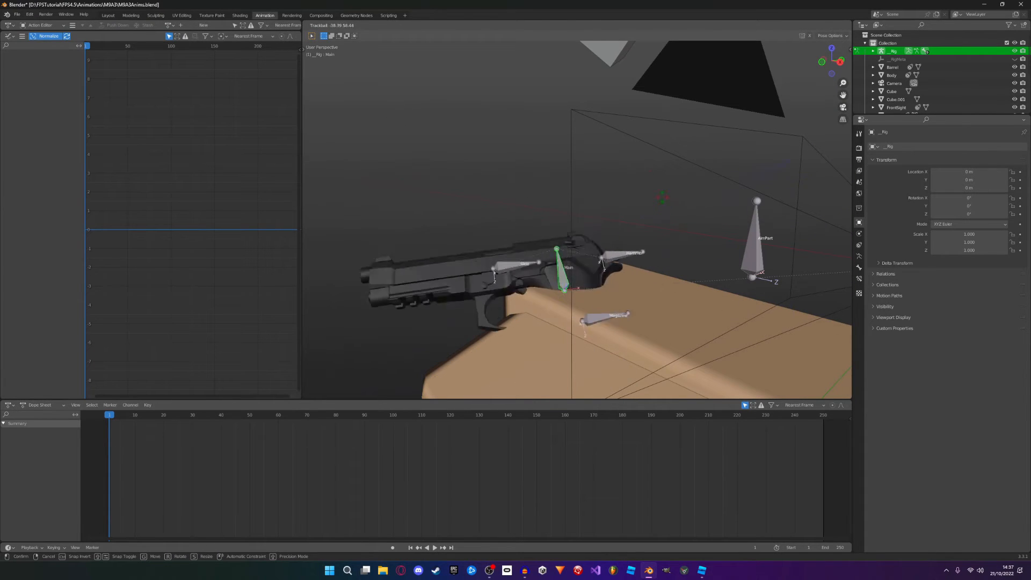
pyautogui.rightClick(626, 278)
pyautogui.press('g')
pyautogui.rightClick(519, 181)
pyautogui.press('g')
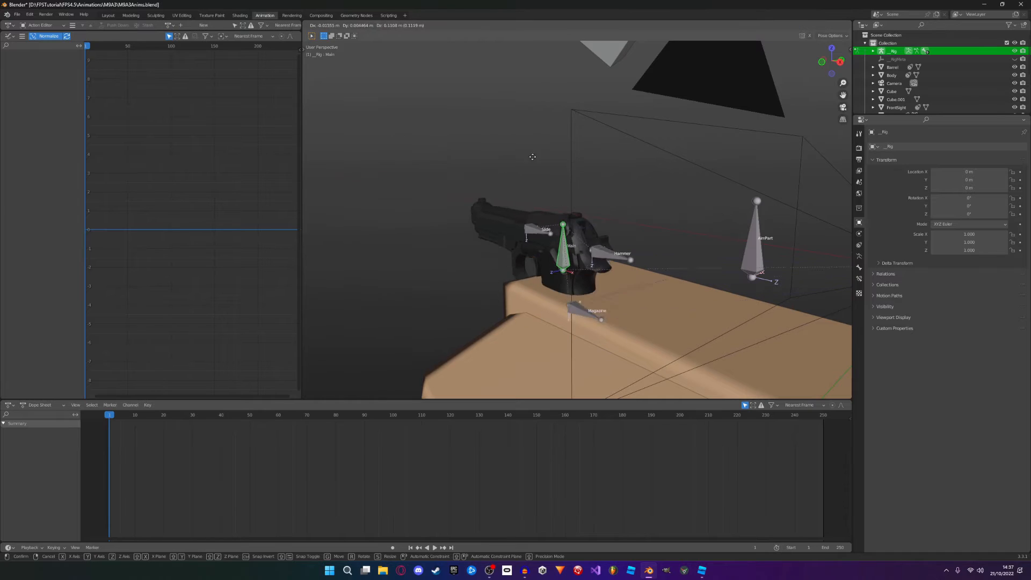
pyautogui.rightClick(555, 174)
pyautogui.moveTo(557, 176); pyautogui.dragTo(645, 268, button='middle')
# Step: Add a Child Of bone constraint to the RightArm bone, targeting the Main bone of __Rig
pyautogui.click(644, 248)
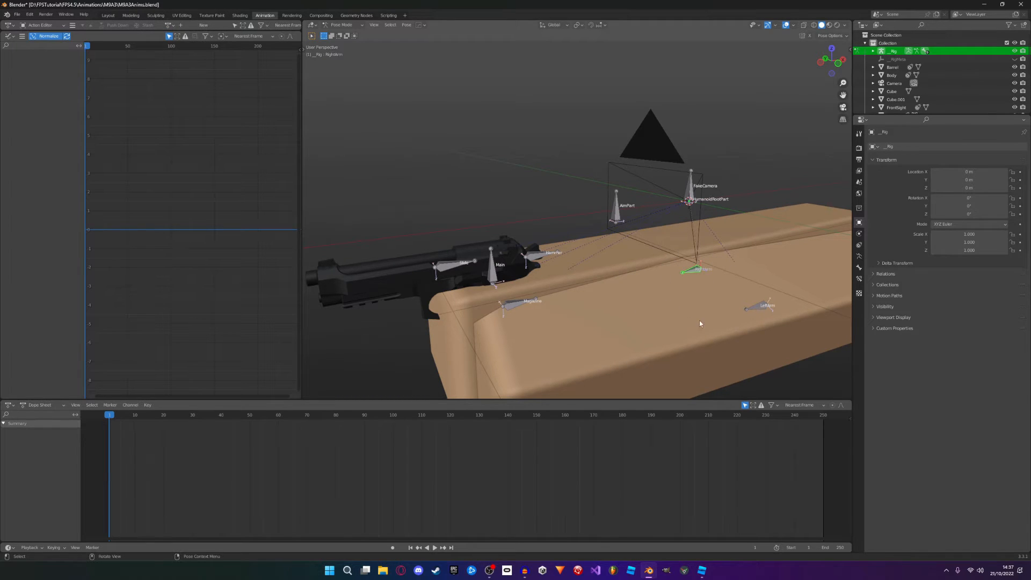
pyautogui.click(860, 280)
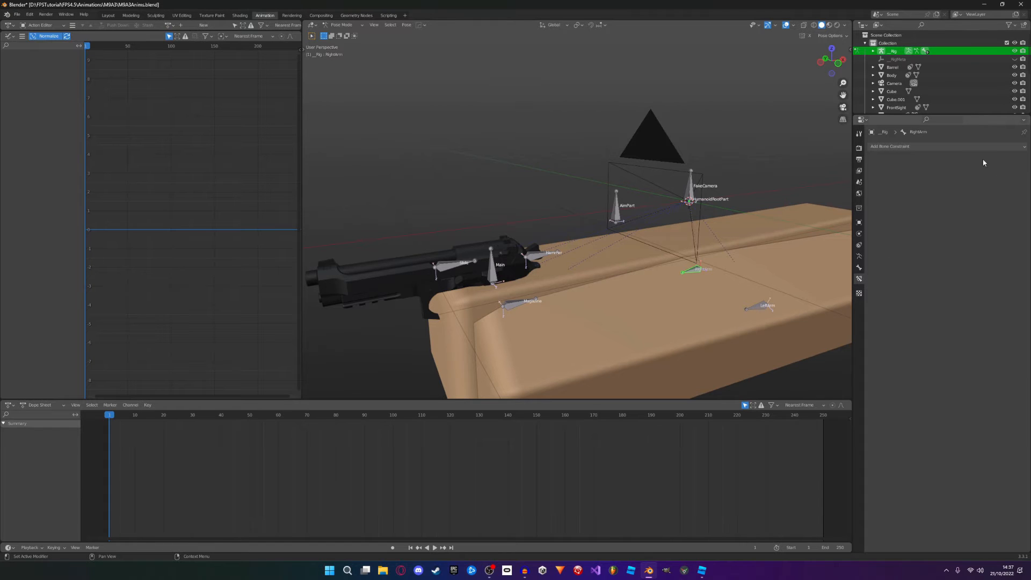
pyautogui.click(935, 147)
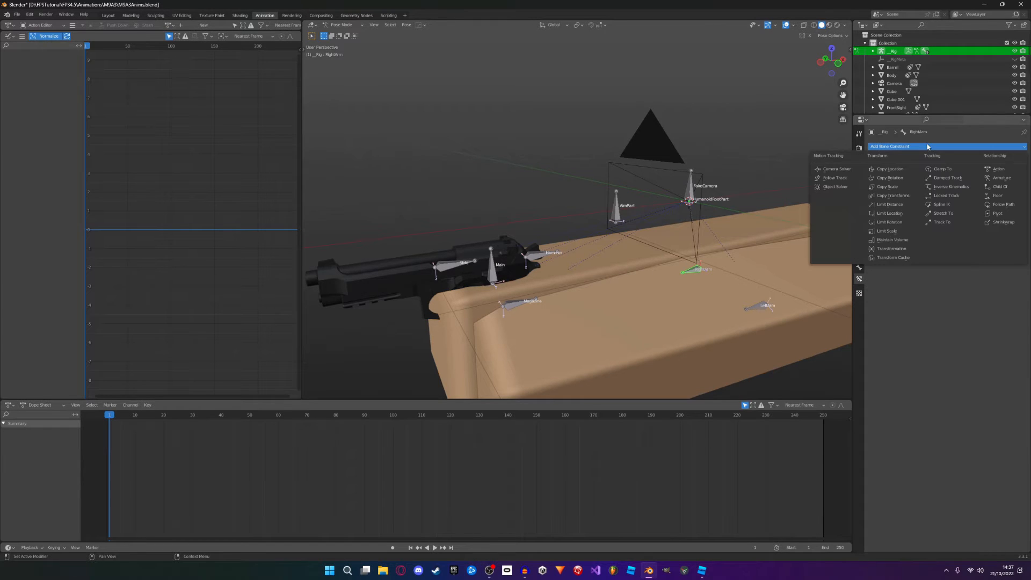
pyautogui.click(1013, 191)
pyautogui.click(975, 172)
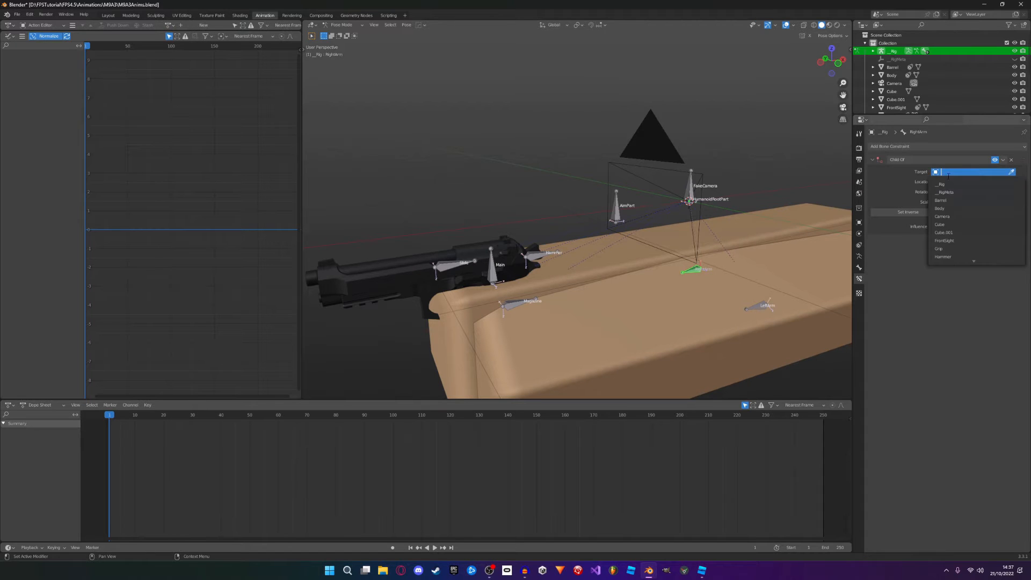
pyautogui.click(956, 184)
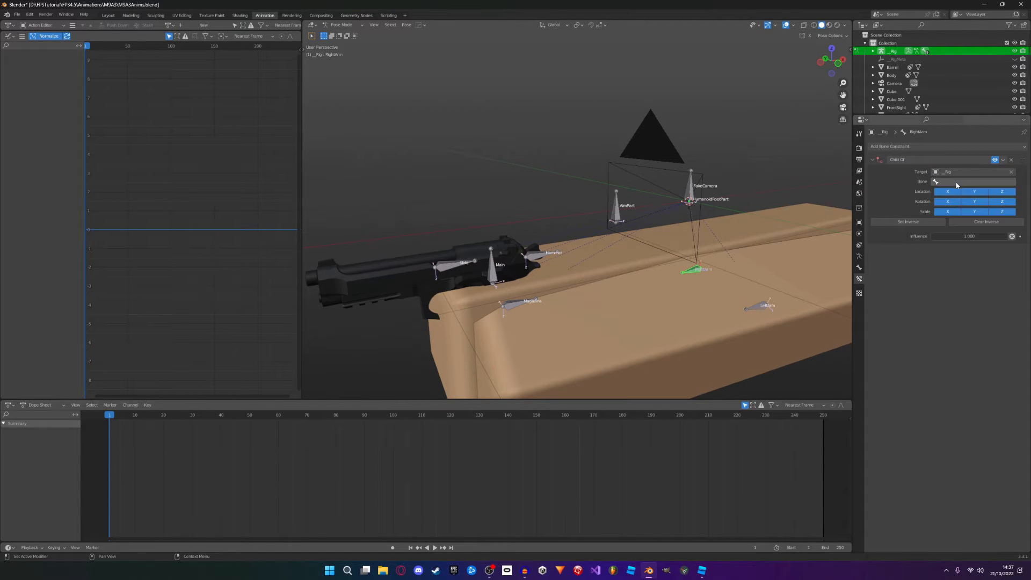
pyautogui.click(956, 183)
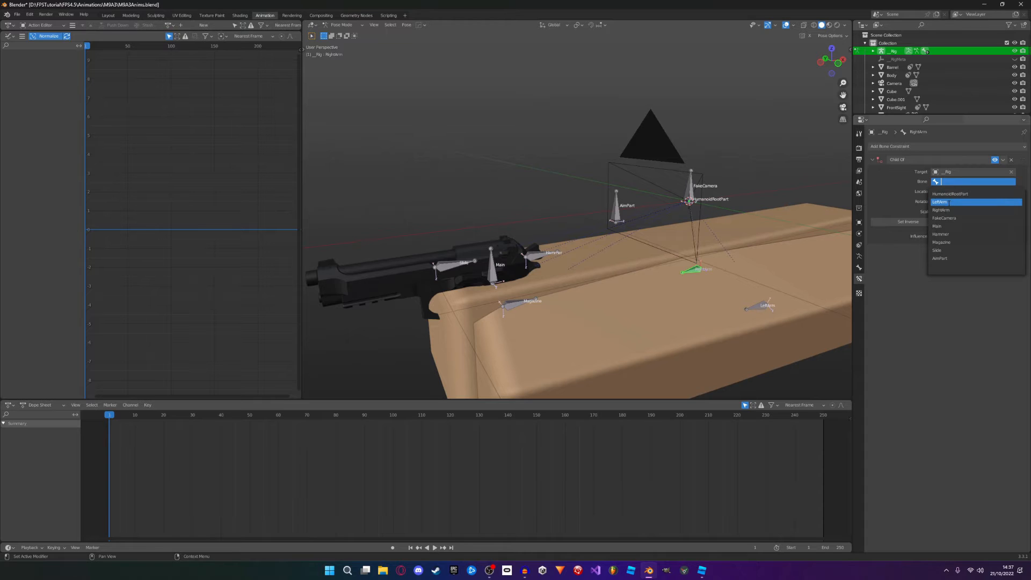
pyautogui.click(938, 227)
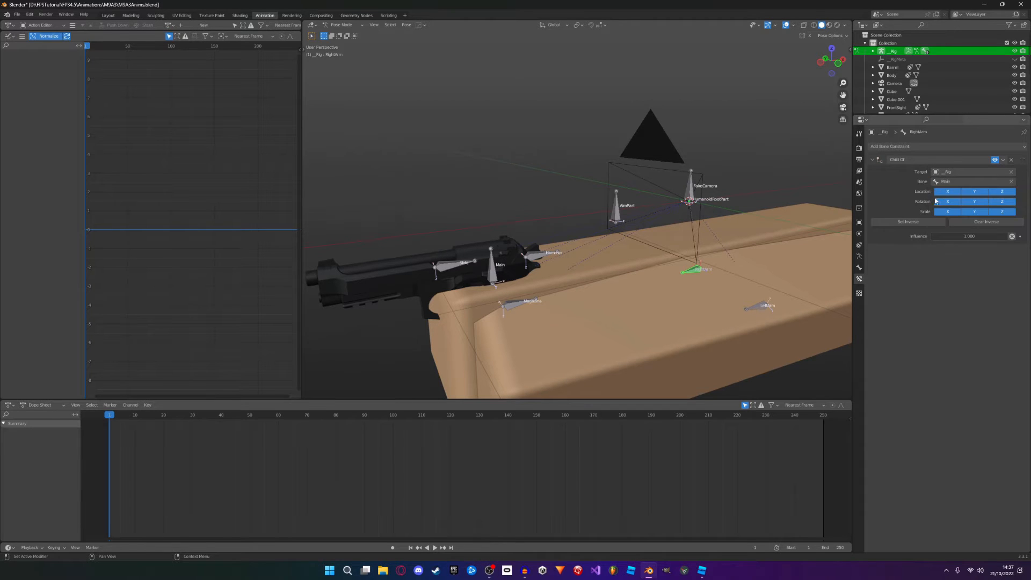
# Step: Check that the right arm follows the gun by temporarily moving and rotating the Main bone
pyautogui.click(489, 273)
pyautogui.press('g')
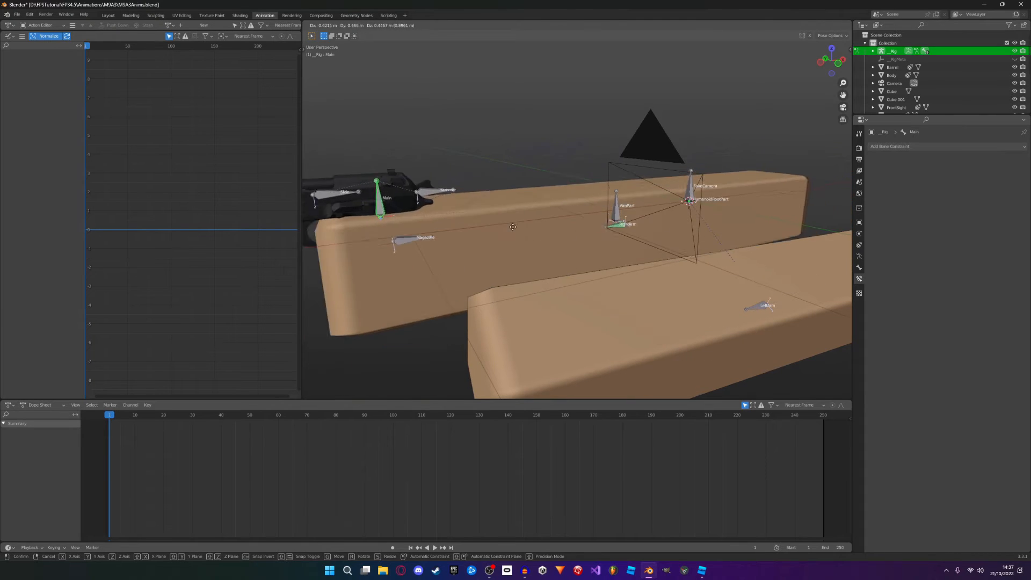
pyautogui.click(602, 217)
pyautogui.press('r')
pyautogui.press('r')
pyautogui.rightClick(578, 194)
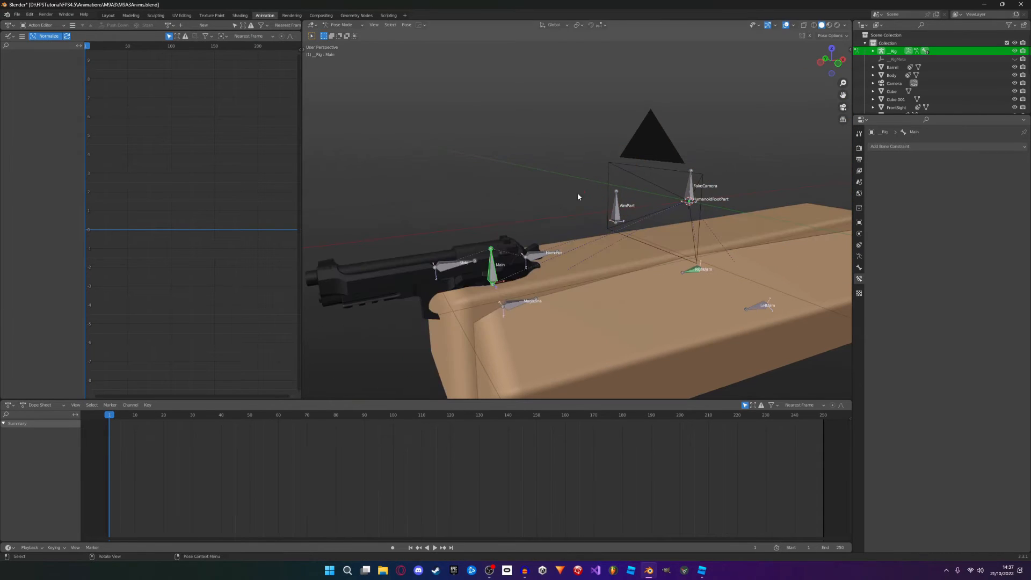
# Step: Lower the influence of the RightArm bone's Child Of constraint and test it by temporarily moving the Main bone
pyautogui.click(704, 272)
pyautogui.moveTo(999, 238); pyautogui.dragTo(935, 238)
pyautogui.click(483, 271)
pyautogui.press('g')
pyautogui.click(559, 203)
pyautogui.click(700, 268)
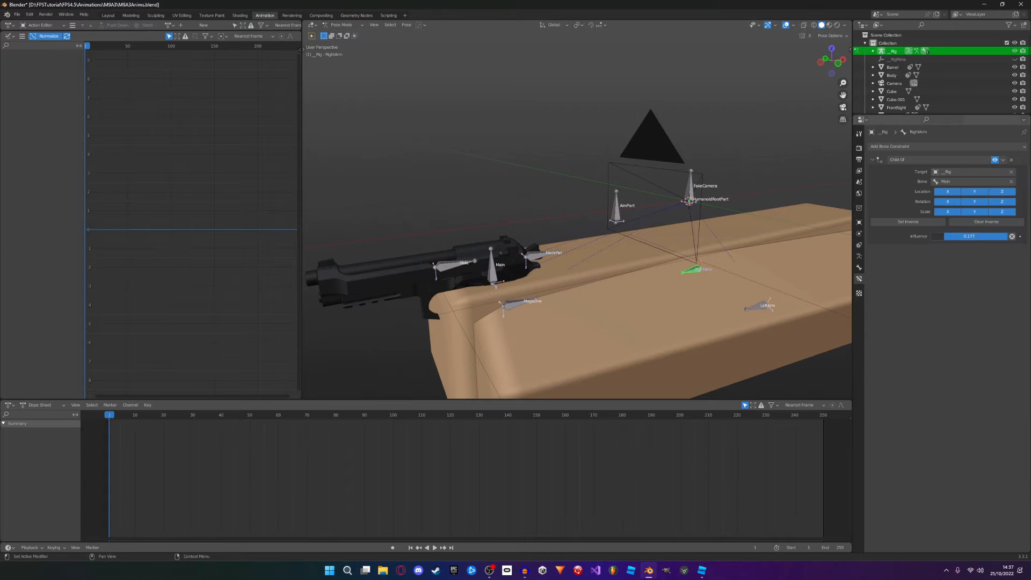
pyautogui.click(494, 270)
pyautogui.press('g')
pyautogui.rightClick(524, 230)
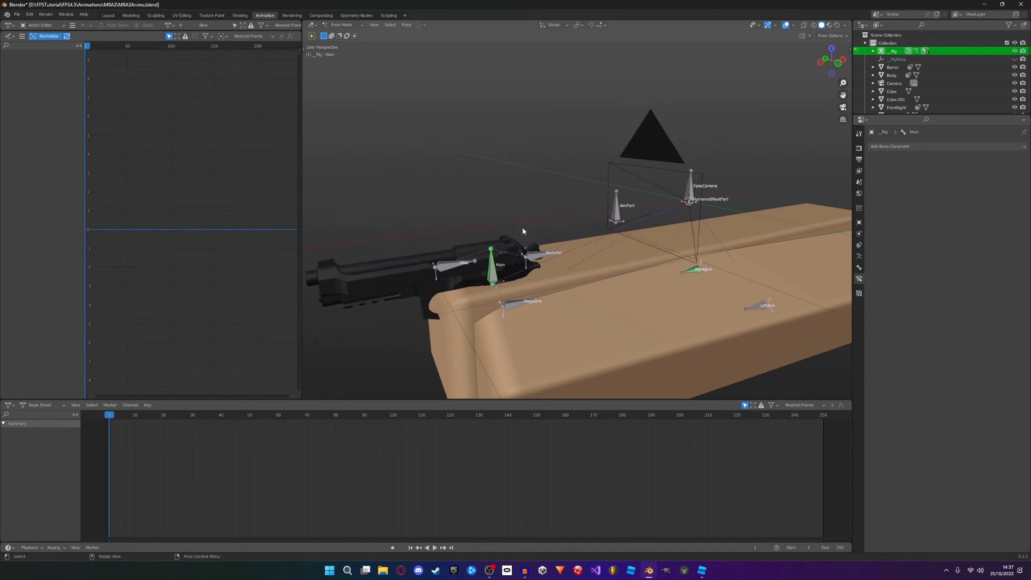
# Step: Restore the RightArm constraint's influence to 1.000 and test it by temporarily moving the Main bone
pyautogui.click(692, 270)
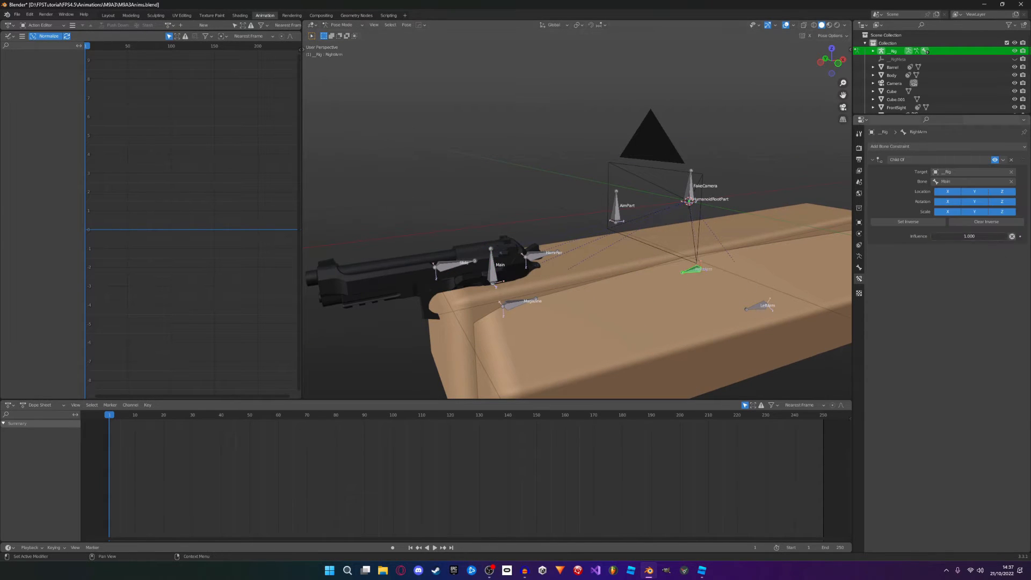
pyautogui.click(487, 273)
pyautogui.press('g')
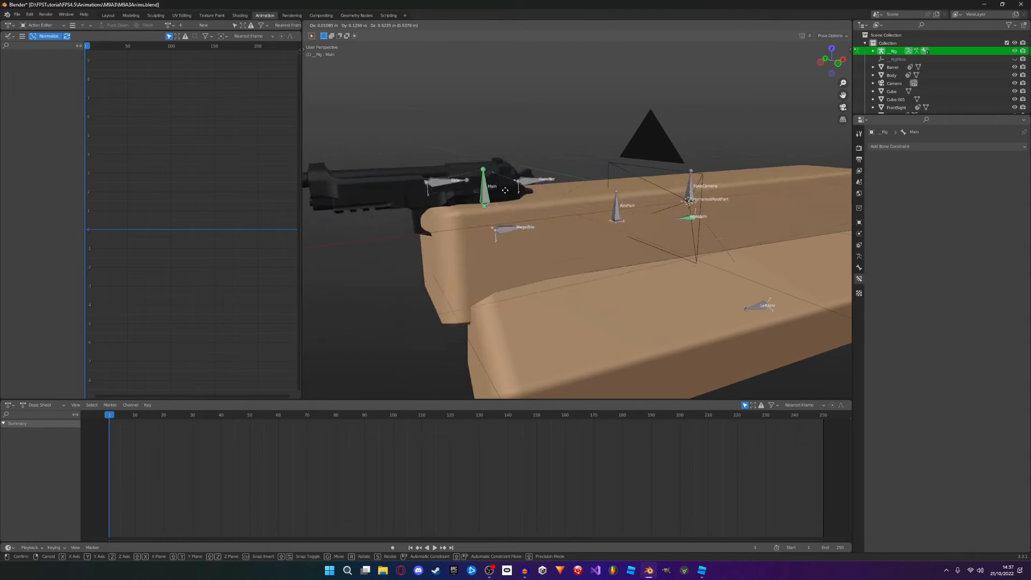
pyautogui.rightClick(539, 262)
# Step: Add a Child Of bone constraint to the LeftArm bone, targeting the Magazine bone of __Rig
pyautogui.click(757, 305)
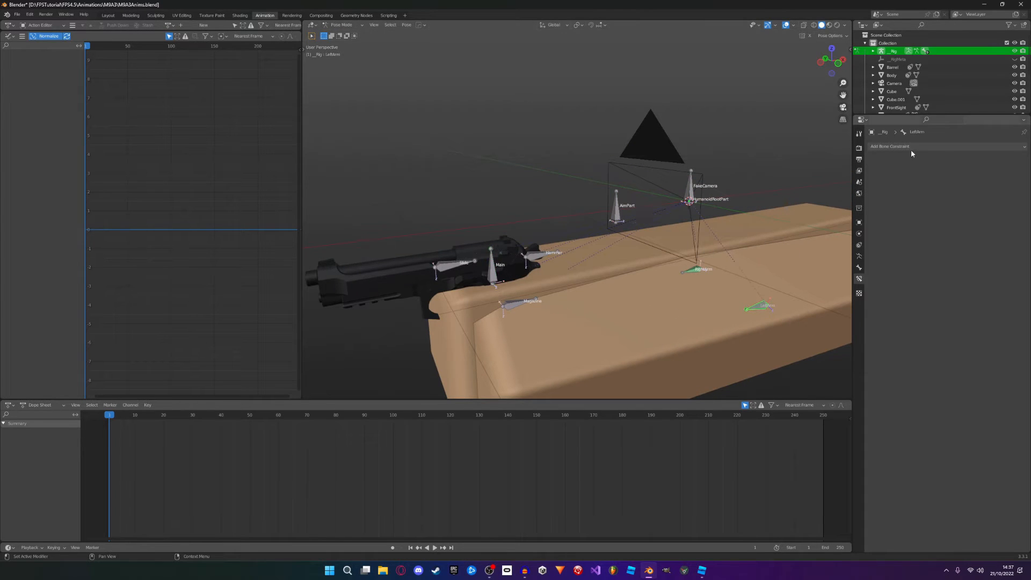
pyautogui.click(916, 148)
pyautogui.click(994, 197)
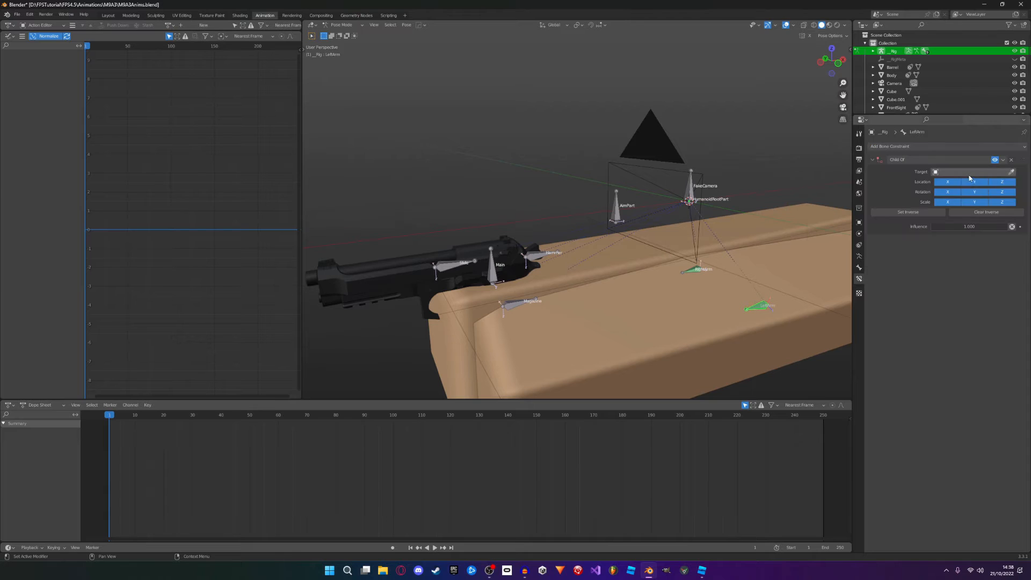
pyautogui.click(970, 173)
pyautogui.click(965, 185)
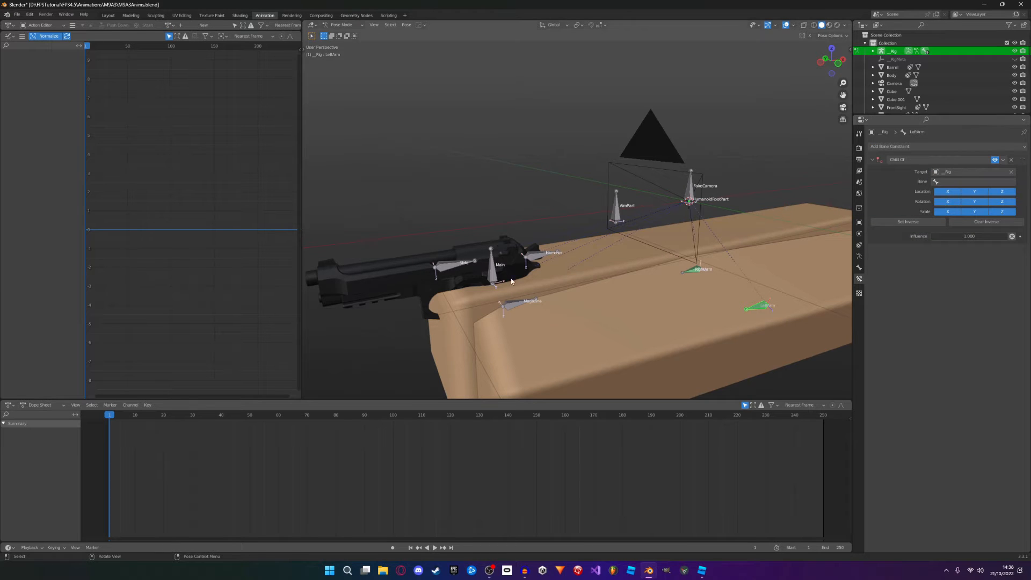
pyautogui.click(961, 181)
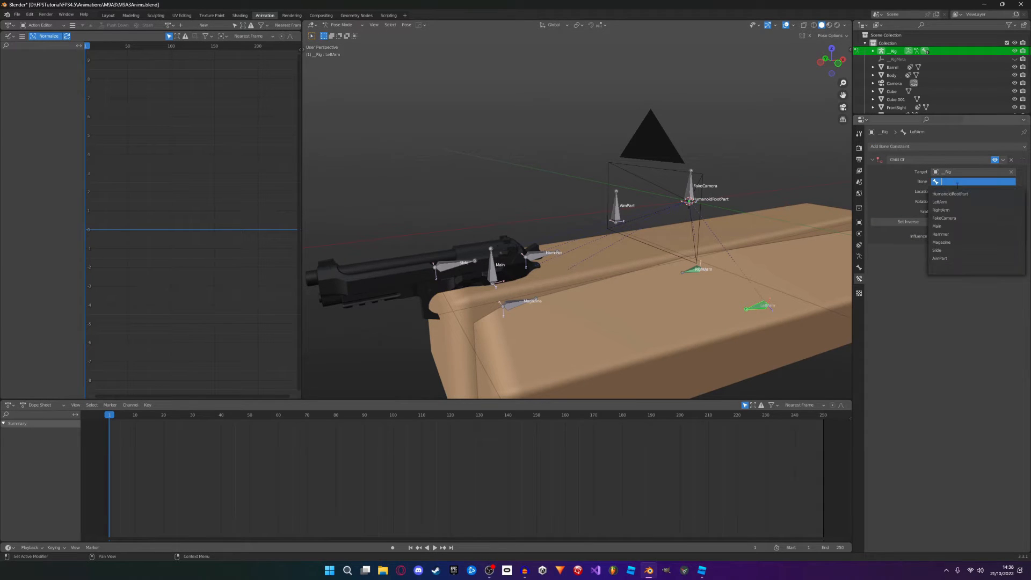
pyautogui.write('ma')
pyautogui.click(958, 203)
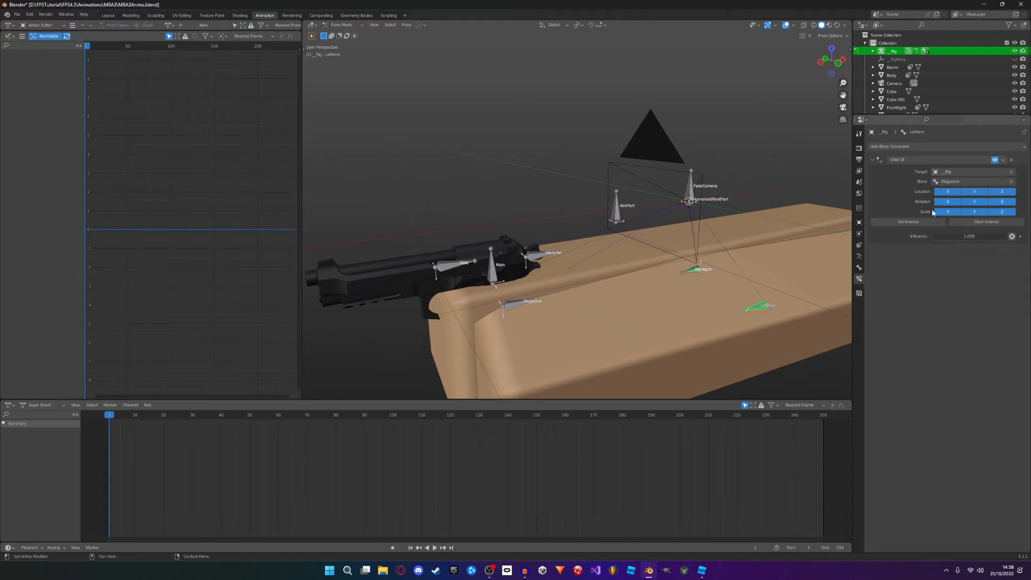
# Step: Check that the left arm follows the magazine by temporarily moving the Magazine bone
pyautogui.click(508, 306)
pyautogui.press('g')
pyautogui.rightClick(745, 337)
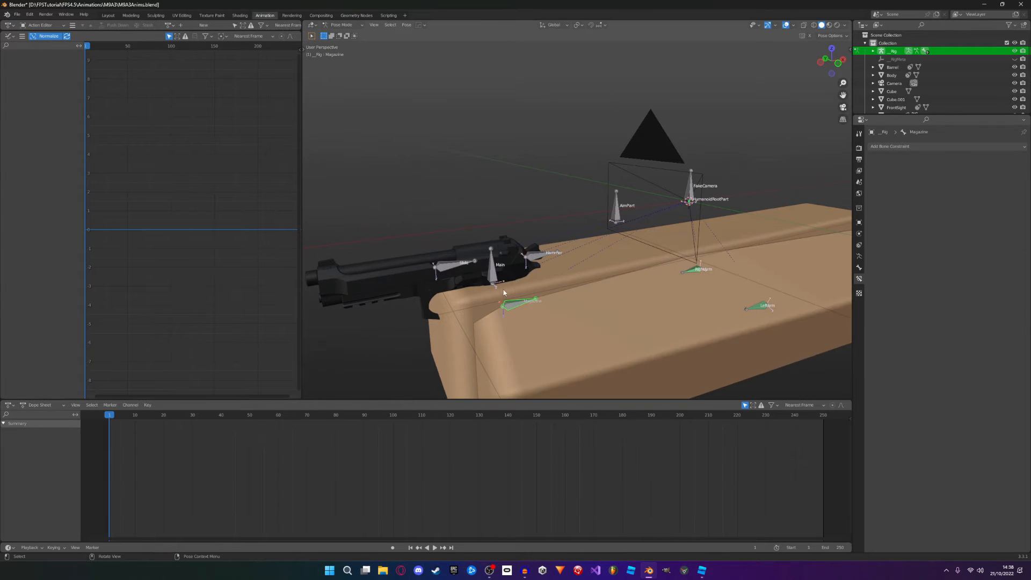
pyautogui.moveTo(505, 293); pyautogui.dragTo(553, 290, button='middle')
pyautogui.scroll(-3, 554, 290)
pyautogui.press('g')
pyautogui.rightClick(631, 347)
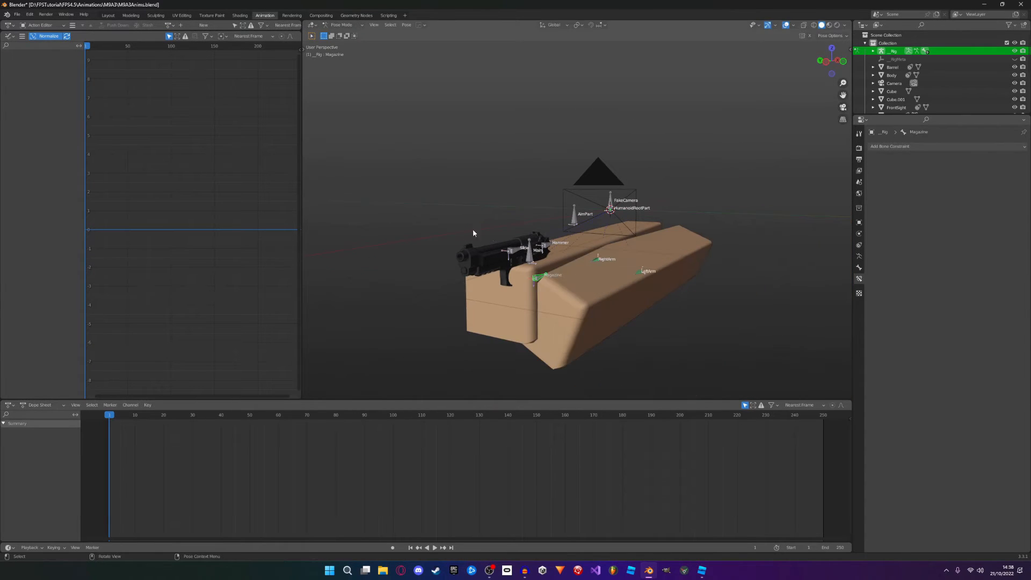
# Step: Check that both arms follow the gun by temporarily moving the Main bone
pyautogui.click(541, 251)
pyautogui.press('g')
pyautogui.rightClick(645, 218)
pyautogui.scroll(3, 676, 325)
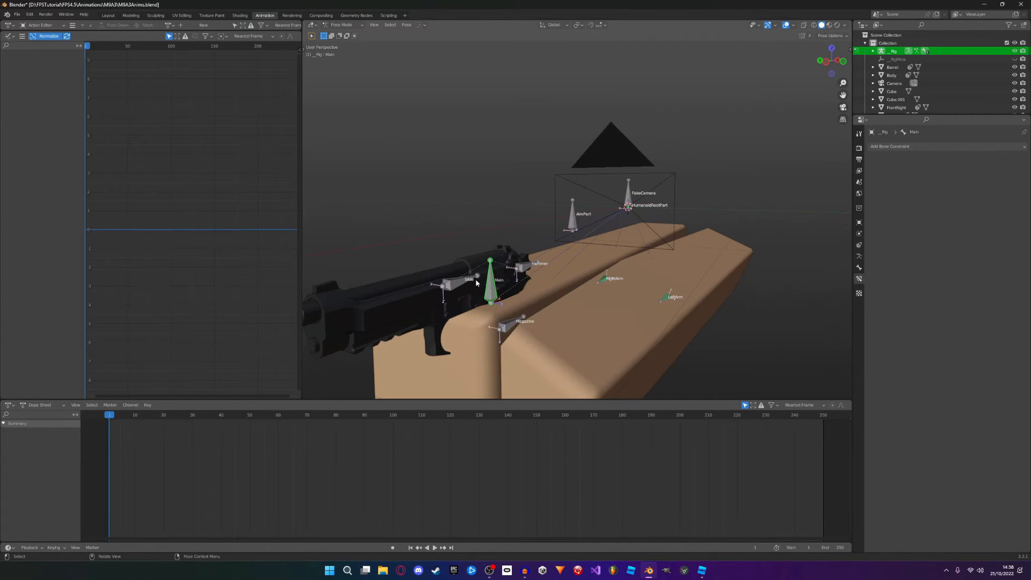
pyautogui.moveTo(488, 278); pyautogui.dragTo(697, 292, button='middle')
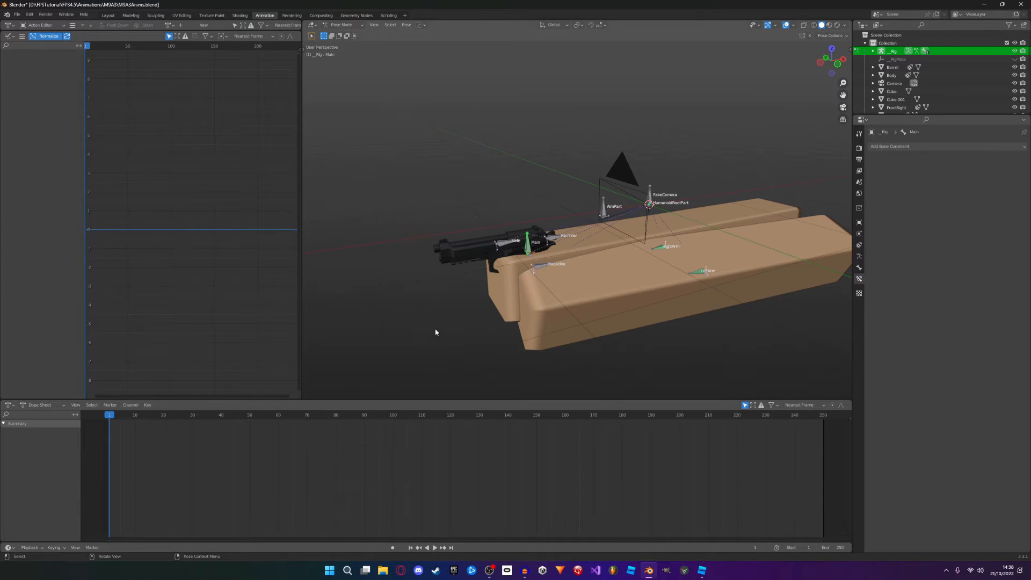
# Step: Insert a Location & Rotation keyframe for all bones of the rig at frame 1
pyautogui.moveTo(435, 329); pyautogui.dragTo(442, 328, button='middle')
pyautogui.press('a')
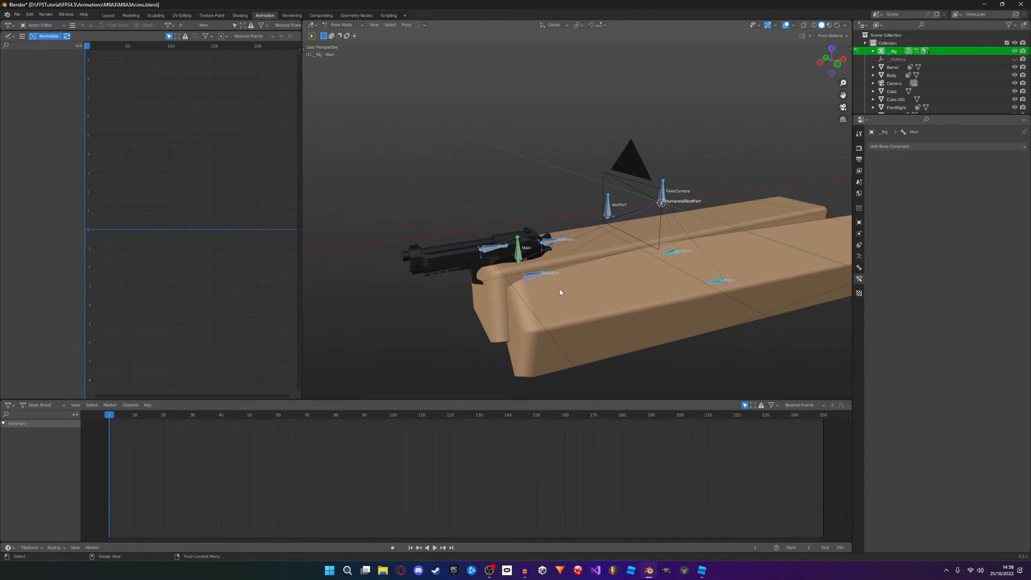
pyautogui.press('i')
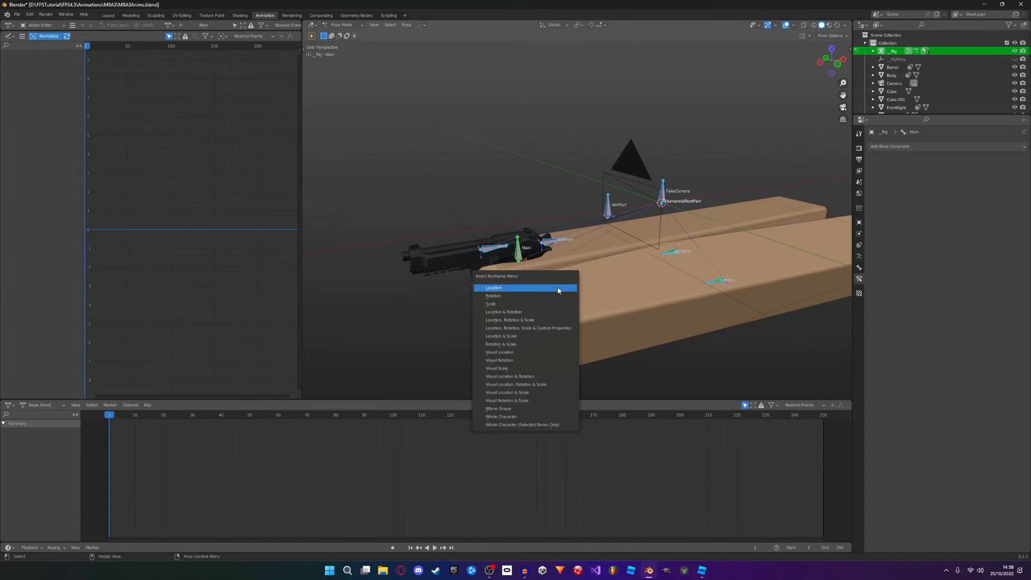
pyautogui.click(541, 317)
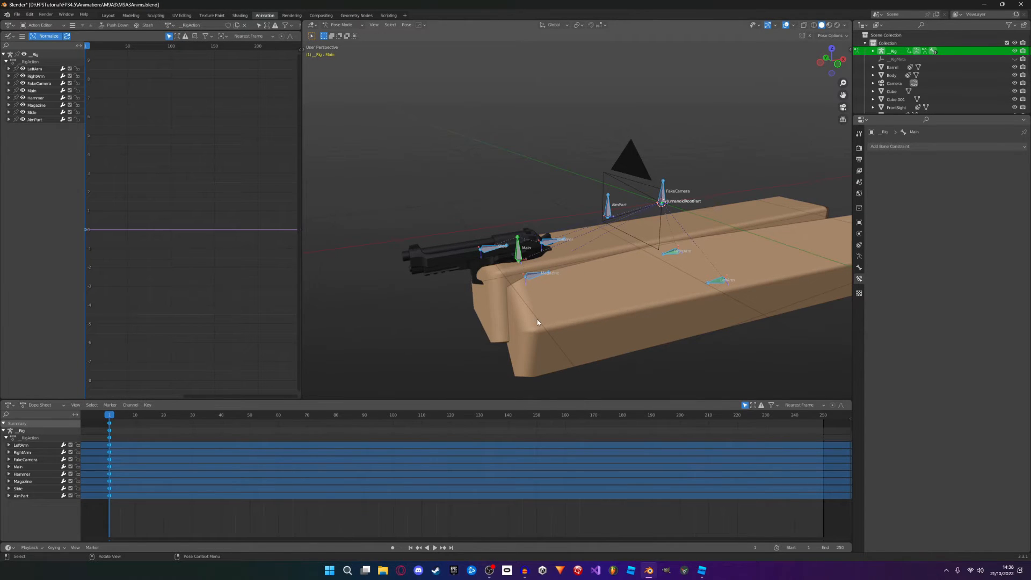
pyautogui.click(559, 514)
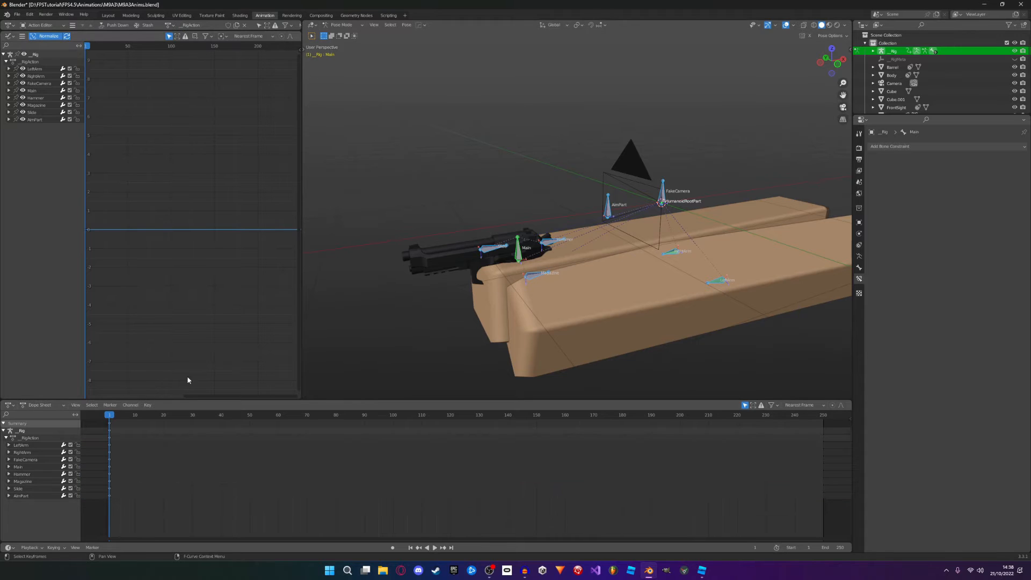
pyautogui.click(519, 248)
pyautogui.press('g')
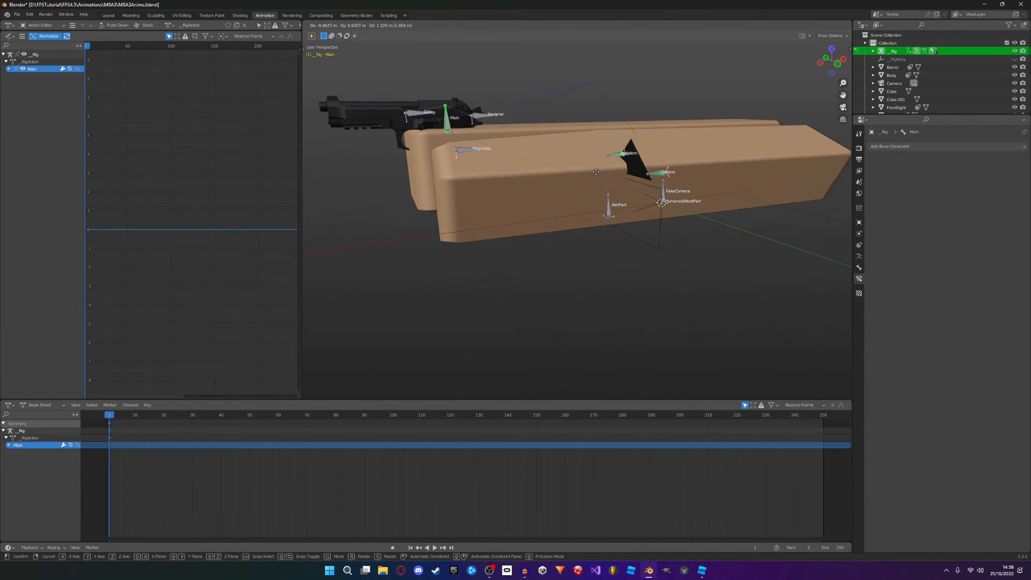
pyautogui.click(512, 200)
# Step: Raise the Main bone well above the camera at frame 10 and insert a keyframe for it
pyautogui.moveTo(135, 418); pyautogui.dragTo(136, 419)
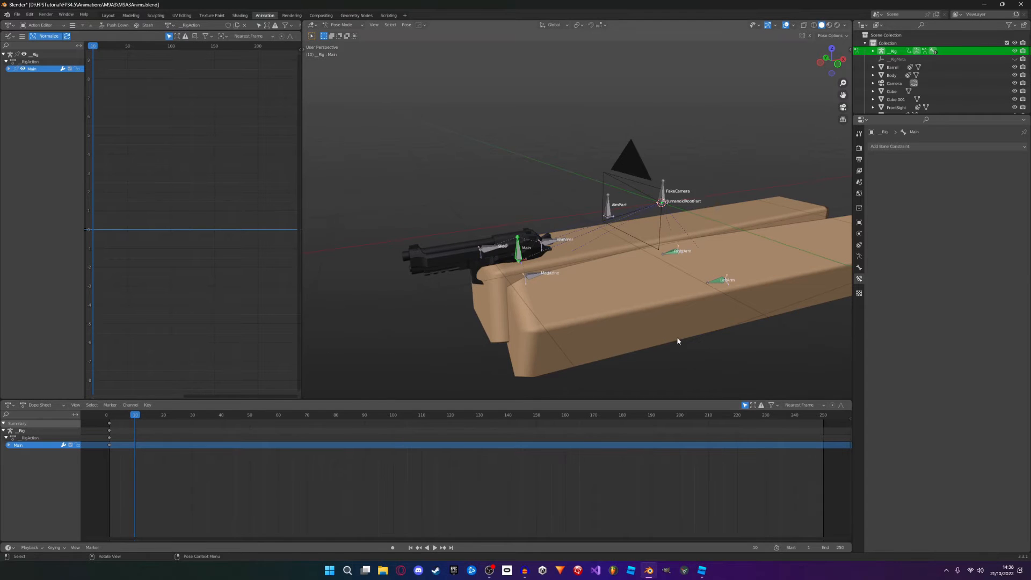
pyautogui.press('g')
pyautogui.click(651, 138)
pyautogui.scroll(-3, 652, 137)
pyautogui.moveTo(651, 138); pyautogui.dragTo(688, 142, button='middle')
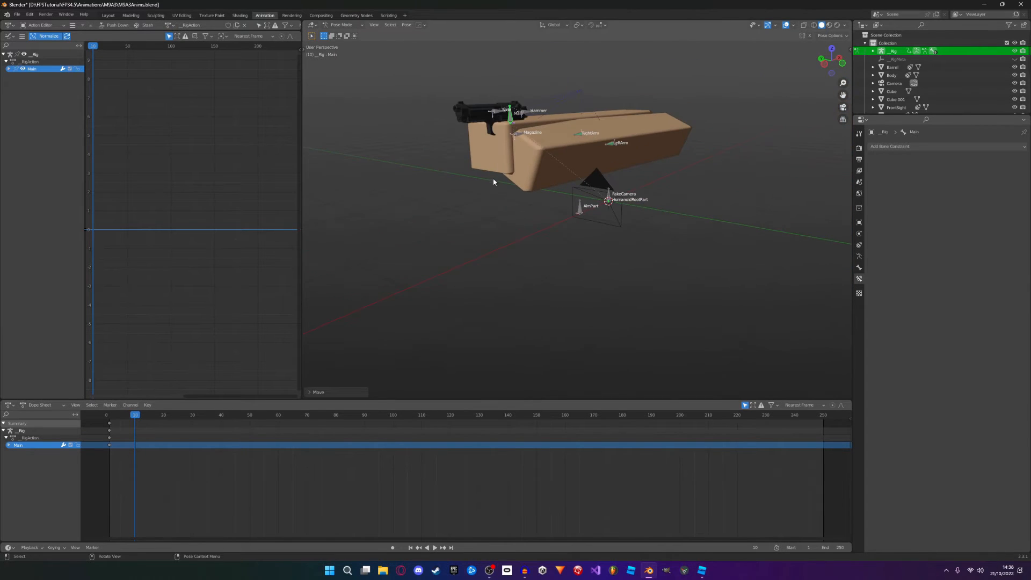
pyautogui.press('i')
pyautogui.click(502, 162)
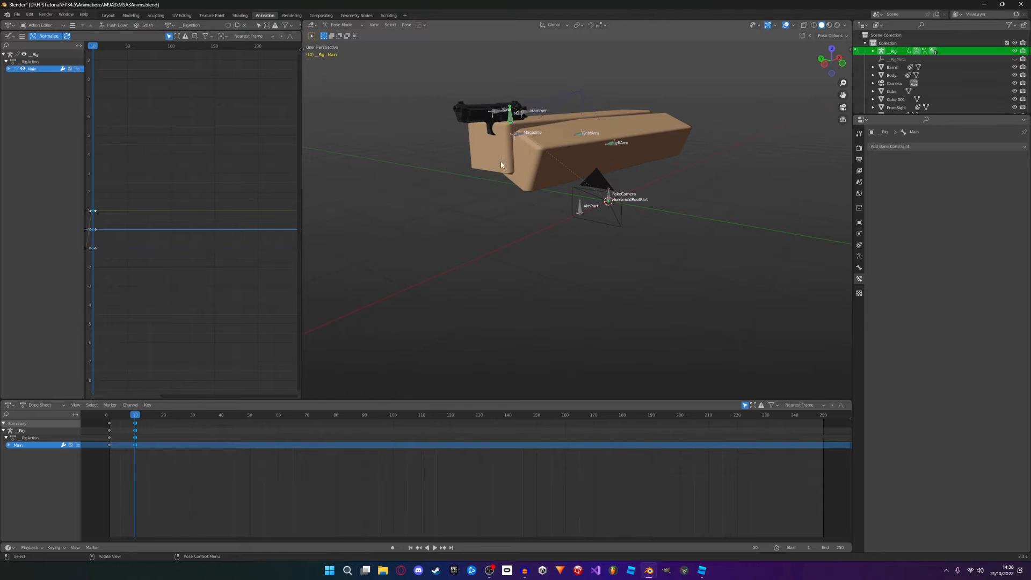
# Step: Play back the Main bone's movement from frame 1, including through the camera view
pyautogui.moveTo(136, 416); pyautogui.dragTo(105, 435)
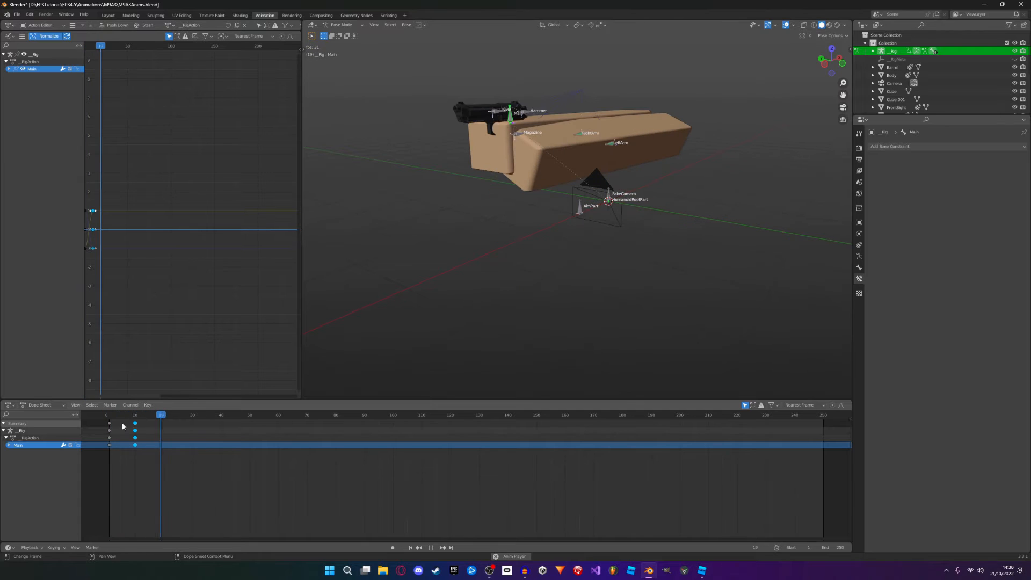
pyautogui.press('space')
pyautogui.click(110, 415)
pyautogui.press('KP_0')
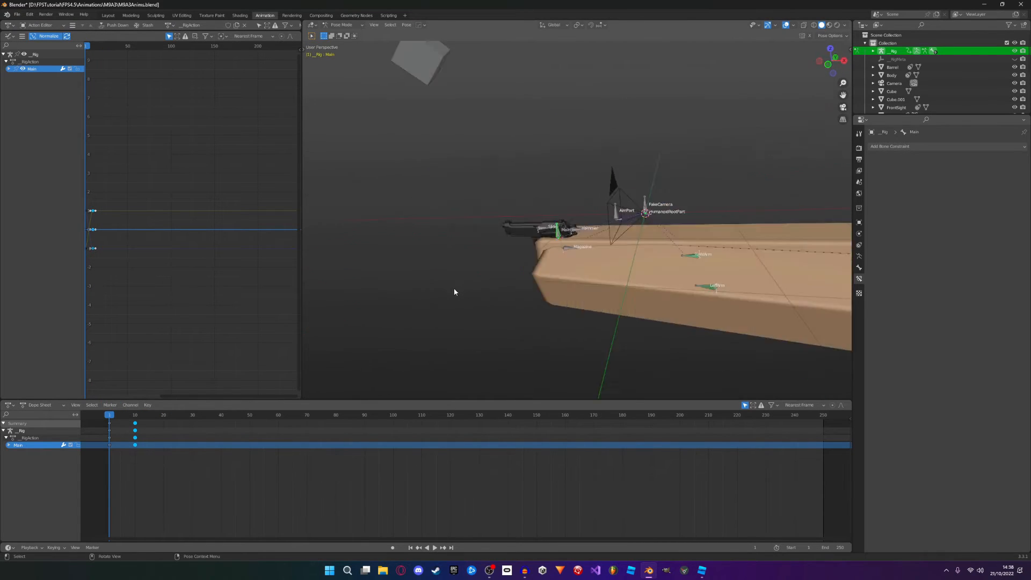
pyautogui.press('space')
pyautogui.press('space')
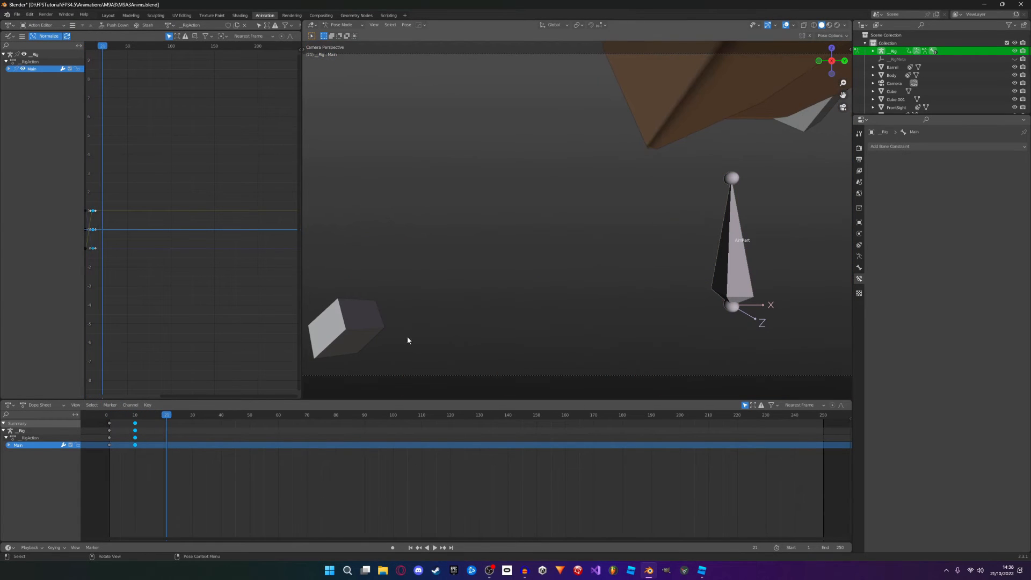
pyautogui.click(109, 418)
pyautogui.press('space')
pyautogui.press('space')
# Step: Delete the Main bone's keyframe at frame 10 with all bones selected
pyautogui.press('a')
pyautogui.press('b')
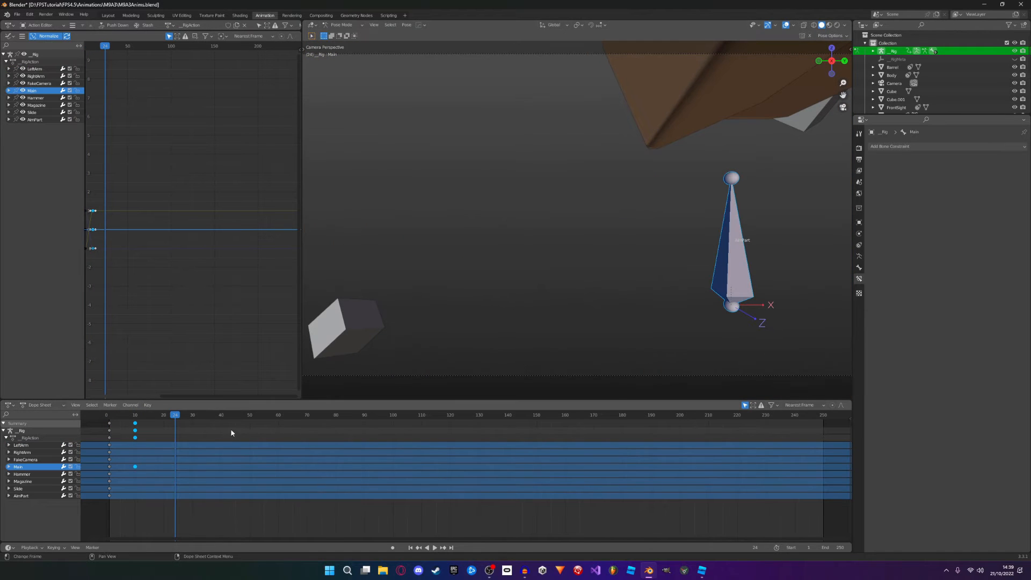
pyautogui.moveTo(129, 443)
pyautogui.mouseDown()
pyautogui.moveTo(132, 427)
pyautogui.moveTo(135, 437)
pyautogui.mouseUp()
pyautogui.press('Delete')
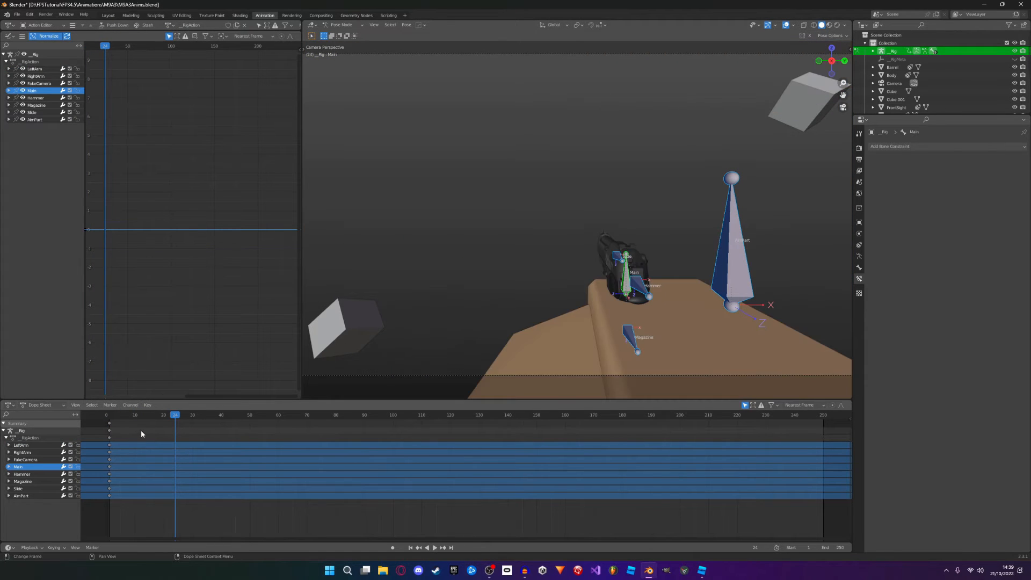
# Step: Rotate the Main bone freely at frame 10 so the gun tilts sideways, and insert a keyframe for it
pyautogui.click(134, 417)
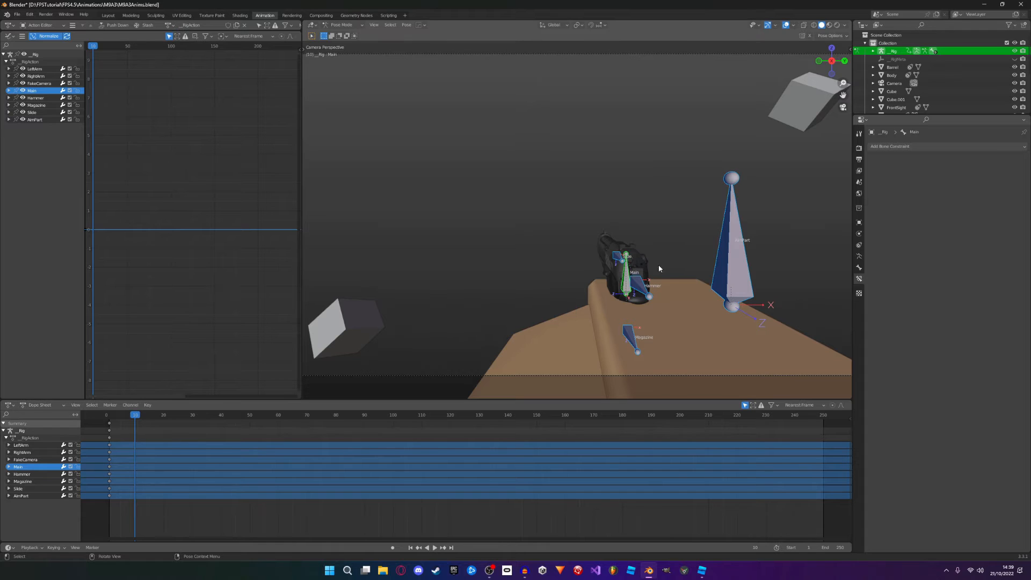
pyautogui.click(629, 266)
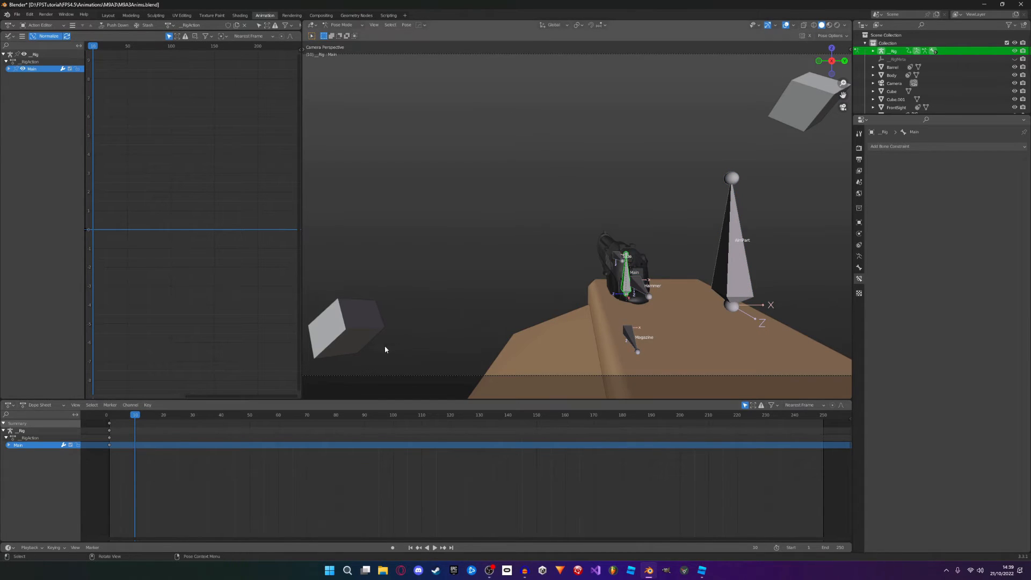
pyautogui.press('r')
pyautogui.press('r')
pyautogui.click(596, 281)
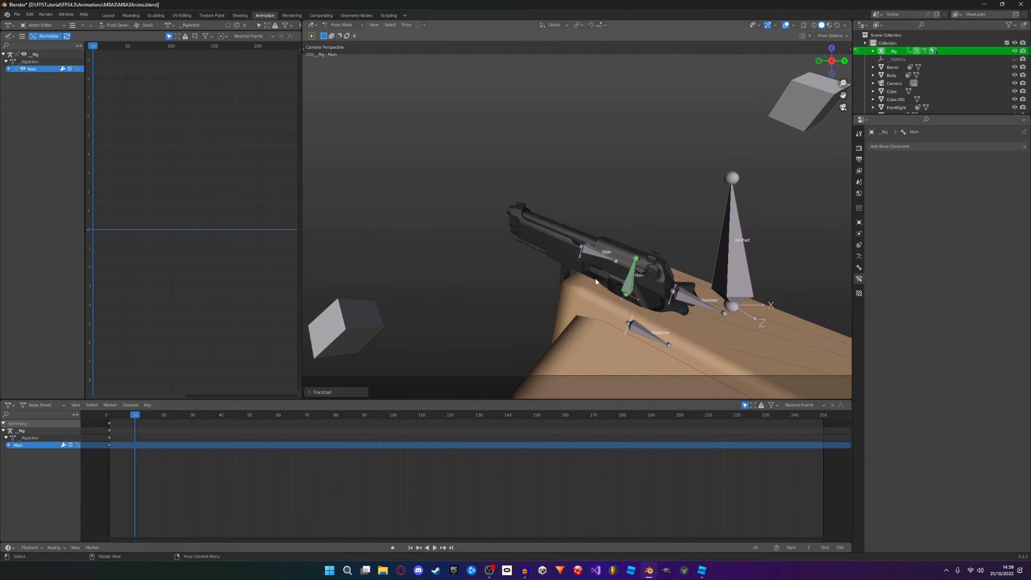
pyautogui.press('i')
pyautogui.click(611, 281)
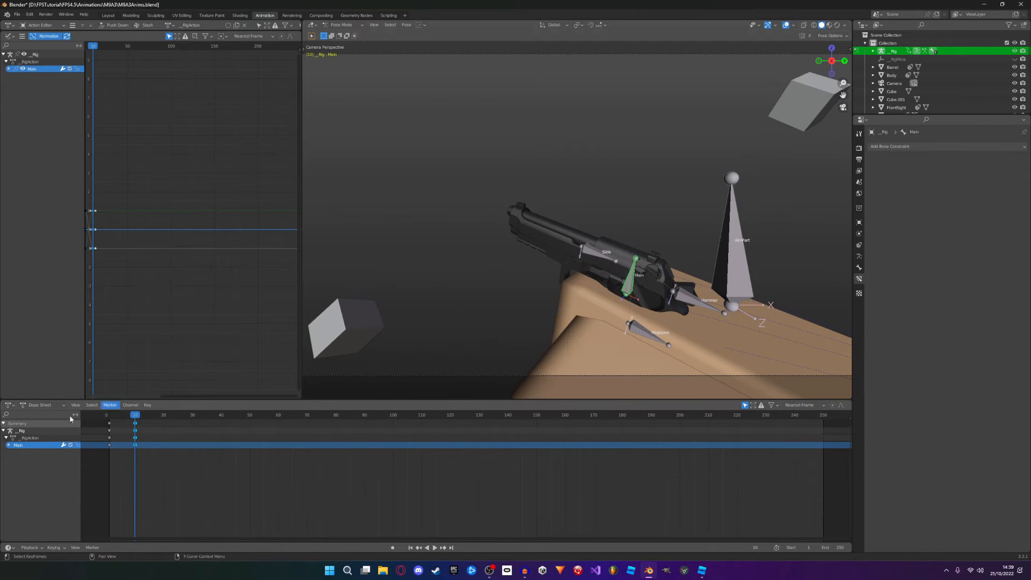
# Step: Play back the gun's rotation repeatedly from the start of the timeline through the camera view
pyautogui.click(110, 416)
pyautogui.press('space')
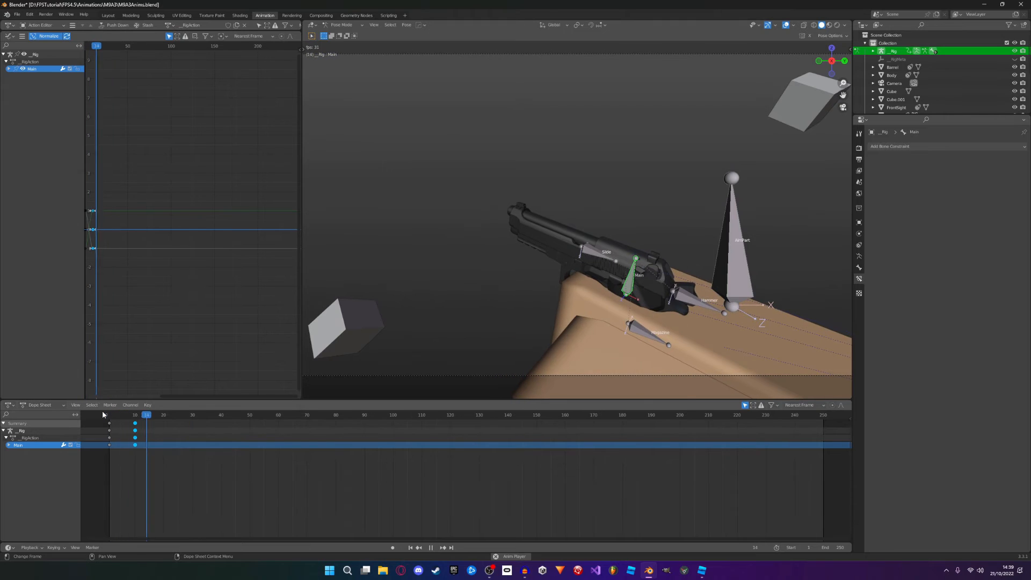
pyautogui.press('space')
pyautogui.click(103, 413)
pyautogui.press('space')
pyautogui.press('space')
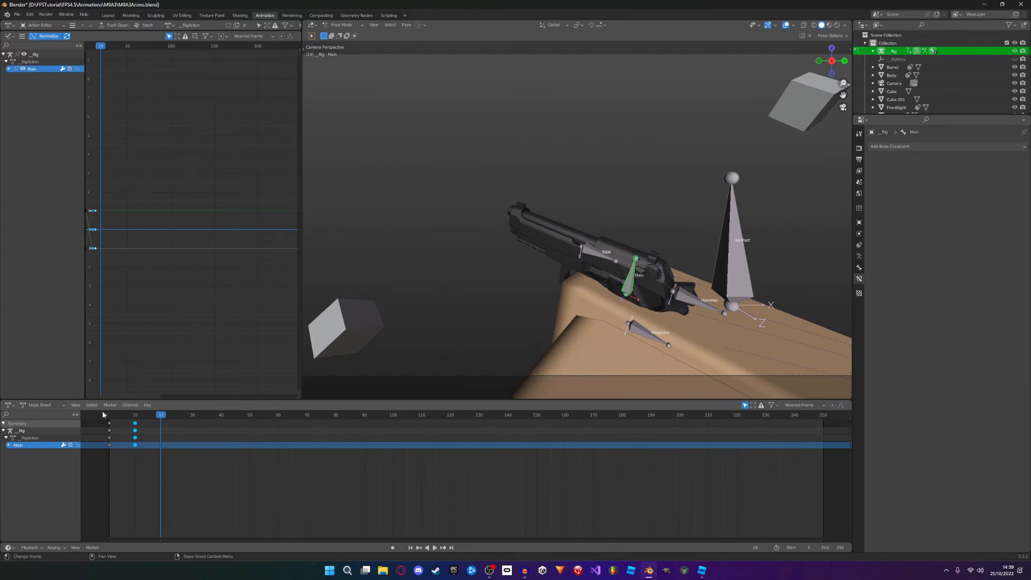
pyautogui.click(103, 413)
pyautogui.press('space')
pyautogui.press('space')
# Step: Expand the Main bone's curves in the graph and show only its Z Quaternion Rotation curve
pyautogui.click(127, 323)
pyautogui.moveTo(132, 309); pyautogui.dragTo(185, 317, button='middle')
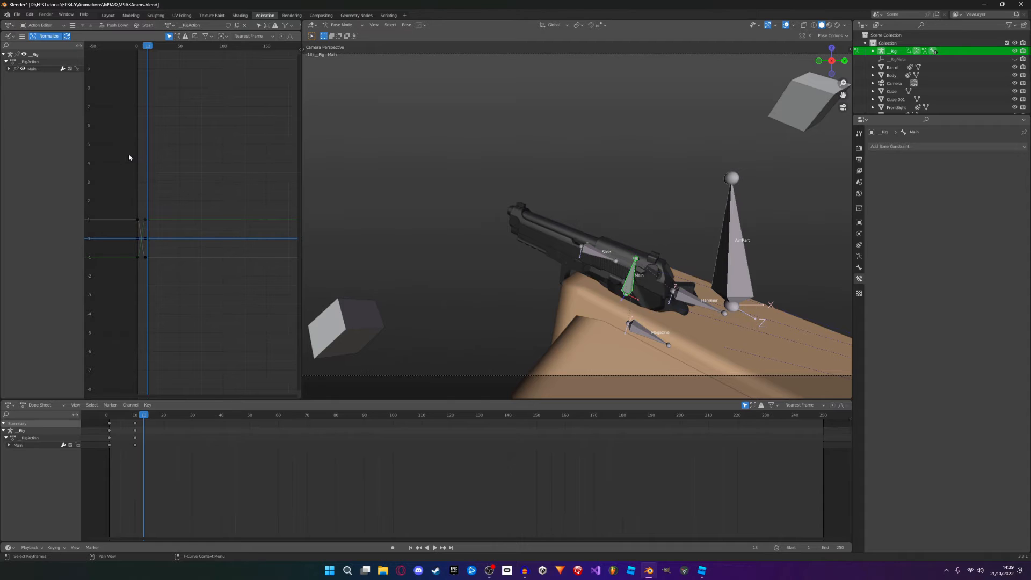
pyautogui.click(9, 69)
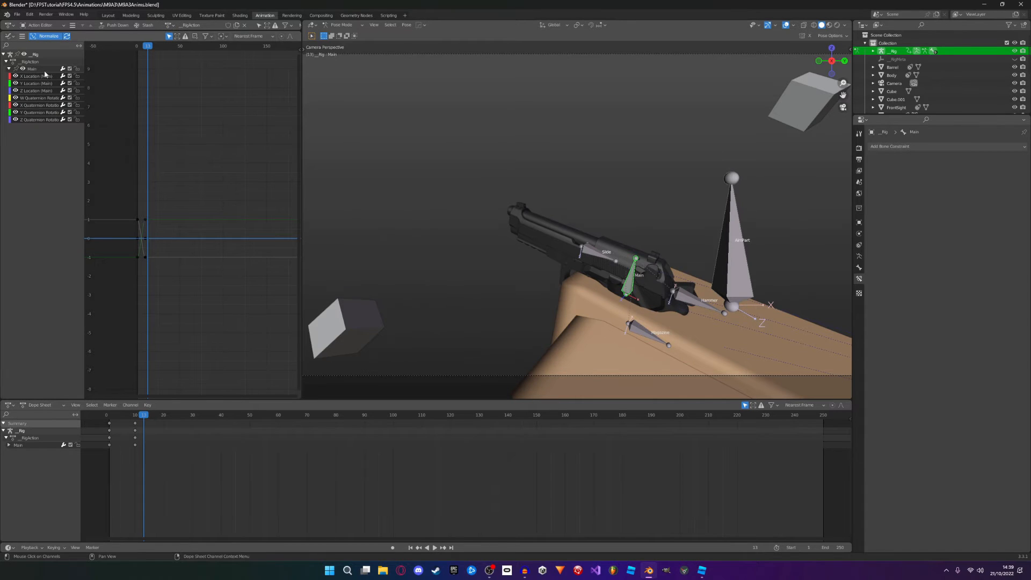
pyautogui.moveTo(15, 77); pyautogui.dragTo(15, 119)
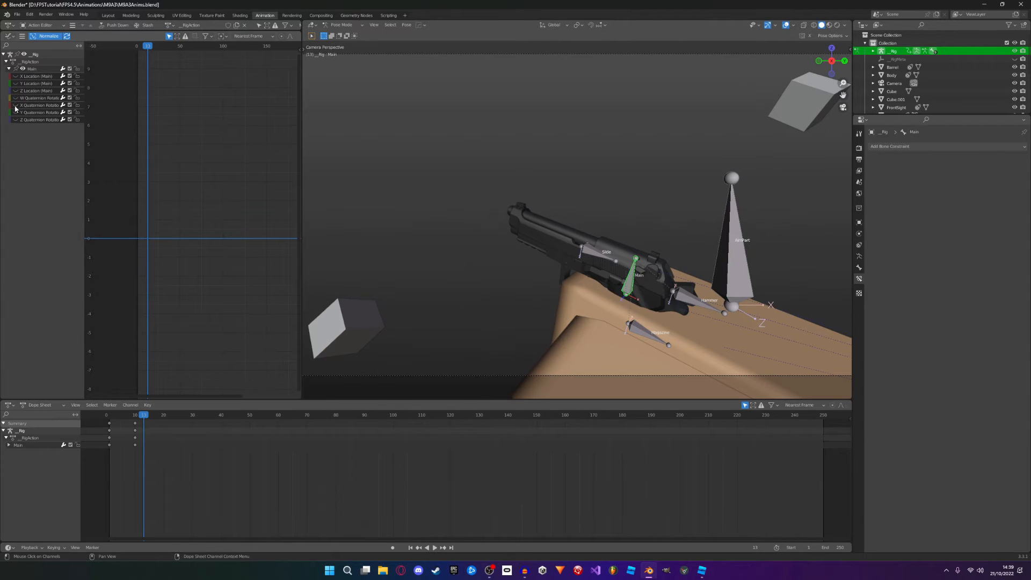
pyautogui.click(16, 120)
pyautogui.scroll(3, 141, 228)
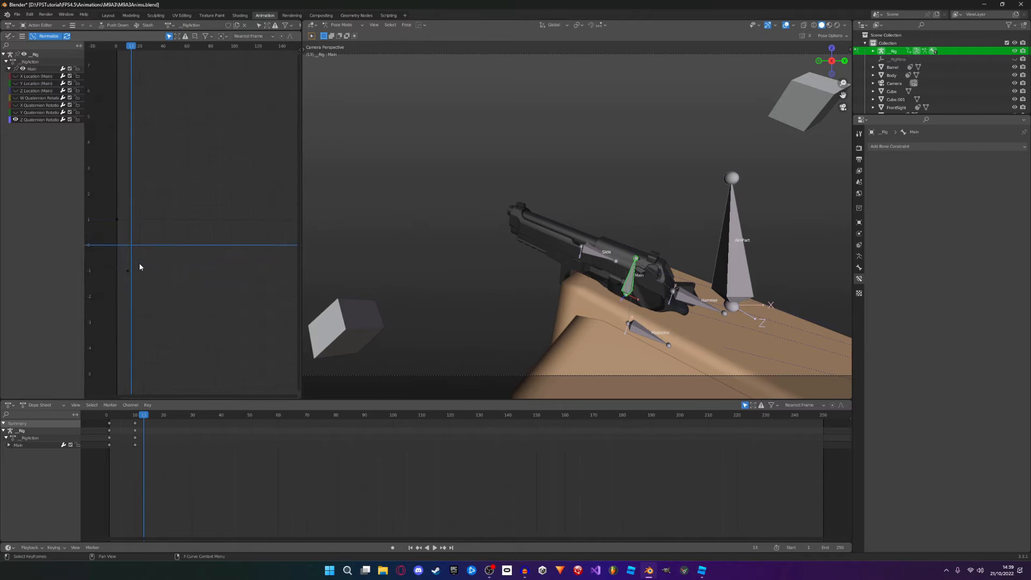
# Step: Try moving the frame 10 keyframe of the Main bone's Z Quaternion Rotation curve to other positions in the graph
pyautogui.moveTo(108, 287); pyautogui.dragTo(106, 309)
pyautogui.press('g')
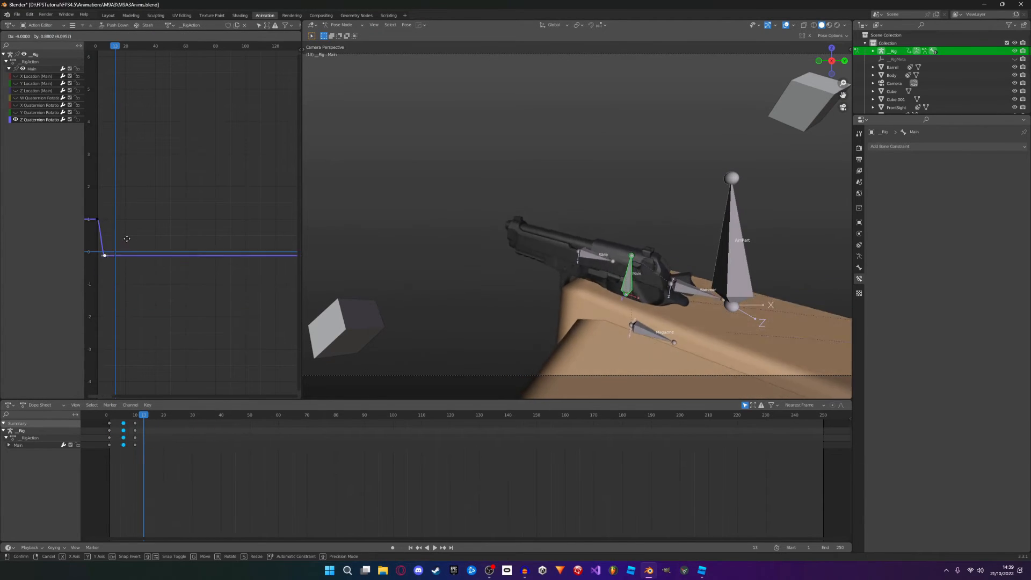
pyautogui.rightClick(122, 275)
pyautogui.click(118, 293)
pyautogui.click(112, 291)
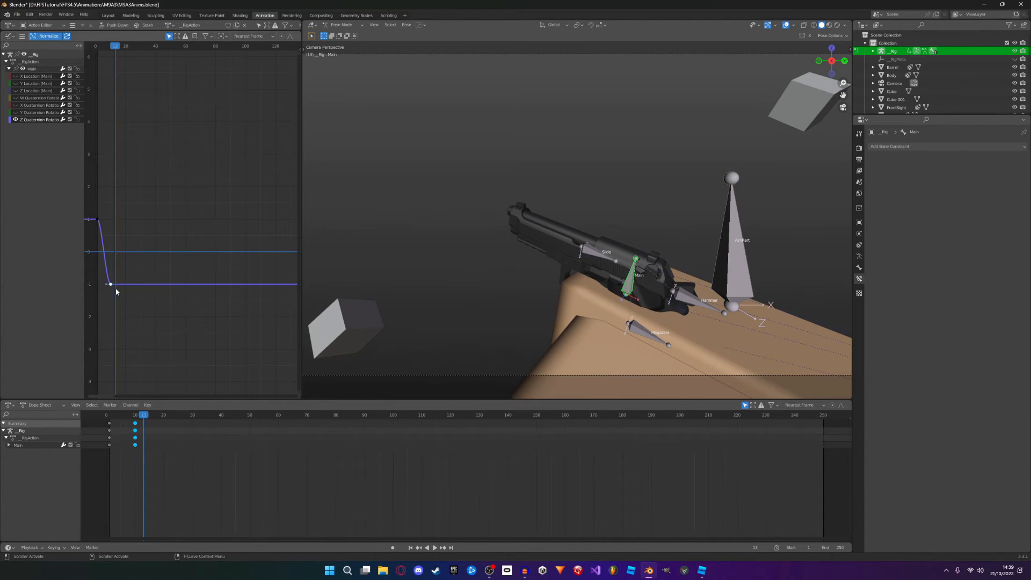
pyautogui.press('g')
pyautogui.rightClick(146, 307)
pyautogui.press('g')
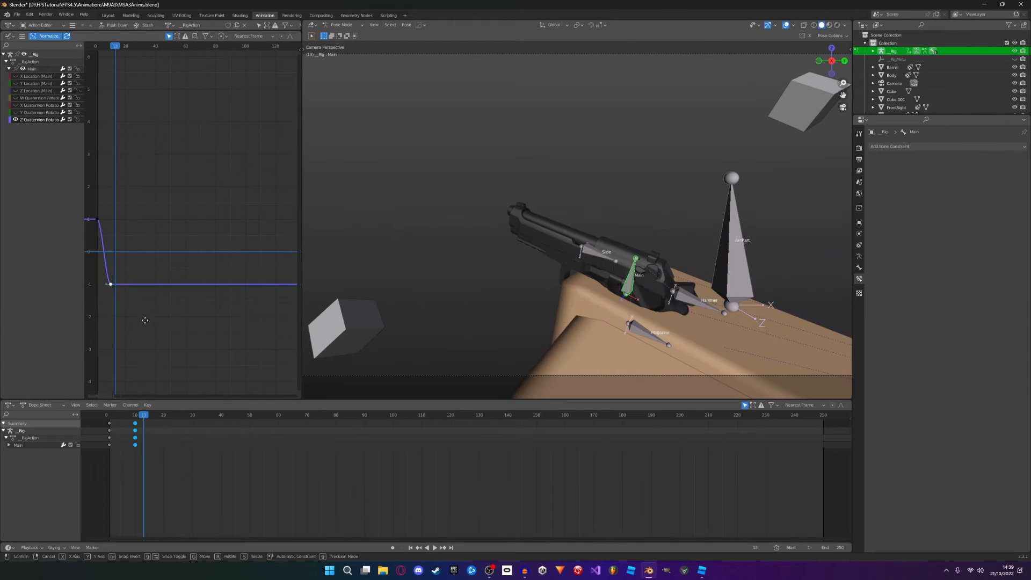
pyautogui.rightClick(169, 239)
# Step: Delete the rig's keyframe at frame 10 with all bones selected, and return to frame 1
pyautogui.press('a')
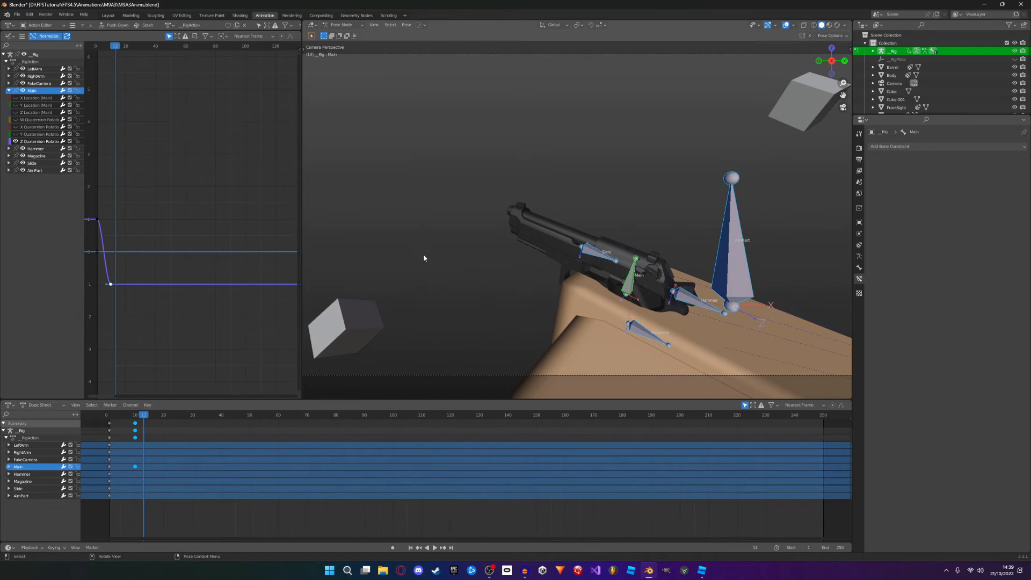
pyautogui.click(135, 424)
pyautogui.press('Delete')
pyautogui.moveTo(110, 418); pyautogui.dragTo(110, 419)
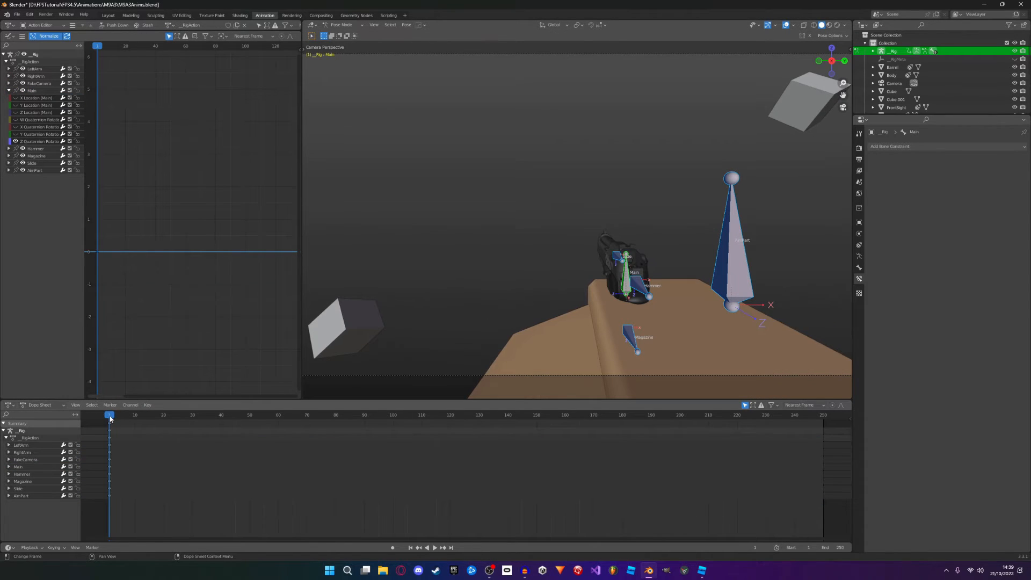
# Step: Set the animation's end frame to 15 and insert a keyframe for all bones at frame 15
pyautogui.rightClick(153, 418)
pyautogui.moveTo(146, 419); pyautogui.dragTo(149, 420)
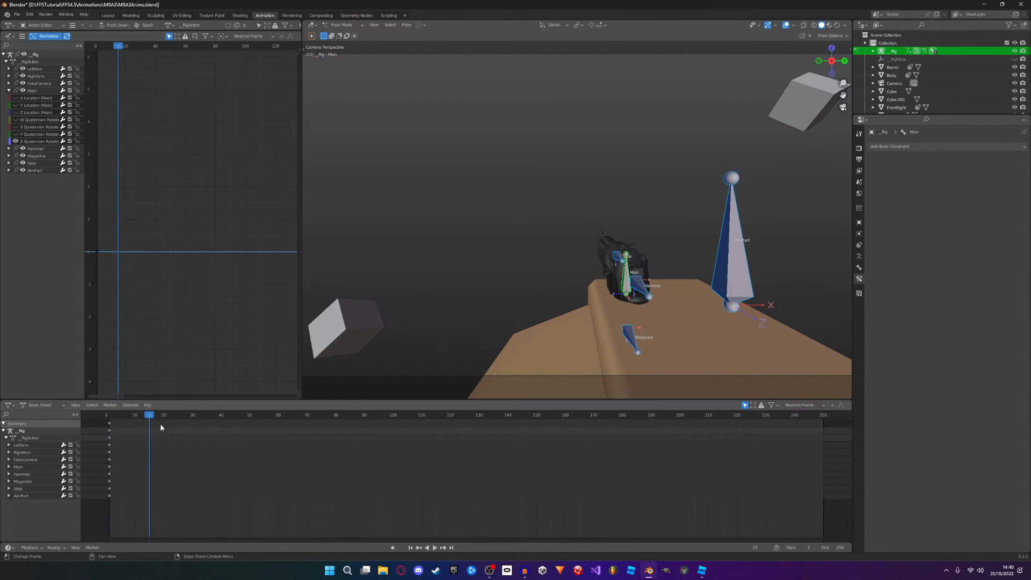
pyautogui.hotkey('ctrl', 'End')
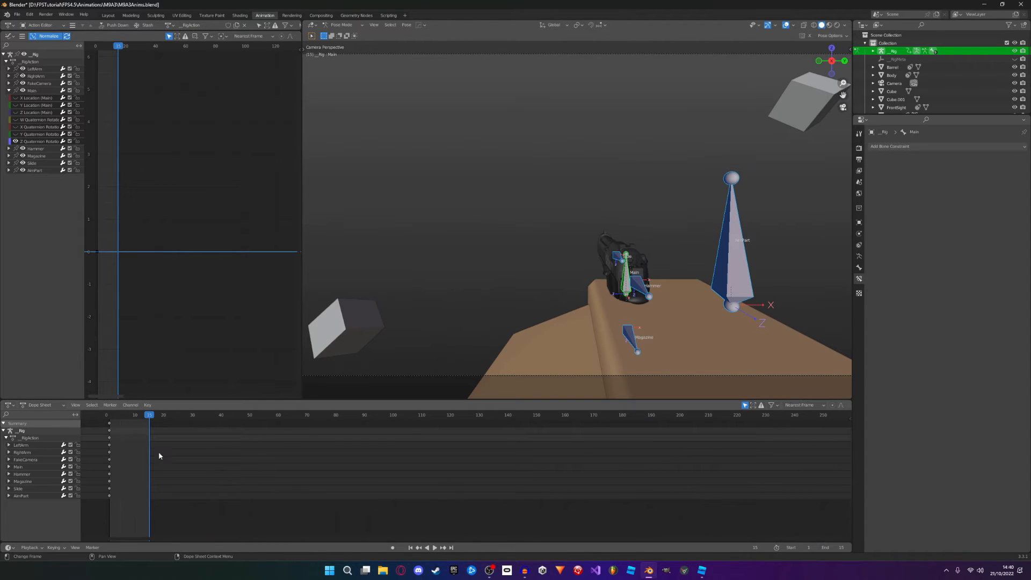
pyautogui.press('a')
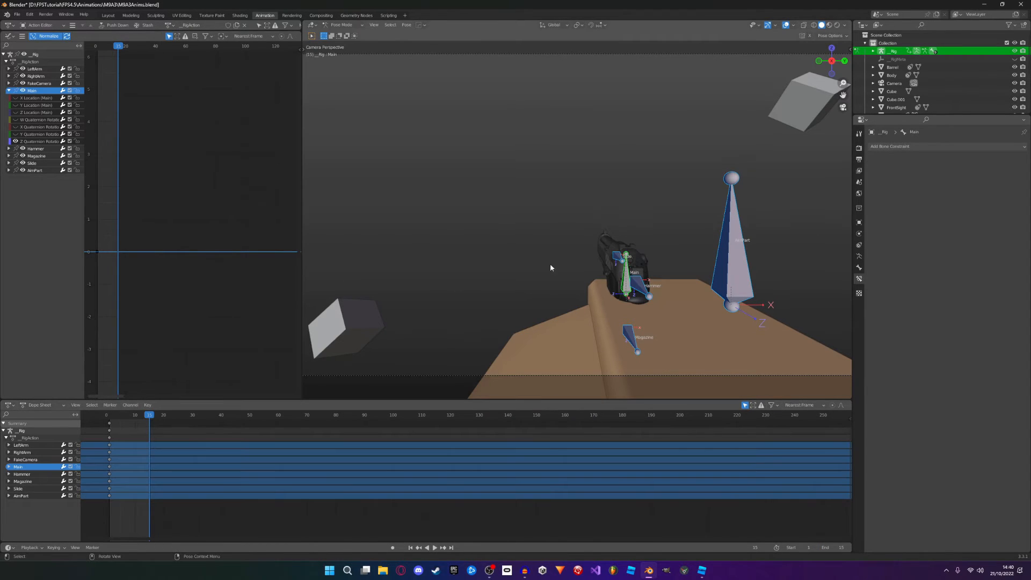
pyautogui.press('i')
pyautogui.click(617, 259)
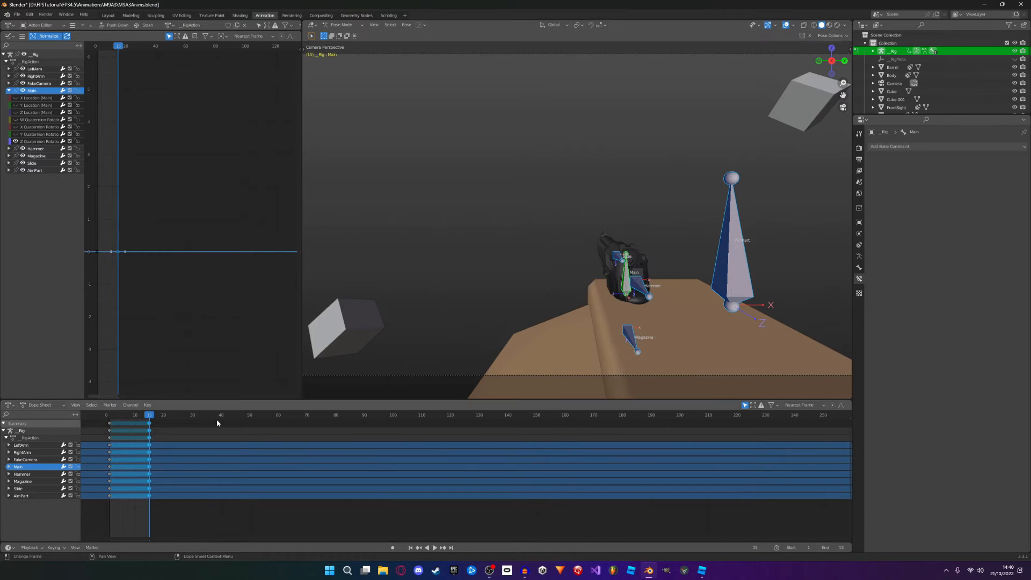
# Step: Set the animation's end frame to 50 and play it back briefly
pyautogui.click(109, 434)
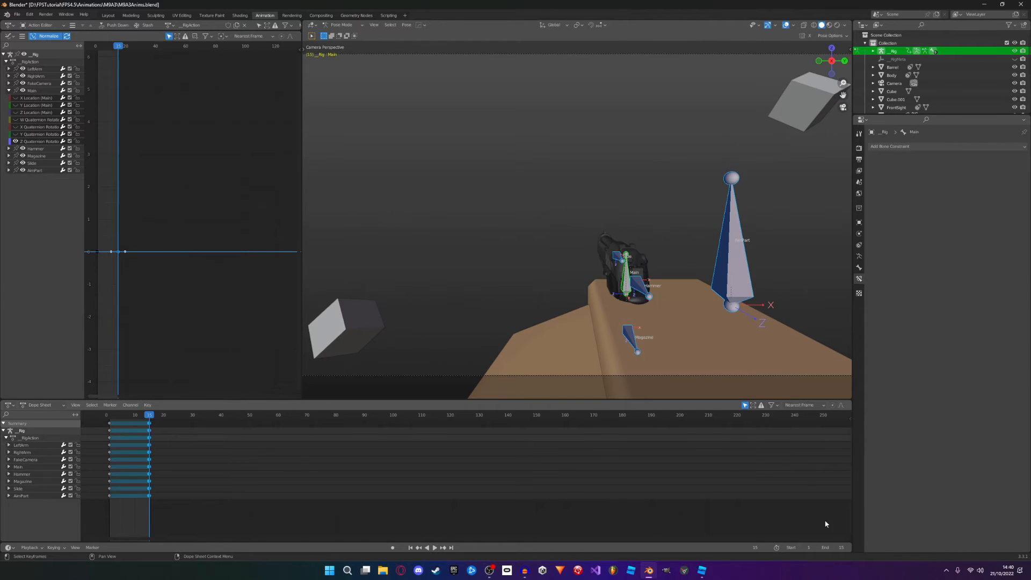
pyautogui.moveTo(830, 548); pyautogui.dragTo(827, 549)
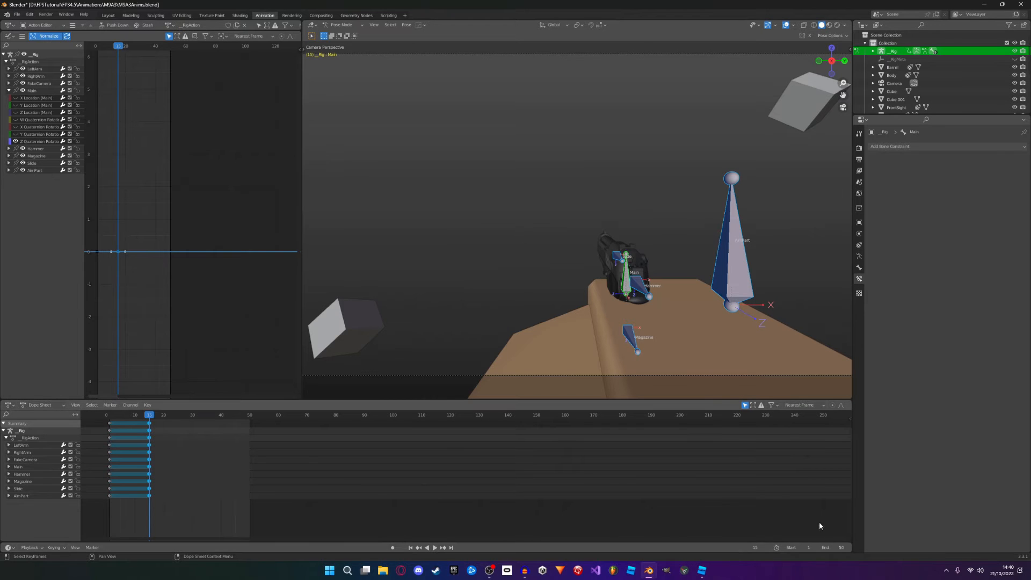
pyautogui.click(632, 447)
pyautogui.press('space')
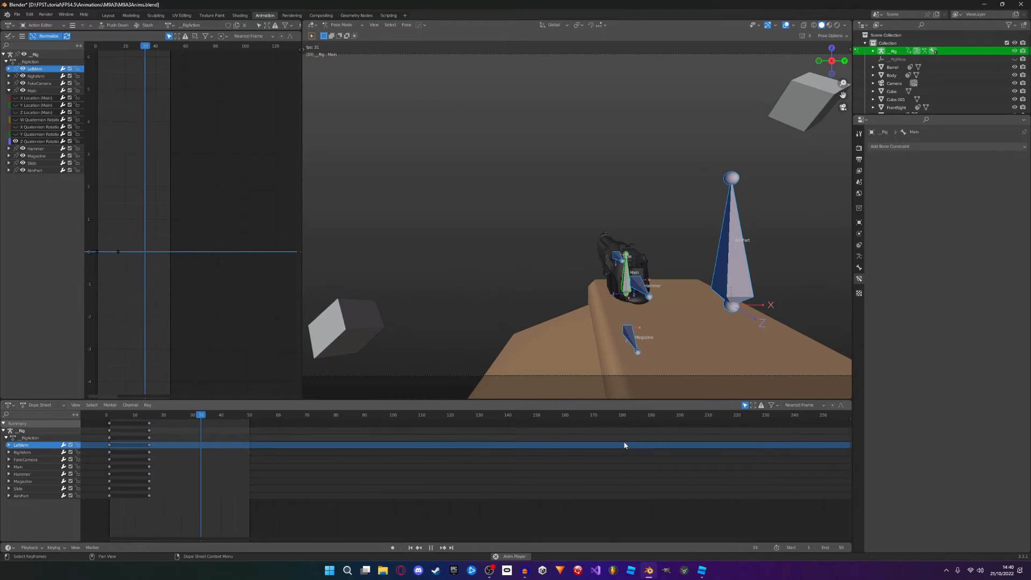
pyautogui.press('space')
# Step: Select only the Main bone and save the Blender file
pyautogui.click(627, 280)
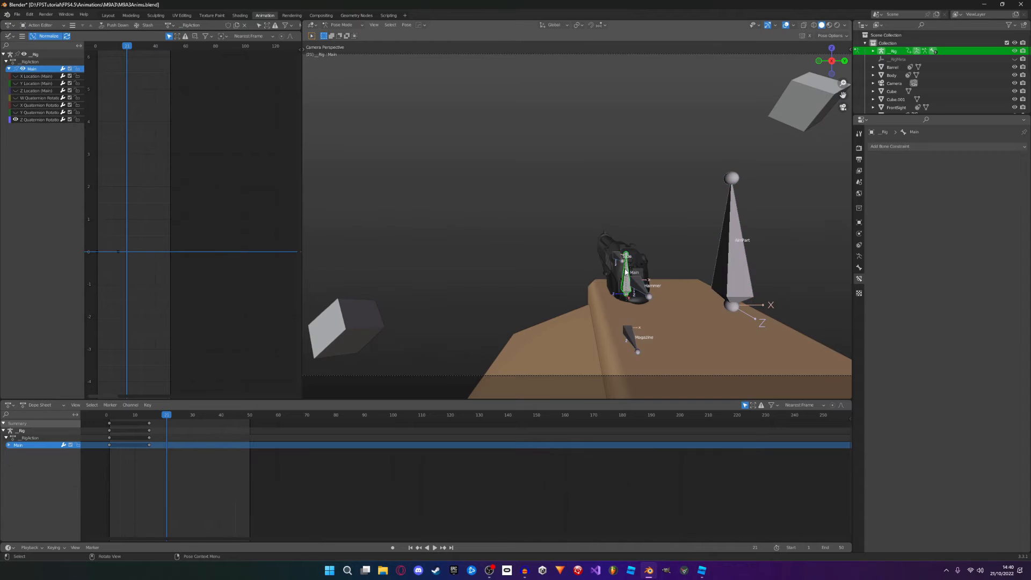
pyautogui.scroll(1, 654, 296)
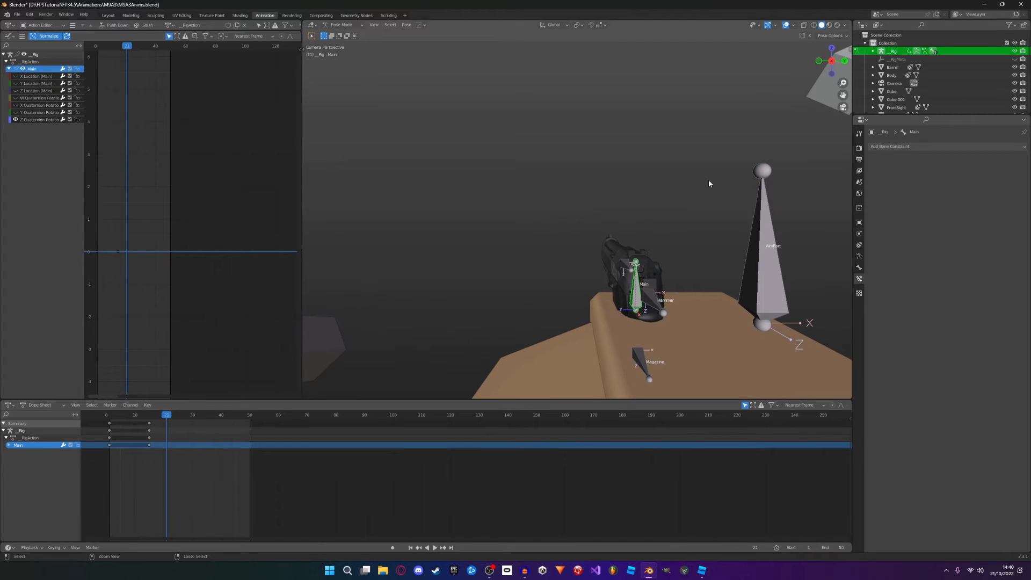
pyautogui.hotkey('ctrl', 's')
pyautogui.scroll(-1, 727, 104)
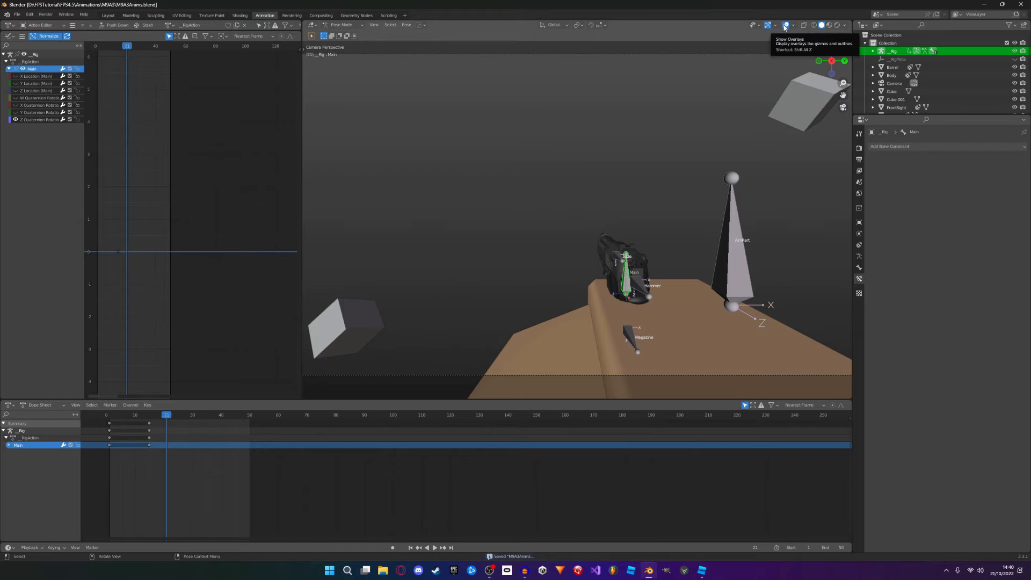
# Step: Hide the viewport overlays so the camera view shows the gun and arms without bones
pyautogui.click(785, 26)
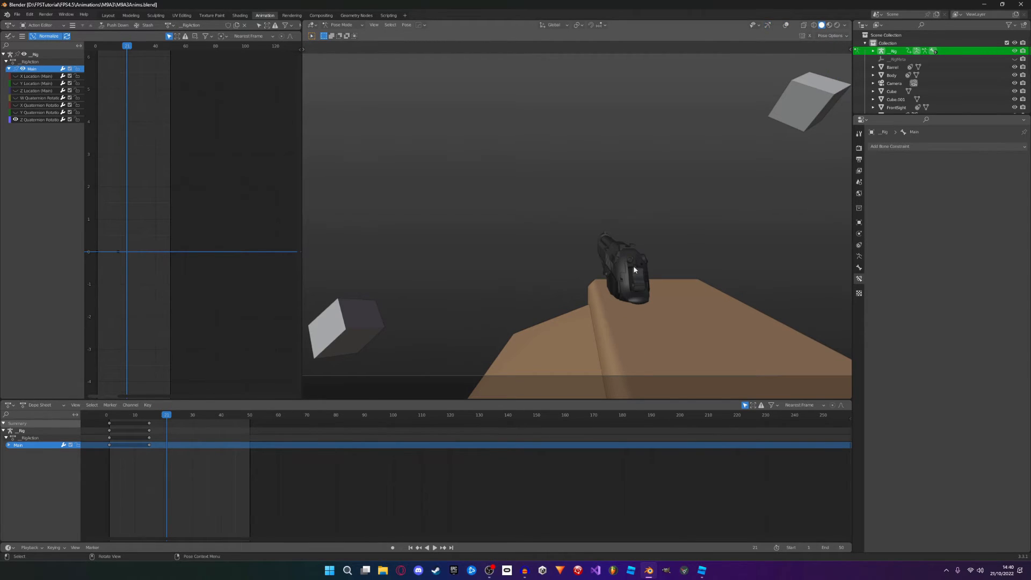
pyautogui.moveTo(634, 270); pyautogui.dragTo(804, 56, button='middle')
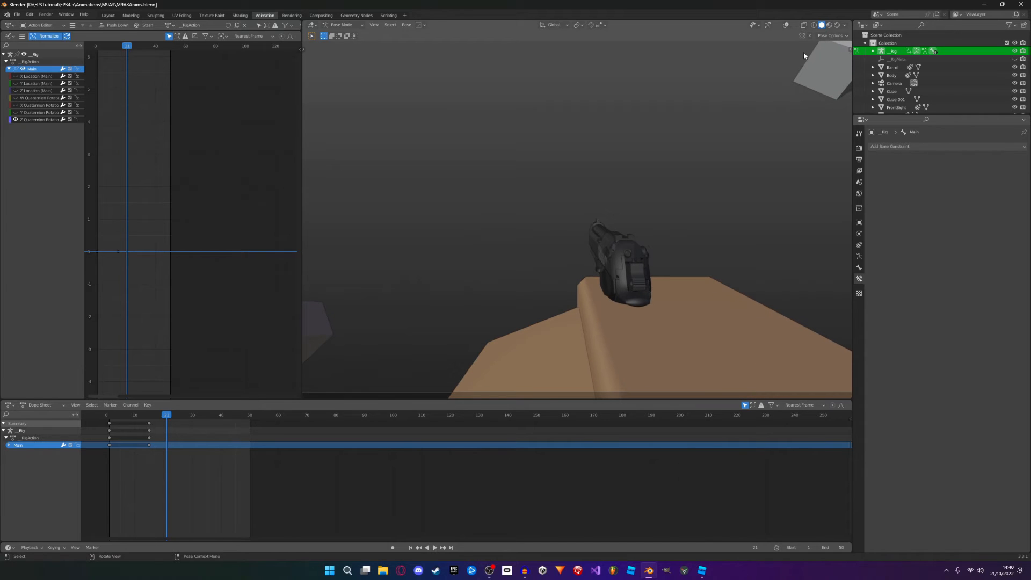
pyautogui.click(786, 26)
pyautogui.click(786, 26)
# Step: Move the Main bone back about 0.37 m along the global X axis at frame 2 and insert a keyframe for it
pyautogui.moveTo(159, 256); pyautogui.dragTo(138, 178)
pyautogui.moveTo(138, 177); pyautogui.dragTo(189, 191, button='middle')
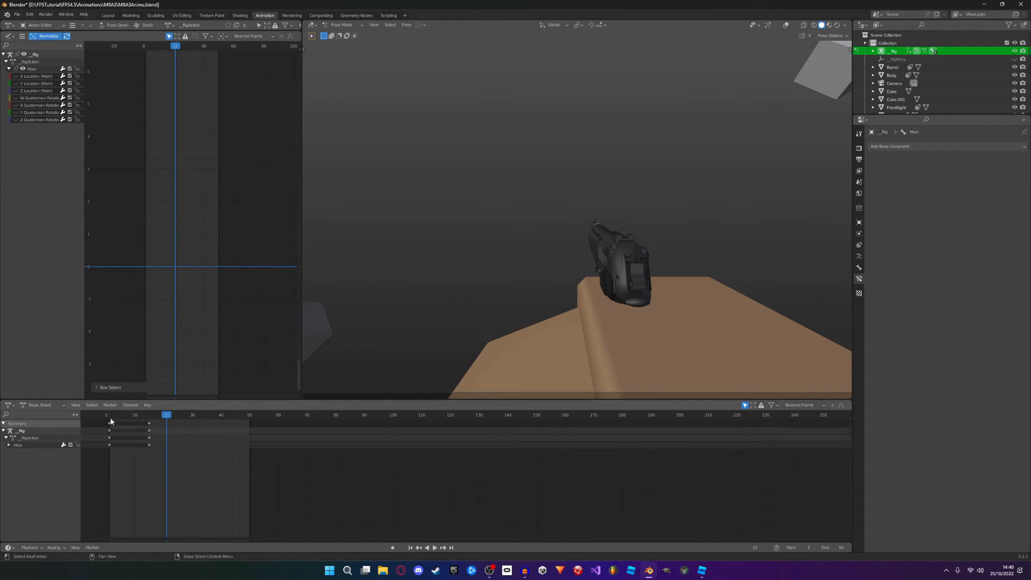
pyautogui.moveTo(111, 419); pyautogui.dragTo(113, 419)
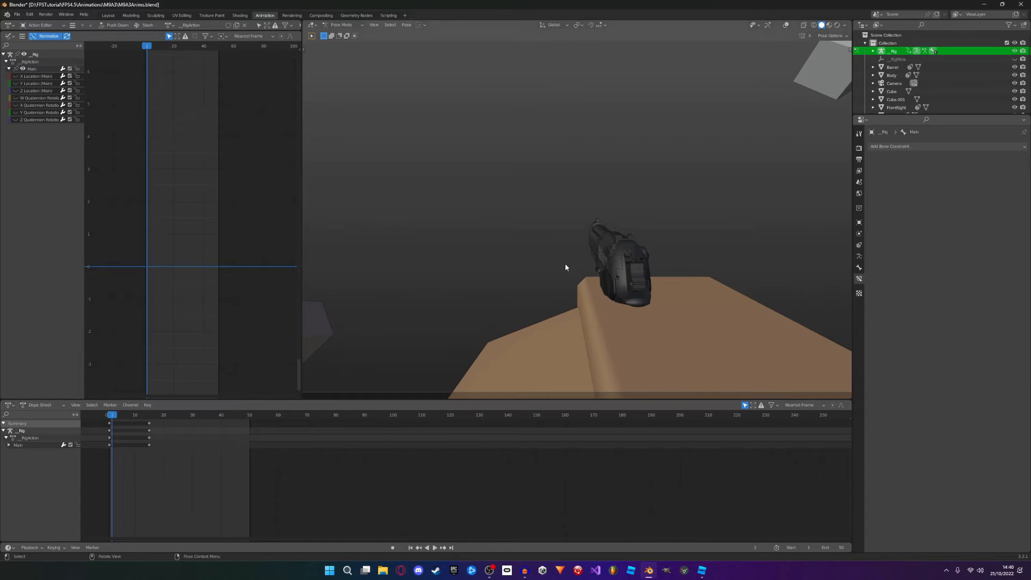
pyautogui.press('g')
pyautogui.press('x')
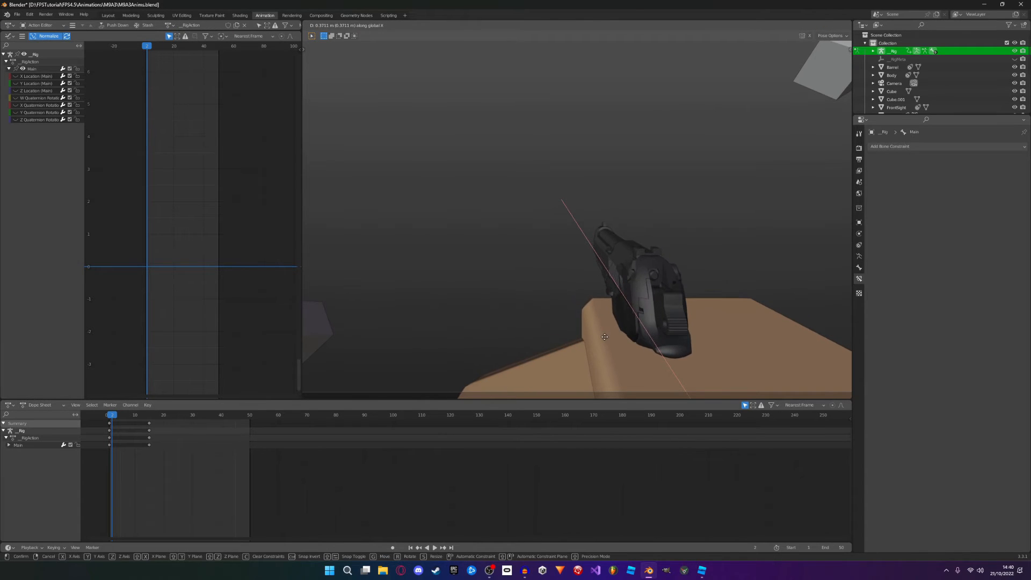
pyautogui.click(605, 337)
pyautogui.press('i')
pyautogui.click(603, 337)
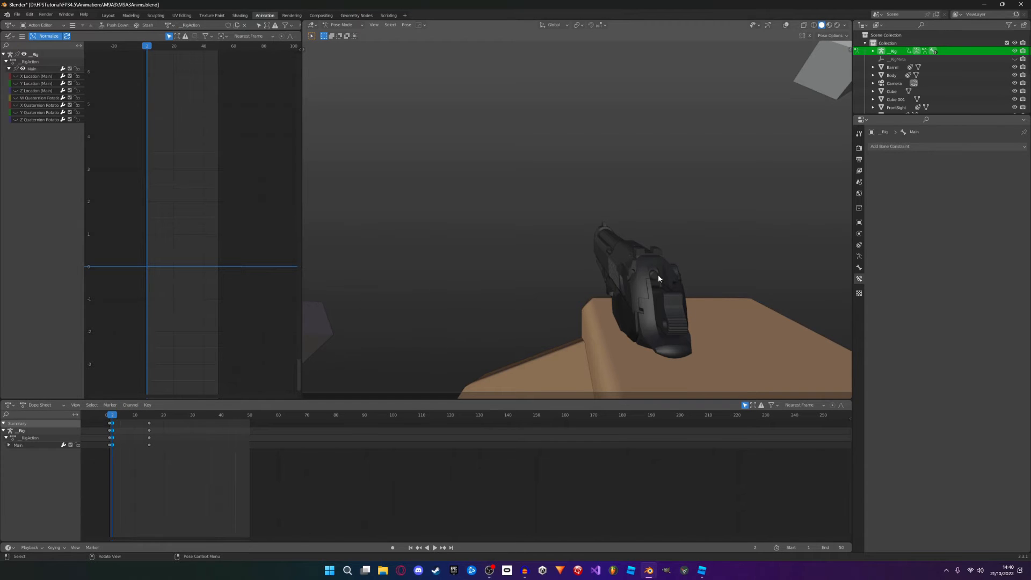
# Step: Play back the gun's kick and show only the Main bone's X Location curve in the graph
pyautogui.press('space')
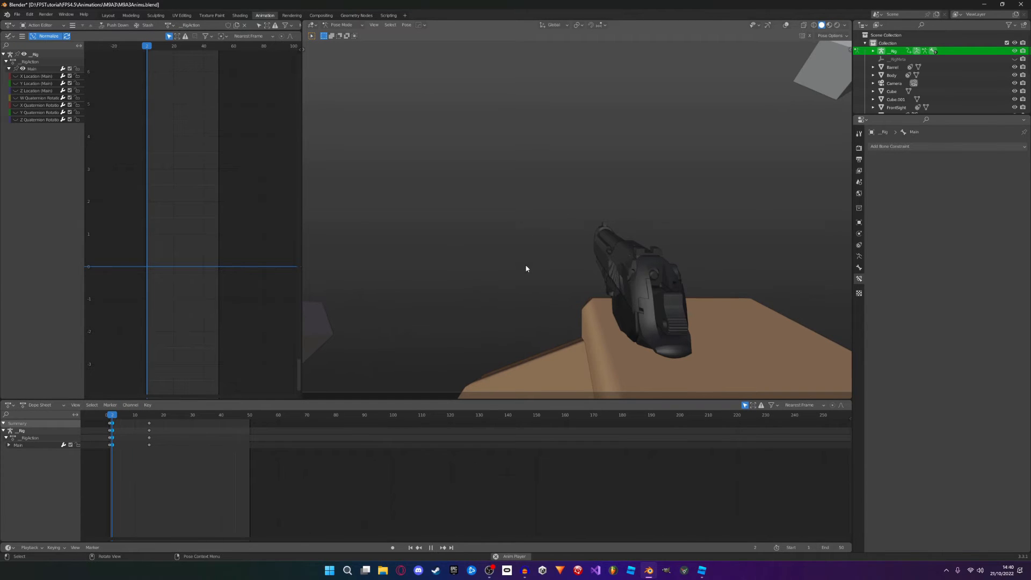
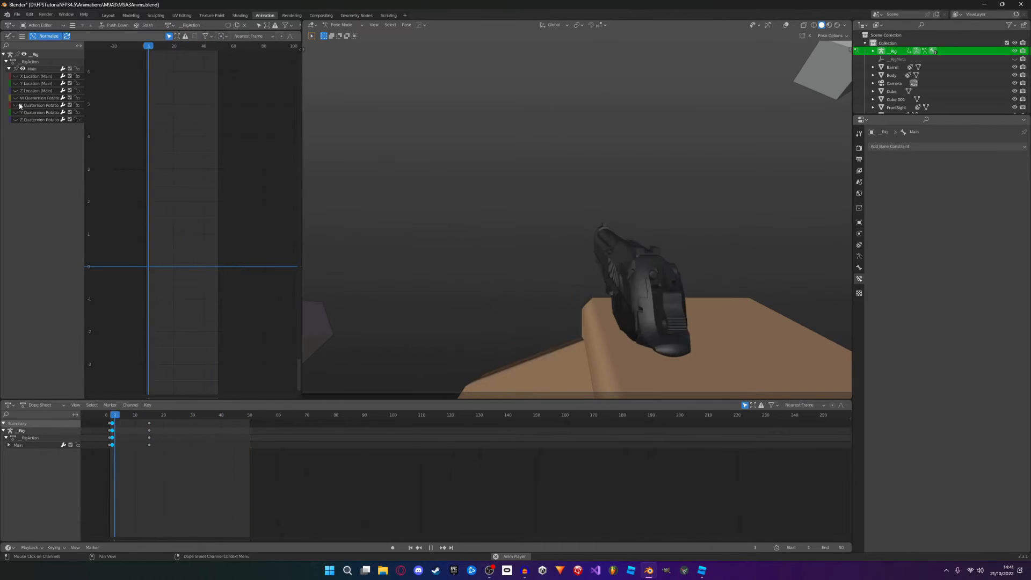
pyautogui.click(15, 76)
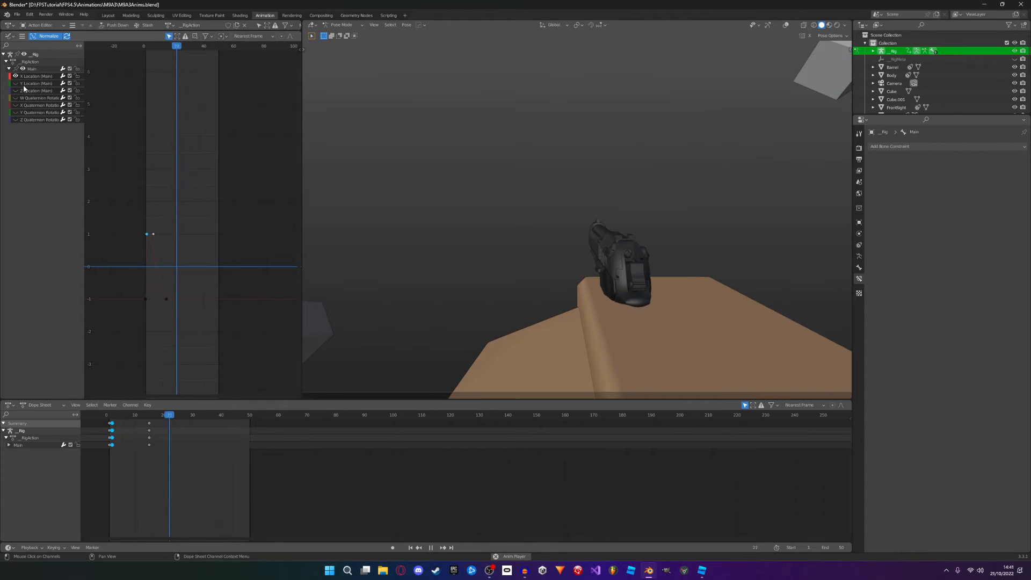
pyautogui.keyDown('ctrl'); pyautogui.click(17, 83); pyautogui.keyUp('ctrl')
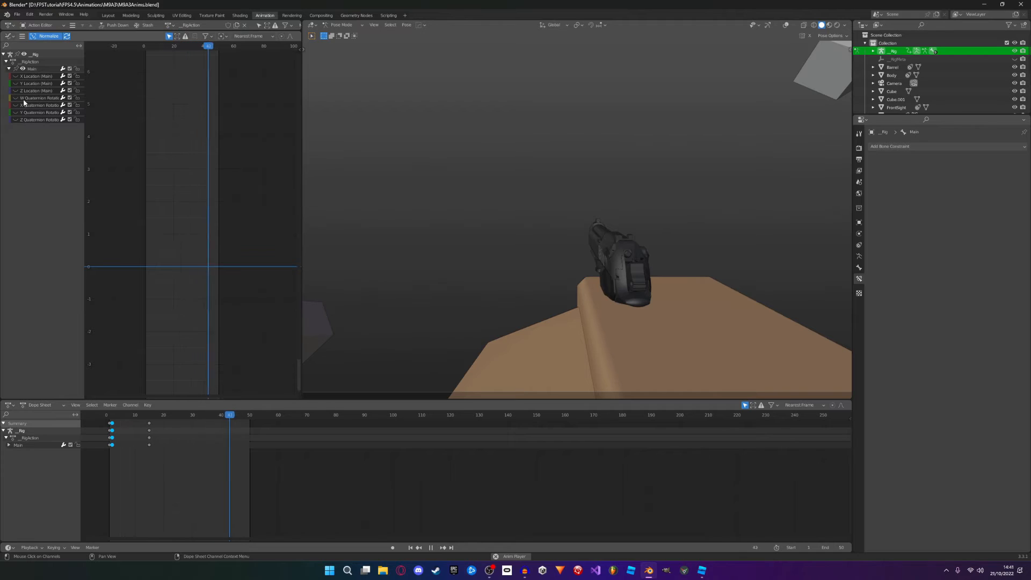
pyautogui.click(16, 75)
pyautogui.press('space')
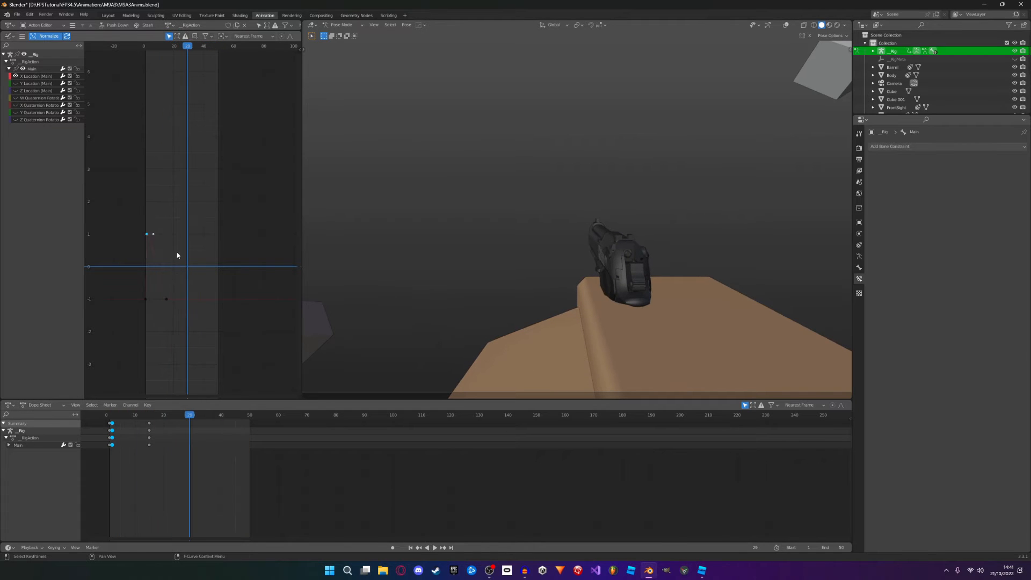
# Step: Move the X Location curve's frame 15 keyframe along the time axis to about frame 27, and play back the motion
pyautogui.click(165, 299)
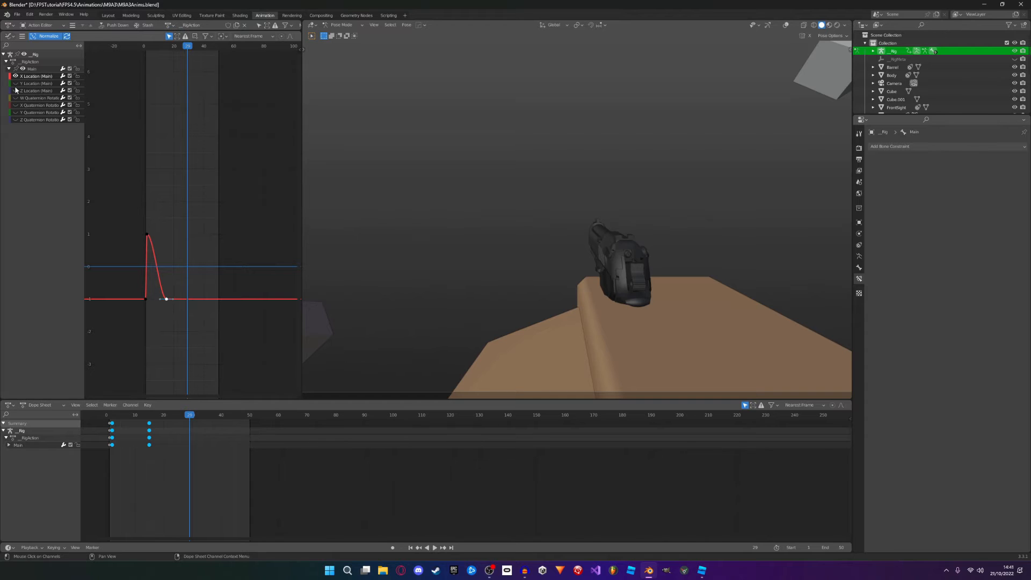
pyautogui.press('g')
pyautogui.rightClick(184, 290)
pyautogui.press('space')
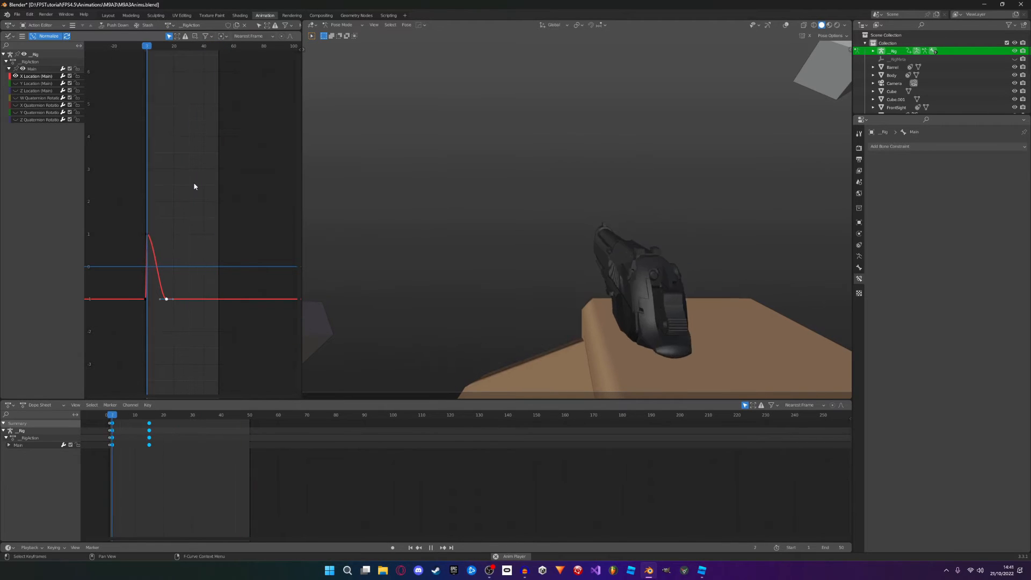
pyautogui.press('space')
pyautogui.moveTo(170, 314); pyautogui.dragTo(170, 299, button='middle')
pyautogui.scroll(4, 171, 274)
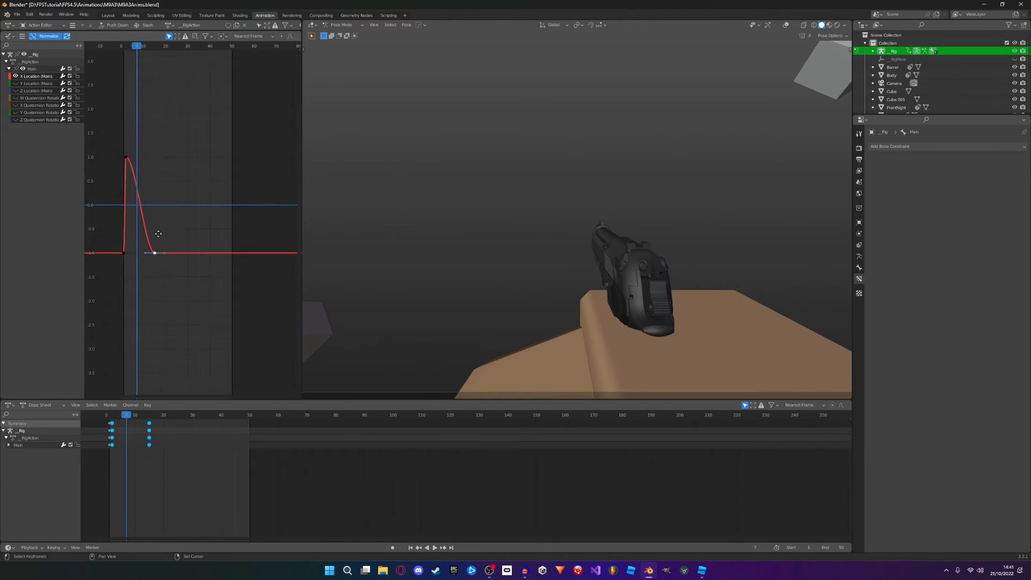
pyautogui.press('g')
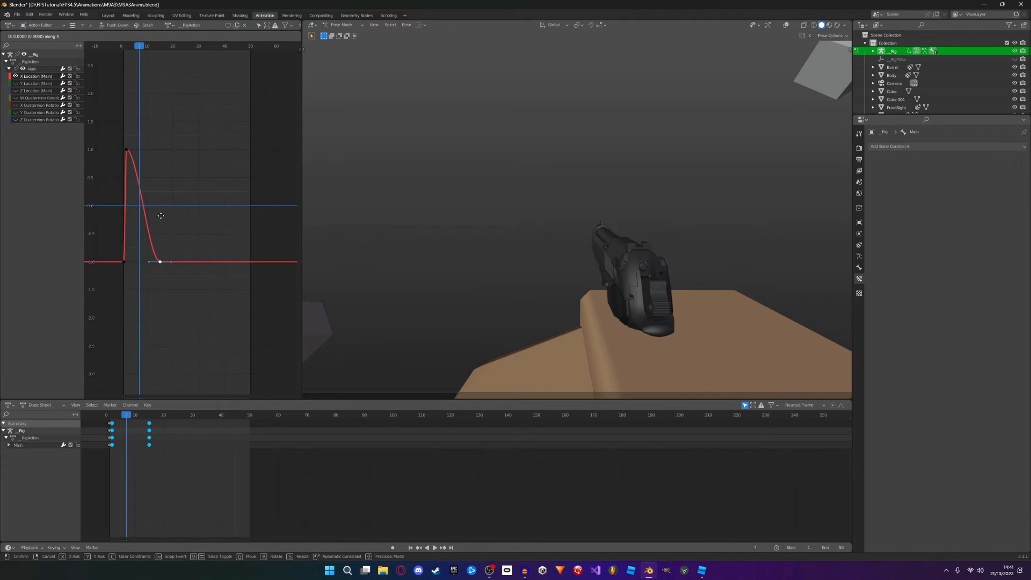
pyautogui.click(194, 228)
pyautogui.press('space')
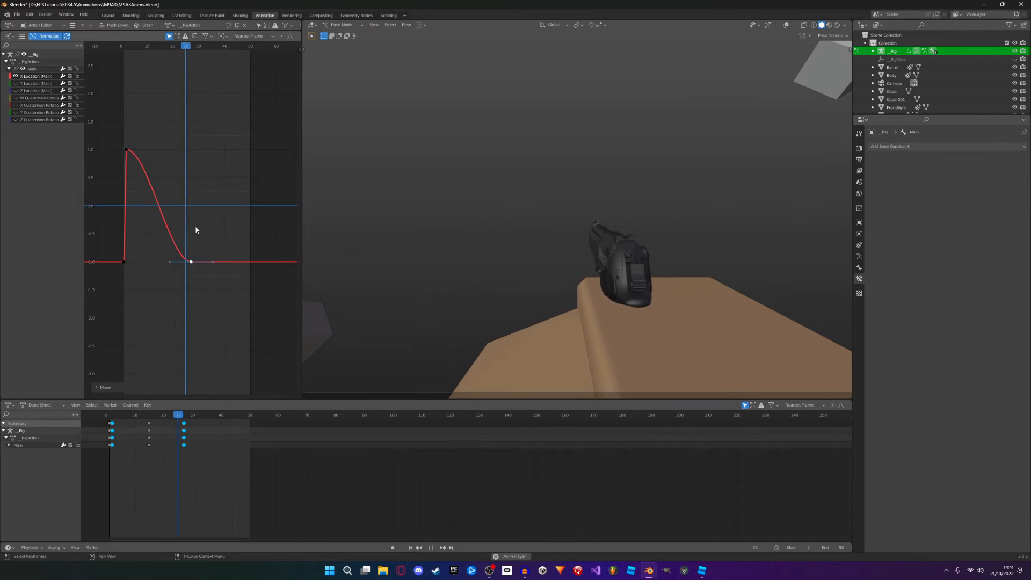
# Step: Paste a copy of the resting X Location keyframe at frame 9, then move it to frame 10, below the rest level
pyautogui.press('space')
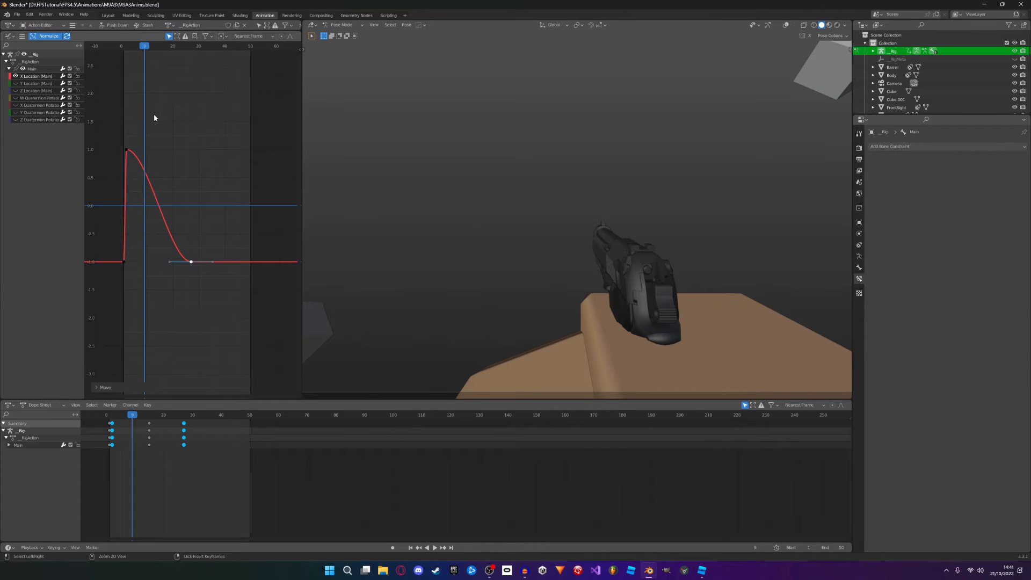
pyautogui.hotkey('ctrl', 'v')
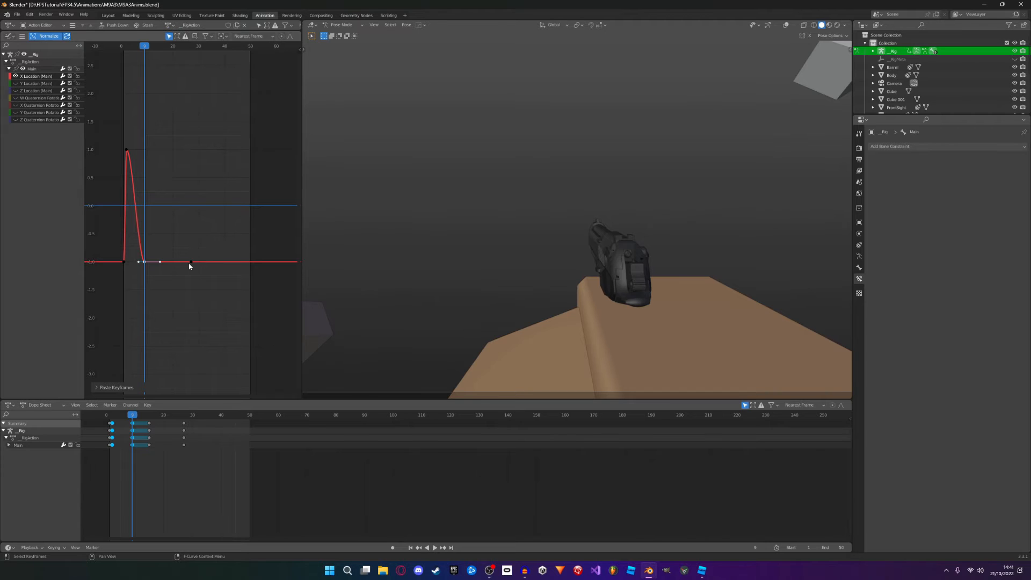
pyautogui.press('space')
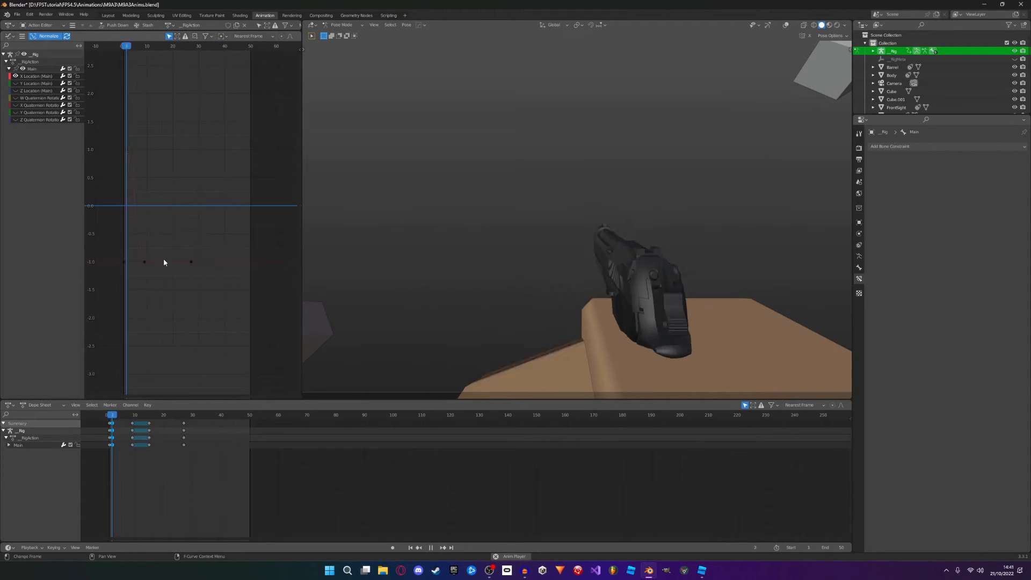
pyautogui.scroll(3, 134, 266)
pyautogui.press('g')
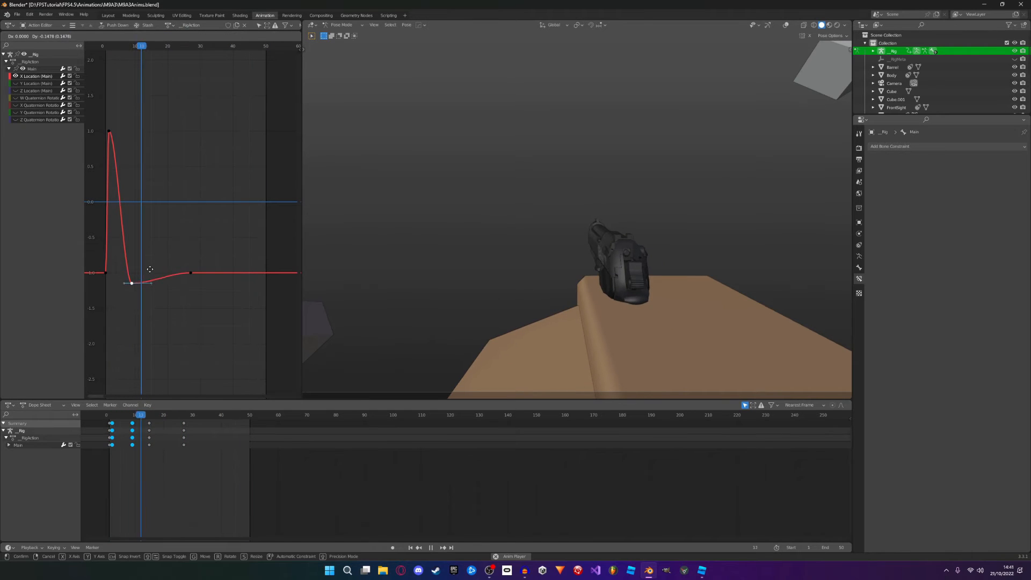
pyautogui.click(157, 278)
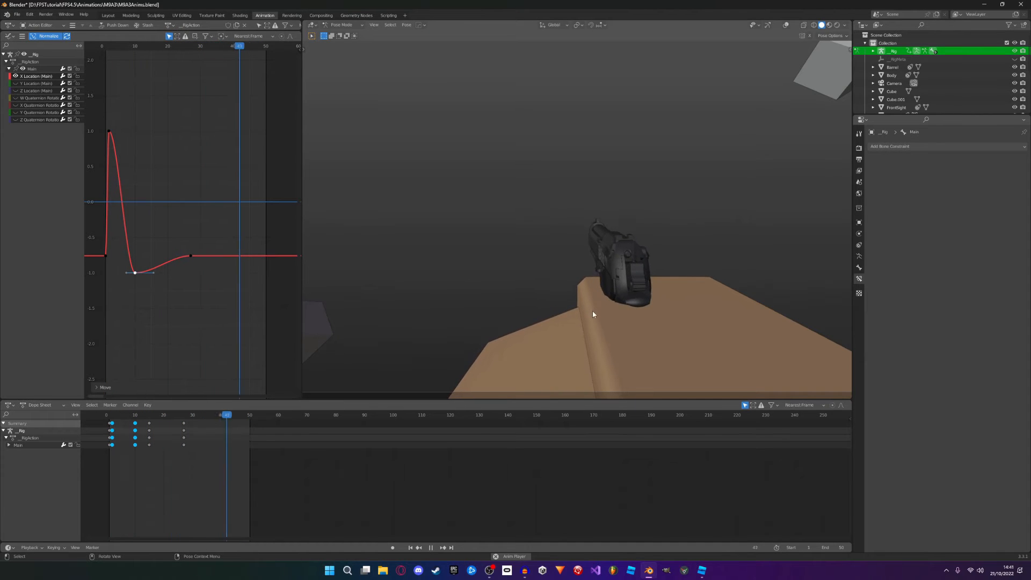
# Step: Paste another X Location keyframe at frame 18 and move it to about frame 16, slightly above the rest level, as a rebound
pyautogui.press('space')
pyautogui.moveTo(101, 46); pyautogui.dragTo(160, 112)
pyautogui.hotkey('ctrl', 'v')
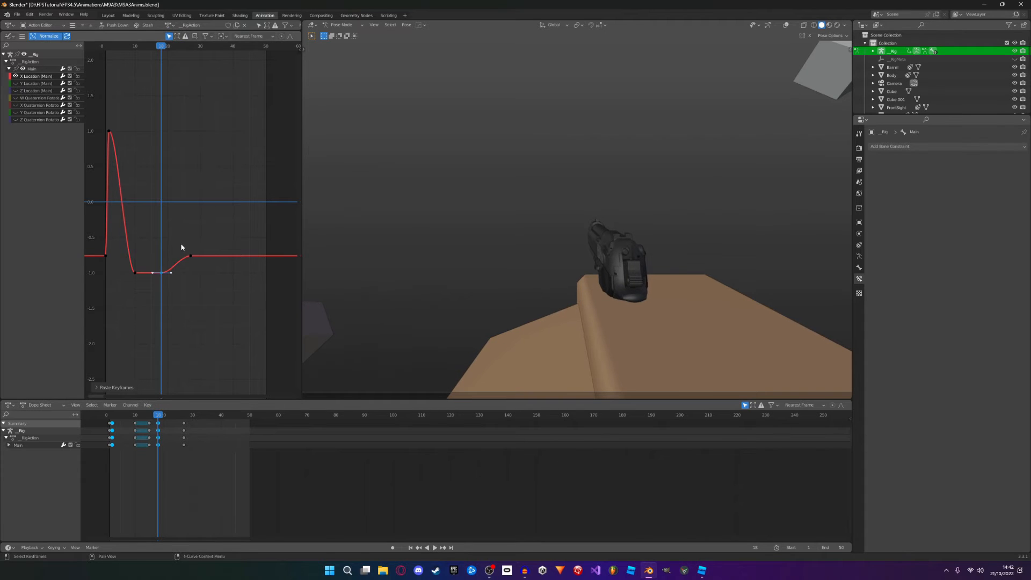
pyautogui.press('g')
pyautogui.click(173, 215)
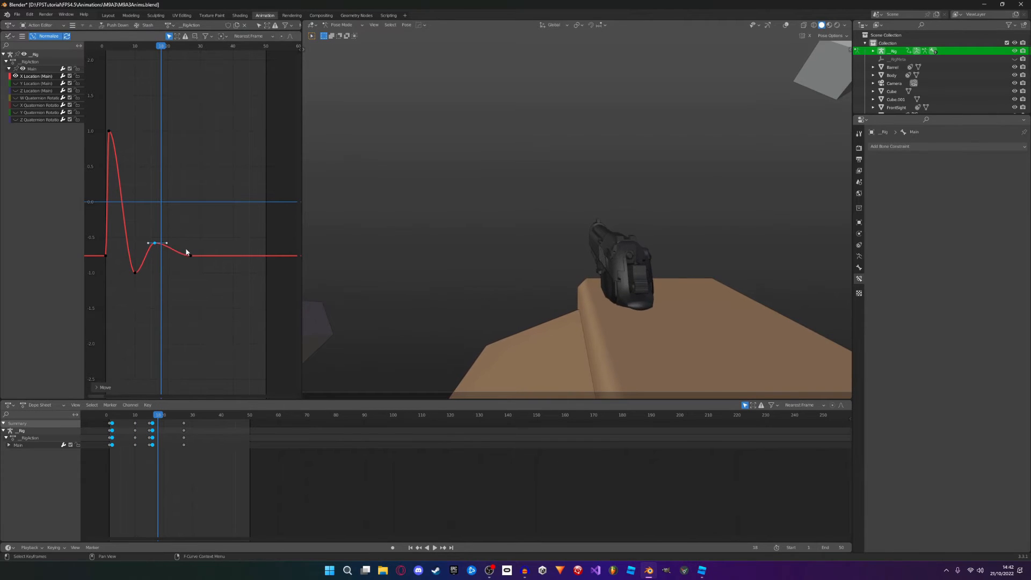
# Step: Move the last X Location keyframe along the time axis to frame 22, play the animation and save the file
pyautogui.press('g')
pyautogui.press('x')
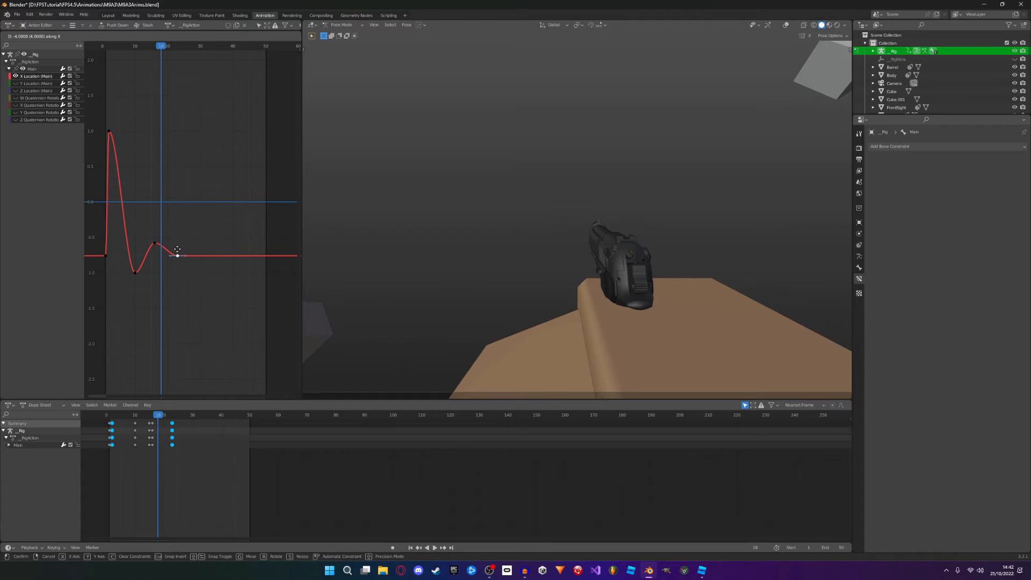
pyautogui.click(190, 248)
pyautogui.press('g')
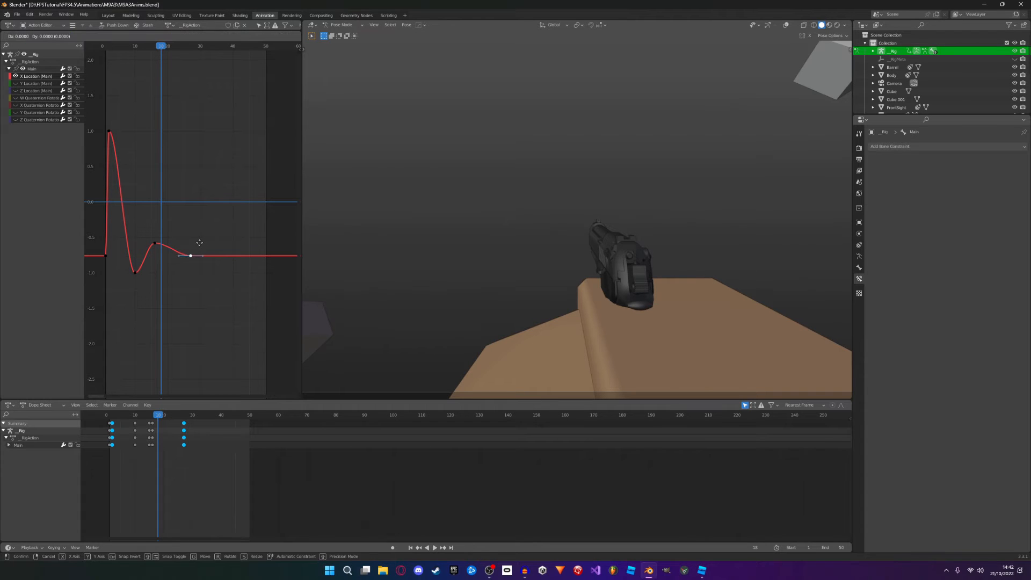
pyautogui.press('x')
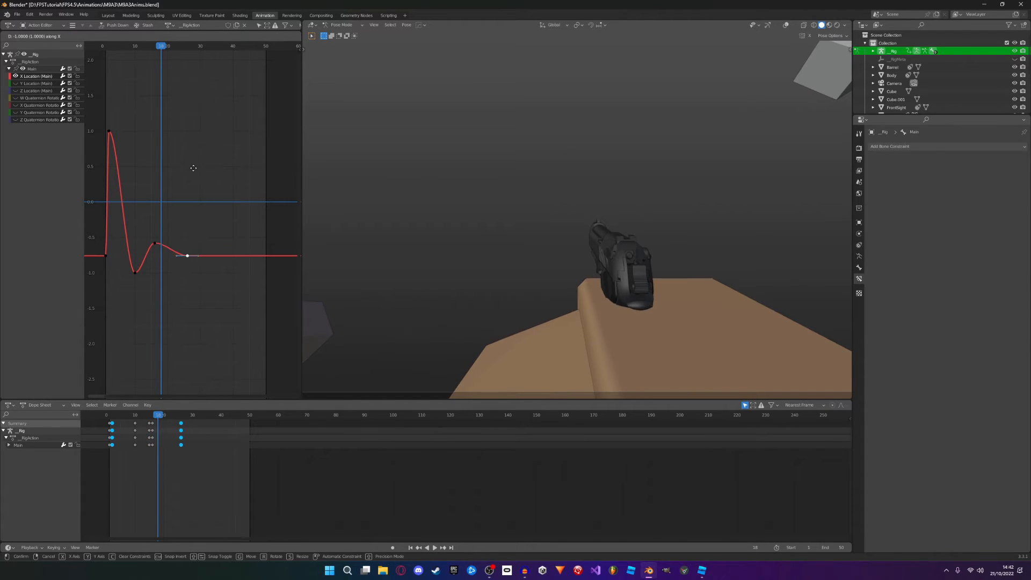
pyautogui.click(183, 169)
pyautogui.press('space')
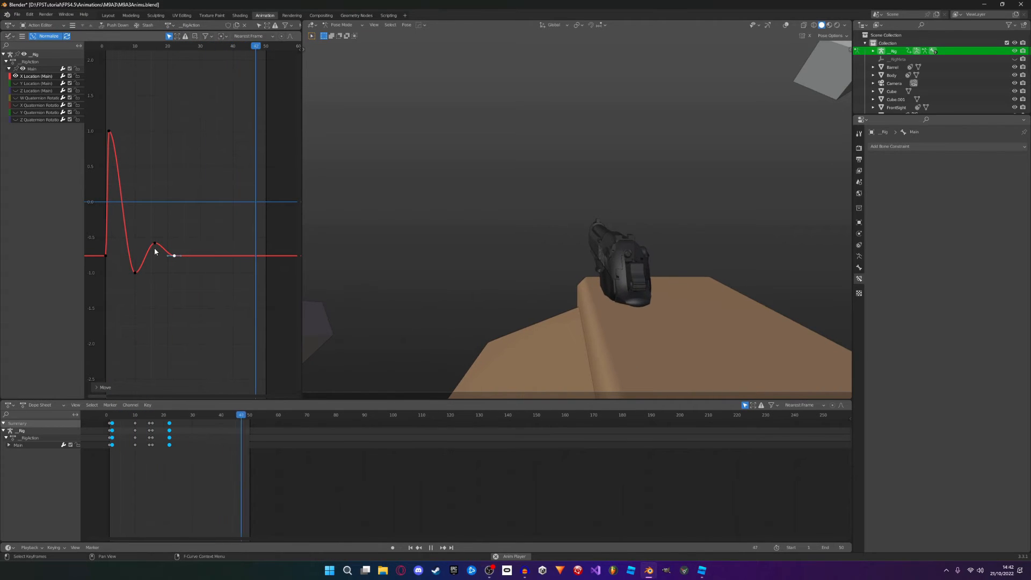
pyautogui.hotkey('ctrl', 's')
# Step: Bring the X Location rebound and undershoot keyframes closer to the rest level, with the undershoot at frame 11, and save the file
pyautogui.scroll(1, 146, 253)
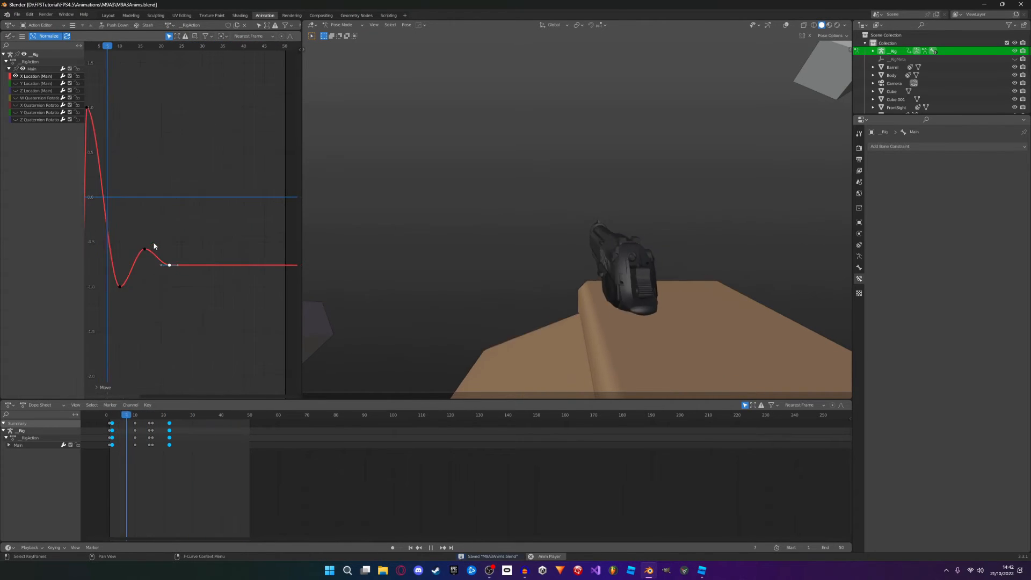
pyautogui.moveTo(145, 250); pyautogui.dragTo(127, 286)
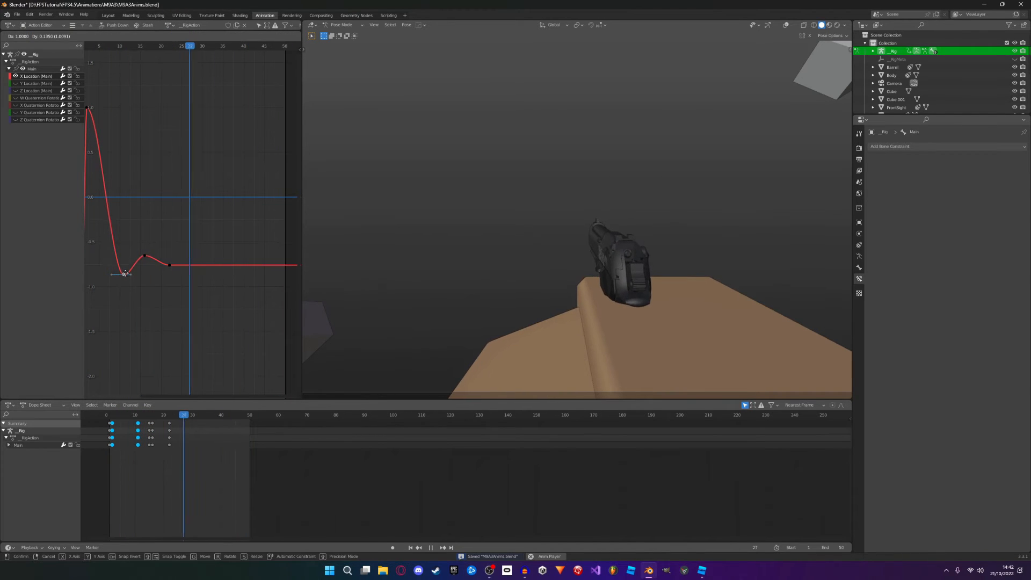
pyautogui.click(178, 248)
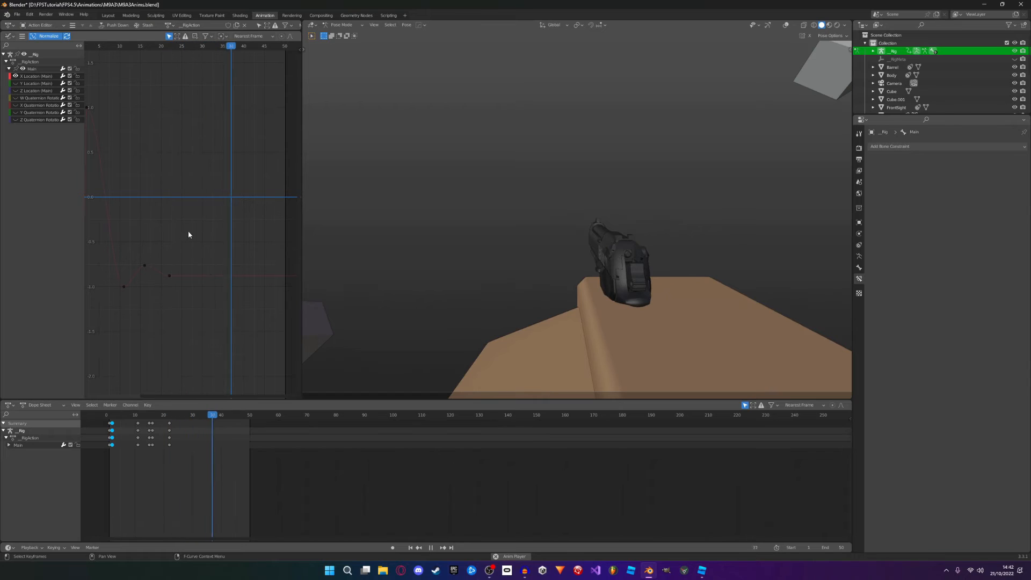
pyautogui.scroll(-3, 190, 218)
pyautogui.hotkey('ctrl', 's')
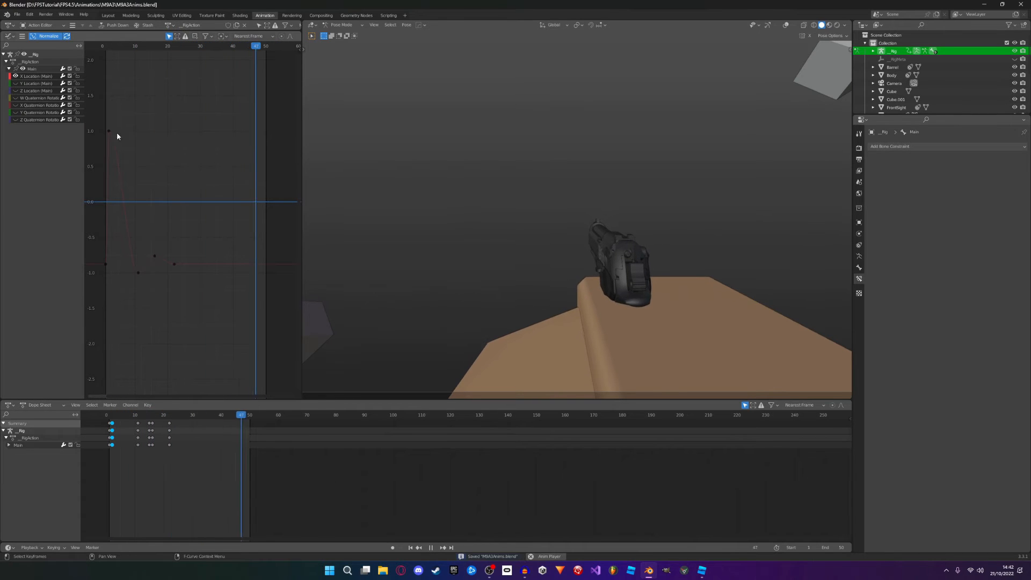
pyautogui.click(16, 76)
pyautogui.click(15, 106)
pyautogui.press('space')
pyautogui.press('g')
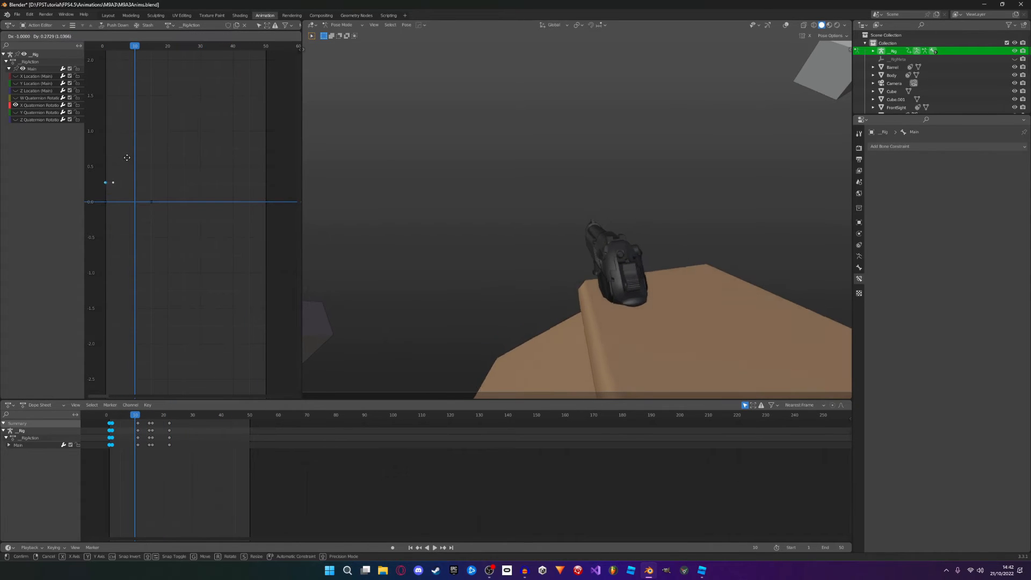
pyautogui.rightClick(127, 159)
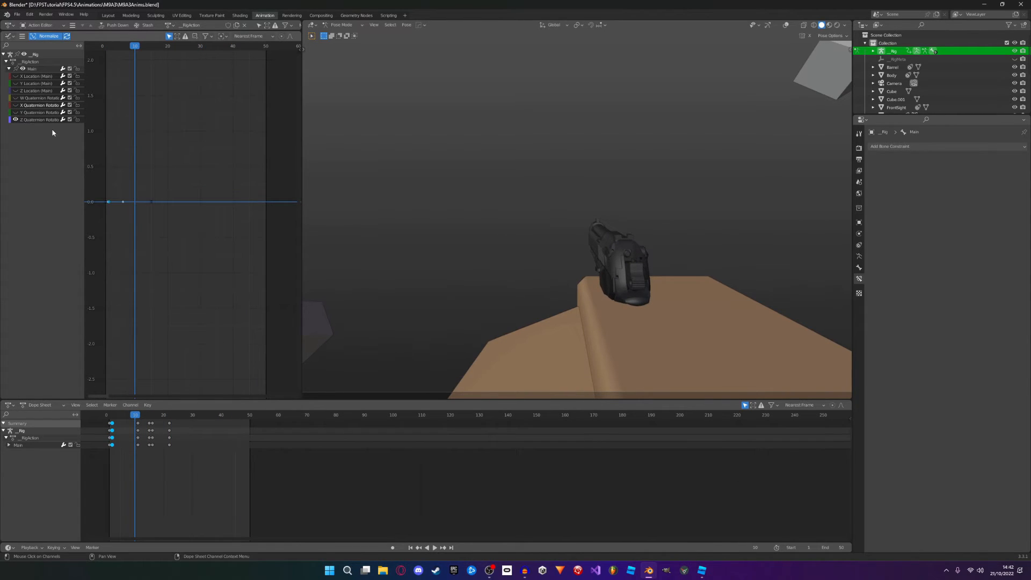
# Step: On the Z Quaternion Rotation curve, move the frame 2 keyframe away from rest to add a rotation kick, and preview frame 2
pyautogui.click(109, 202)
pyautogui.press('g')
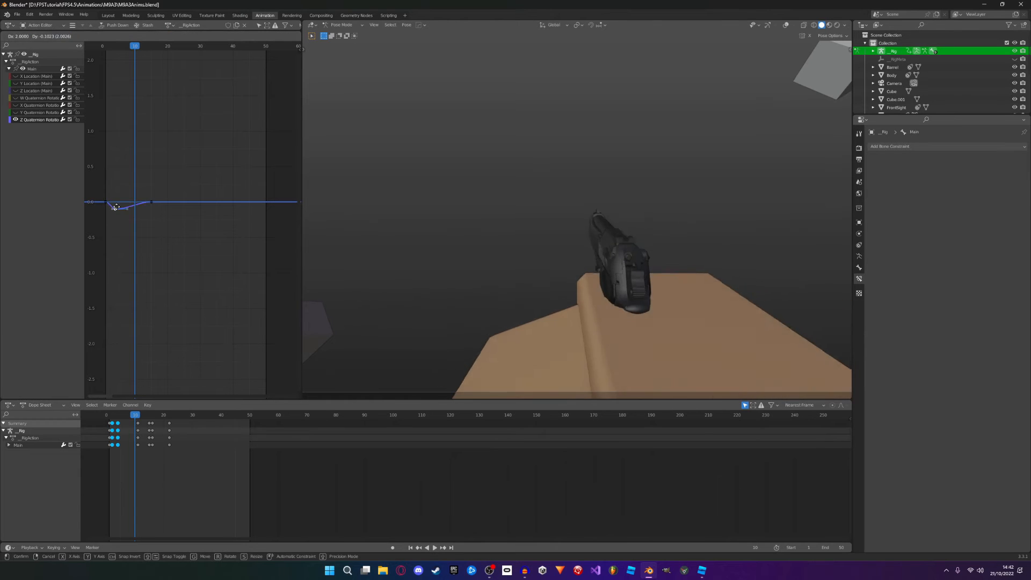
pyautogui.rightClick(116, 185)
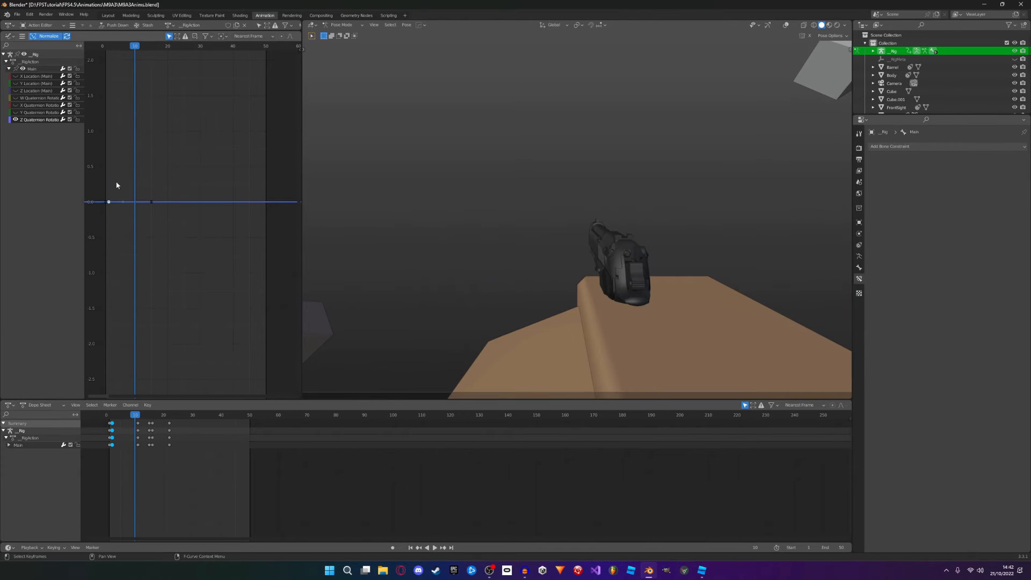
pyautogui.press('g')
pyautogui.click(134, 144)
pyautogui.press('space')
pyautogui.click(110, 47)
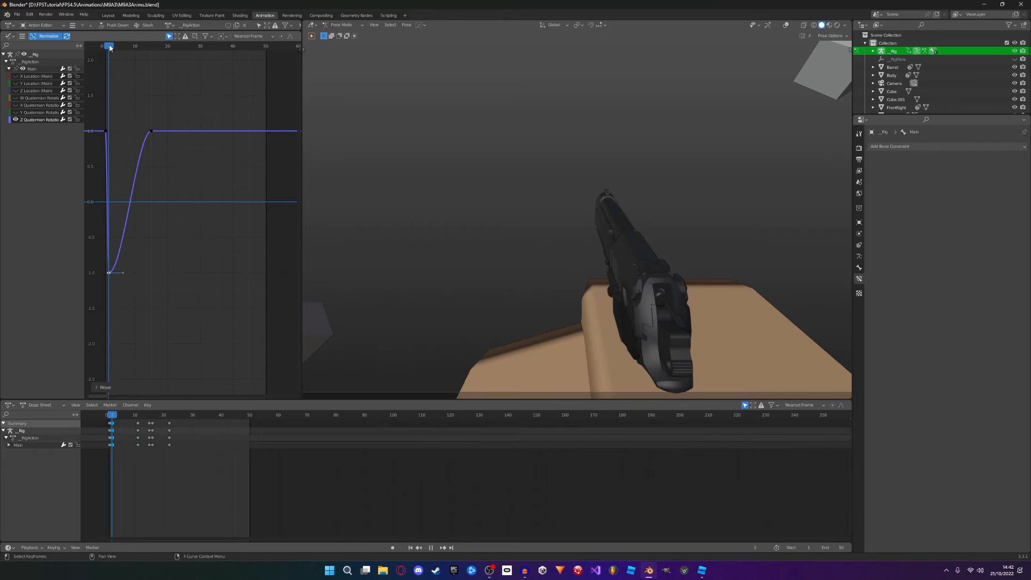
# Step: Reduce the kick of the frame 2 Z Quaternion Rotation keyframe along the value axis only, and play the animation
pyautogui.press('g')
pyautogui.press('y')
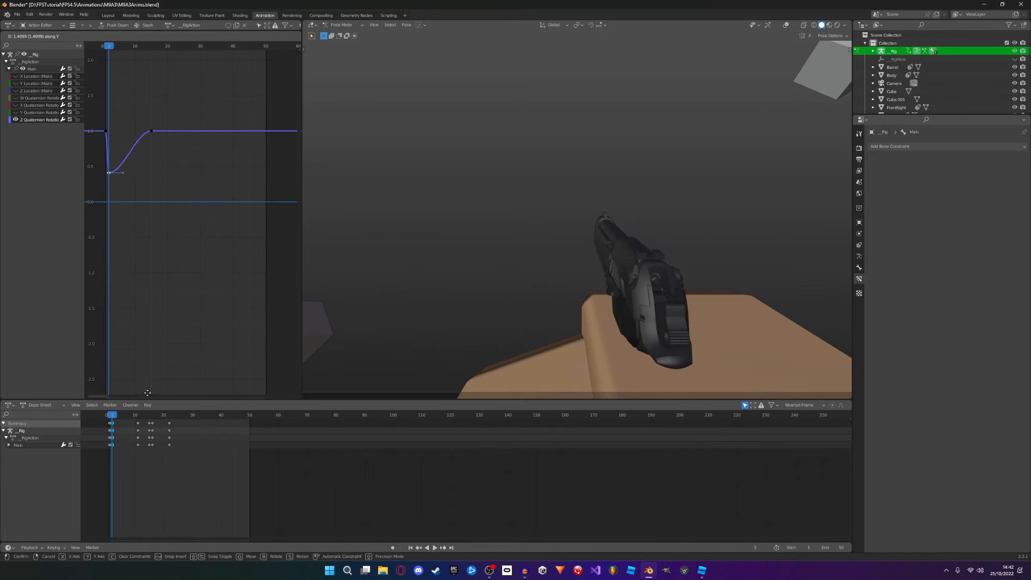
pyautogui.click(151, 390)
pyautogui.press('space')
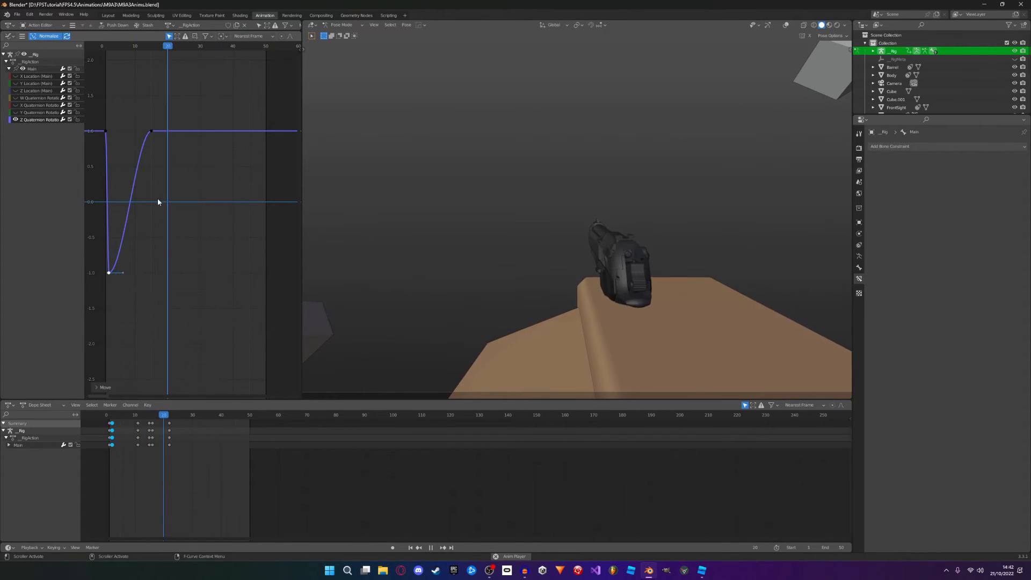
# Step: Shift the Z Quaternion Rotation kick keyframe one frame later to frame 3 and play the animation from the start
pyautogui.press('space')
pyautogui.press('g')
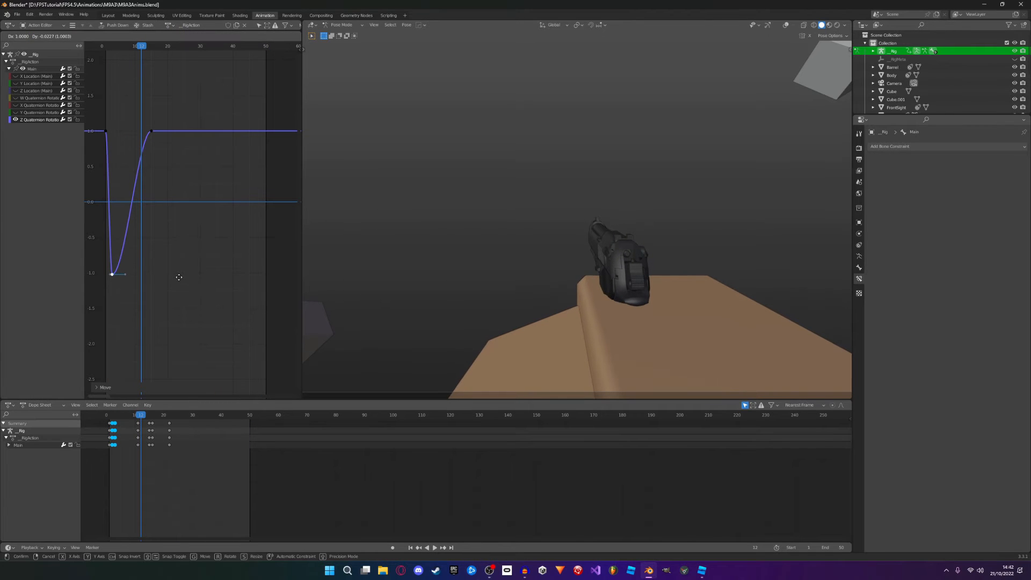
pyautogui.press('x')
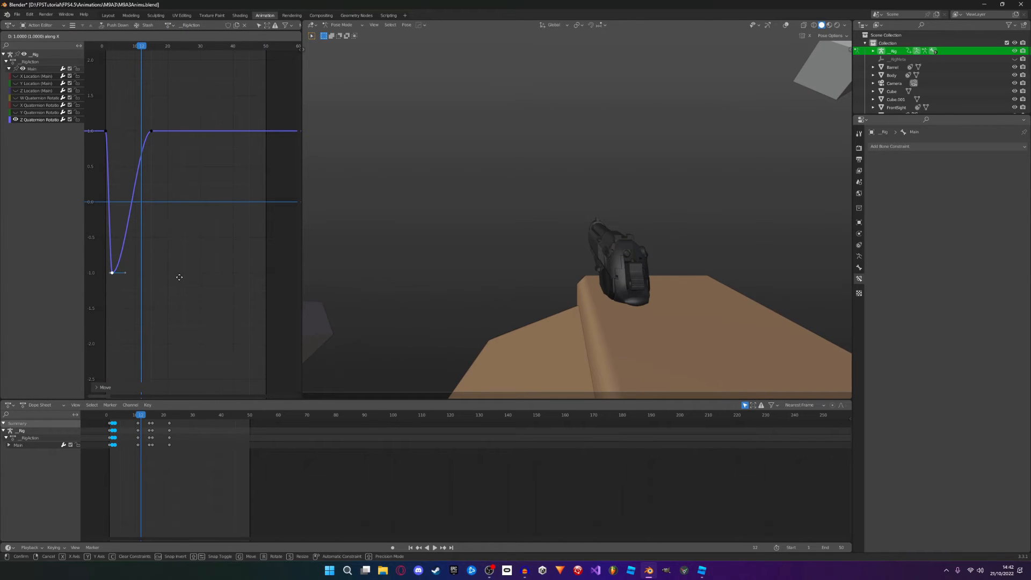
pyautogui.click(179, 278)
pyautogui.hotkey('shift', 'Left')
pyautogui.press('space')
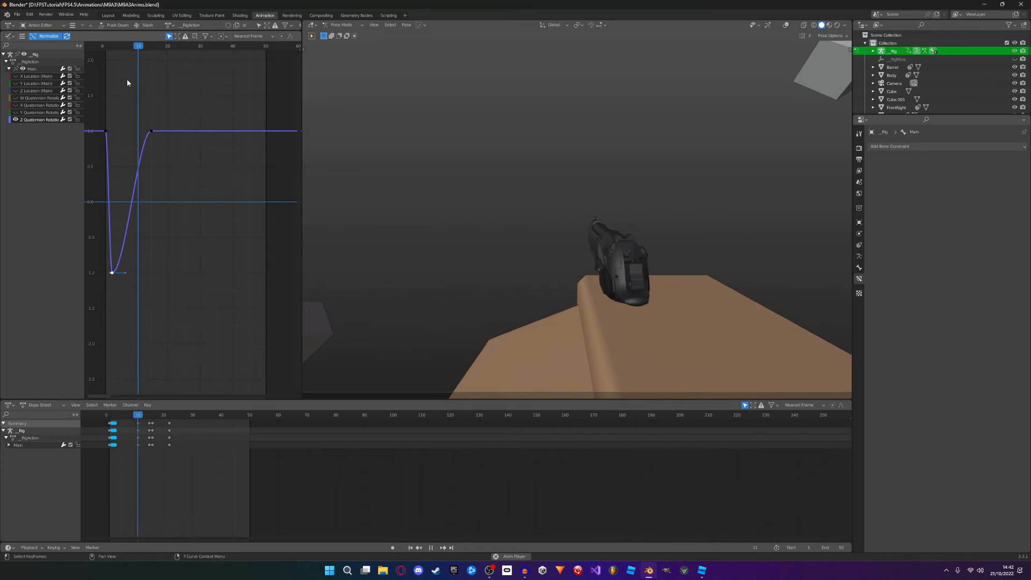
# Step: Stop playback and move the final Z Quaternion Rotation keyframe along the time axis to frame 24
pyautogui.press('space')
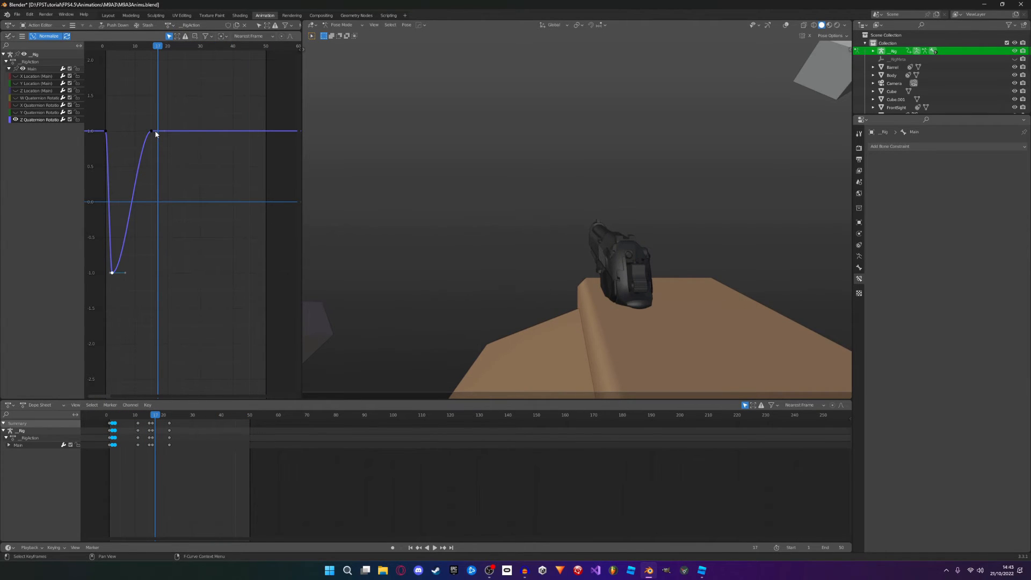
pyautogui.press('g')
pyautogui.press('x')
pyautogui.click(187, 129)
# Step: Paste copies of the resting Z Quaternion Rotation keyframe as an overshoot at frame 12 and an opposite dip at frame 18, and play the animation
pyautogui.hotkey('ctrl', 'c')
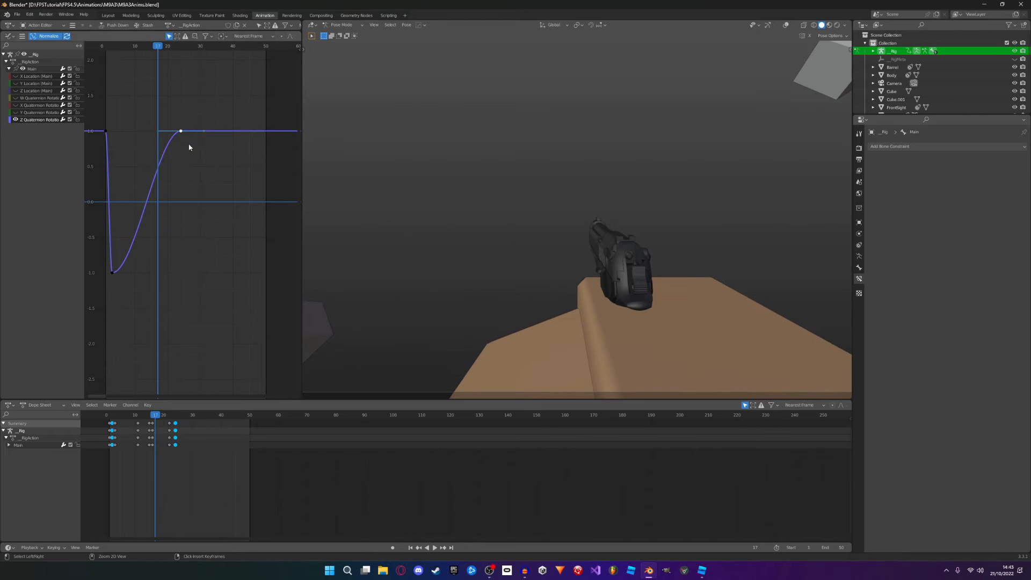
pyautogui.hotkey('ctrl', 'v')
pyautogui.press('g')
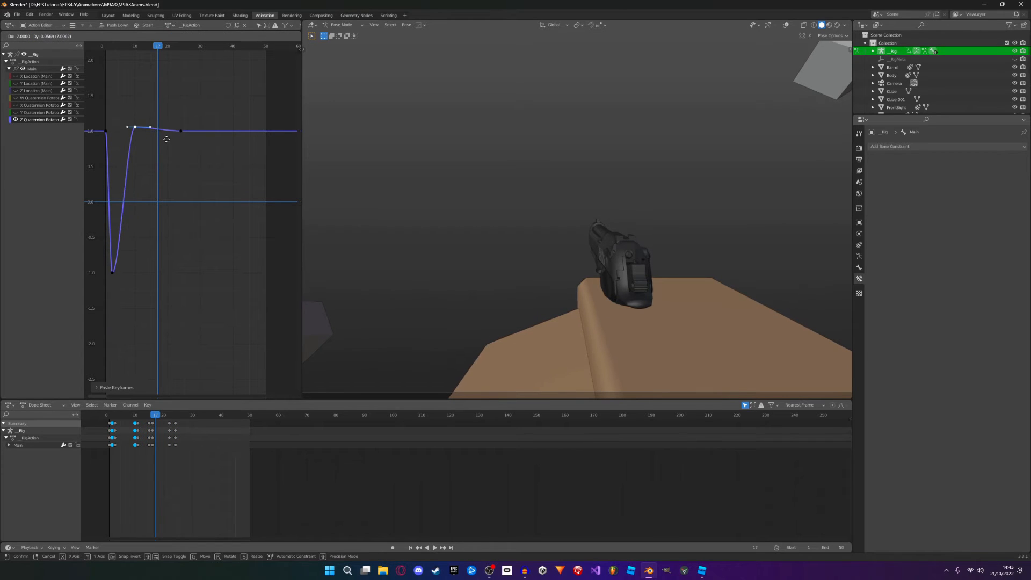
pyautogui.press('y')
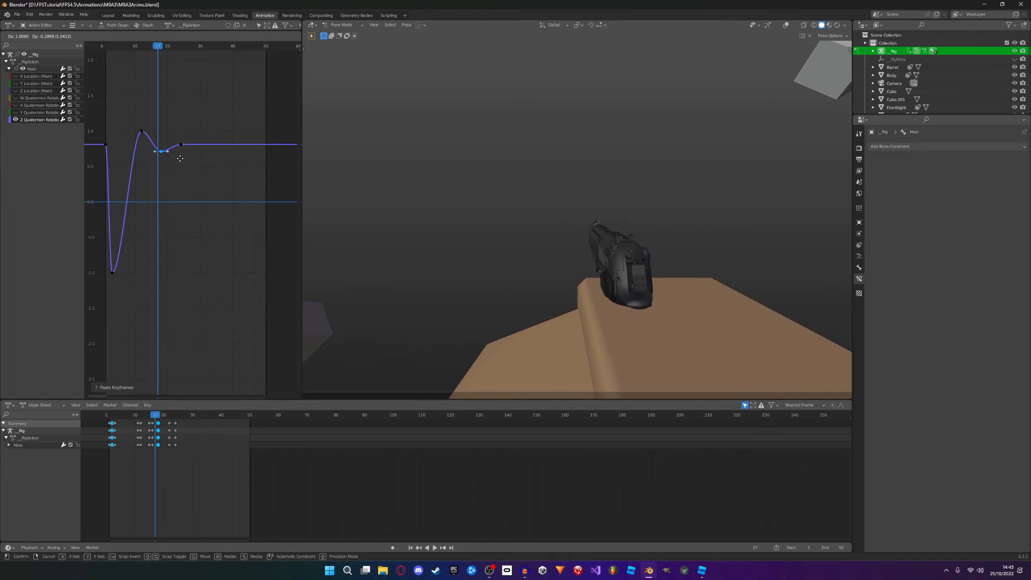
pyautogui.click(180, 160)
pyautogui.press('space')
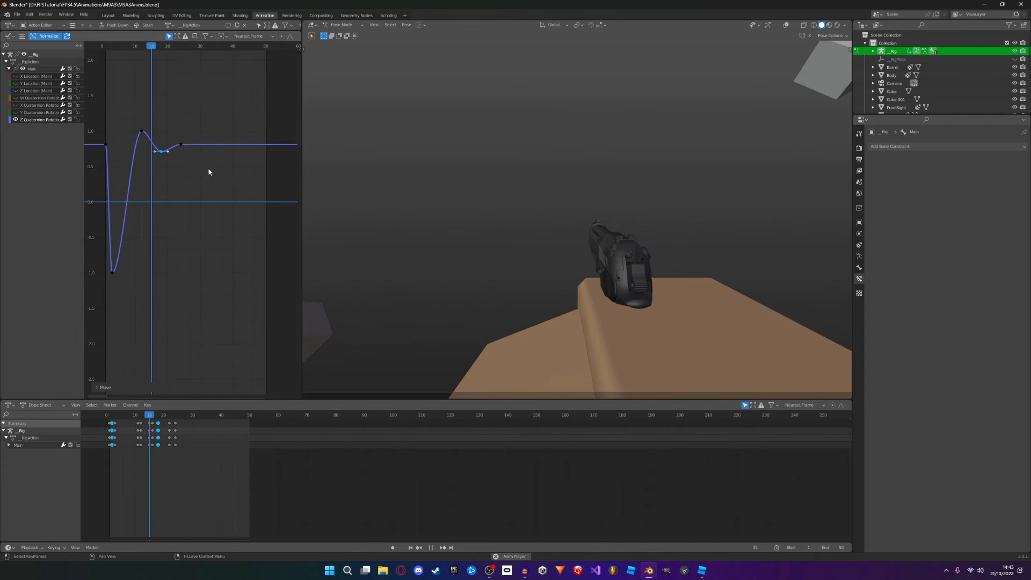
# Step: Shift the last three Z Quaternion Rotation keyframes one frame earlier and fine-tune the heights of the overshoot and dip
pyautogui.moveTo(206, 168); pyautogui.dragTo(134, 113)
pyautogui.press('g')
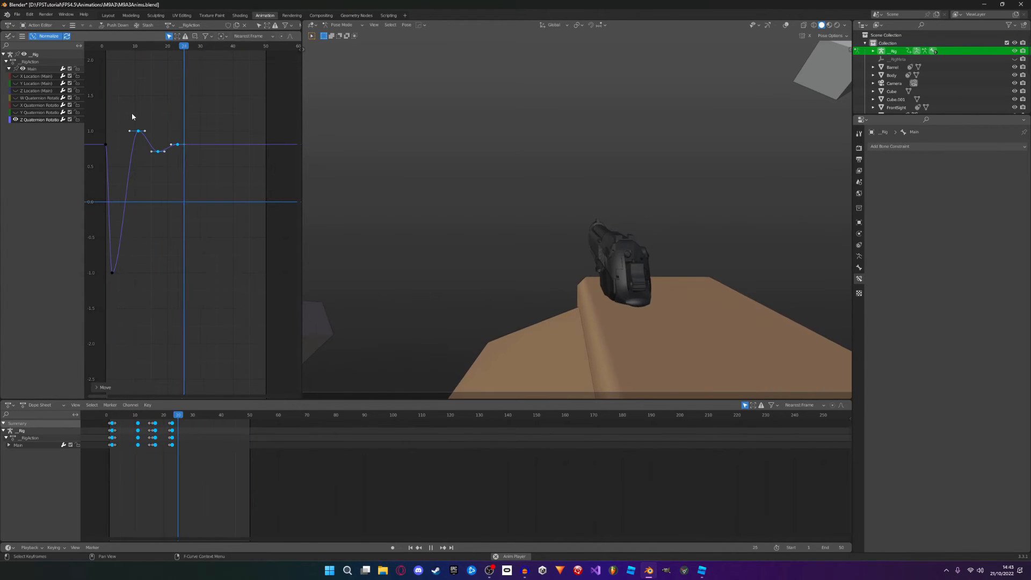
pyautogui.click(132, 113)
pyautogui.click(233, 146)
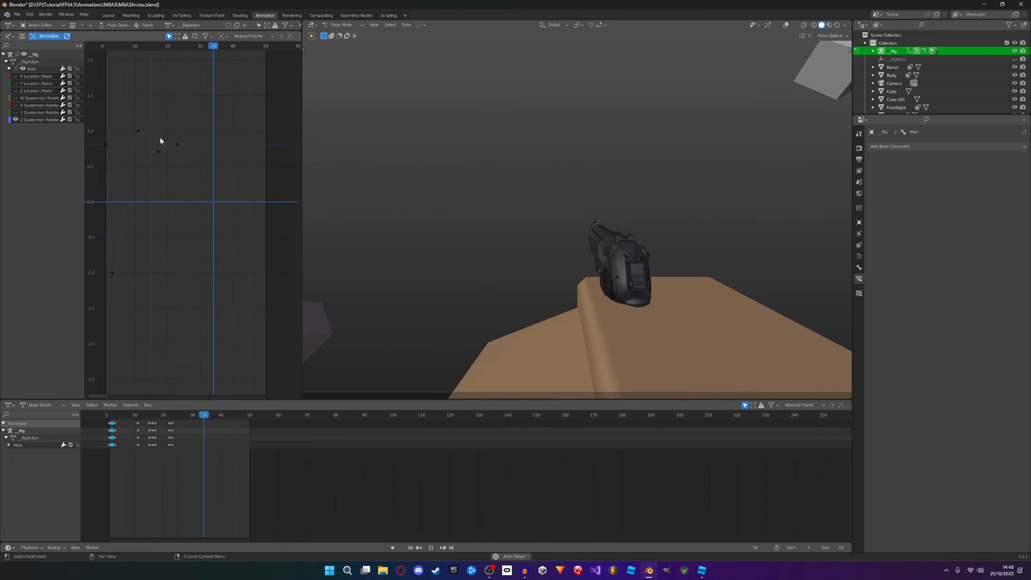
pyautogui.click(138, 131)
pyautogui.click(157, 160)
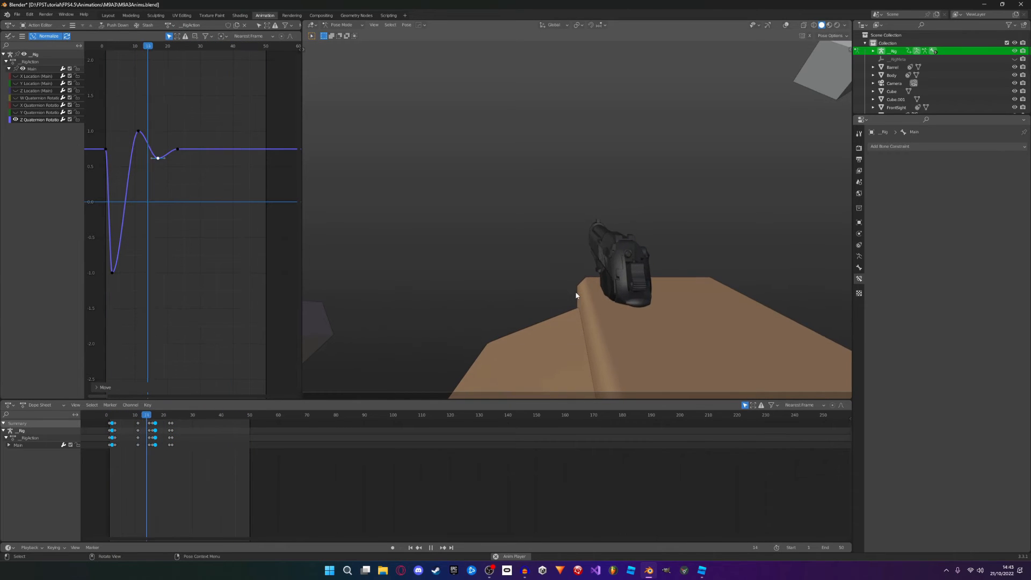
# Step: Show only the X Quaternion Rotation curve and move its kick keyframe below the resting value at frame 3
pyautogui.click(16, 120)
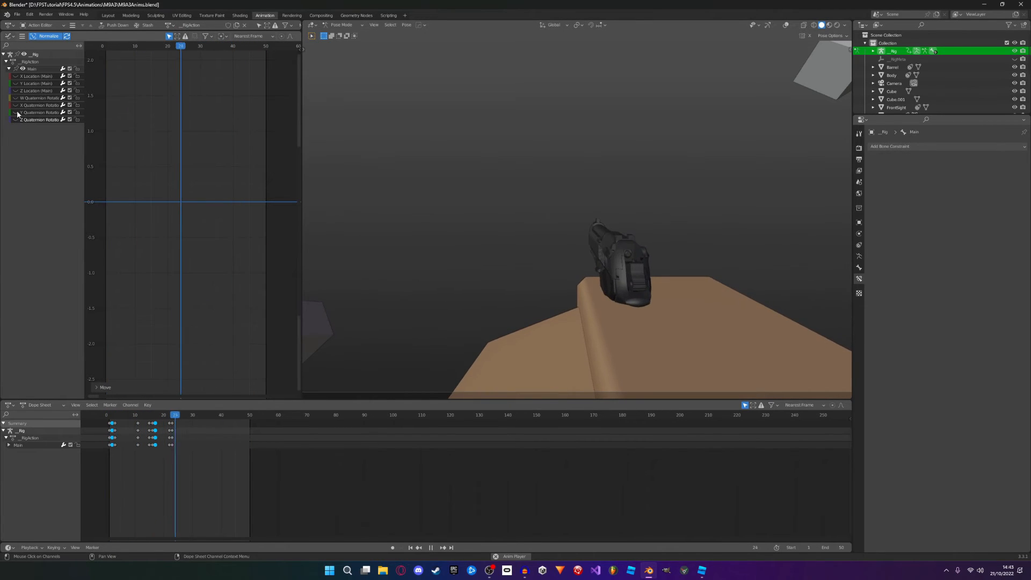
pyautogui.click(16, 106)
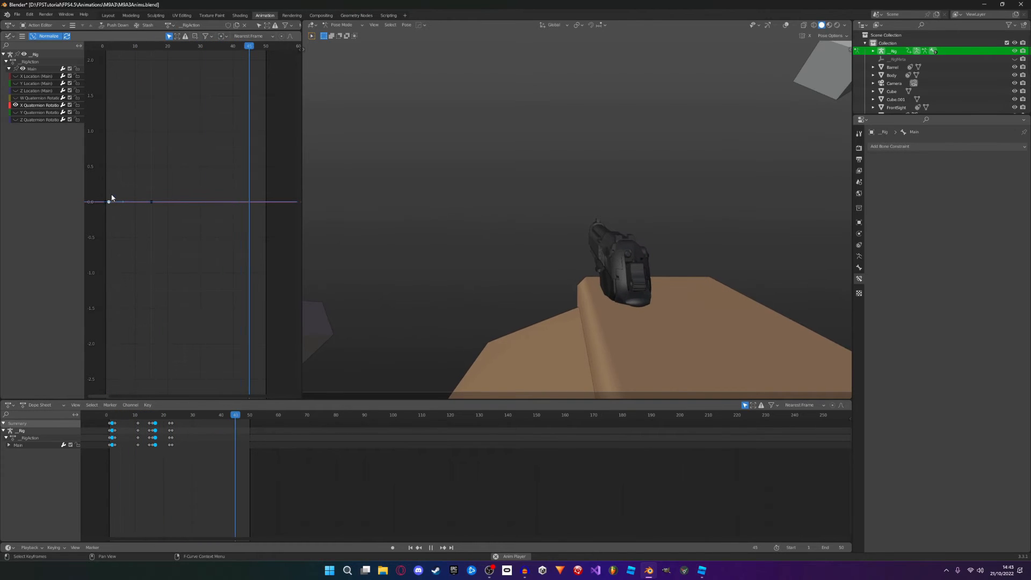
pyautogui.press('space')
pyautogui.moveTo(112, 197); pyautogui.dragTo(132, 172)
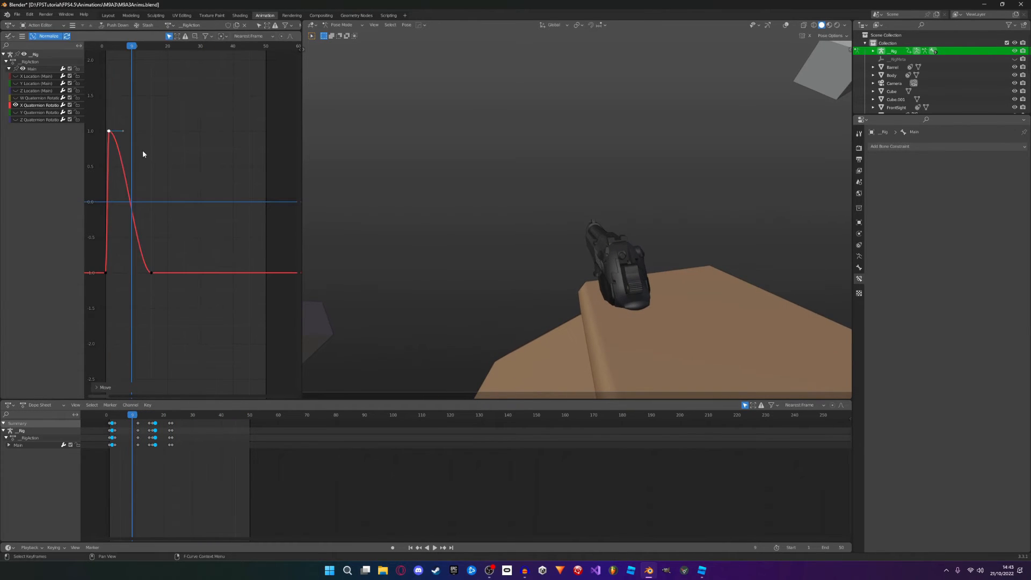
pyautogui.press('g')
pyautogui.press('y')
pyautogui.click(186, 366)
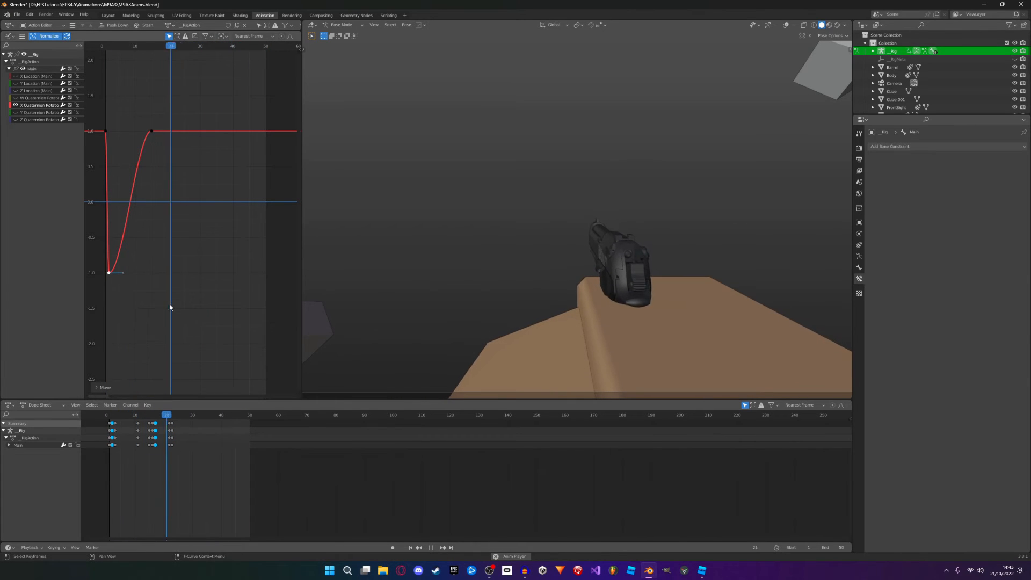
pyautogui.press('g')
pyautogui.press('x')
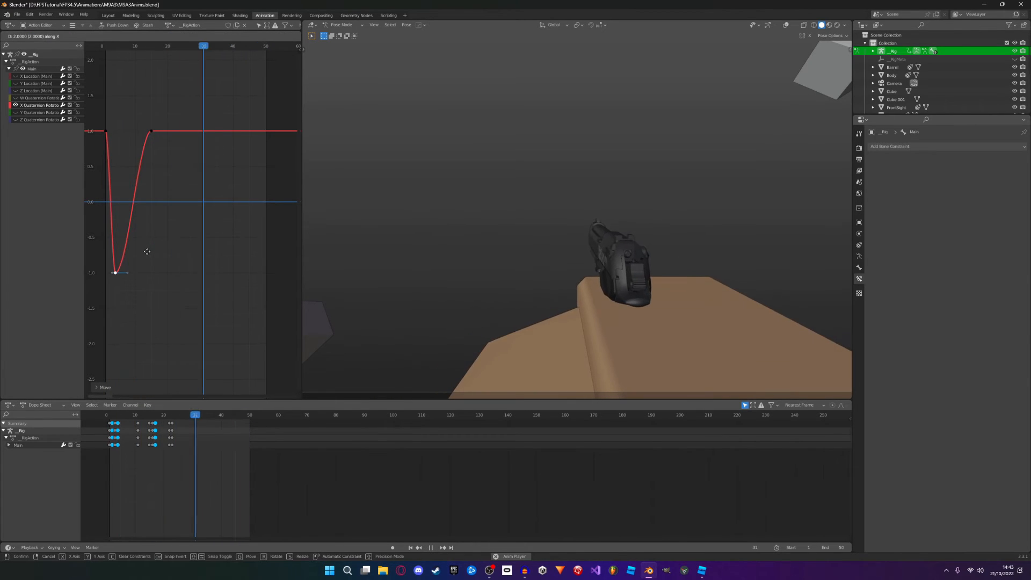
pyautogui.click(144, 251)
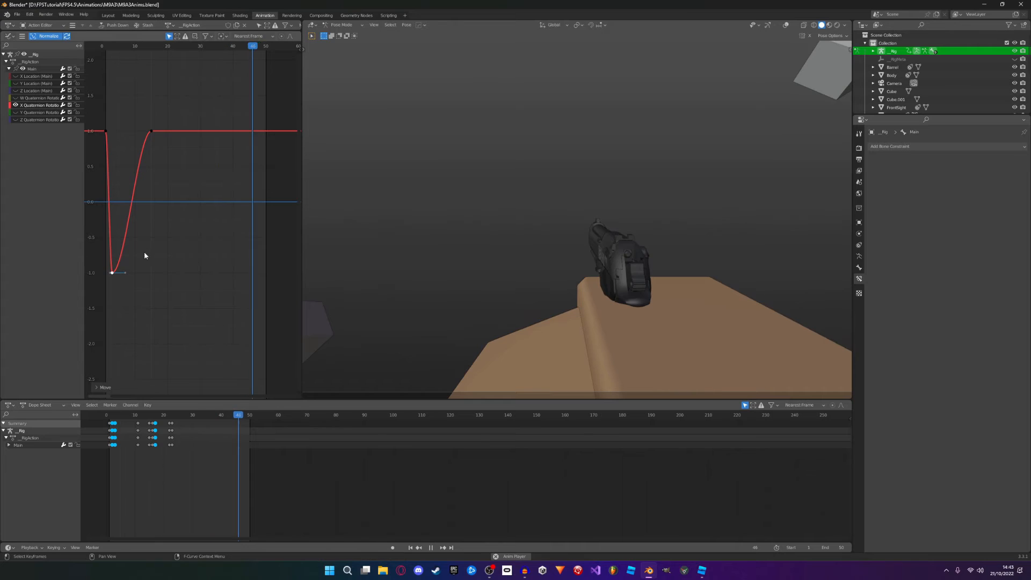
# Step: Move the final X Quaternion Rotation keyframe to frame 20 and add an overshoot at frame 9 and a slight dip at frame 14
pyautogui.click(151, 131)
pyautogui.press('g')
pyautogui.press('x')
pyautogui.hotkey('ctrl', 'z')
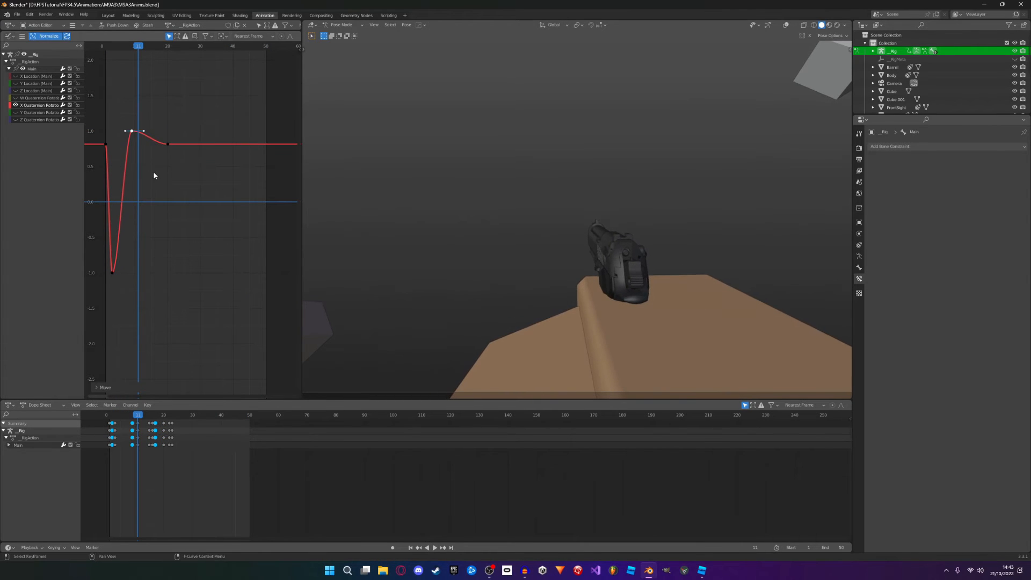
pyautogui.click(176, 202)
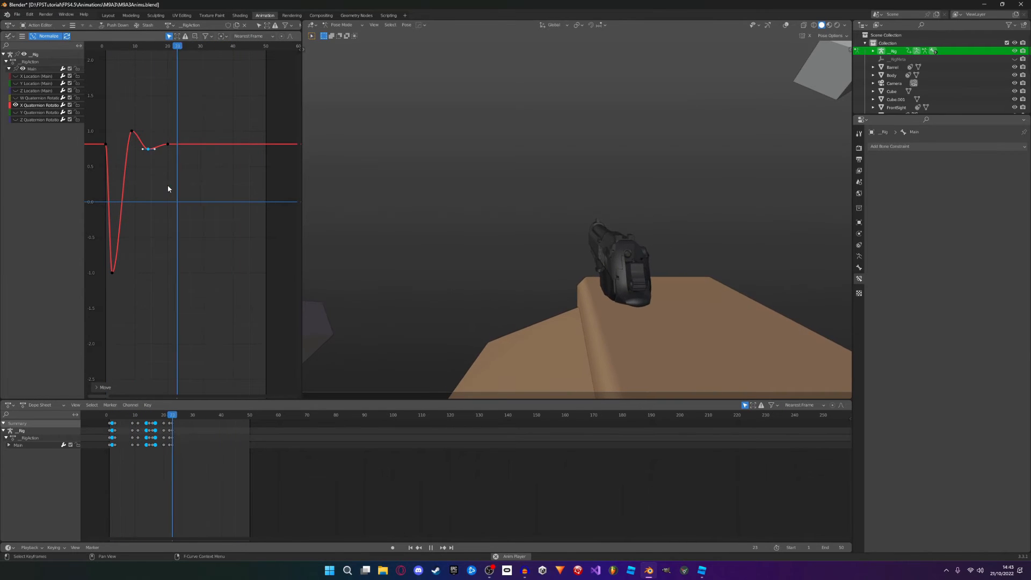
# Step: Reduce the depth of the X Quaternion Rotation kick keyframe and move it to frame 2
pyautogui.moveTo(169, 255); pyautogui.dragTo(96, 290)
pyautogui.press('g')
pyautogui.press('y')
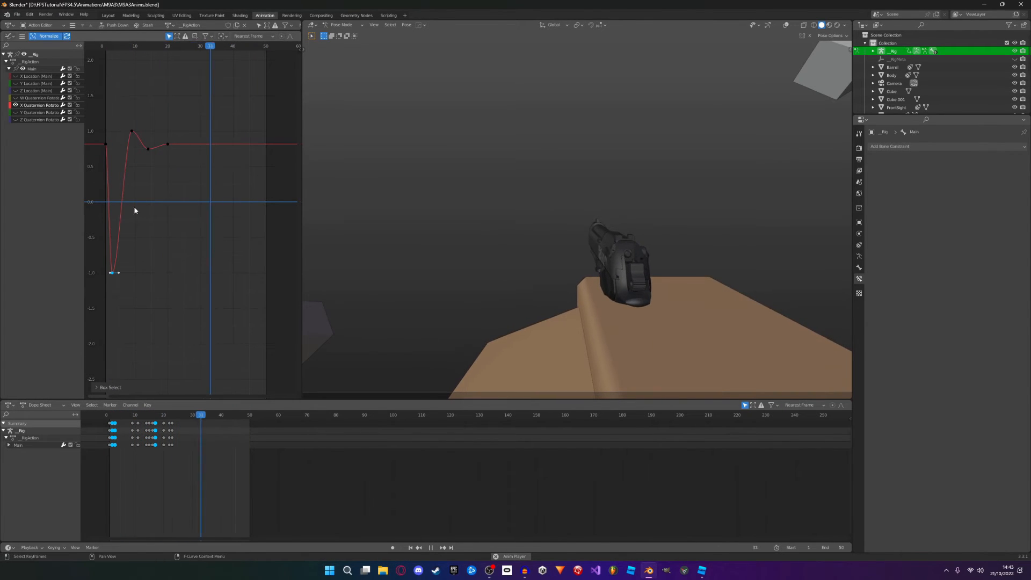
pyautogui.click(140, 141)
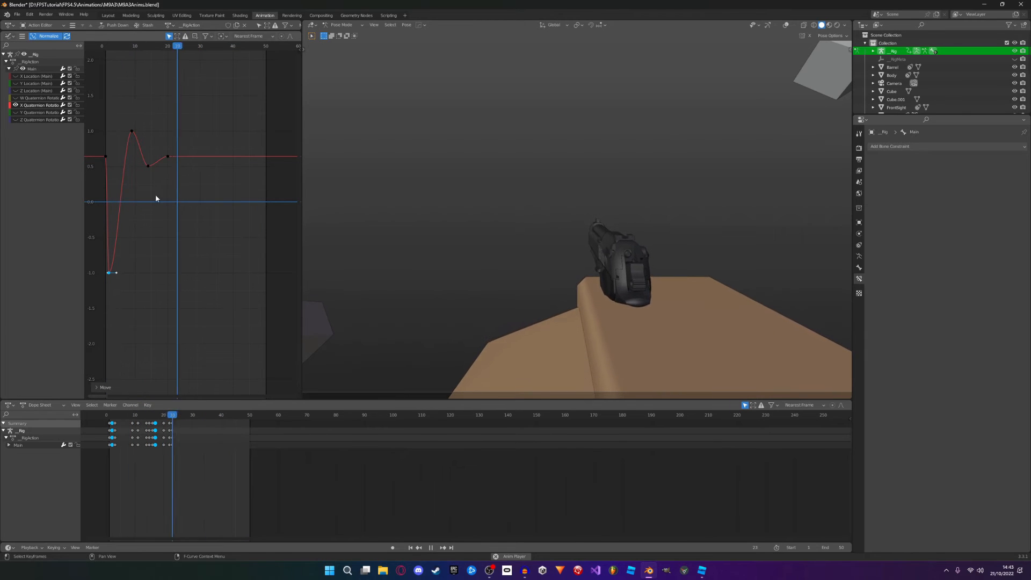
# Step: Show only the Y Quaternion Rotation curve and move its kick keyframe to frame 3, below the resting value
pyautogui.click(19, 105)
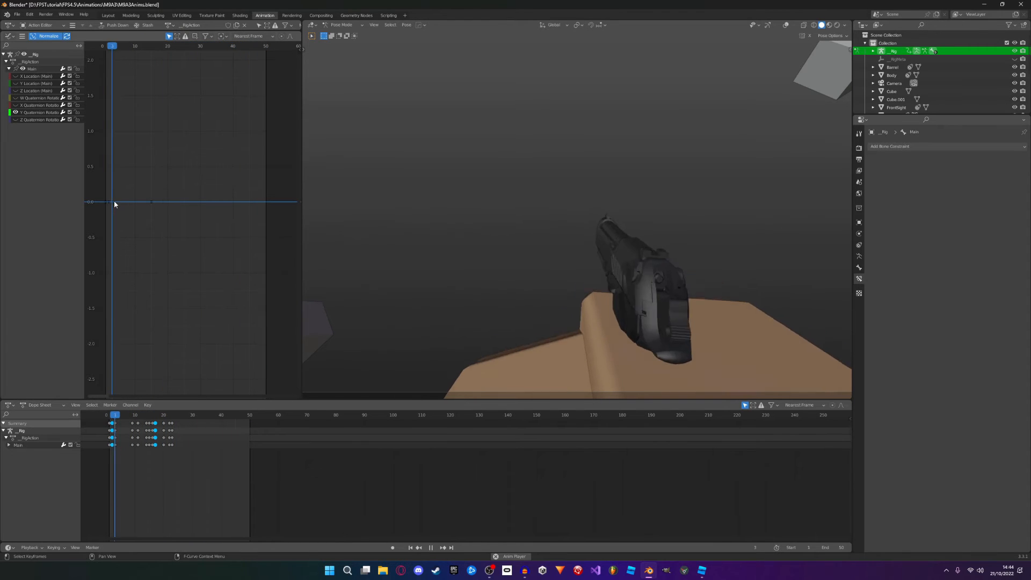
pyautogui.press('space')
pyautogui.press('x')
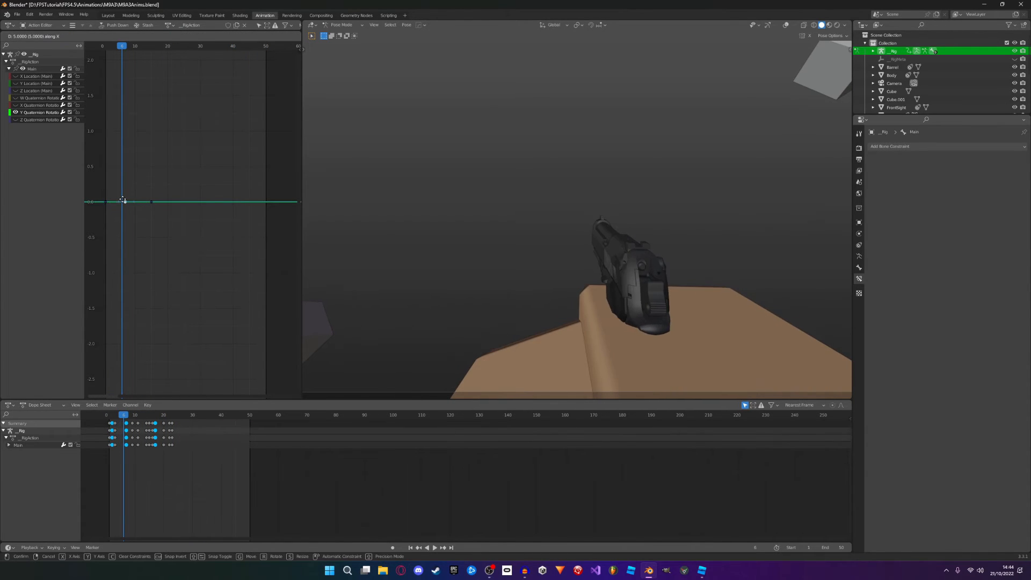
pyautogui.press('g')
pyautogui.press('x')
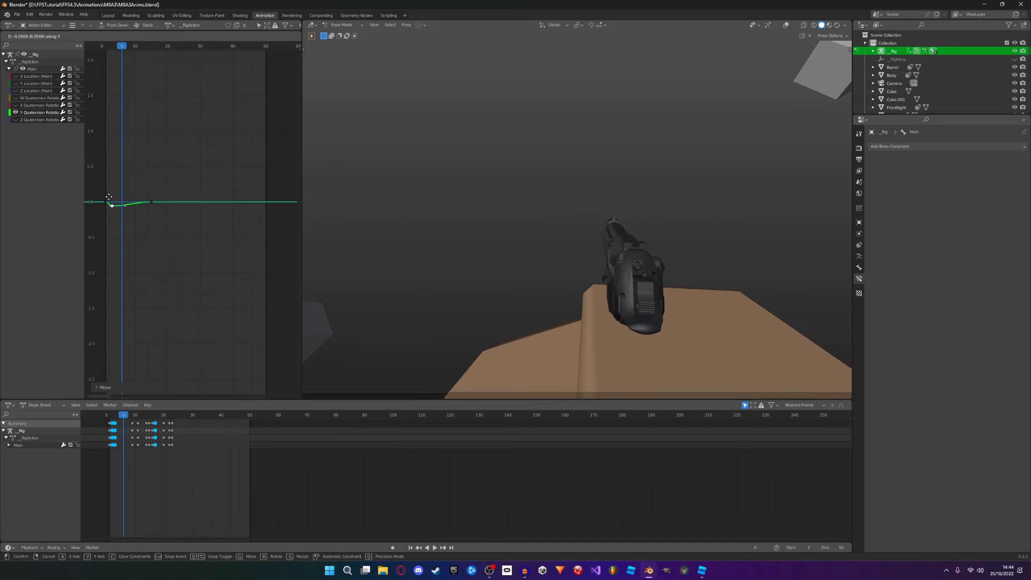
# Step: Paste Y Quaternion Rotation keyframes to form an overshoot at frame 7 and a slight dip at frame 12
pyautogui.hotkey('ctrl', 'v')
pyautogui.press('g')
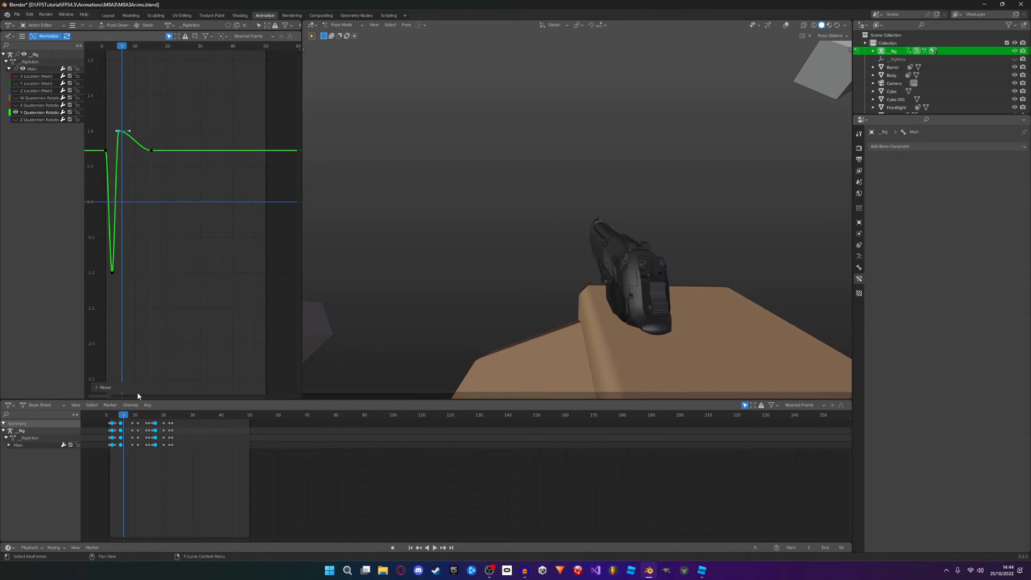
pyautogui.click(154, 289)
pyautogui.hotkey('ctrl', 'space')
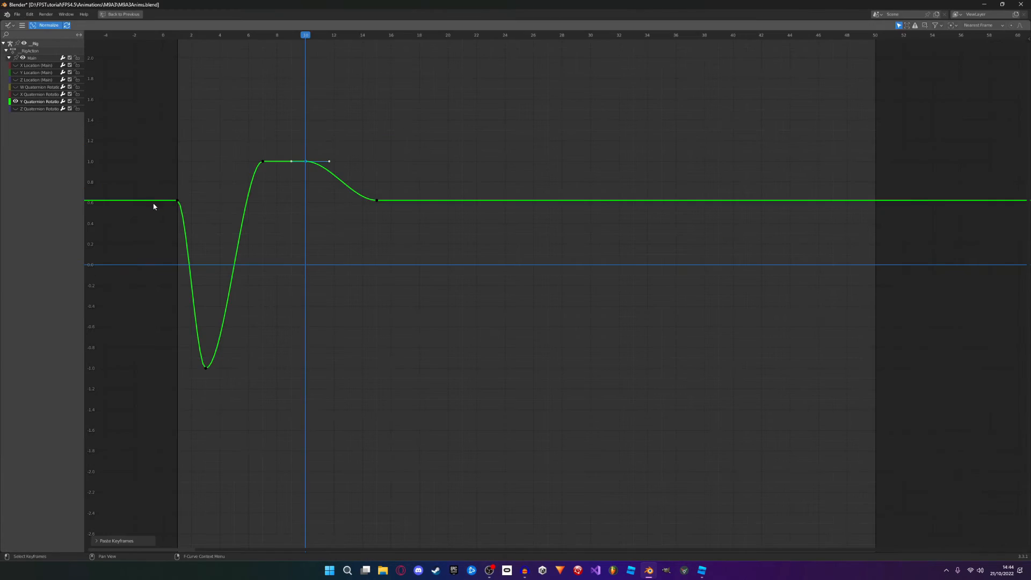
pyautogui.hotkey('ctrl', 'space')
pyautogui.hotkey('ctrl', 'v')
pyautogui.press('g')
pyautogui.click(186, 227)
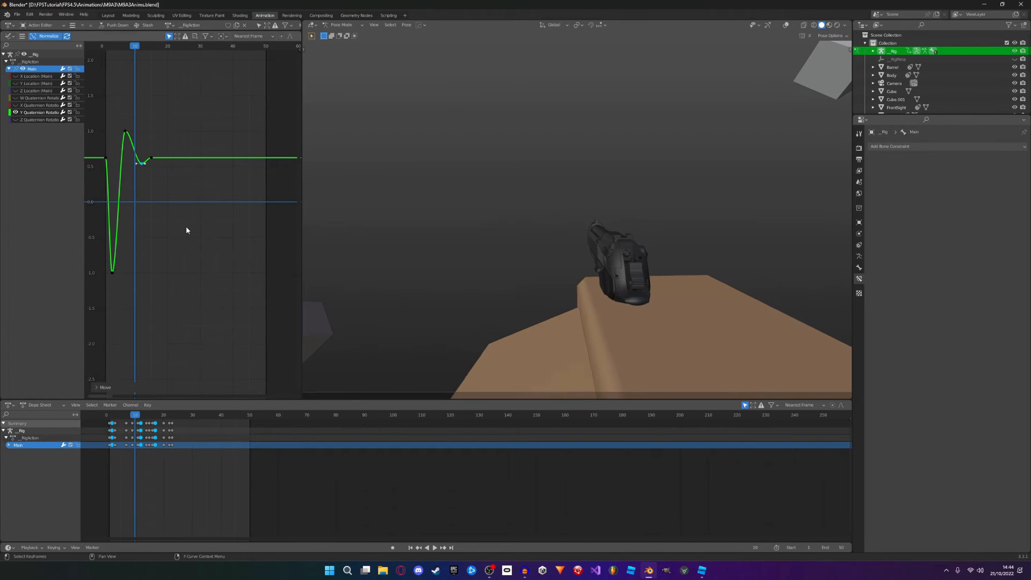
# Step: Play the animation, shift the Y Quaternion Rotation dip to frame 11, and lower the overshoot while moving it to frame 8
pyautogui.press('space')
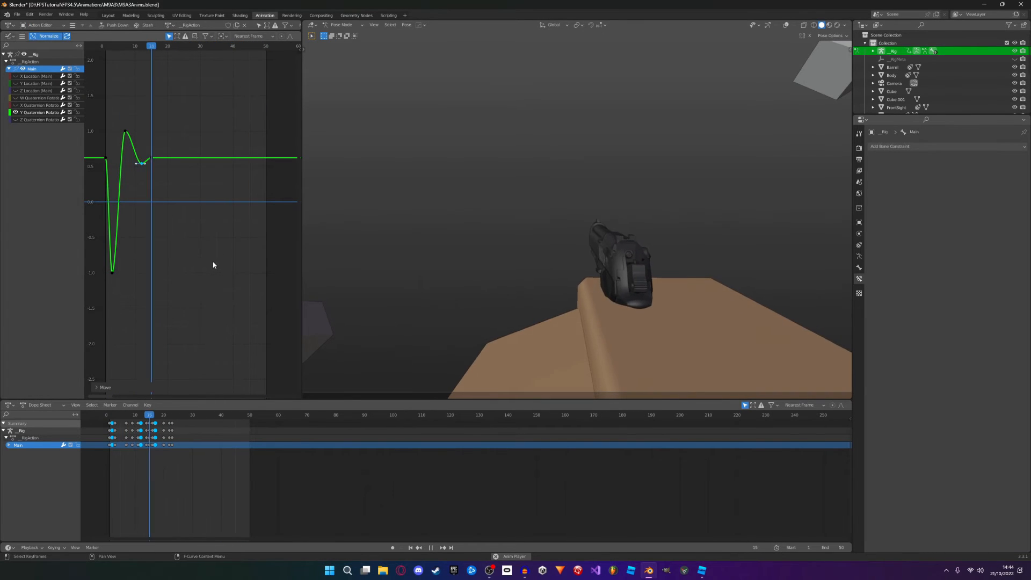
pyautogui.press('Escape')
pyautogui.press('g')
pyautogui.click(191, 237)
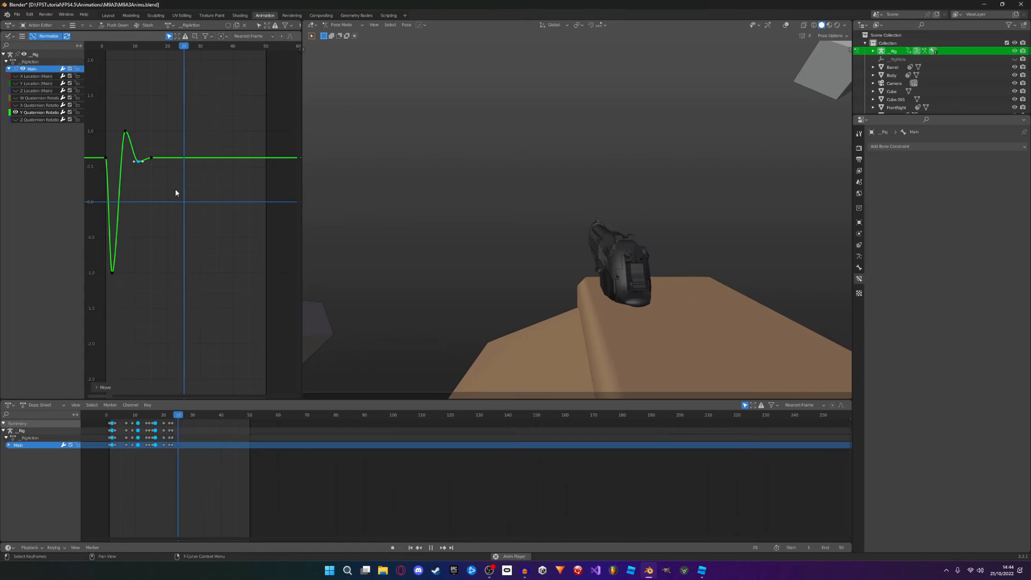
pyautogui.moveTo(126, 132); pyautogui.dragTo(132, 151)
# Step: Reduce the depth of the Y Quaternion Rotation kick keyframe and raise the overshoot keyframe at frame 8
pyautogui.moveTo(129, 287); pyautogui.dragTo(69, 213)
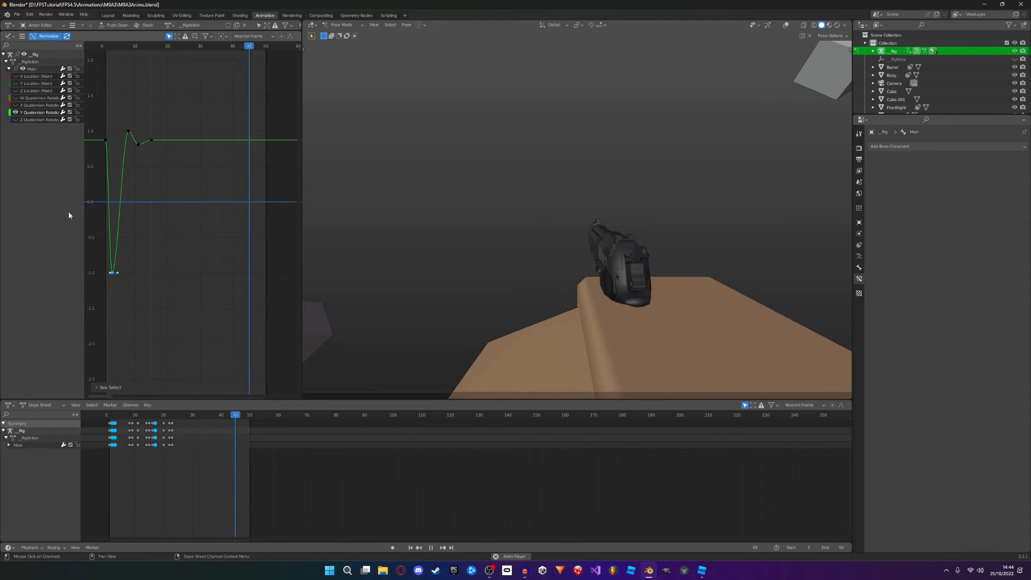
pyautogui.press('g')
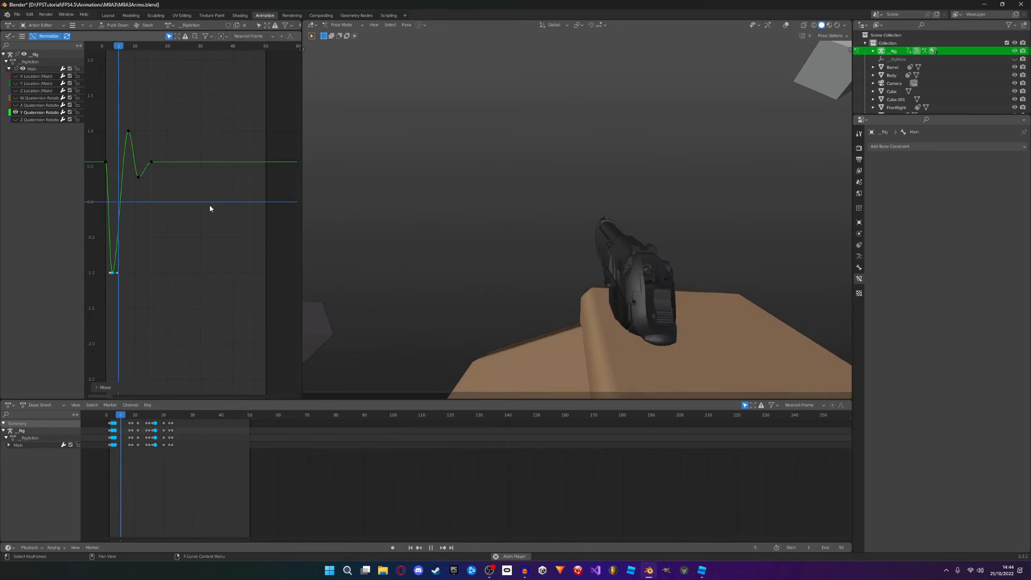
pyautogui.click(206, 214)
pyautogui.moveTo(128, 132); pyautogui.dragTo(131, 92)
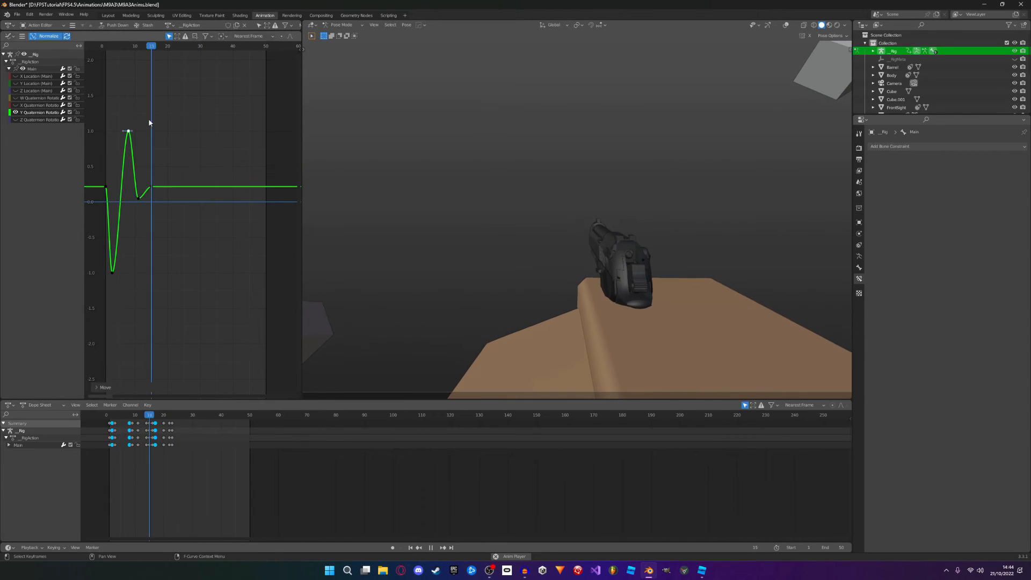
# Step: Deepen the Y Quaternion Rotation dip and move it to frame 13, with the final keyframe moved to frame 17
pyautogui.moveTo(138, 199); pyautogui.dragTo(142, 203)
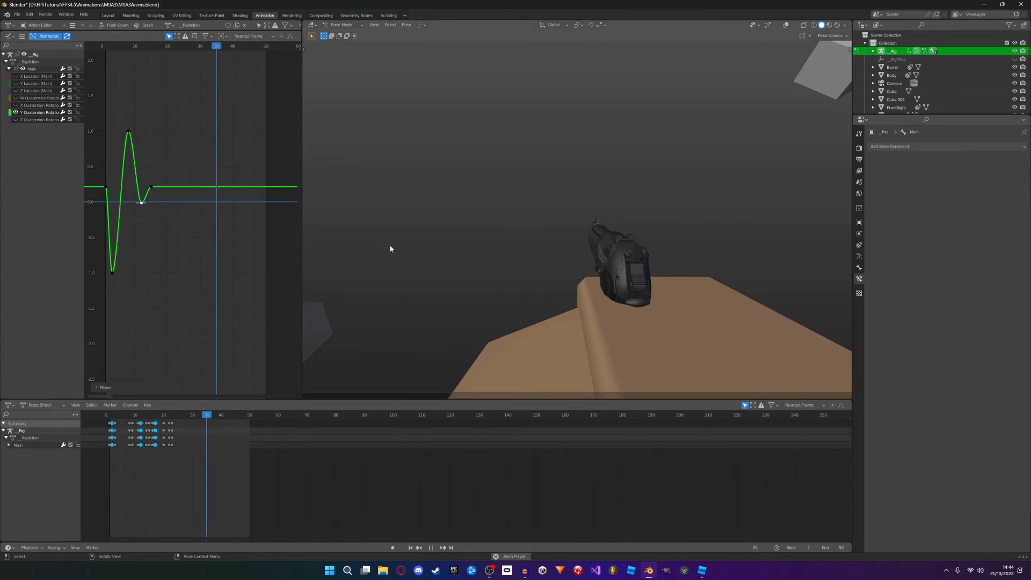
pyautogui.moveTo(142, 203); pyautogui.dragTo(142, 224)
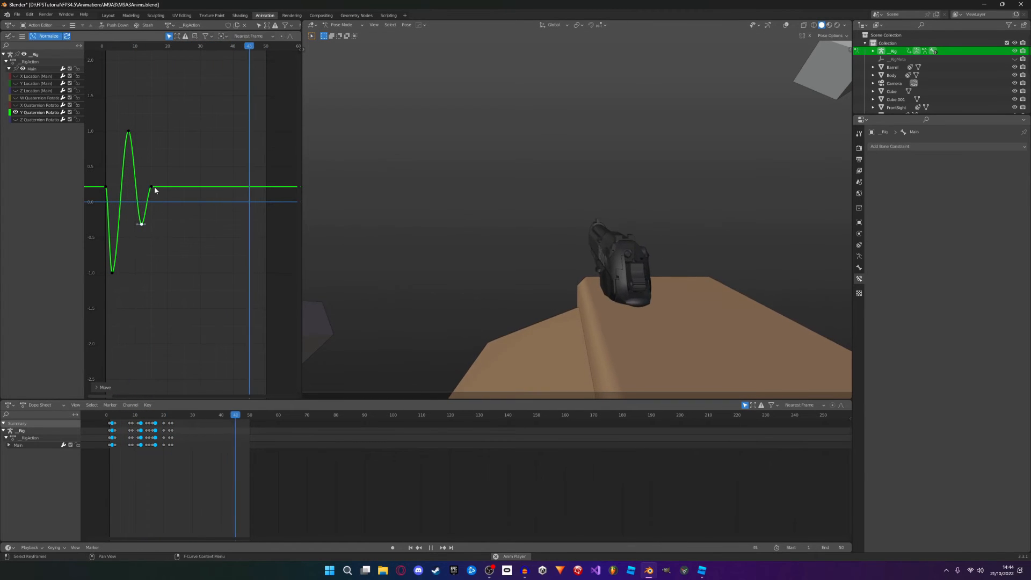
pyautogui.moveTo(155, 189); pyautogui.dragTo(161, 190)
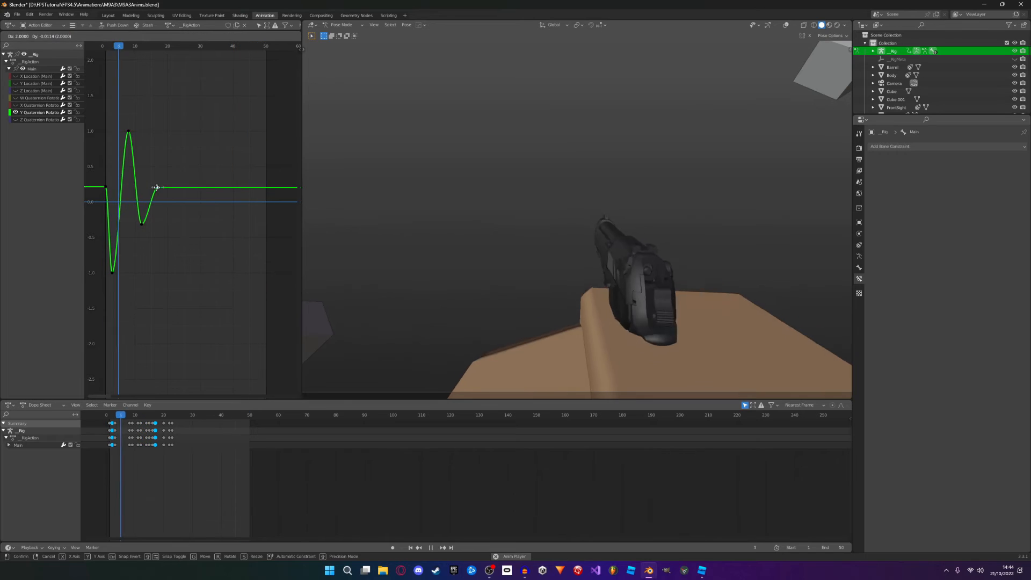
pyautogui.moveTo(142, 224); pyautogui.dragTo(145, 224)
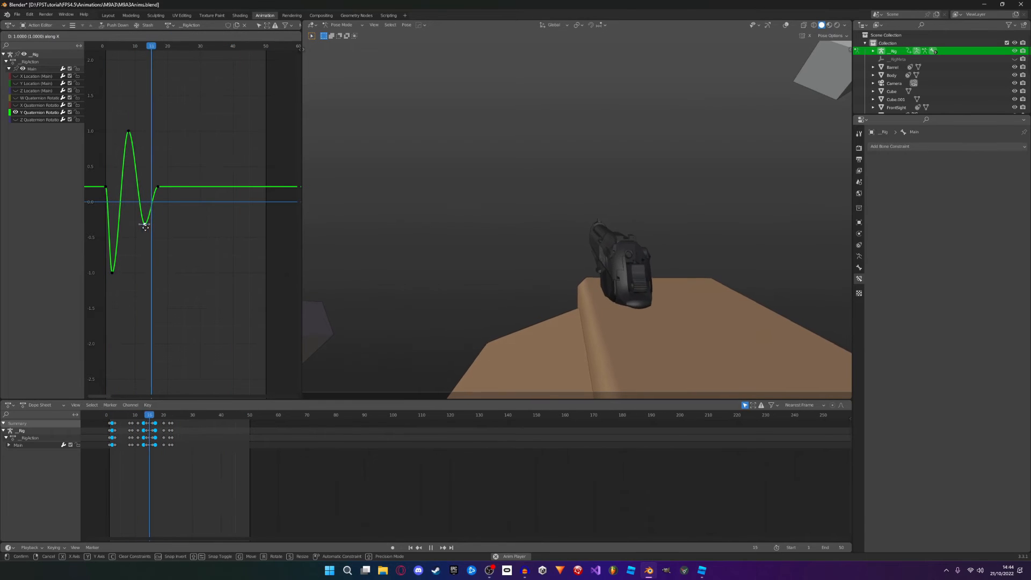
pyautogui.click(182, 234)
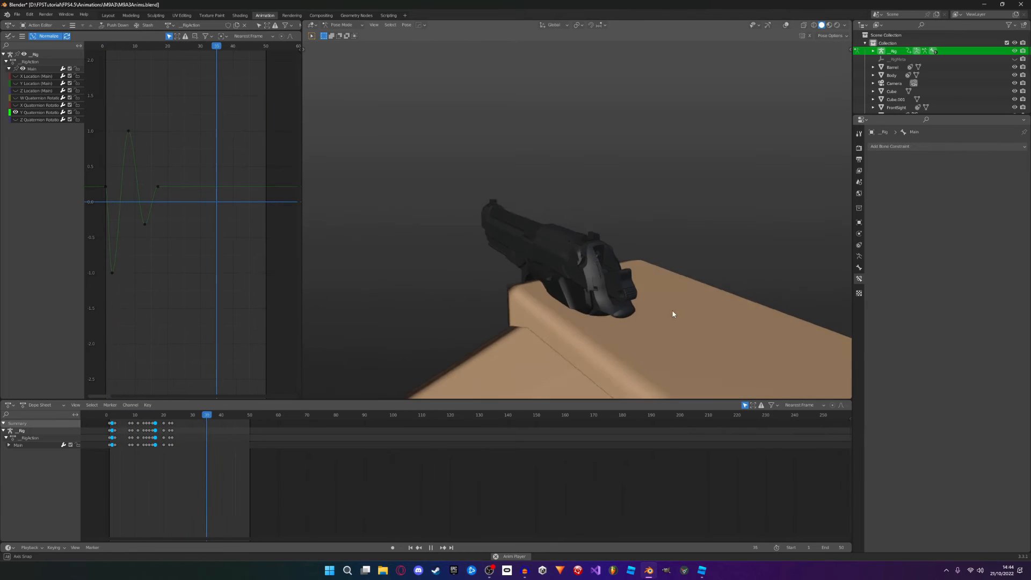
# Step: Turn the viewport overlays and gizmos back on and save the file
pyautogui.click(786, 25)
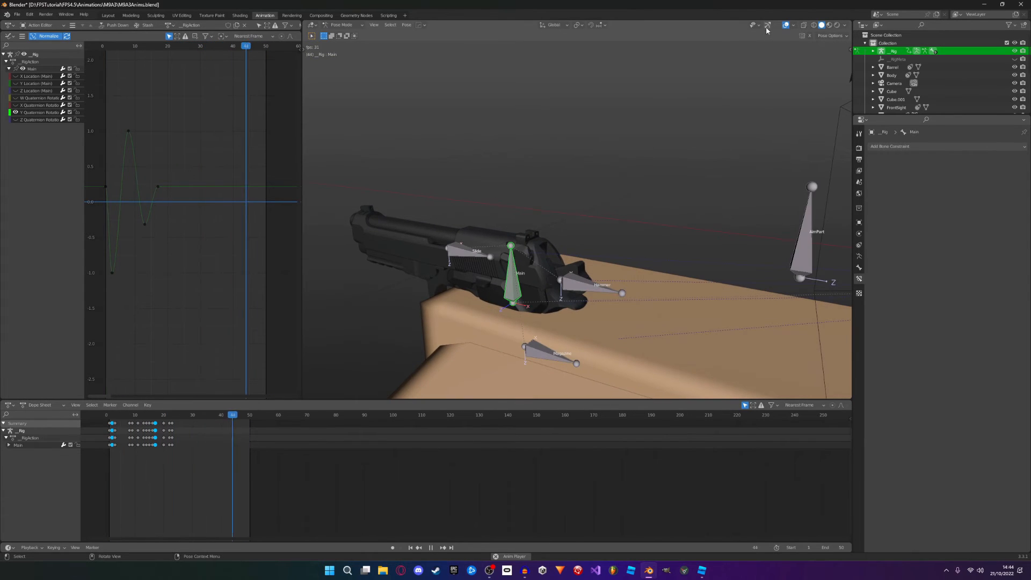
pyautogui.click(768, 25)
pyautogui.hotkey('ctrl', 's')
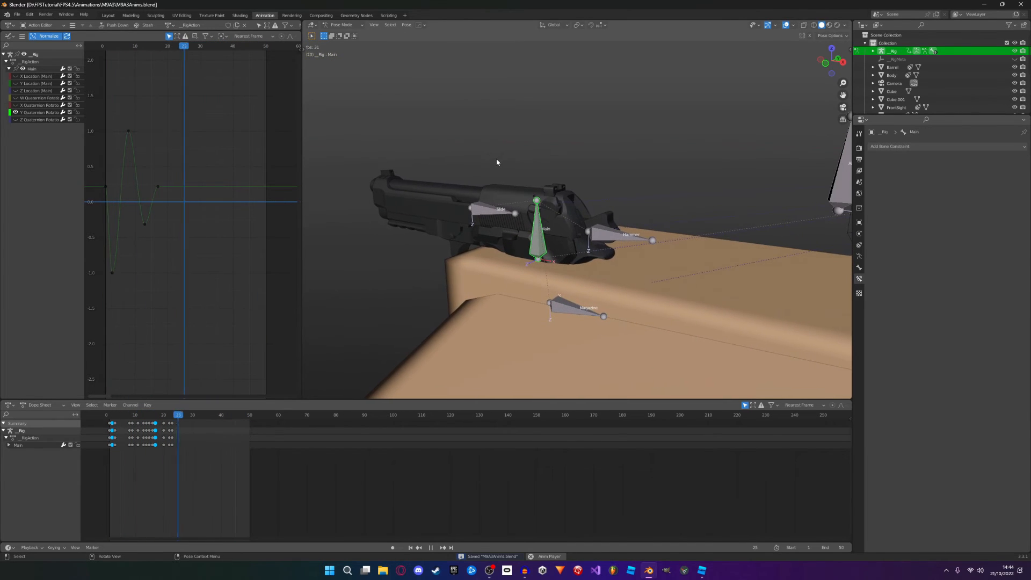
pyautogui.press('g')
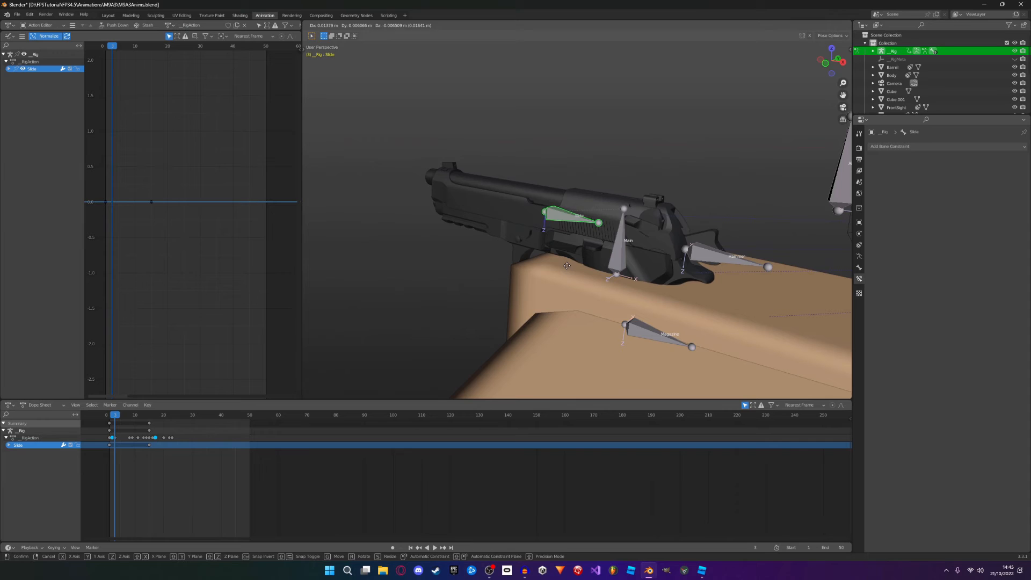
pyautogui.press('x')
pyautogui.press('x')
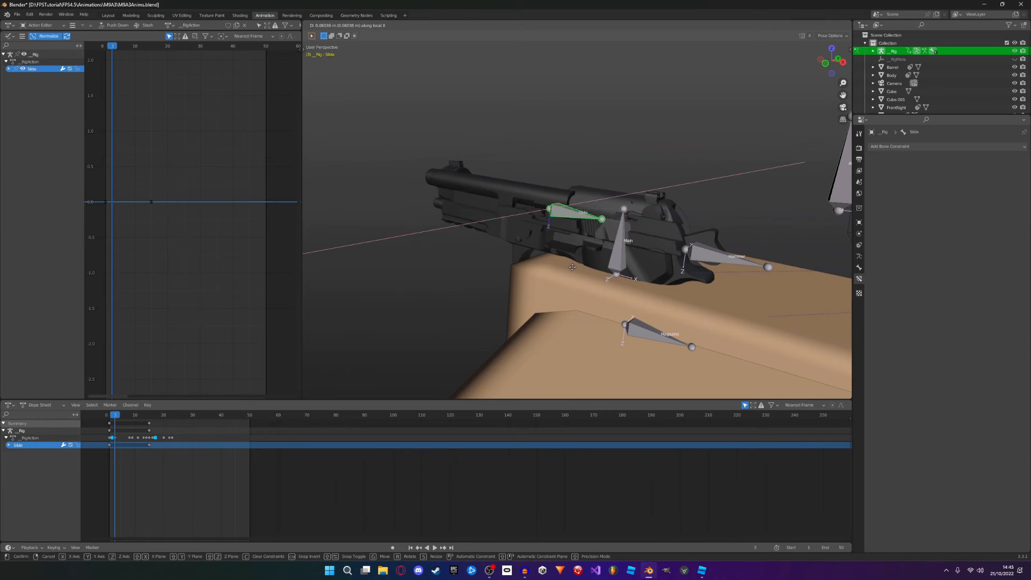
pyautogui.rightClick(575, 268)
# Step: Pull the Slide bone backward along its local Y axis at frame 3 so the pistol's slide is open
pyautogui.press('g')
pyautogui.press('y')
pyautogui.press('y')
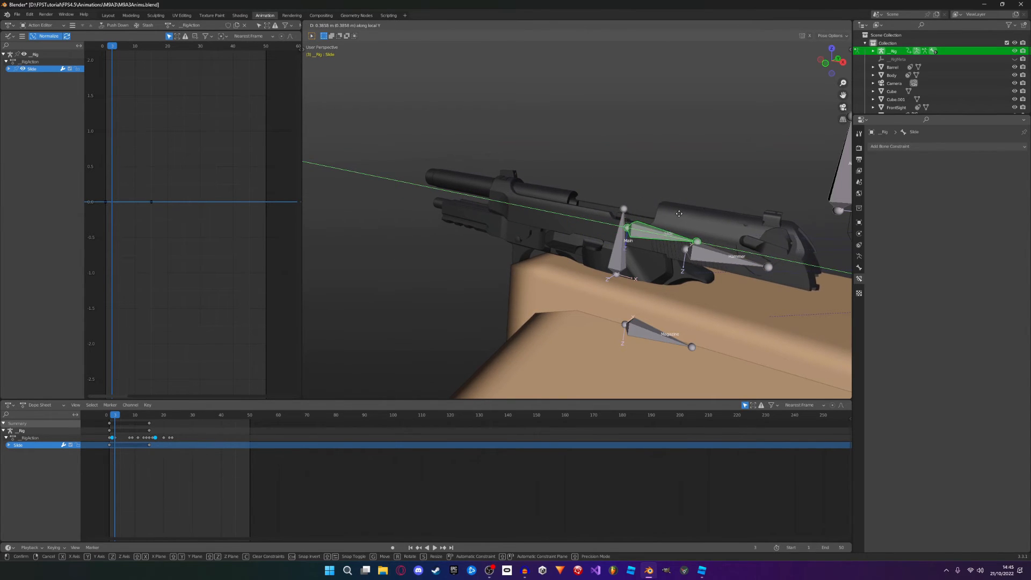
pyautogui.click(687, 219)
pyautogui.moveTo(679, 218); pyautogui.dragTo(538, 215, button='middle')
pyautogui.press('g')
pyautogui.press('y')
pyautogui.press('y')
pyautogui.click(575, 224)
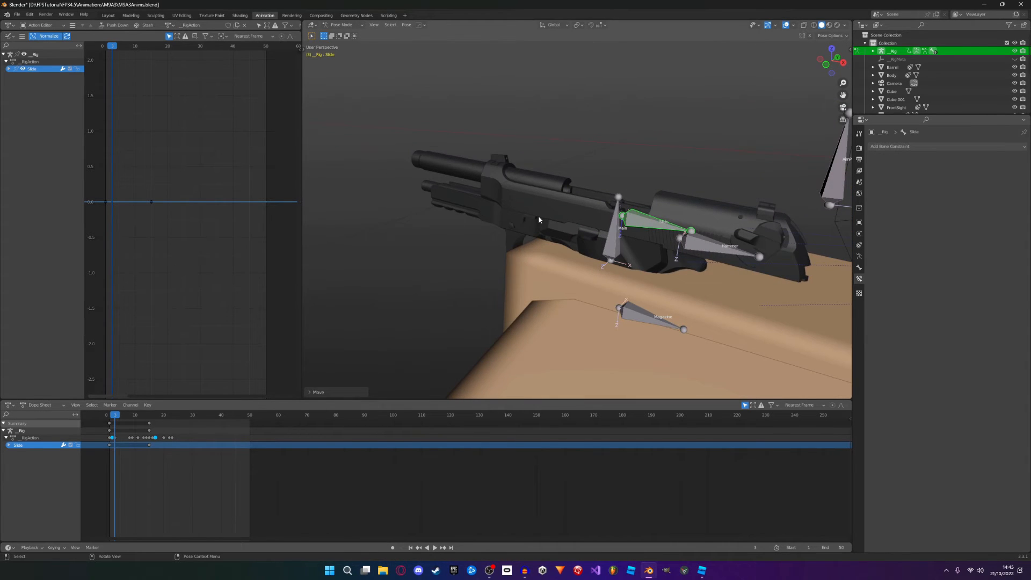
pyautogui.press('g')
pyautogui.press('y')
pyautogui.press('y')
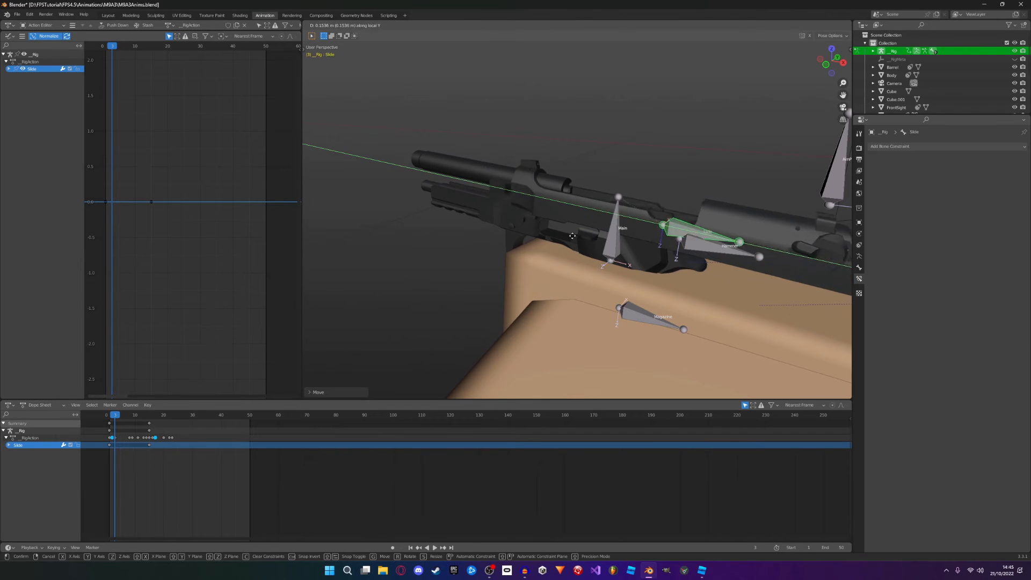
pyautogui.press('y')
pyautogui.press('x')
pyautogui.press('x')
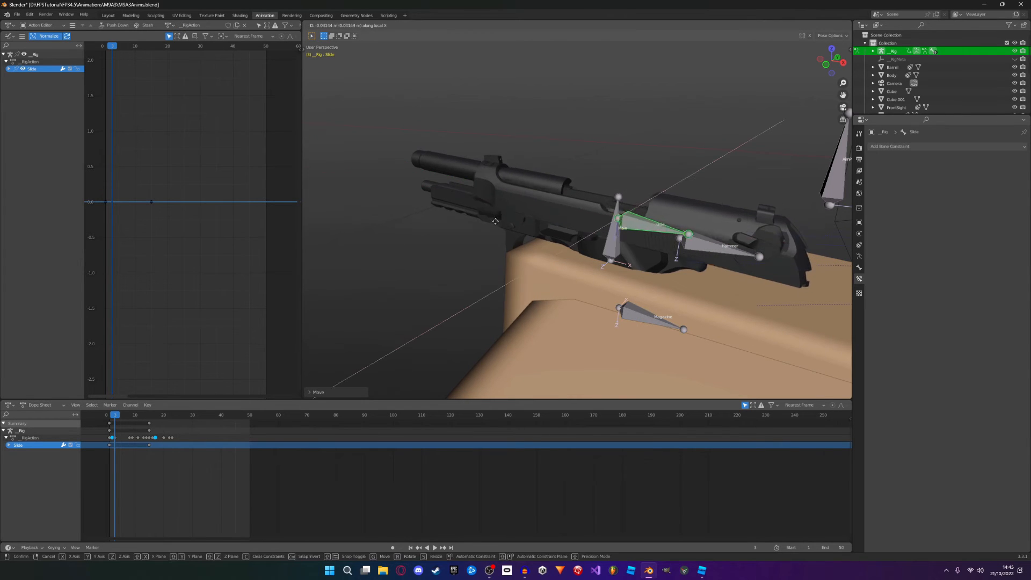
pyautogui.rightClick(461, 210)
pyautogui.press('g')
pyautogui.press('z')
pyautogui.rightClick(449, 207)
pyautogui.press('g')
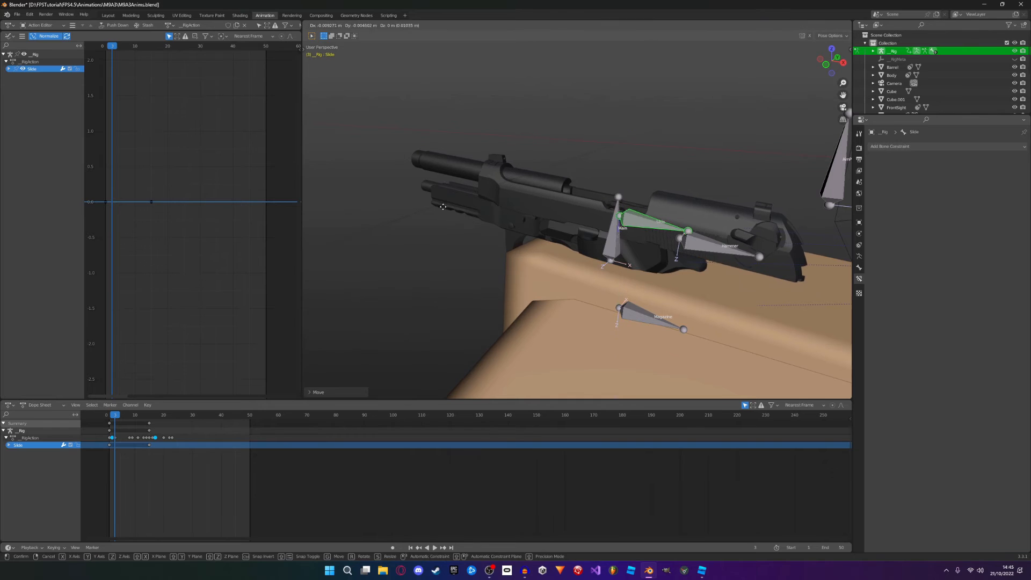
pyautogui.press('z')
pyautogui.press('z')
pyautogui.rightClick(369, 185)
# Step: Insert a Location & Rotation keyframe for the Slide bone's open pose at frame 3 and play the animation
pyautogui.press('i')
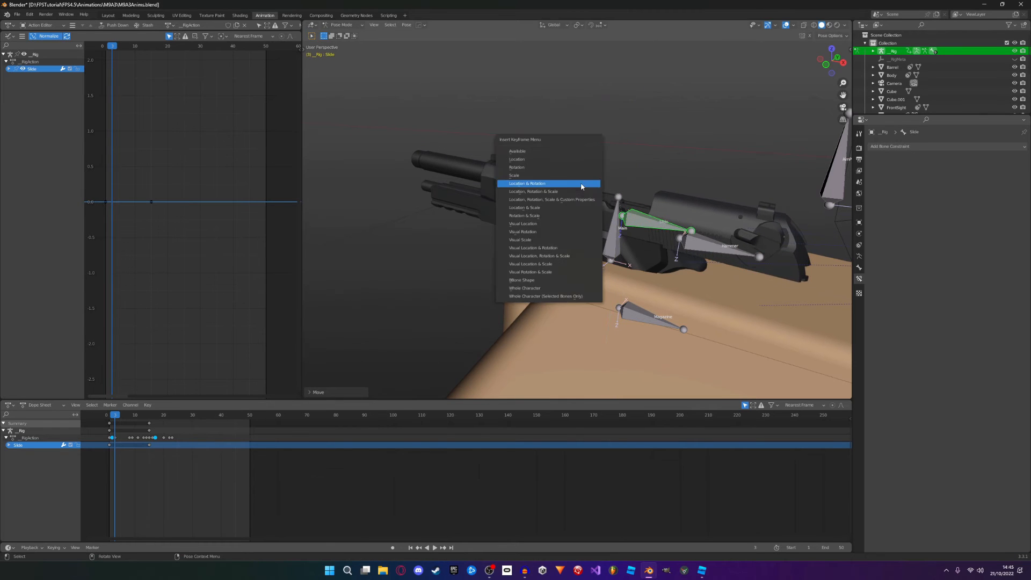
pyautogui.click(580, 185)
pyautogui.press('space')
pyautogui.press('space')
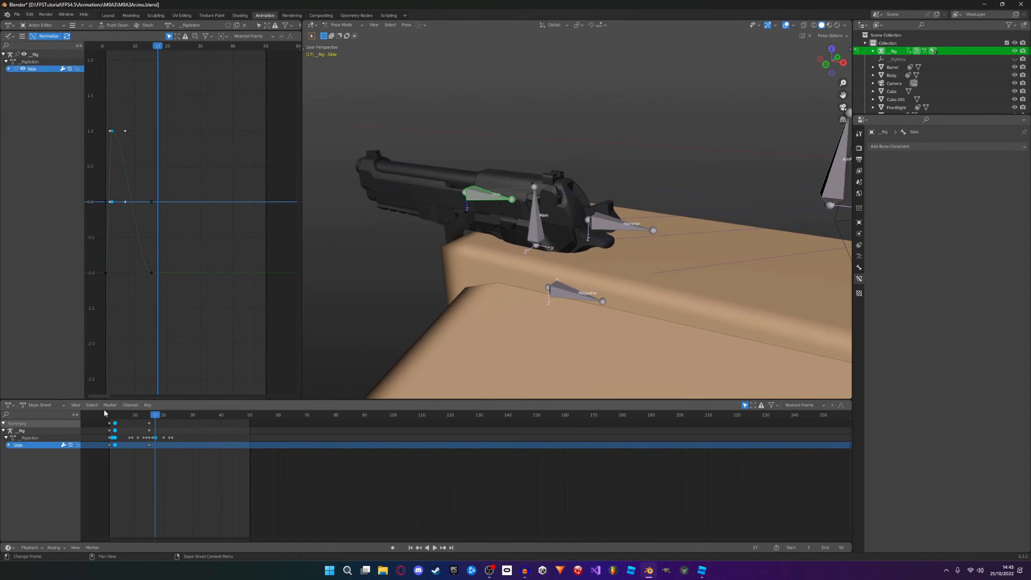
pyautogui.click(107, 414)
pyautogui.press('space')
pyautogui.moveTo(517, 200)
pyautogui.mouseDown(button='middle')
pyautogui.moveTo(495, 179)
pyautogui.moveTo(524, 214)
pyautogui.mouseUp(button='middle')
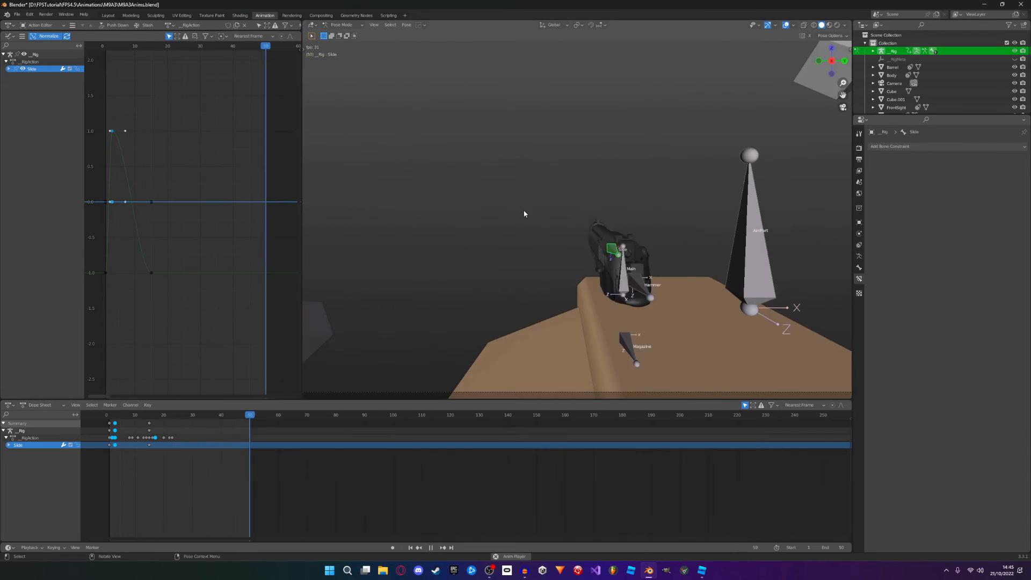
# Step: Move the Slide bone's closing keyframe earlier to frame 5, checking its timing in playback with the overlays hidden
pyautogui.click(149, 423)
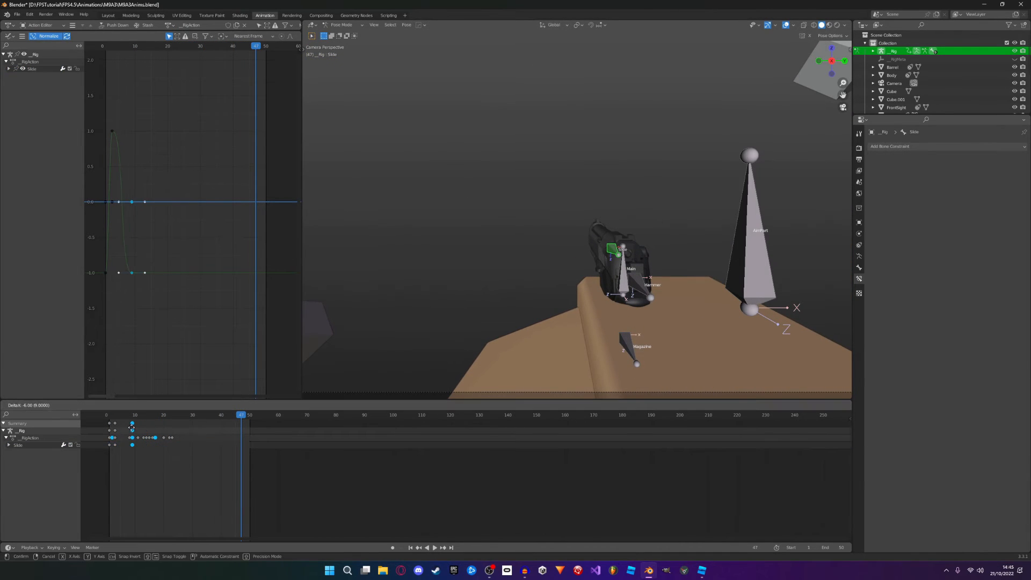
pyautogui.press('space')
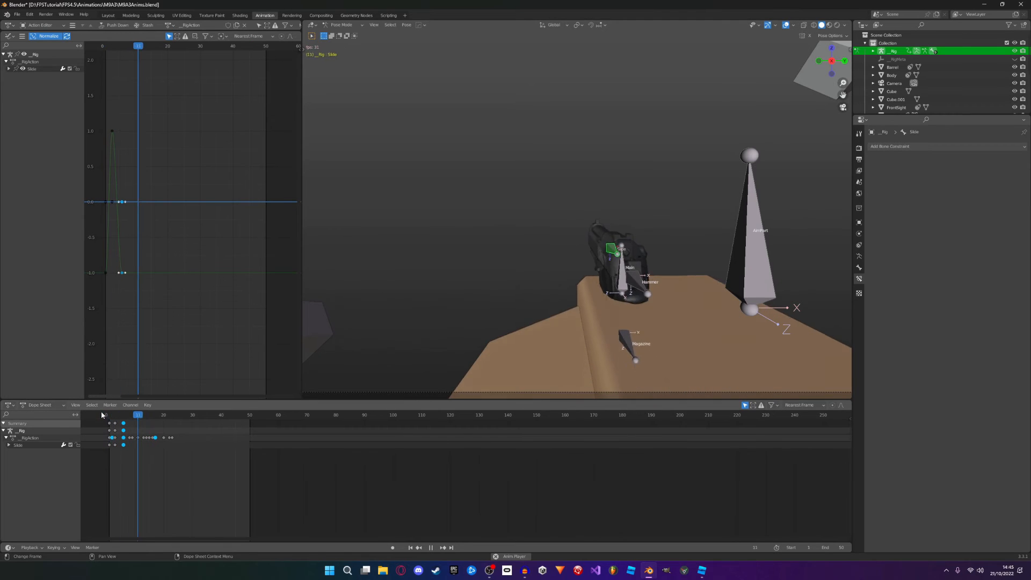
pyautogui.scroll(3, 611, 284)
pyautogui.scroll(-3, 612, 288)
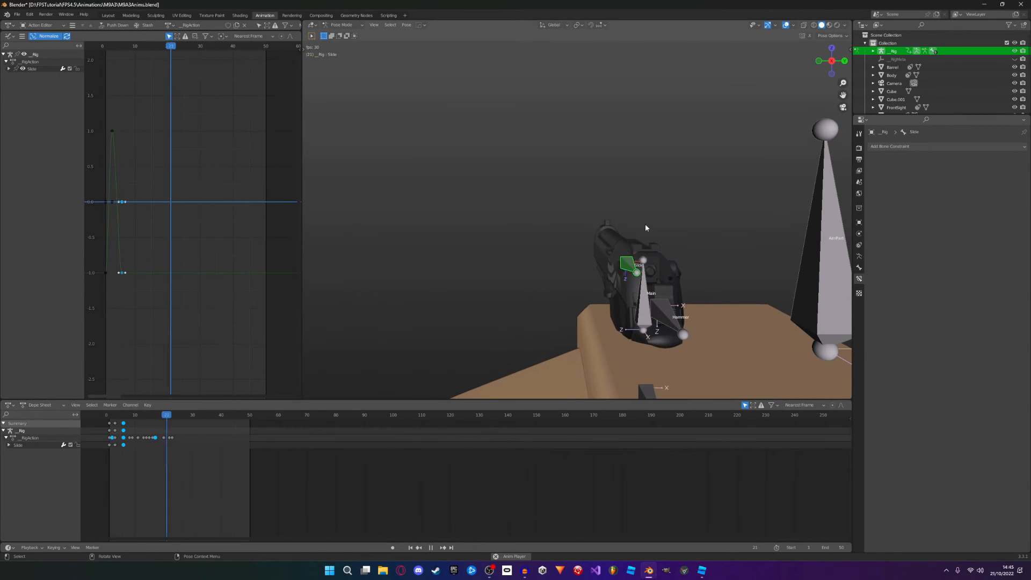
pyautogui.hotkey('shift', 'alt', 'z')
pyautogui.scroll(-2, 515, 254)
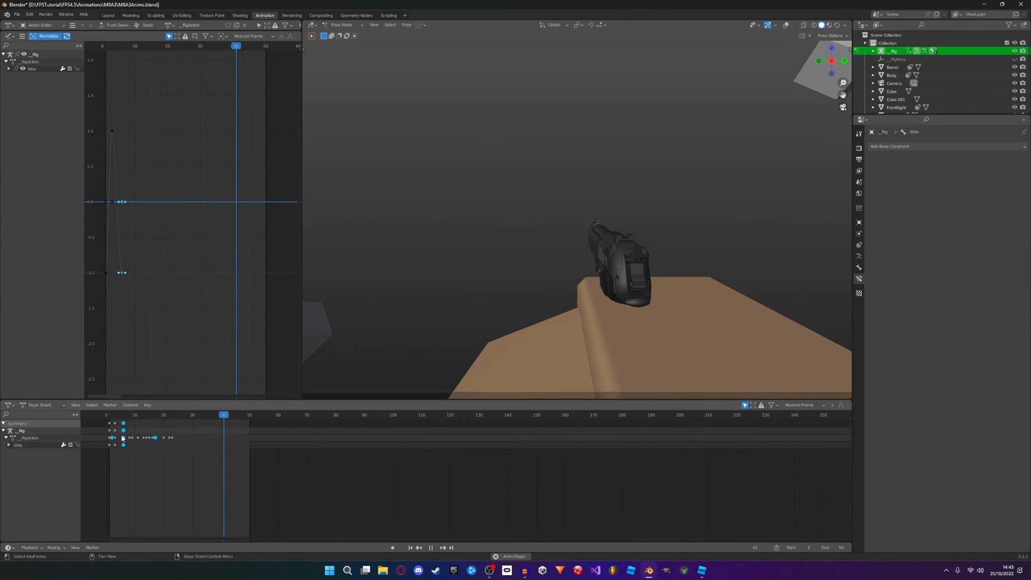
pyautogui.moveTo(123, 437)
pyautogui.mouseDown()
pyautogui.moveTo(134, 431)
pyautogui.moveTo(120, 426)
pyautogui.mouseUp()
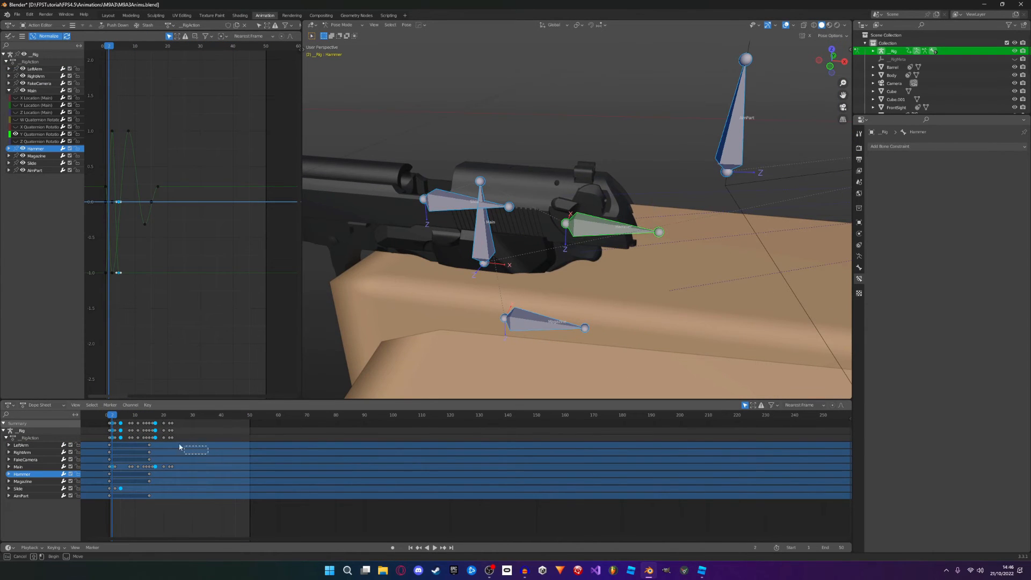
# Step: Shift all bones' keyframes one frame later and duplicate the starting-pose keyframes at frame 1
pyautogui.moveTo(90, 429); pyautogui.dragTo(116, 432)
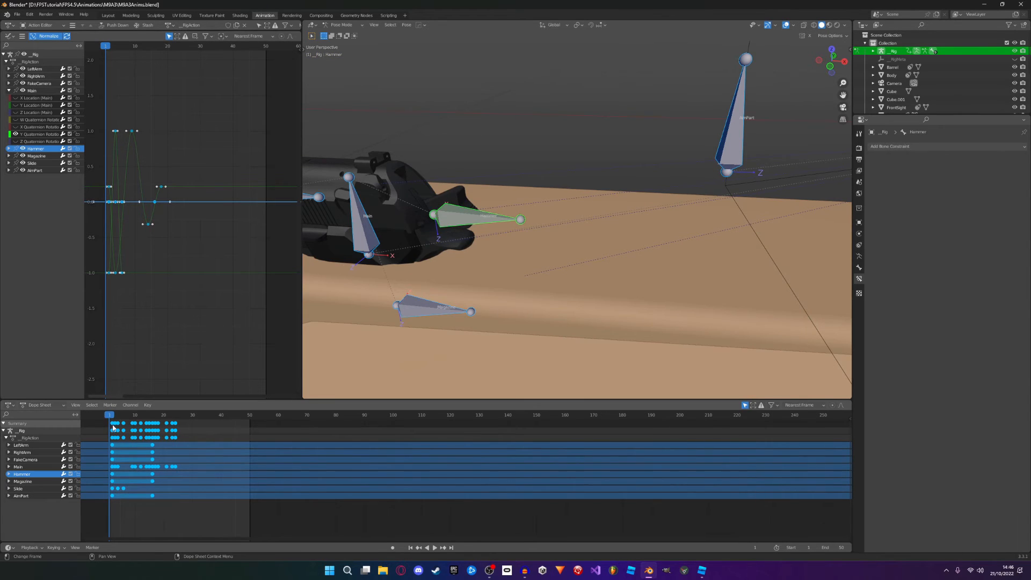
pyautogui.click(113, 428)
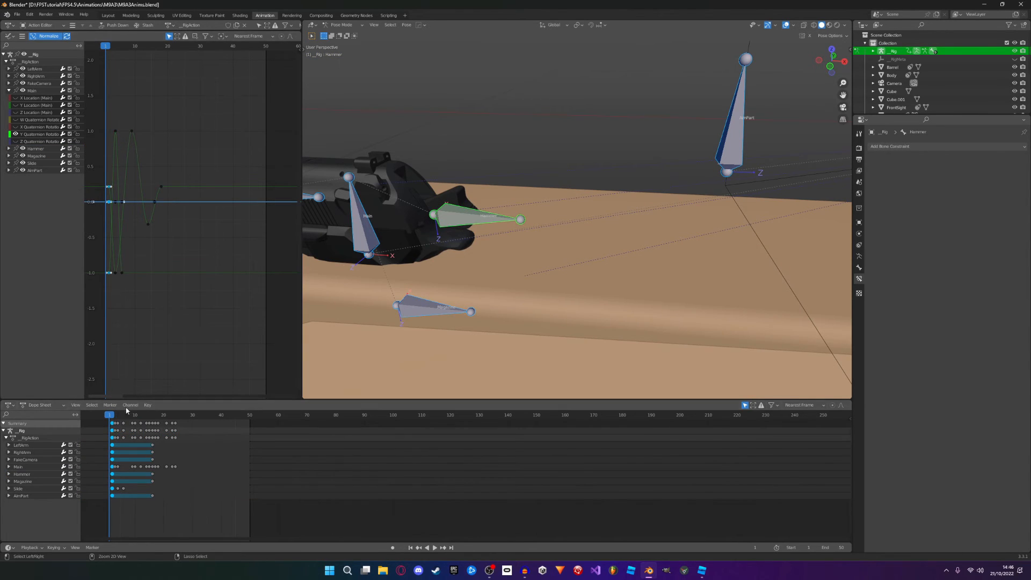
pyautogui.moveTo(203, 449); pyautogui.dragTo(393, 457, button='middle')
pyautogui.scroll(4, 349, 454)
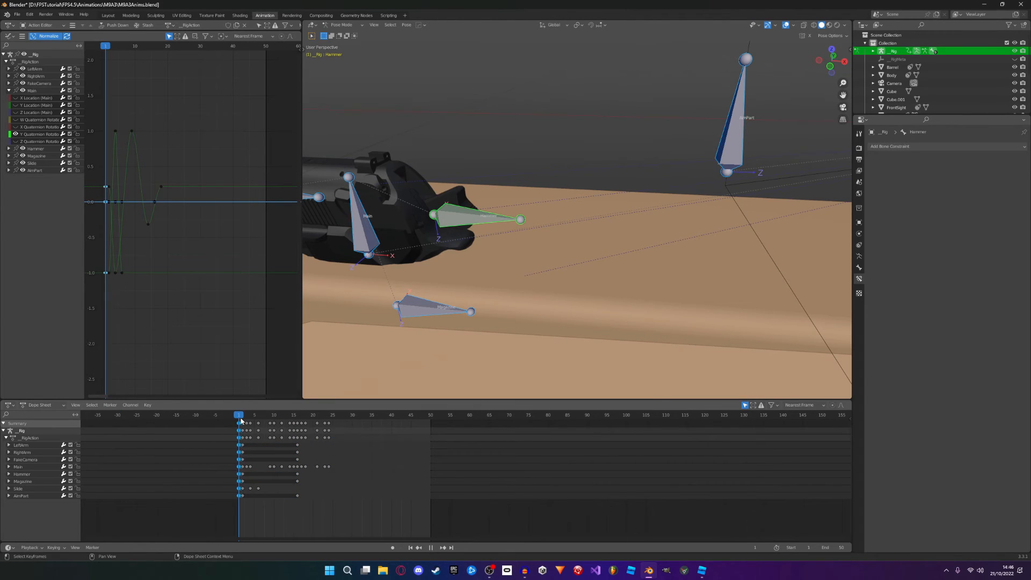
# Step: Select the Hammer bone at frame 2 and try to rotate it about its local X axis
pyautogui.click(473, 218)
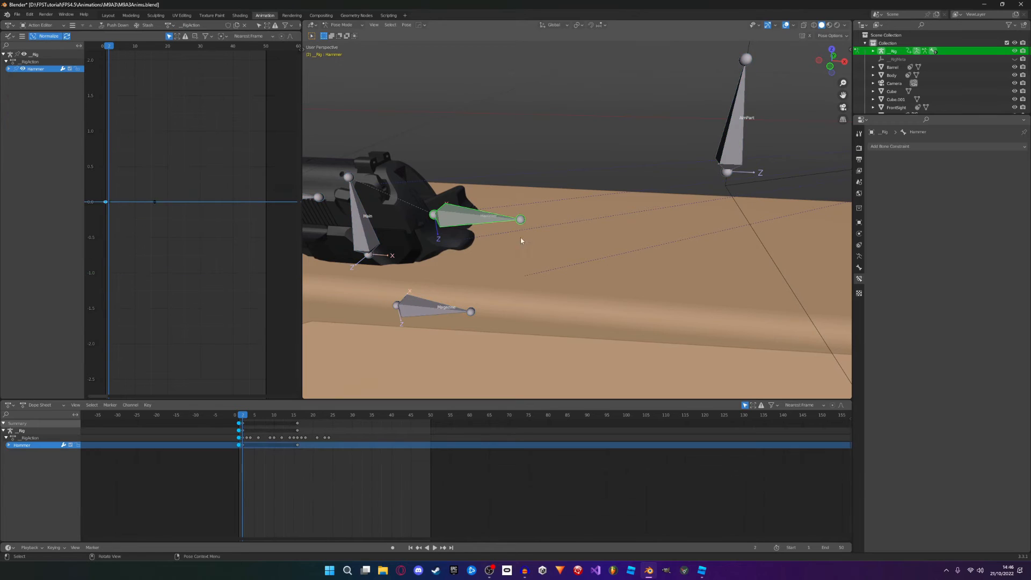
pyautogui.press('r')
pyautogui.press('x')
pyautogui.press('x')
pyautogui.rightClick(443, 189)
# Step: Rotate the Hammer bone about its local X axis at frame 2 so it swings forward and upright
pyautogui.moveTo(451, 186); pyautogui.dragTo(409, 177, button='middle')
pyautogui.press('KP_0')
pyautogui.scroll(6, 670, 307)
pyautogui.scroll(4, 670, 307)
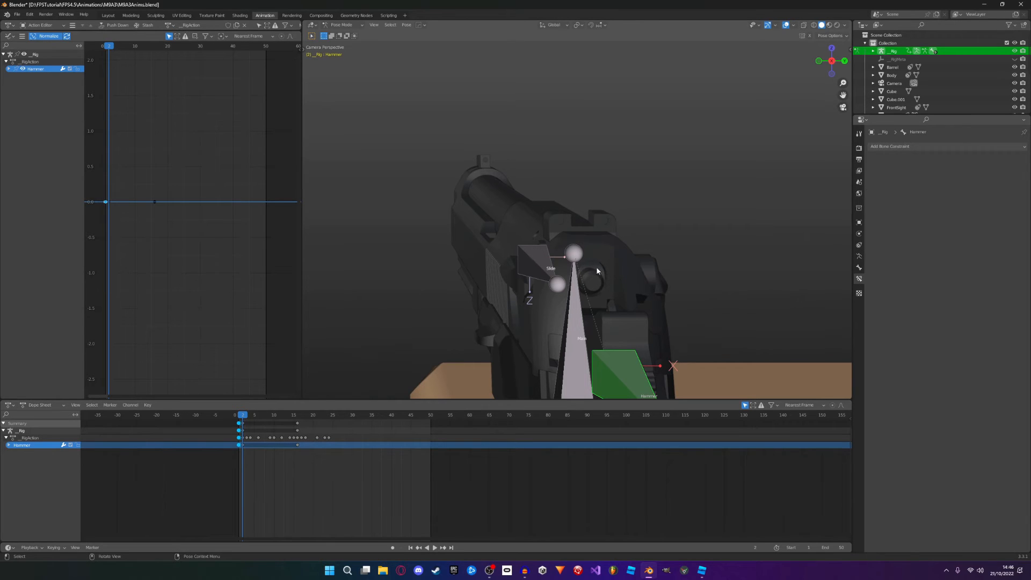
pyautogui.moveTo(472, 221); pyautogui.dragTo(538, 240, button='middle')
pyautogui.press('r')
pyautogui.press('x')
pyautogui.press('x')
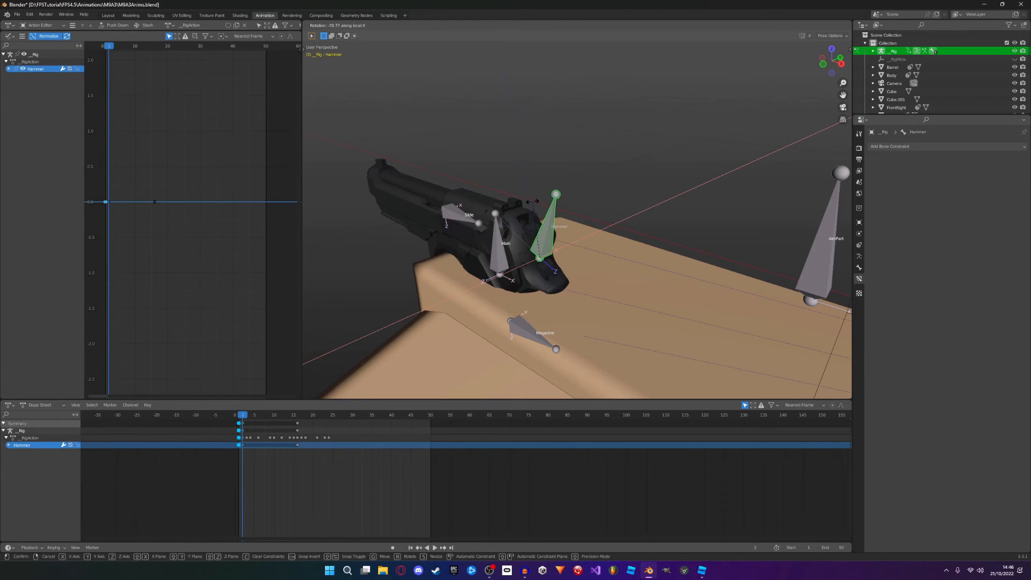
pyautogui.click(532, 201)
# Step: Shift the Hammer bone along the global Z axis to fit the hammer to the back of the pistol
pyautogui.scroll(5, 526, 205)
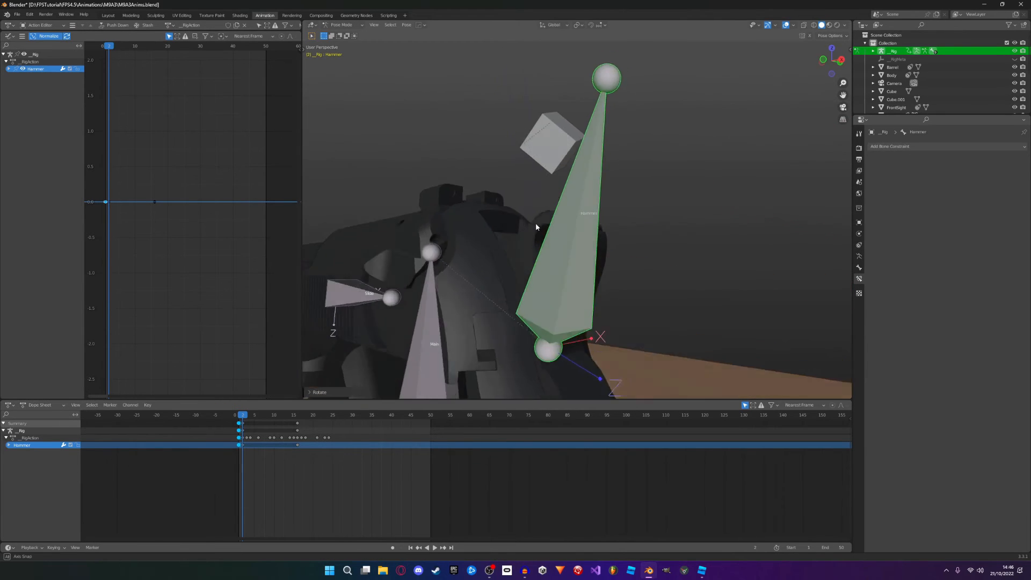
pyautogui.scroll(-7, 536, 227)
pyautogui.scroll(4, 546, 263)
pyautogui.press('g')
pyautogui.press('z')
pyautogui.click(562, 257)
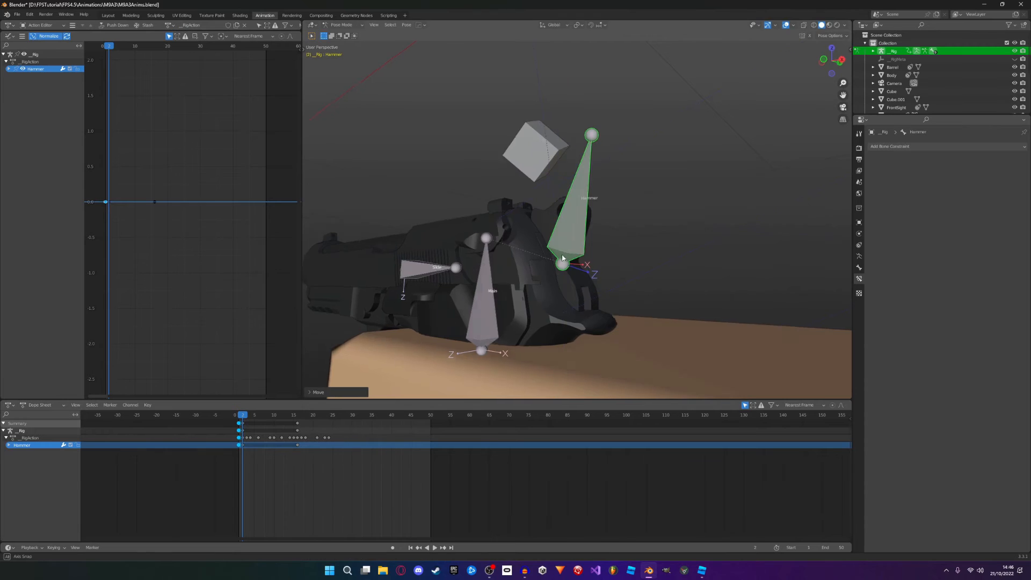
pyautogui.moveTo(563, 258); pyautogui.dragTo(554, 271, button='middle')
pyautogui.press('g')
pyautogui.press('z')
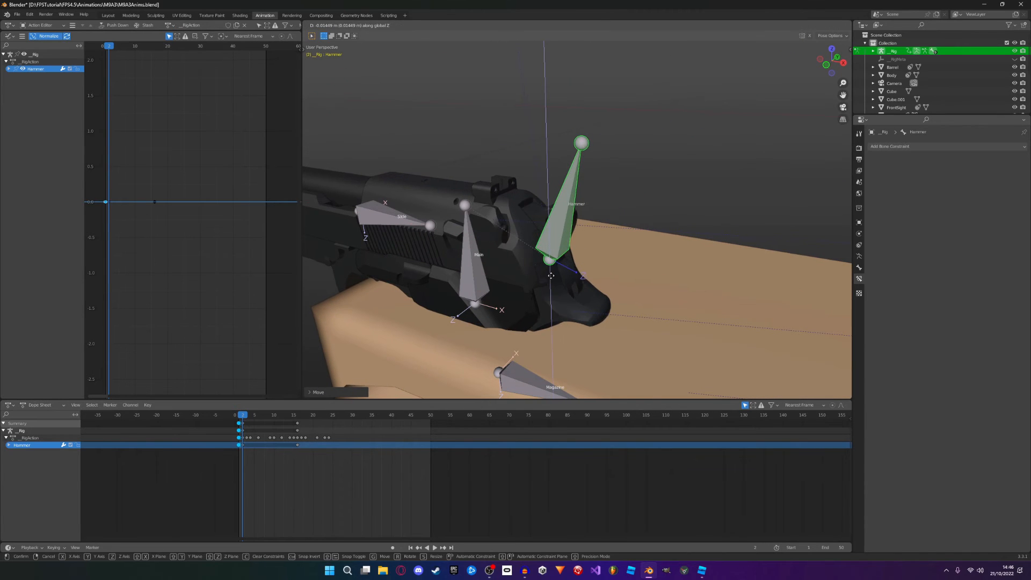
pyautogui.click(550, 277)
# Step: Hide the viewport overlays and fine-tune the Hammer bone's height along the global Z axis from the camera view
pyautogui.moveTo(550, 272); pyautogui.dragTo(815, 56, button='middle')
pyautogui.click(786, 25)
pyautogui.moveTo(594, 159); pyautogui.dragTo(594, 218, button='middle')
pyautogui.press('g')
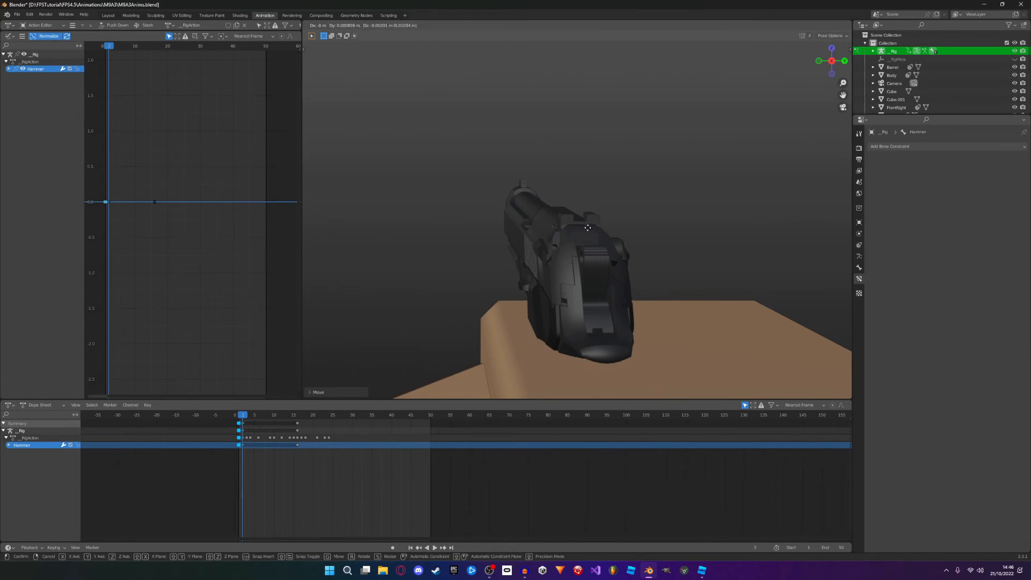
pyautogui.press('z')
pyautogui.click(595, 223)
pyautogui.press('g')
pyautogui.rightClick(602, 230)
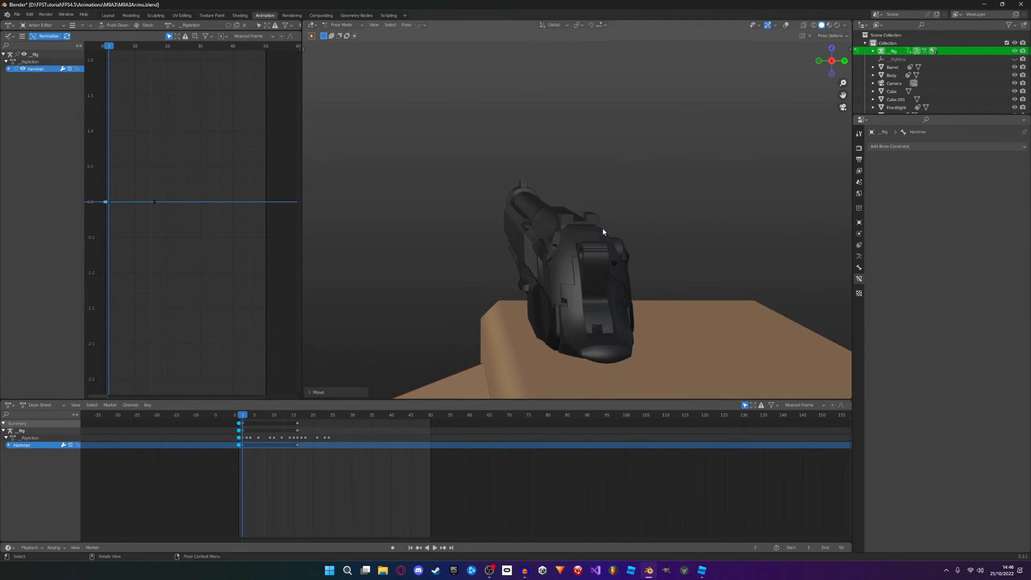
pyautogui.press('g')
pyautogui.press('z')
pyautogui.click(603, 235)
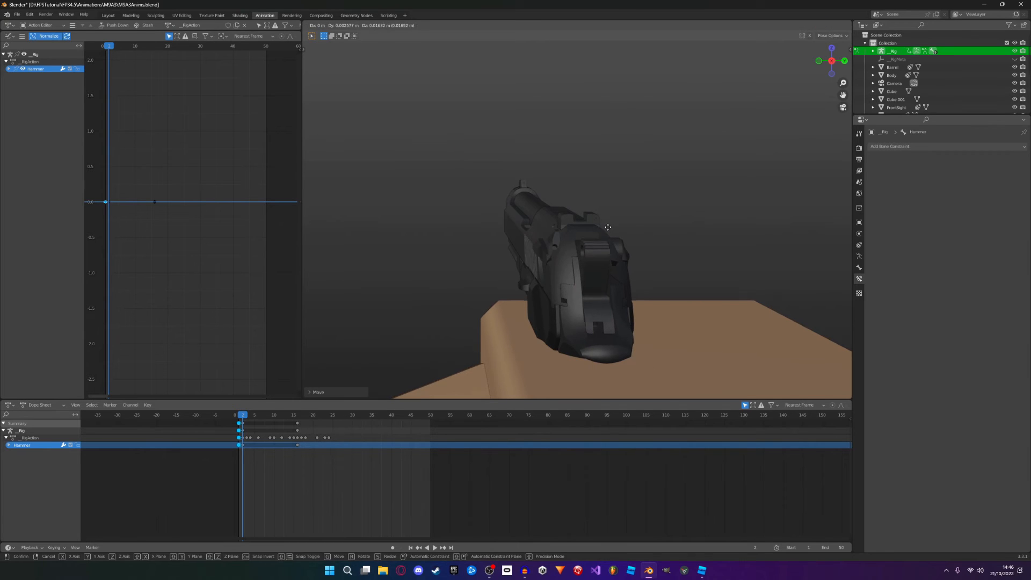
# Step: Keyframe the Hammer bone's pose at frame 2 and duplicate its frame 16 resting keyframe to frame 4
pyautogui.press('i')
pyautogui.click(609, 227)
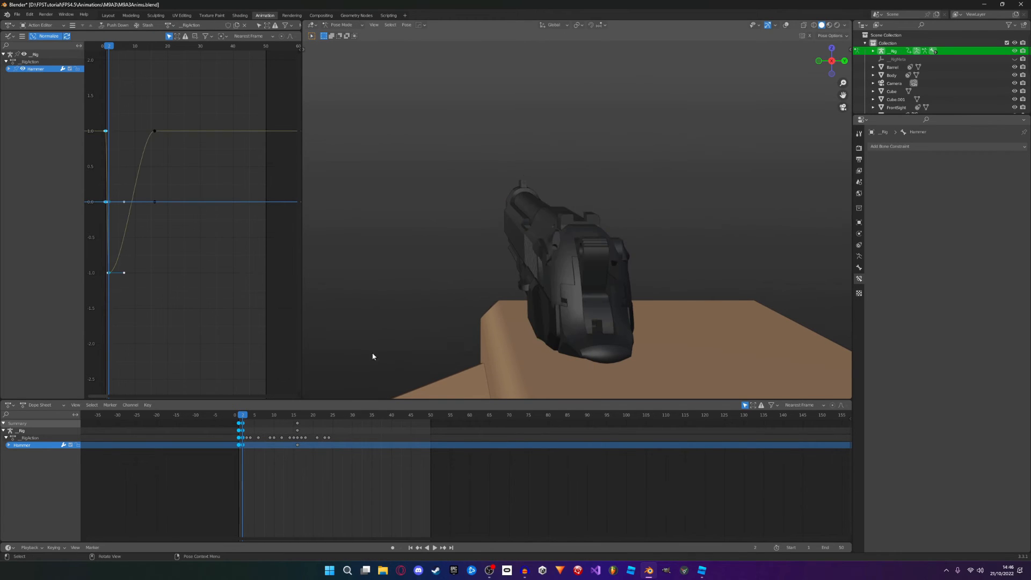
pyautogui.click(301, 424)
pyautogui.moveTo(267, 417); pyautogui.dragTo(257, 423)
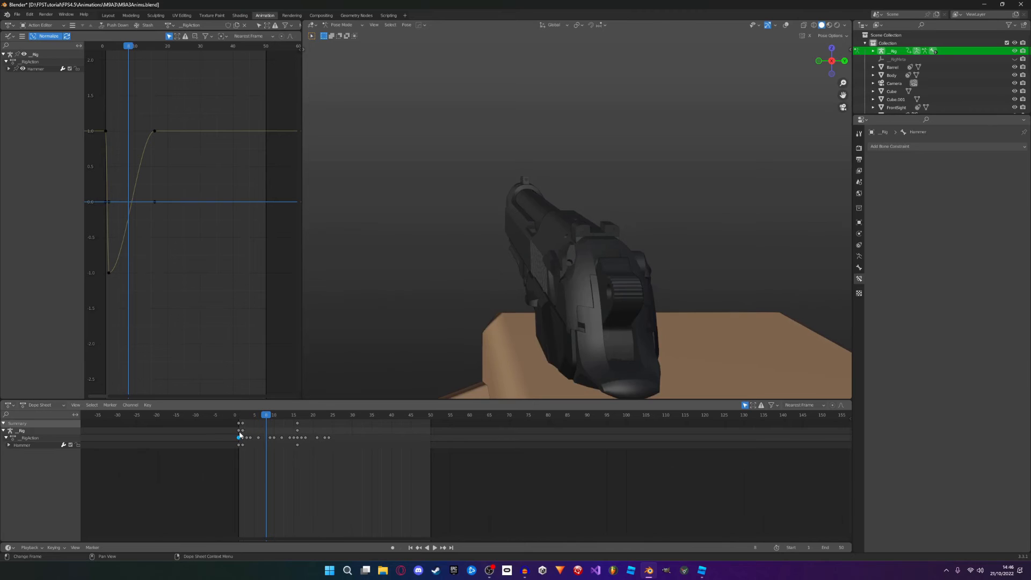
pyautogui.click(249, 416)
pyautogui.press('space')
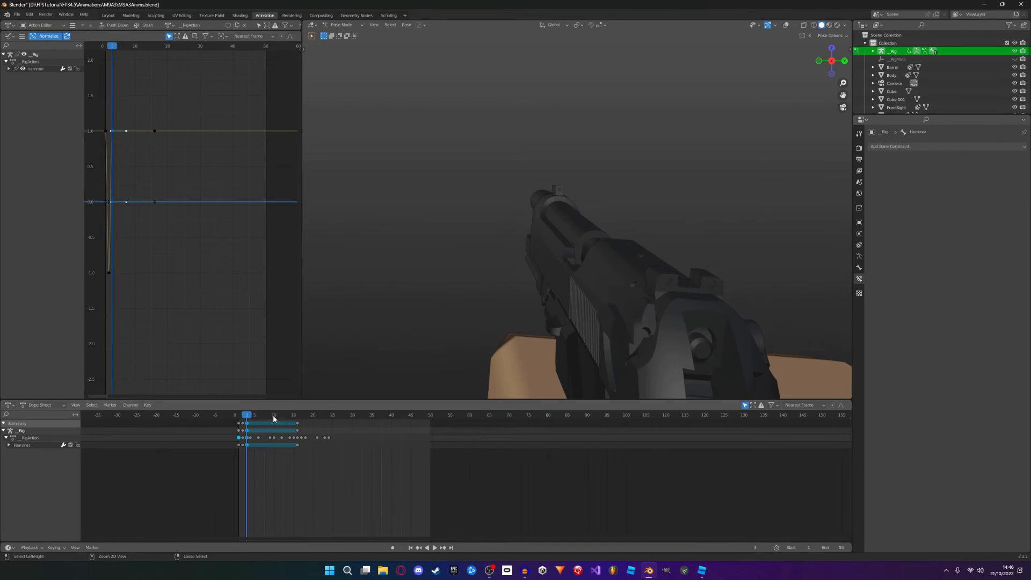
pyautogui.scroll(-3, 554, 320)
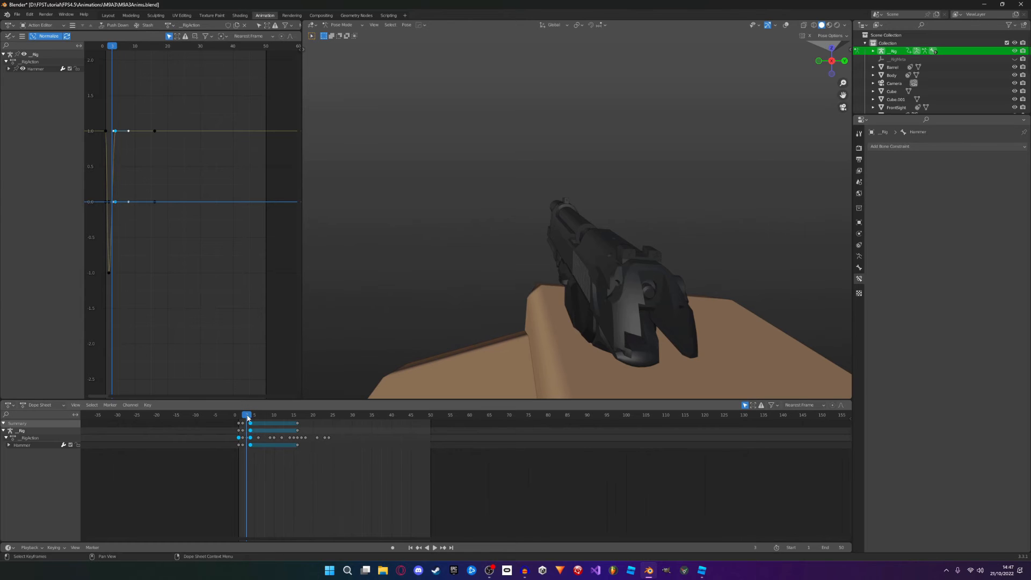
# Step: Play the firing animation from the camera view to check the hammer, slide and recoil motion
pyautogui.click(225, 415)
pyautogui.press('space')
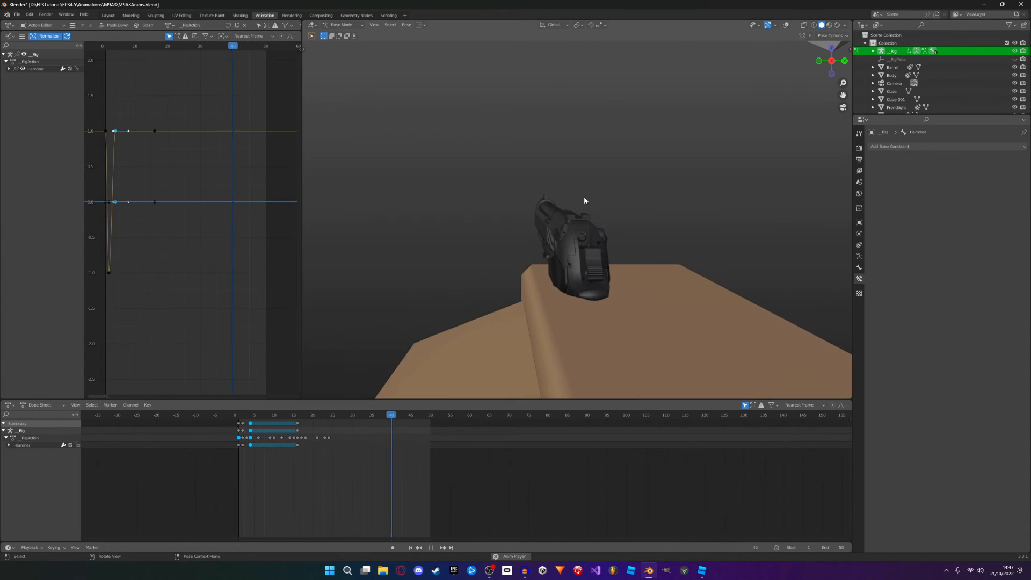
pyautogui.scroll(2, 584, 199)
pyautogui.scroll(-3, 583, 202)
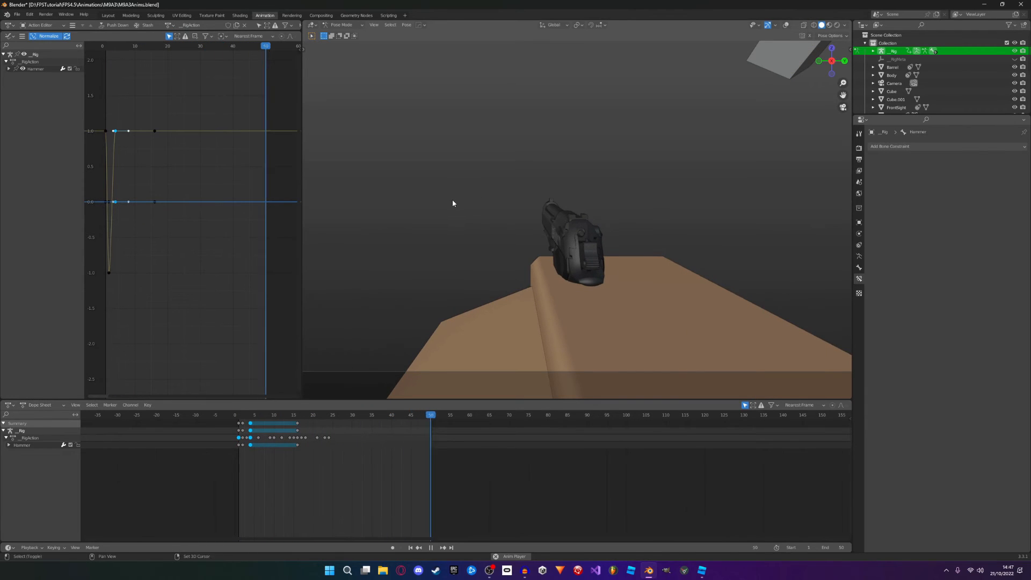
pyautogui.keyDown('shift'); pyautogui.moveTo(452, 203); pyautogui.dragTo(507, 263, button='middle'); pyautogui.keyUp('shift')
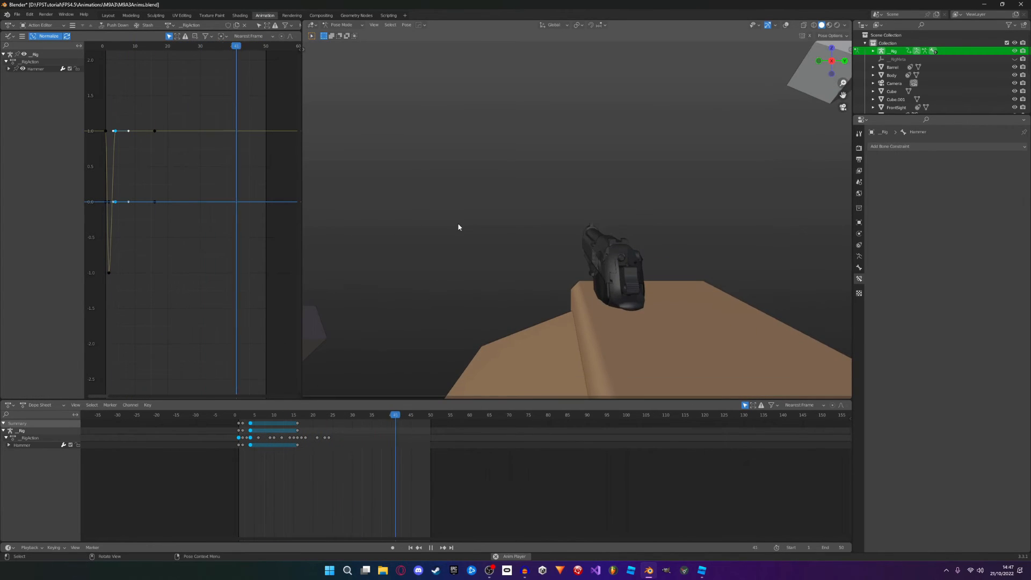
pyautogui.scroll(-1, 775, 65)
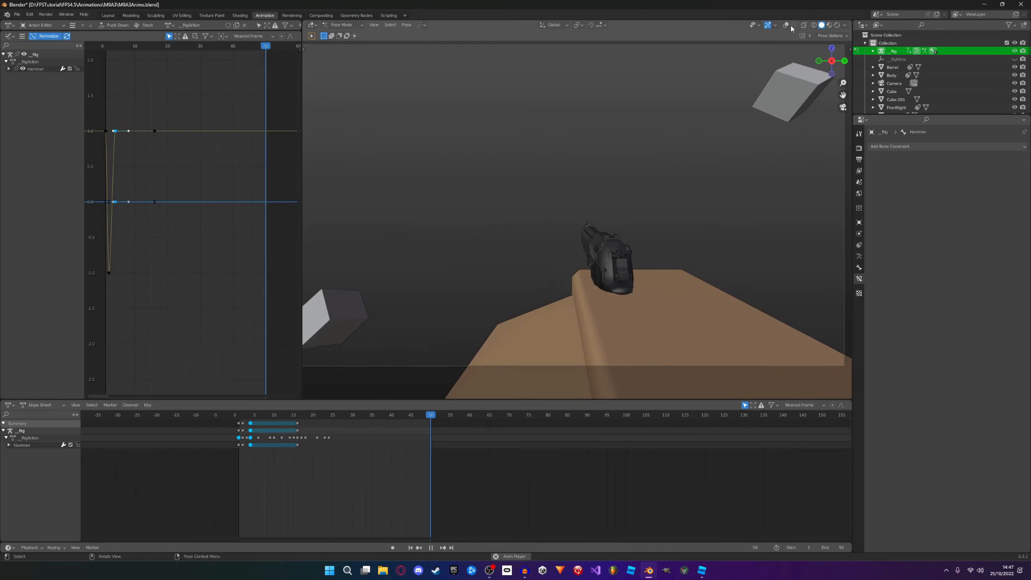
# Step: Turn the viewport overlays back on, select the FakeCamera bone behind the pistol and stop the playback
pyautogui.click(788, 25)
pyautogui.scroll(-2, 644, 167)
pyautogui.scroll(-2, 638, 214)
pyautogui.moveTo(626, 199); pyautogui.dragTo(749, 218, button='middle')
pyautogui.scroll(-1, 638, 216)
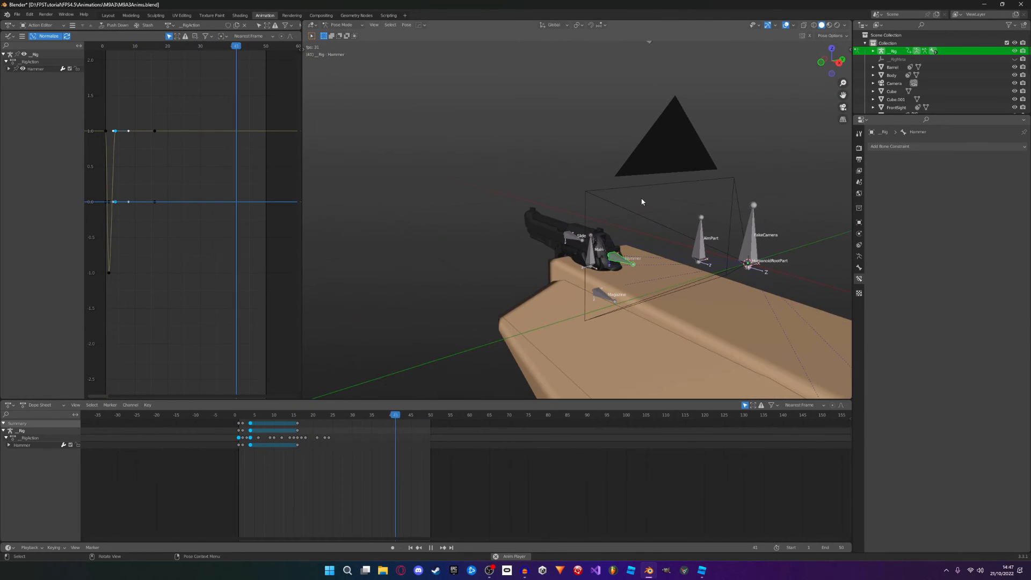
pyautogui.click(751, 225)
pyautogui.press('space')
pyautogui.press('r')
pyautogui.press('r')
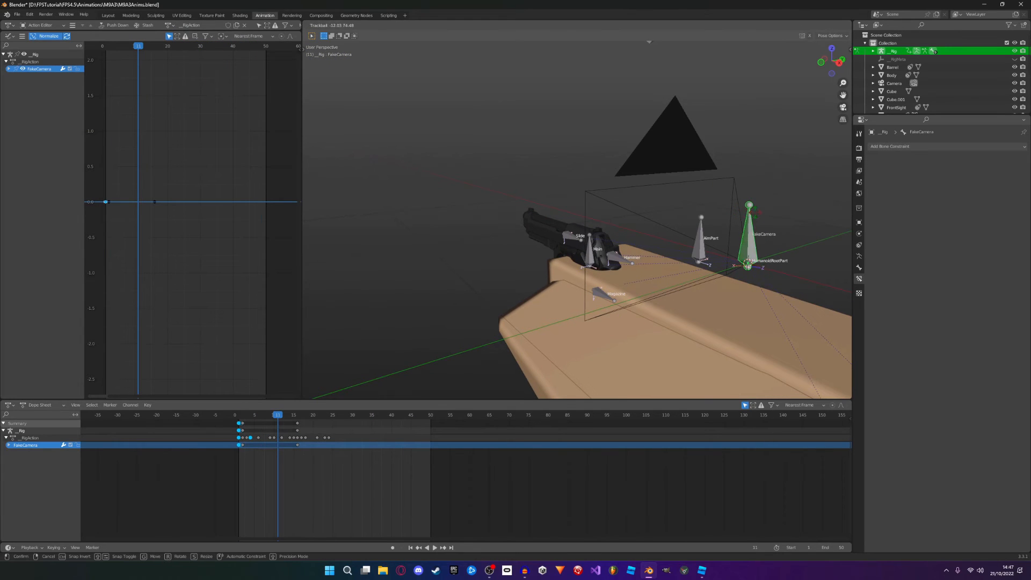
pyautogui.rightClick(411, 72)
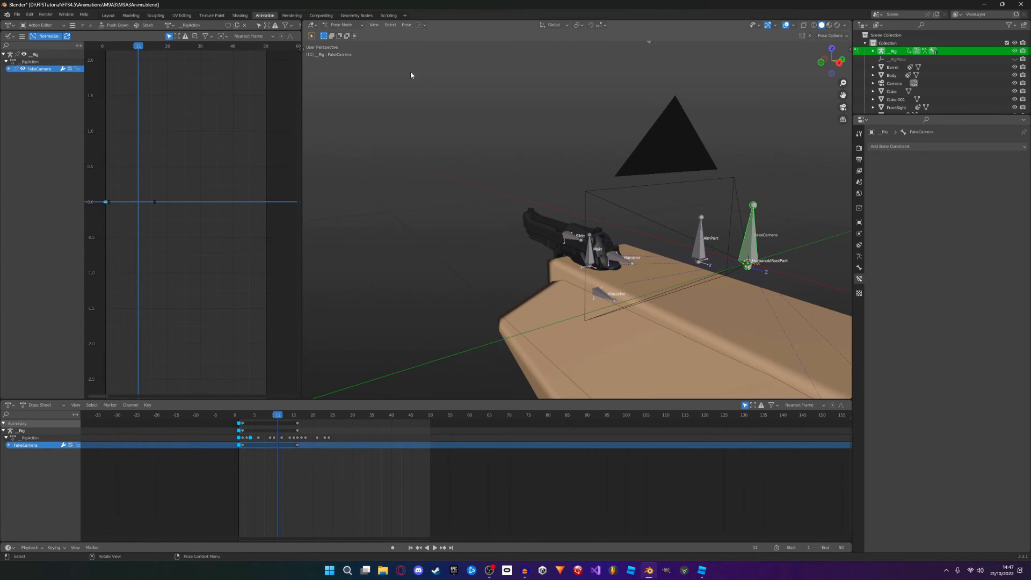
# Step: Switch to Object Mode, select the Camera object and add a Child Of constraint to it
pyautogui.click(356, 35)
pyautogui.click(675, 152)
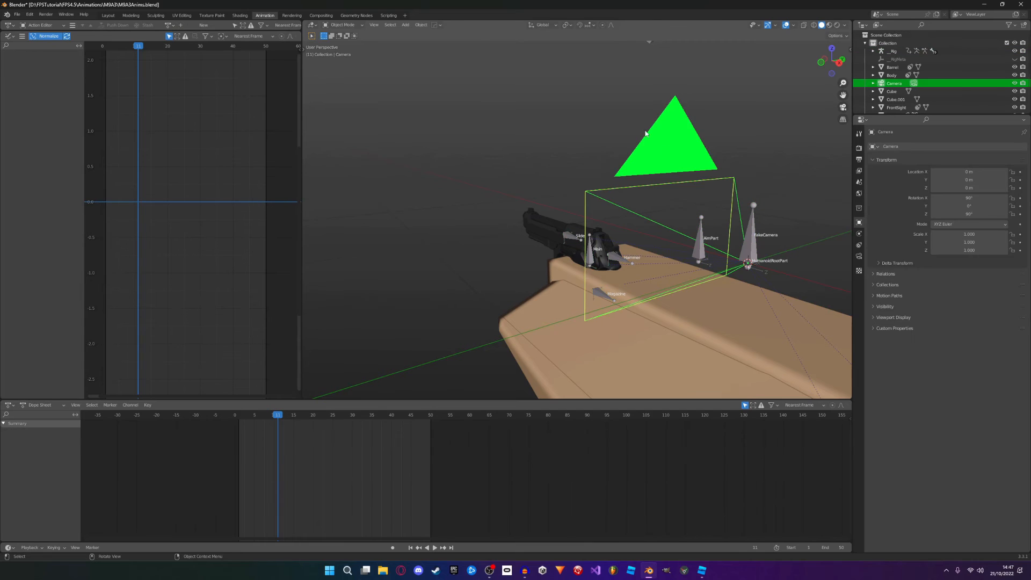
pyautogui.click(860, 245)
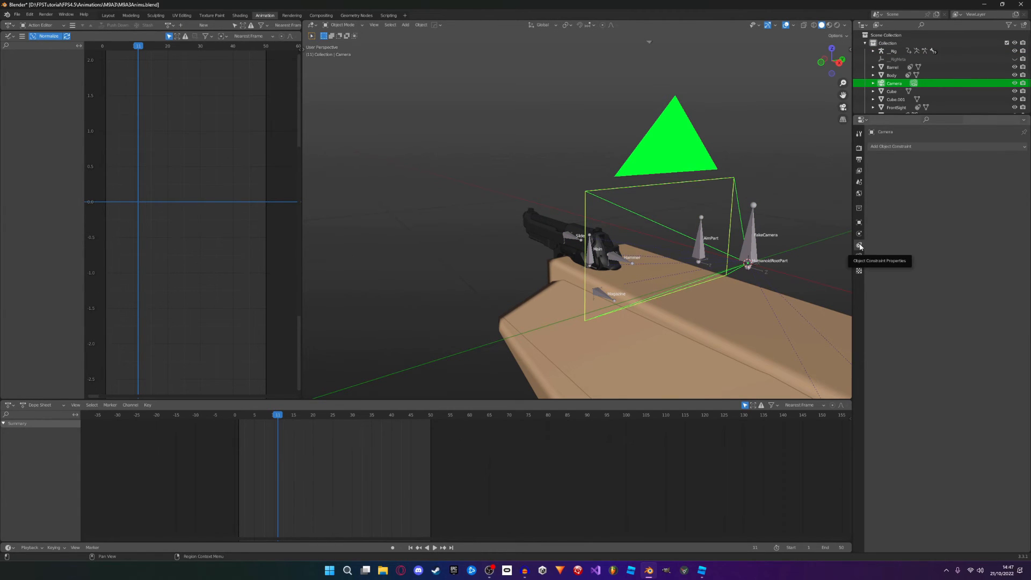
pyautogui.click(889, 147)
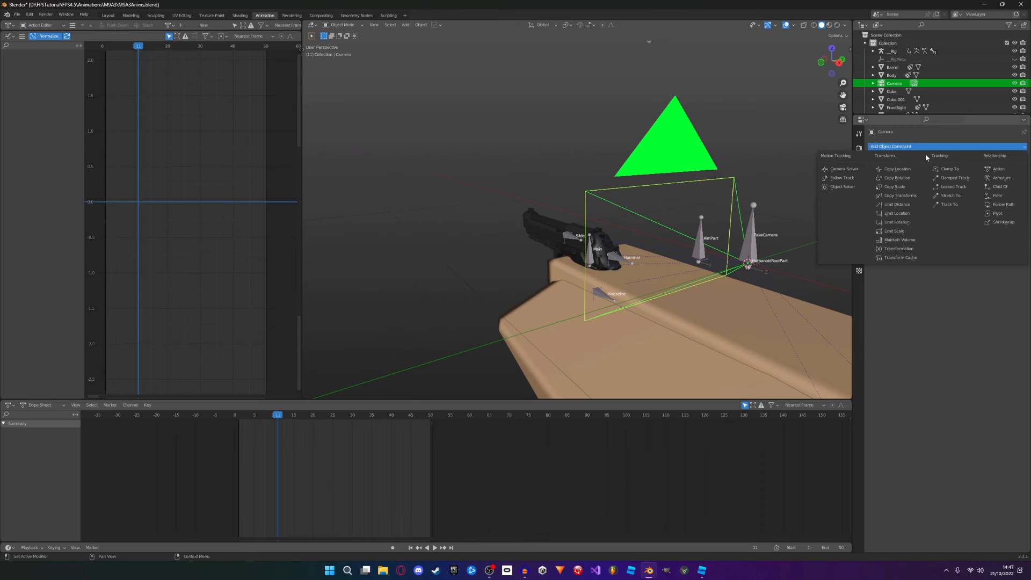
pyautogui.click(1000, 186)
# Step: Target the camera's Child Of constraint to the FakeCamera bone of __Rig and set its inverse
pyautogui.click(972, 172)
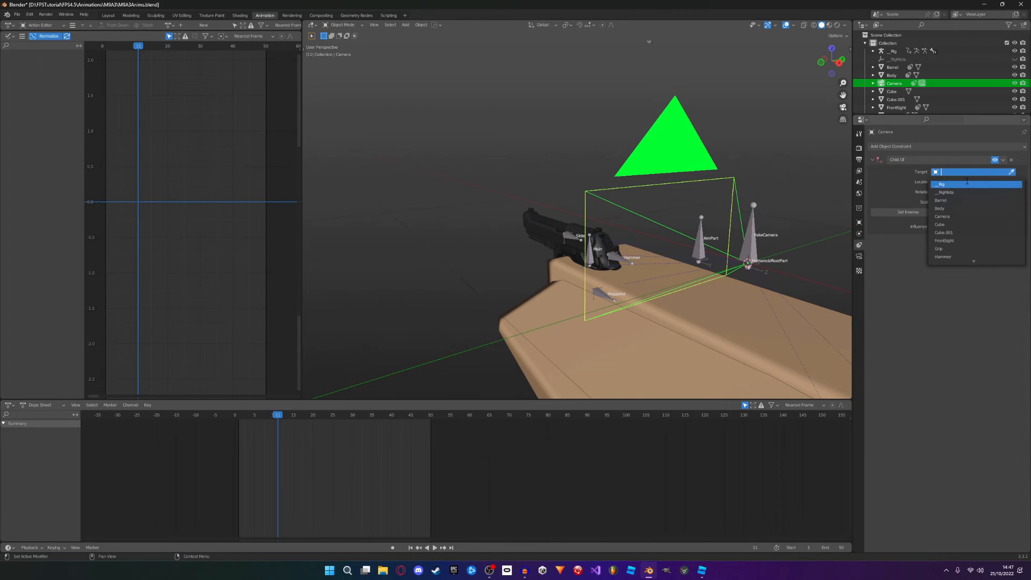
pyautogui.click(968, 183)
pyautogui.click(957, 182)
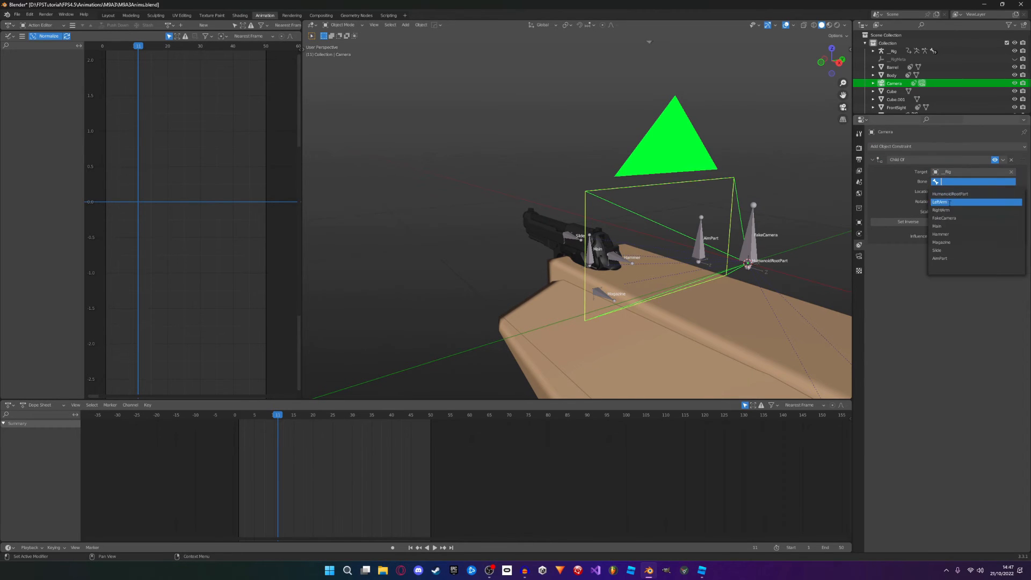
pyautogui.write('fa')
pyautogui.click(945, 195)
pyautogui.scroll(-1, 674, 179)
pyautogui.moveTo(672, 178); pyautogui.dragTo(516, 207, button='middle')
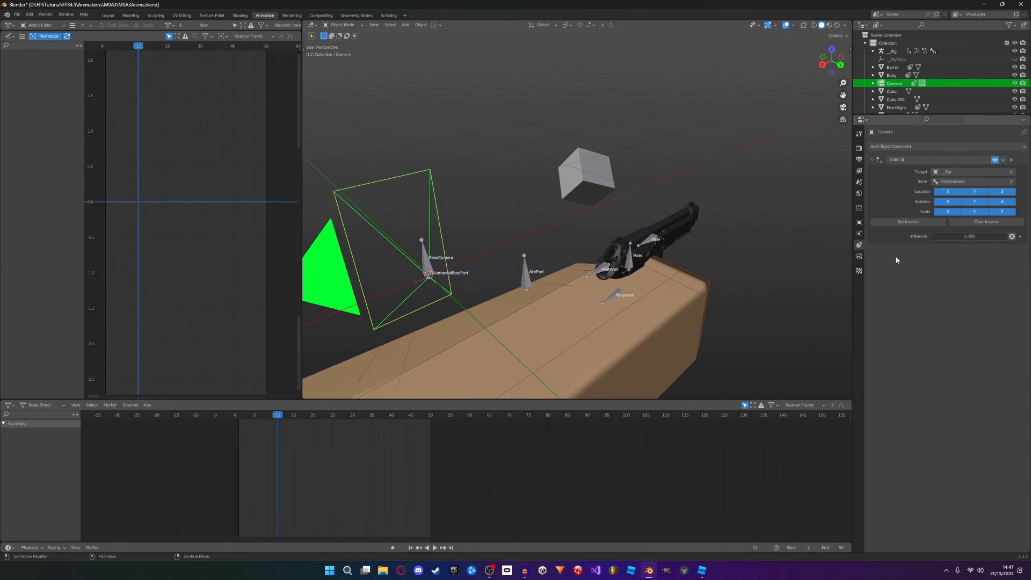
pyautogui.click(908, 222)
# Step: Play the firing animation and check the constrained camera's framing from the camera view and from outside
pyautogui.moveTo(619, 240); pyautogui.dragTo(653, 229, button='middle')
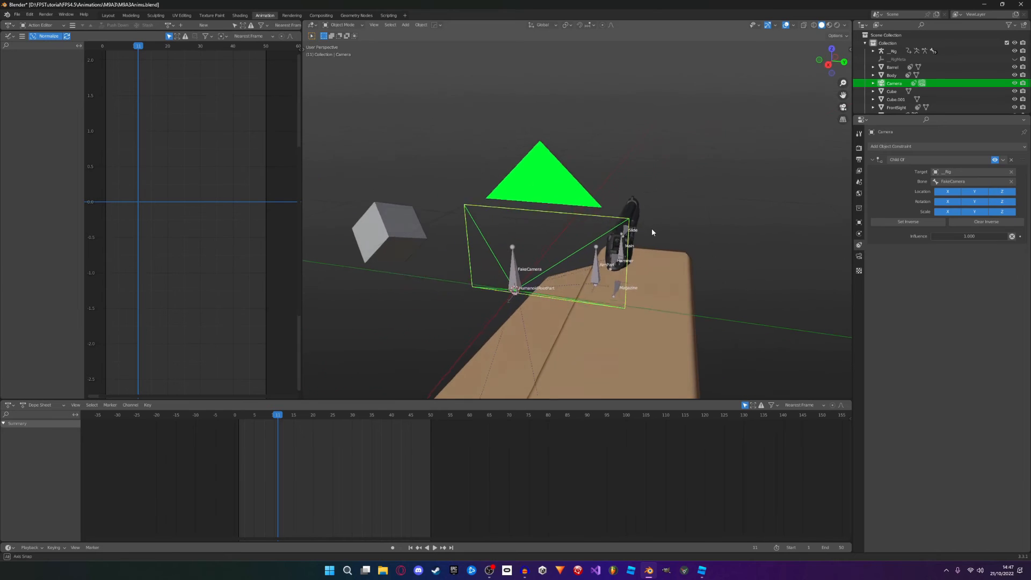
pyautogui.press('KP_0')
pyautogui.press('space')
pyautogui.scroll(3, 641, 242)
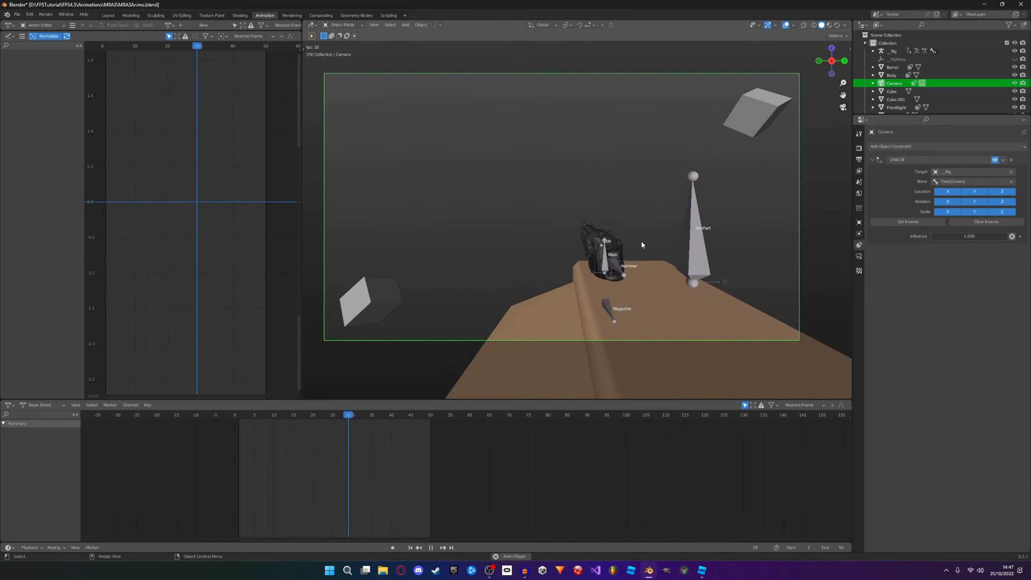
pyautogui.scroll(-4, 640, 239)
pyautogui.moveTo(637, 241); pyautogui.dragTo(642, 243, button='middle')
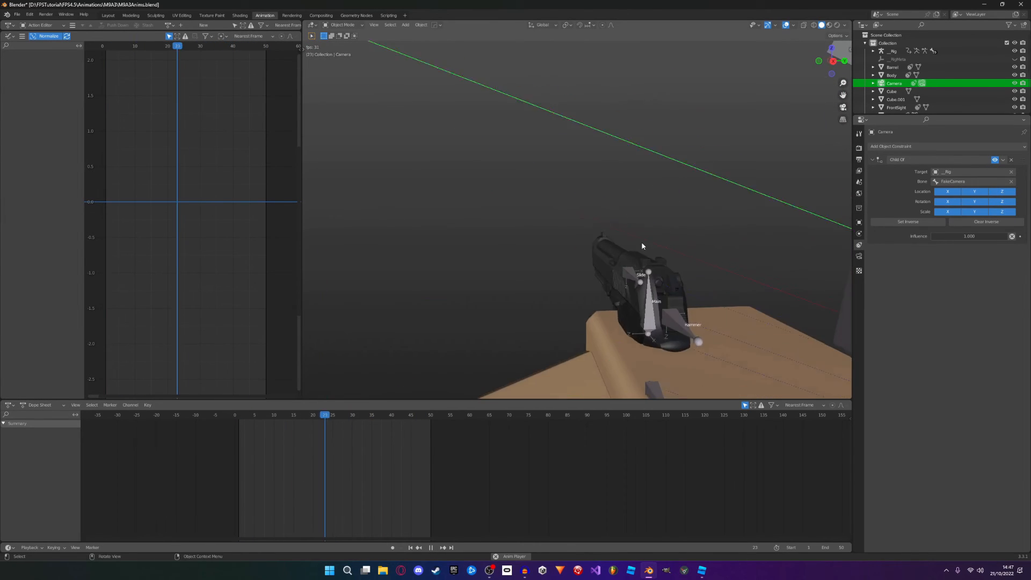
pyautogui.scroll(-5, 643, 246)
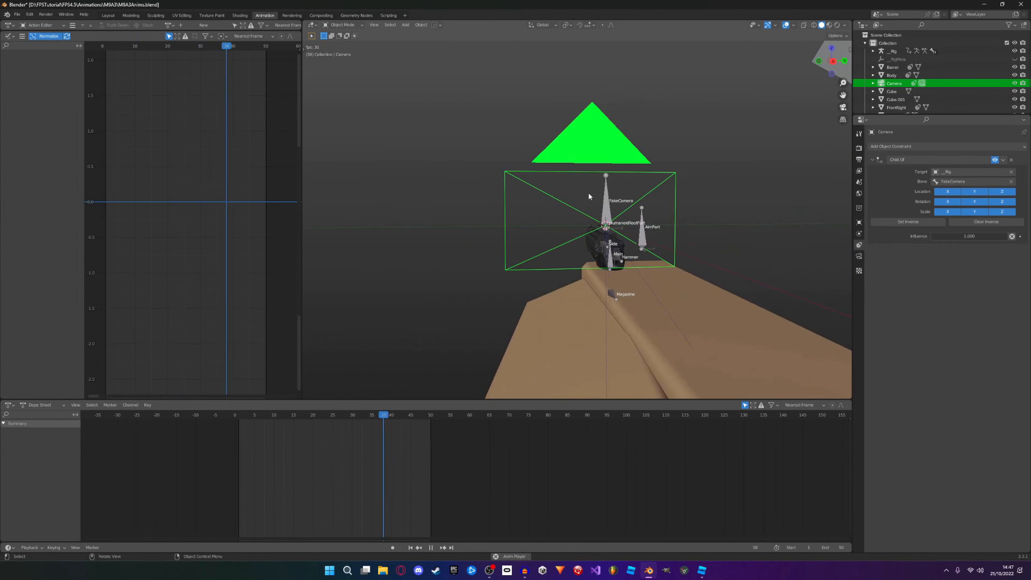
# Step: Stop playback, put the rig in Pose Mode and test-rotate the FakeCamera bone, cancelling the rotation
pyautogui.click(606, 195)
pyautogui.press('space')
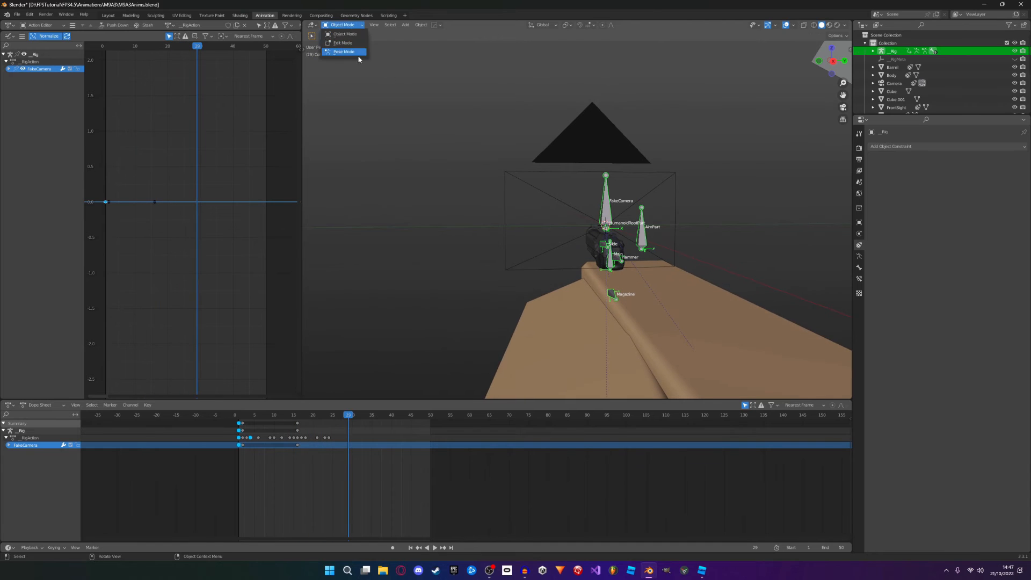
pyautogui.click(358, 53)
pyautogui.press('r')
pyautogui.press('r')
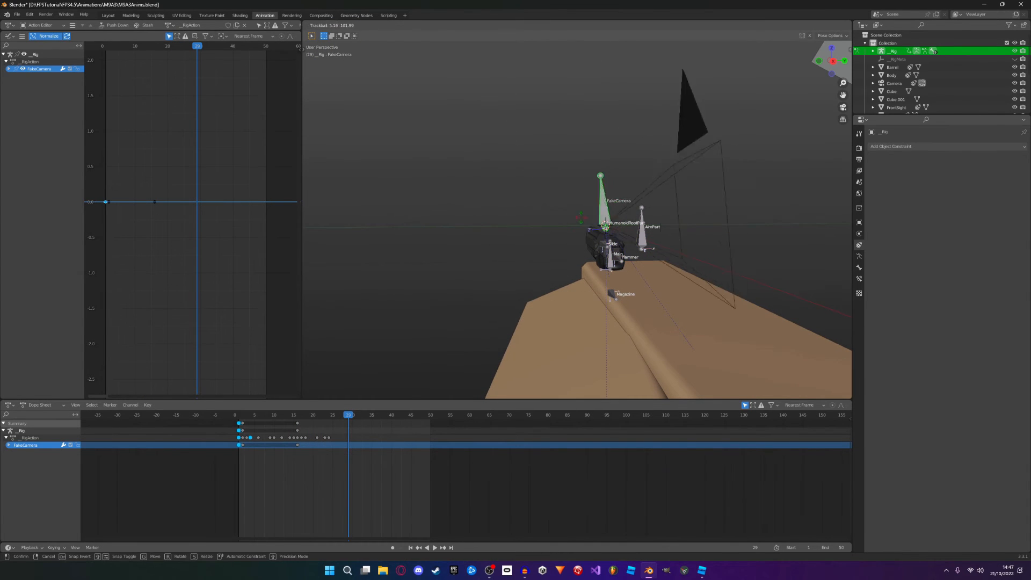
pyautogui.press('Escape')
# Step: Delete the FakeCamera bone's keyframe at frame 16 and save the file
pyautogui.moveTo(317, 429); pyautogui.dragTo(244, 429)
pyautogui.moveTo(316, 428); pyautogui.dragTo(281, 424)
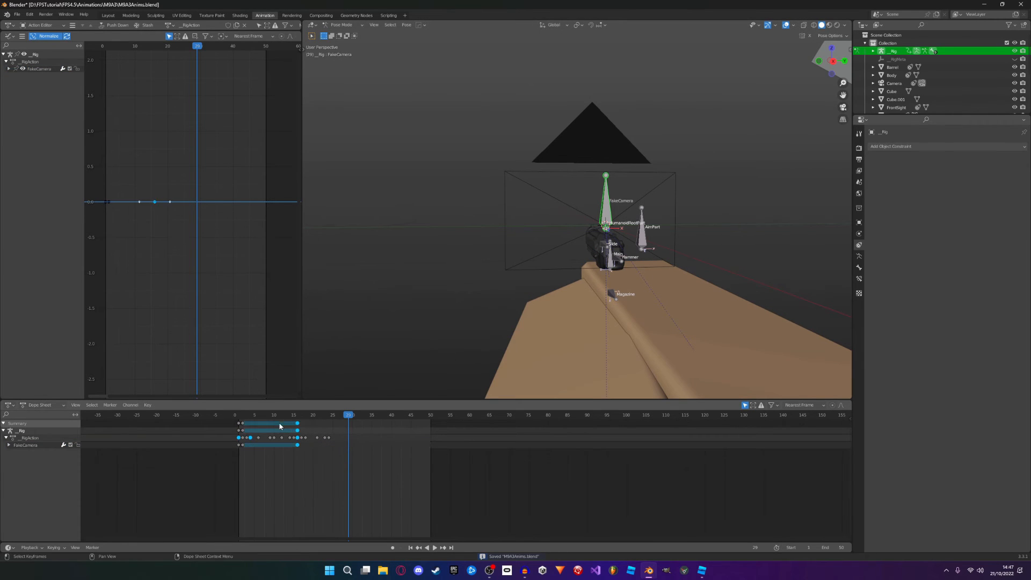
pyautogui.keyDown('ctrl'); pyautogui.hscroll(-5, 291, 433); pyautogui.keyUp('ctrl')
pyautogui.press('KP_0')
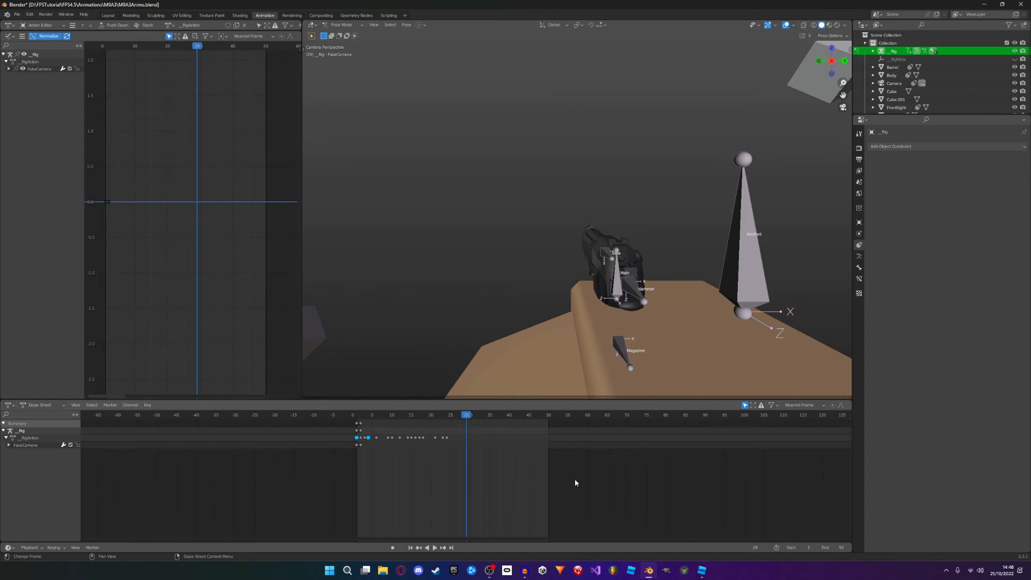
pyautogui.scroll(-5, 578, 291)
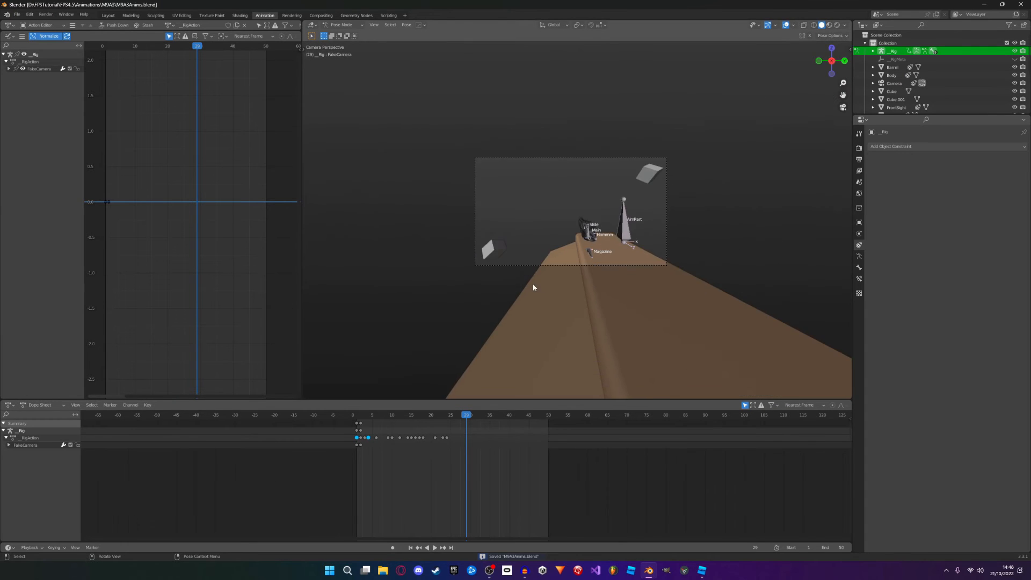
pyautogui.press('KP_0')
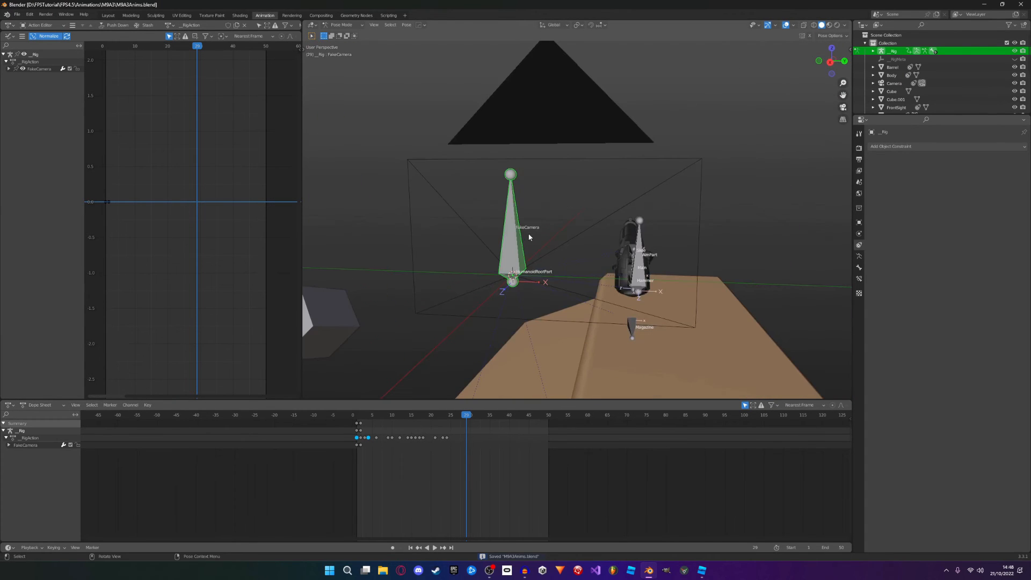
# Step: Isolate the FakeCamera bone's Z Quaternion Rotation curve in the graph editor with its frame 2 key selected
pyautogui.click(8, 68)
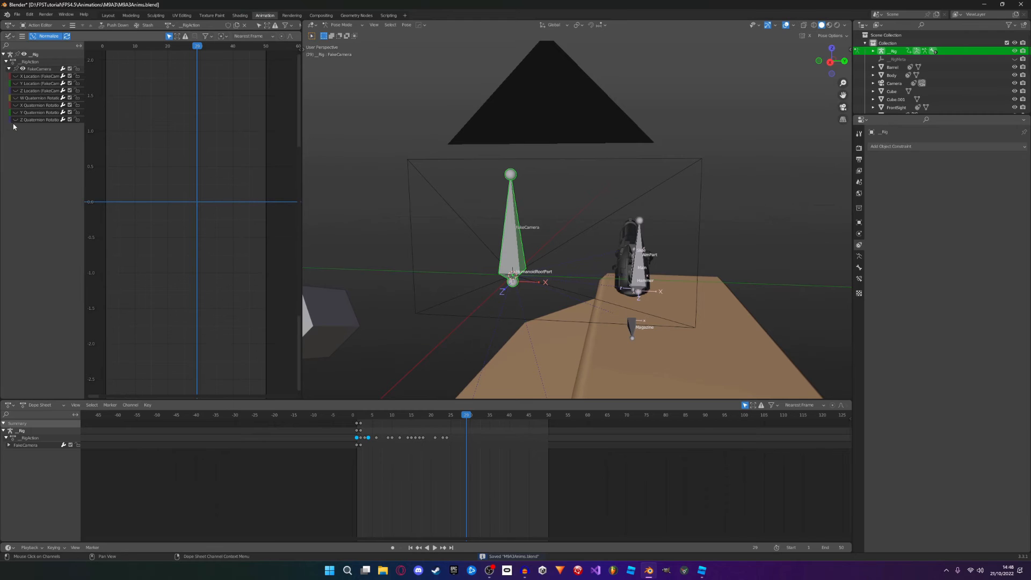
pyautogui.press('Home')
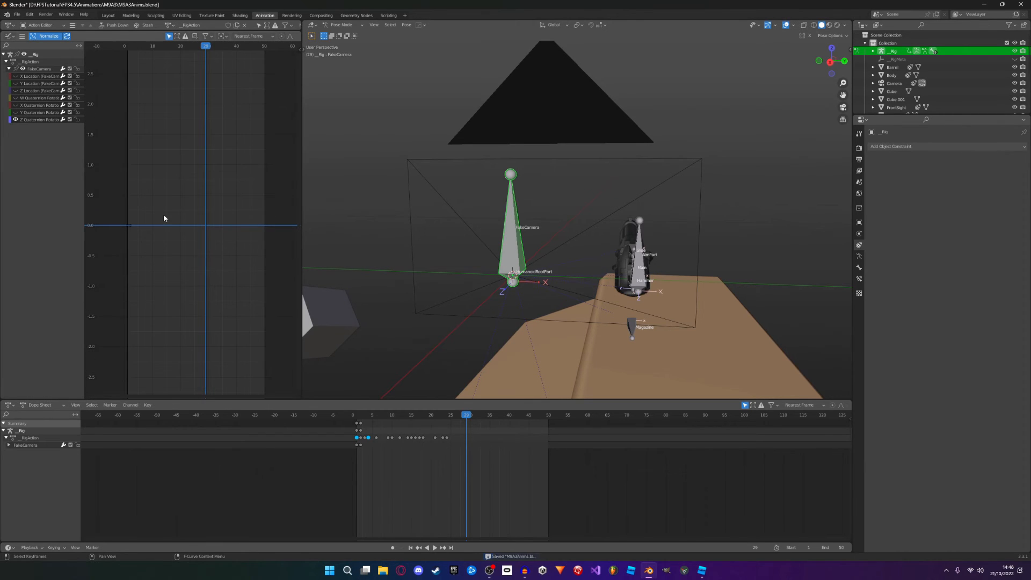
pyautogui.click(129, 225)
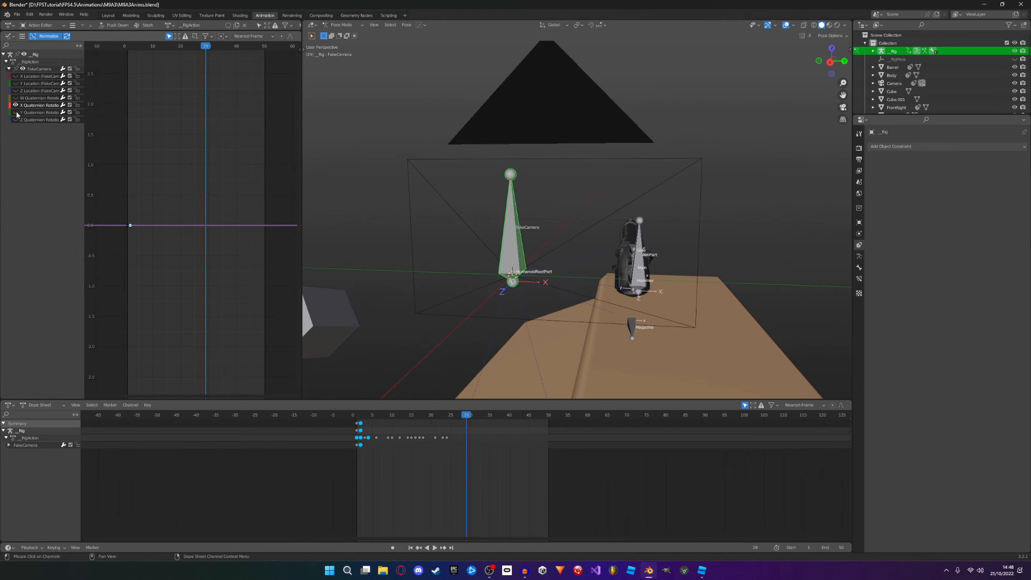
pyautogui.moveTo(130, 225); pyautogui.dragTo(137, 216)
pyautogui.rightClick(138, 217)
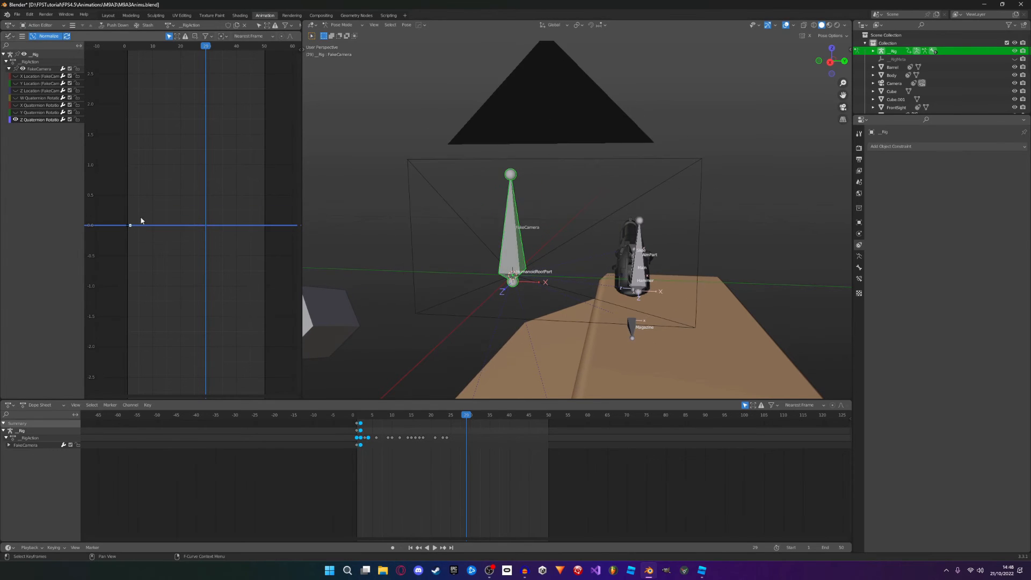
# Step: Hide the viewport overlays and frame the pistol from the camera view
pyautogui.hotkey('alt', 'shift', 'z')
pyautogui.press('KP_0')
pyautogui.scroll(-1, 479, 189)
pyautogui.moveTo(478, 189); pyautogui.dragTo(397, 141, button='middle')
pyautogui.scroll(2, 168, 184)
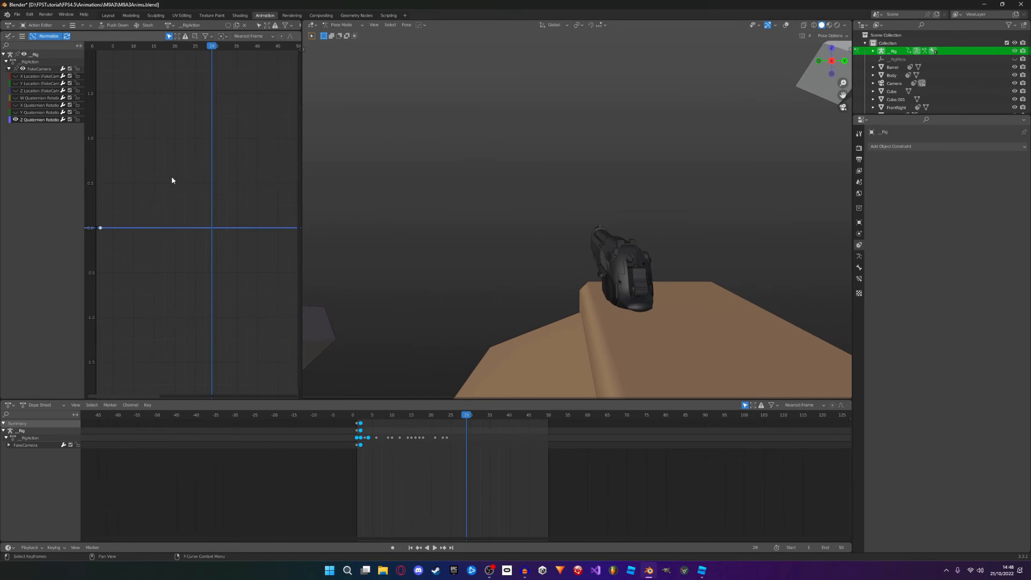
# Step: Add two keys to the FakeCamera's Z Quaternion Rotation curve: a raised peak at frame 4 and a dip at frame 7
pyautogui.moveTo(104, 51); pyautogui.dragTo(113, 50)
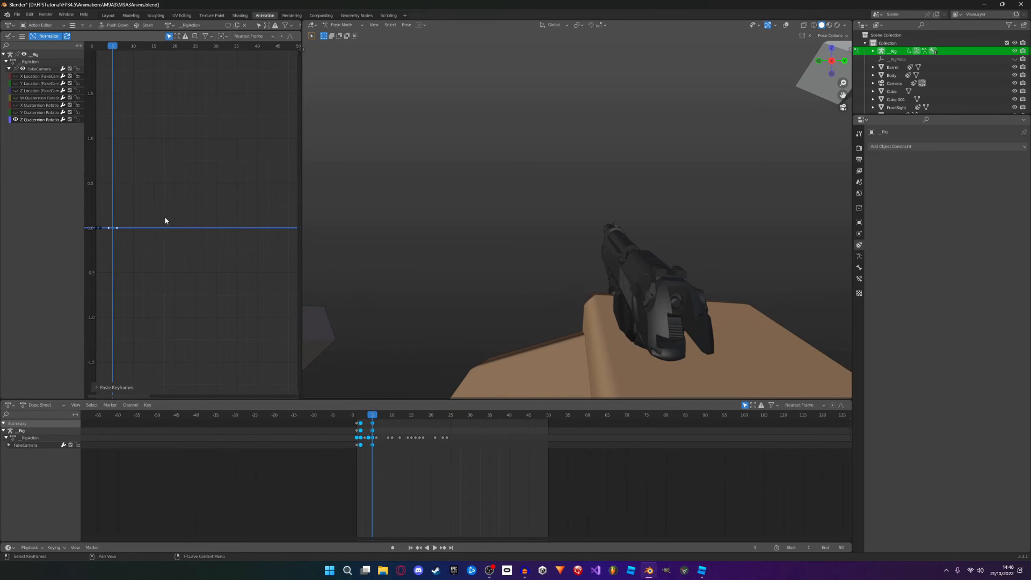
pyautogui.press('g')
pyautogui.click(163, 187)
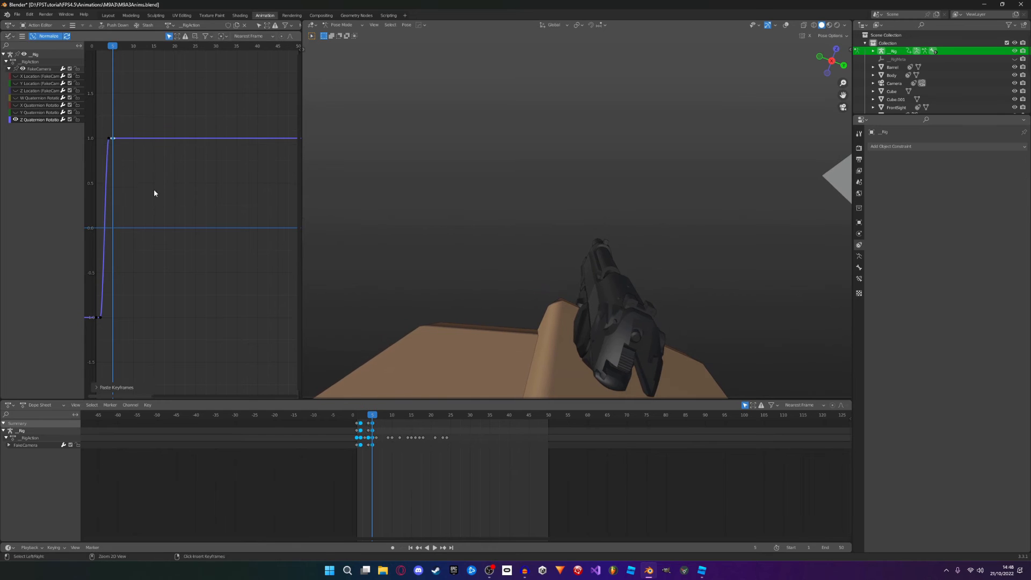
pyautogui.press('g')
pyautogui.scroll(-2, 132, 225)
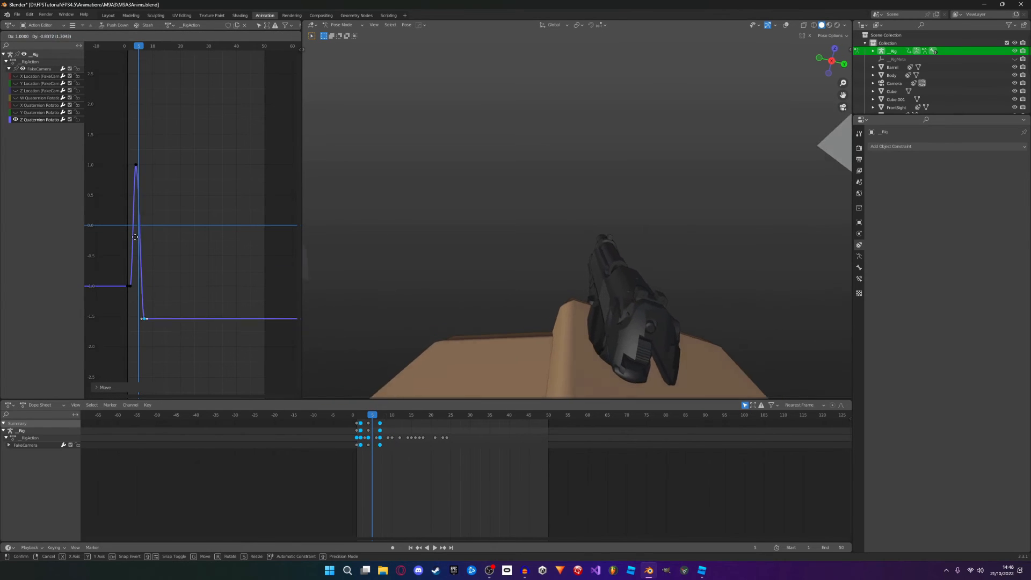
pyautogui.click(137, 239)
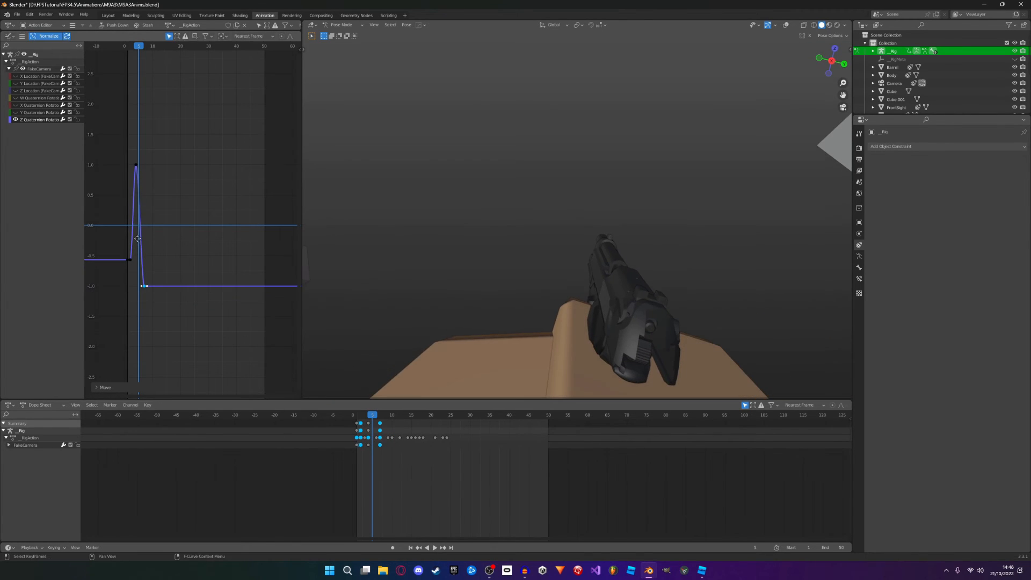
# Step: Add a second, smaller peak at frame 10 and a resting key at frame 13, and start playback
pyautogui.click(160, 45)
pyautogui.hotkey('ctrl', 'v')
pyautogui.press('g')
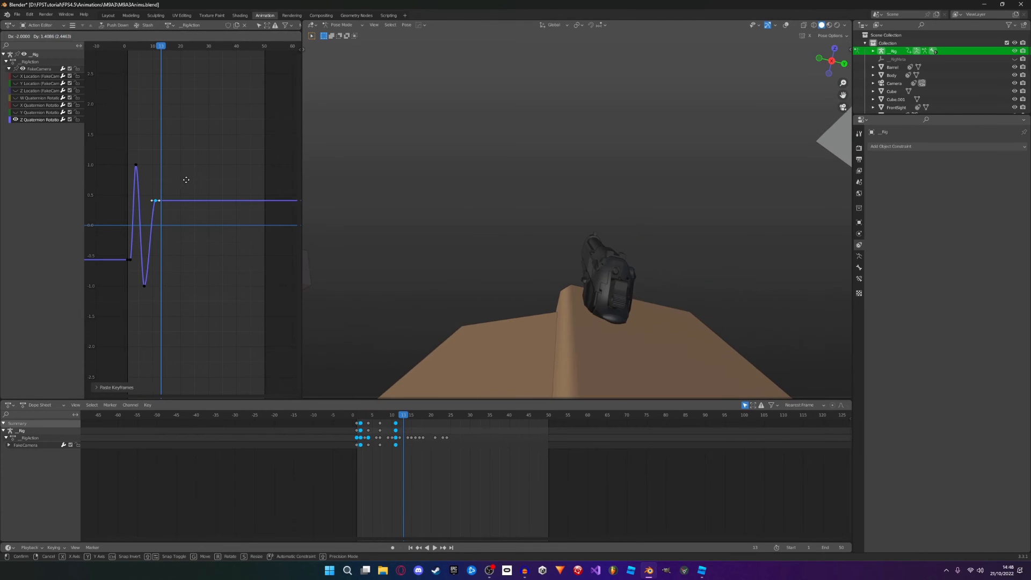
pyautogui.click(182, 165)
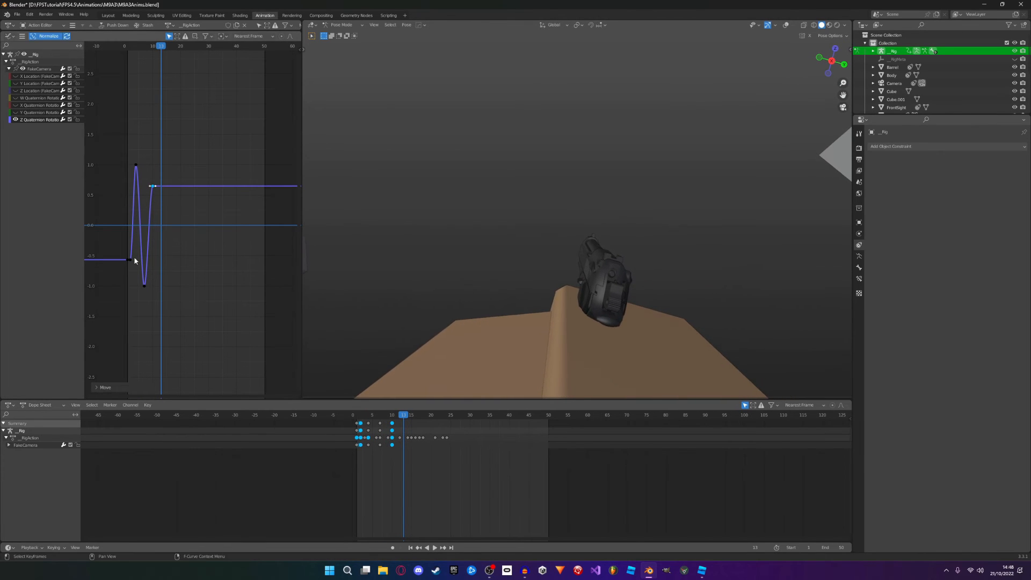
pyautogui.hotkey('ctrl', 'v')
pyautogui.press('space')
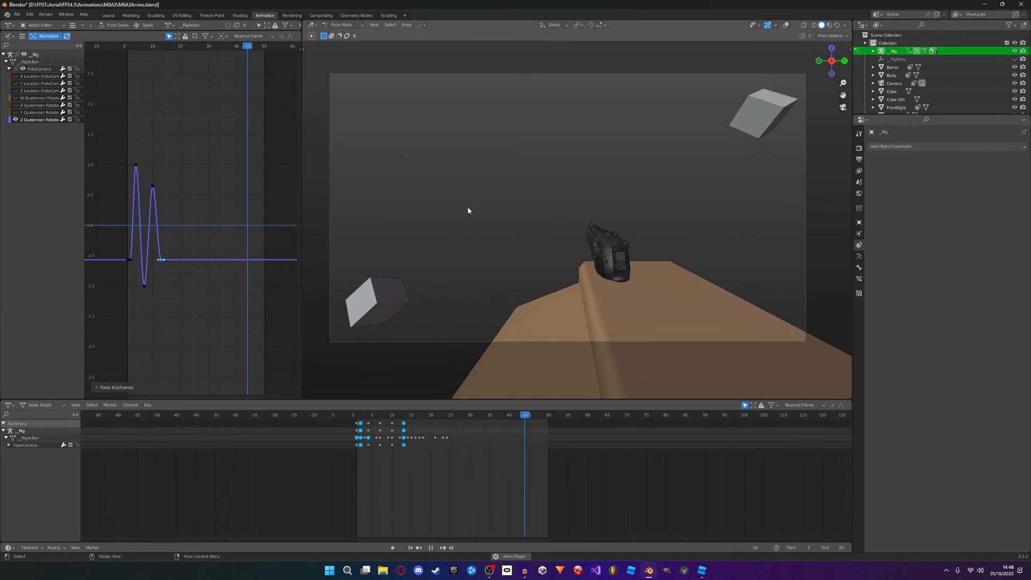
# Step: Lower the Z Quaternion Rotation peaks at frames 4 and 10 vertically while the animation plays
pyautogui.moveTo(171, 208); pyautogui.dragTo(126, 143)
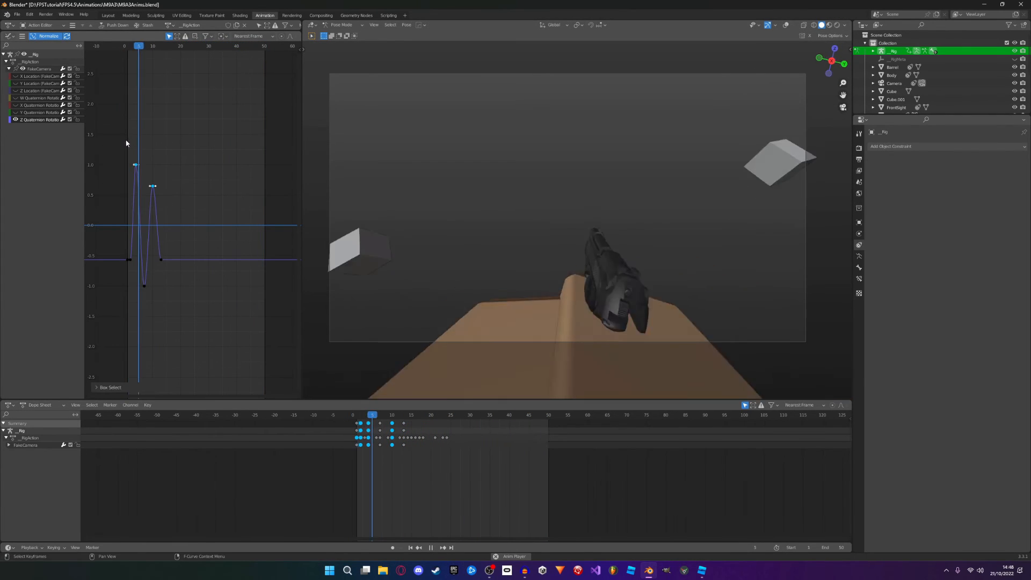
pyautogui.press('g')
pyautogui.press('y')
pyautogui.click(131, 203)
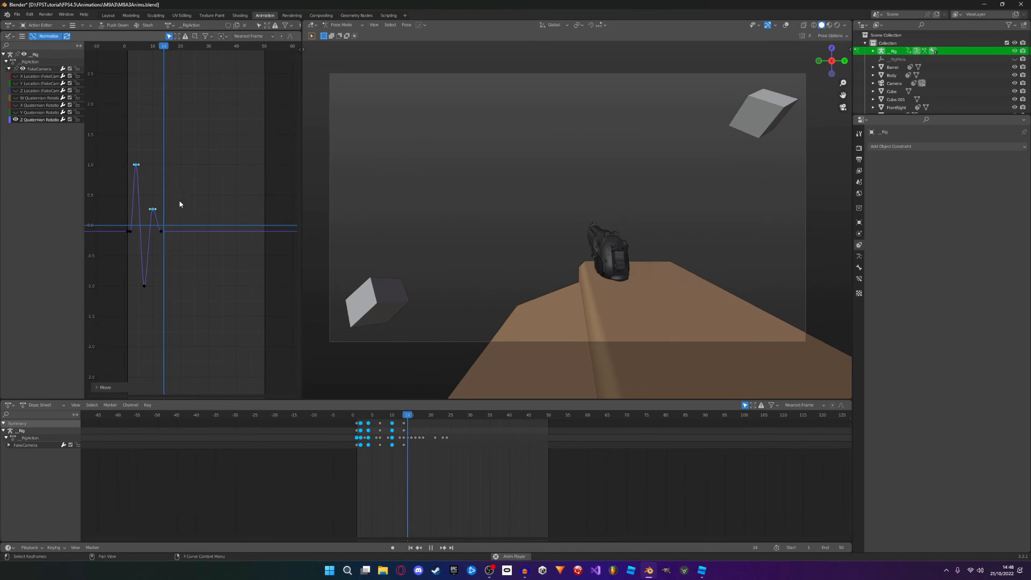
pyautogui.moveTo(175, 194); pyautogui.dragTo(111, 152)
pyautogui.press('g')
pyautogui.press('y')
pyautogui.click(152, 210)
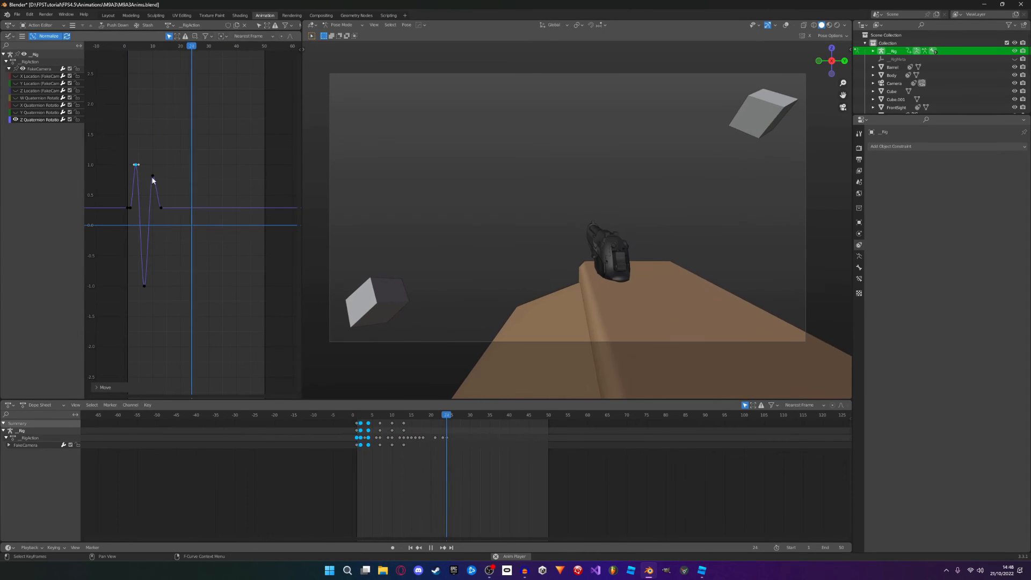
pyautogui.click(153, 182)
pyautogui.press('g')
pyautogui.press('y')
pyautogui.click(153, 199)
# Step: Raise the Z Quaternion Rotation dip at frame 7 vertically, closer to the resting value
pyautogui.moveTo(180, 334); pyautogui.dragTo(123, 272)
pyautogui.press('g')
pyautogui.press('y')
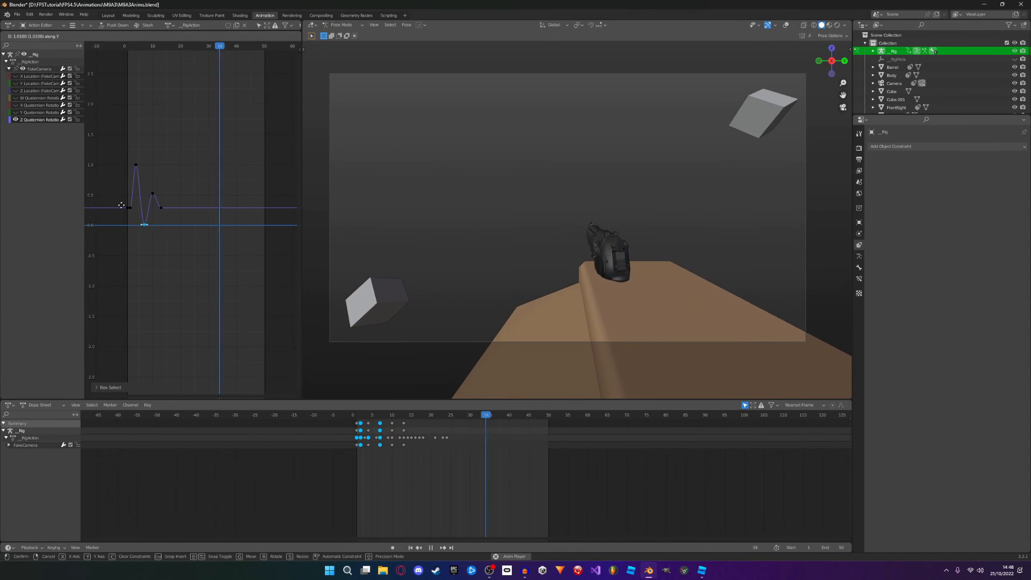
pyautogui.click(124, 207)
pyautogui.scroll(5, 180, 254)
pyautogui.press('g')
pyautogui.press('y')
pyautogui.click(137, 226)
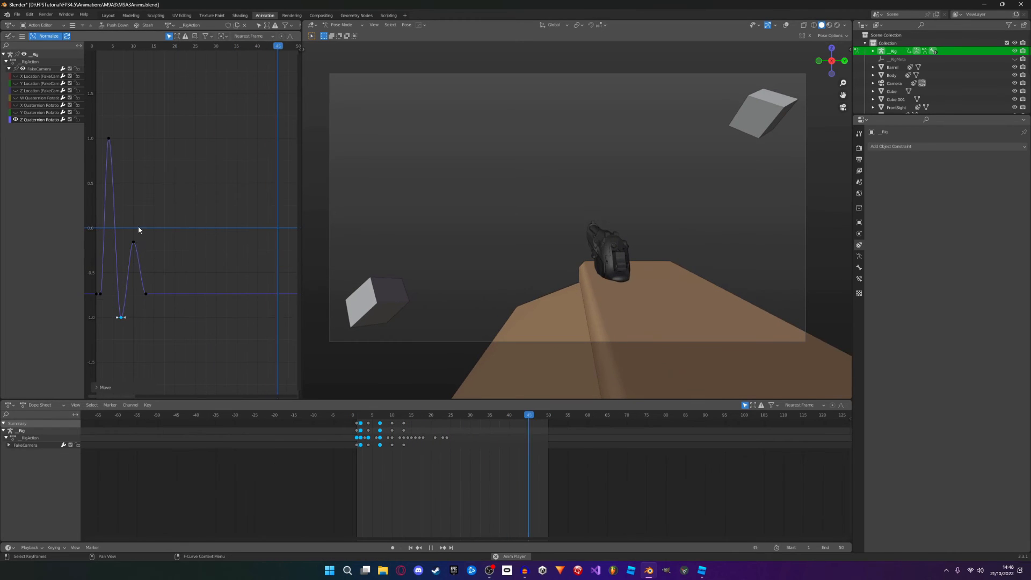
# Step: Lower the FakeCamera's Z Quaternion Rotation peaks at frames 10 and 4 again, moving them only vertically
pyautogui.click(135, 245)
pyautogui.press('g')
pyautogui.press('y')
pyautogui.click(139, 287)
pyautogui.moveTo(166, 222); pyautogui.dragTo(98, 118)
pyautogui.press('g')
pyautogui.press('y')
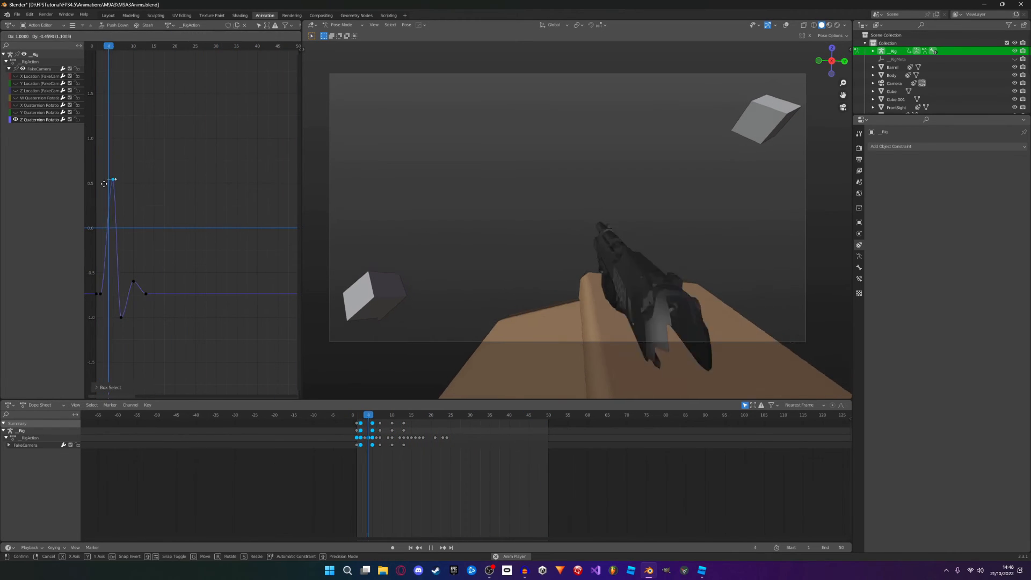
pyautogui.click(114, 264)
# Step: Lower the small Z Quaternion Rotation peak at frame 10 further and raise the dip at frame 7 toward the resting value
pyautogui.moveTo(154, 163); pyautogui.dragTo(127, 177)
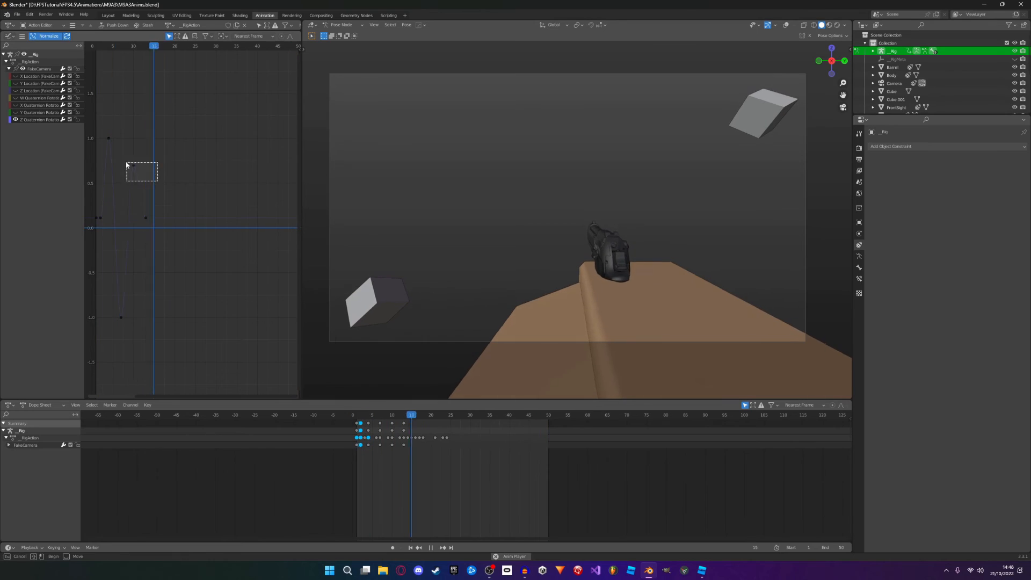
pyautogui.press('g')
pyautogui.press('y')
pyautogui.click(122, 201)
pyautogui.moveTo(158, 336); pyautogui.dragTo(104, 308)
pyautogui.press('g')
pyautogui.press('y')
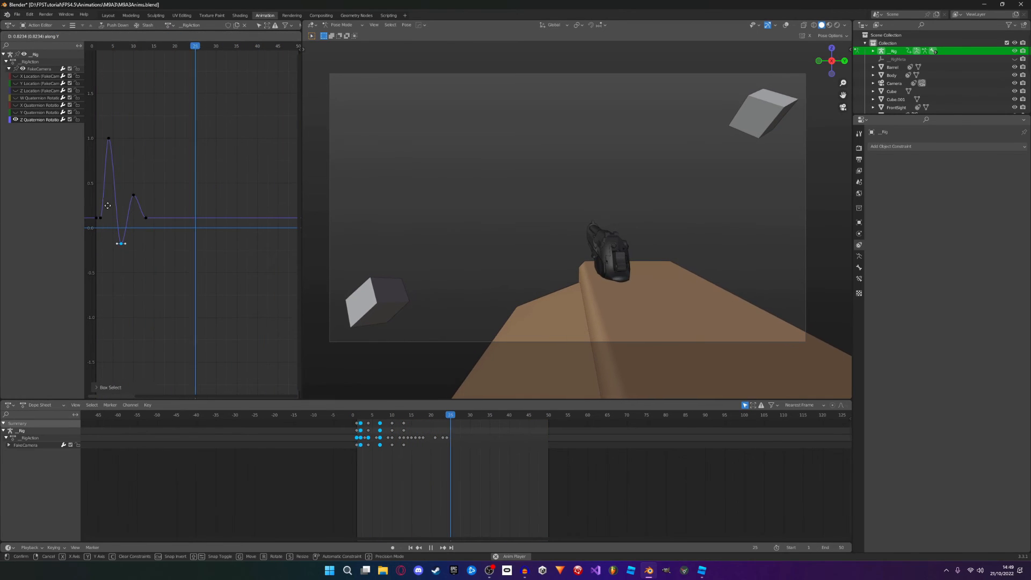
pyautogui.click(104, 207)
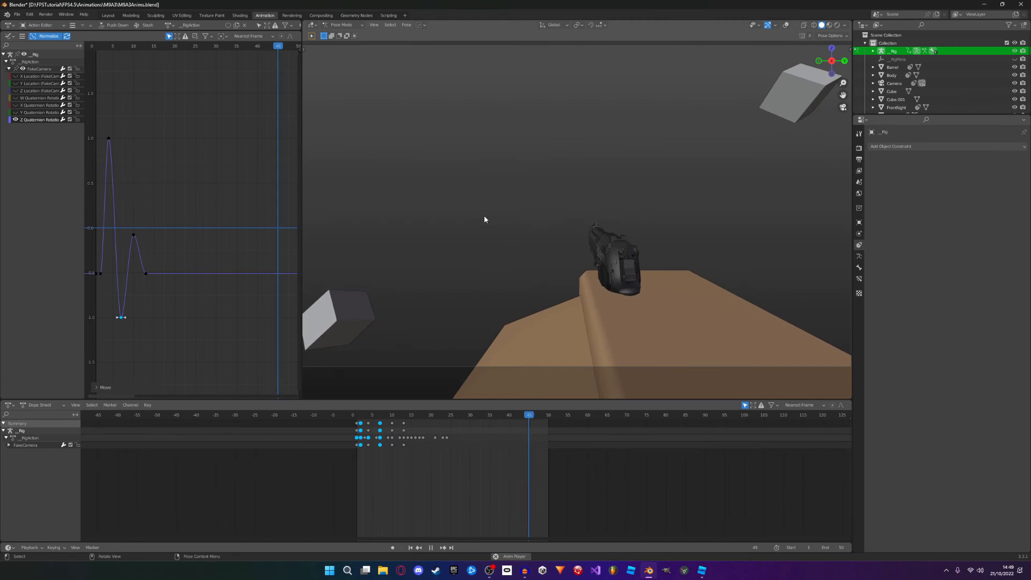
# Step: Show the Rbx Animations tools beside the 3D view and stop the playback
pyautogui.press('n')
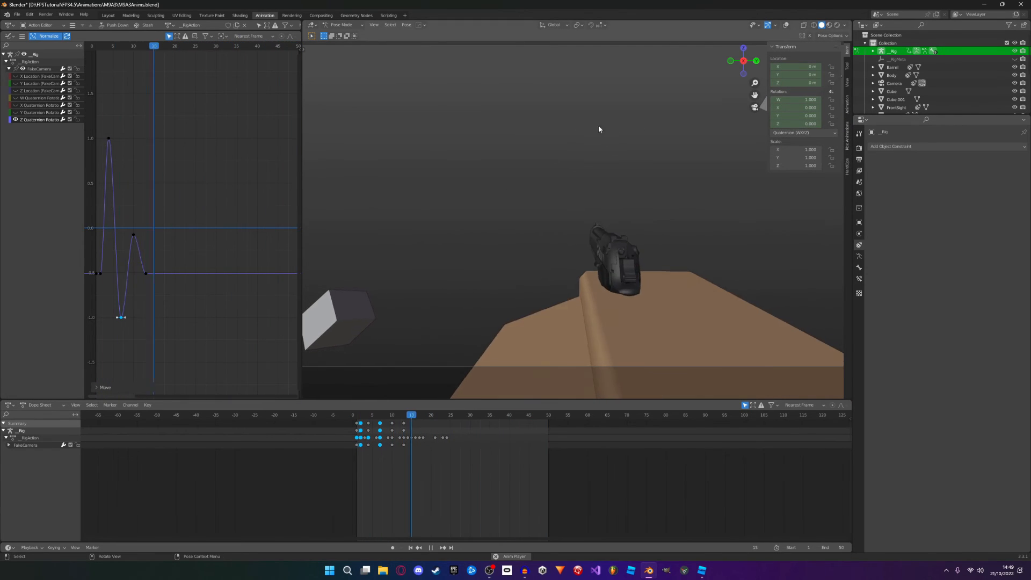
pyautogui.click(847, 136)
pyautogui.press('space')
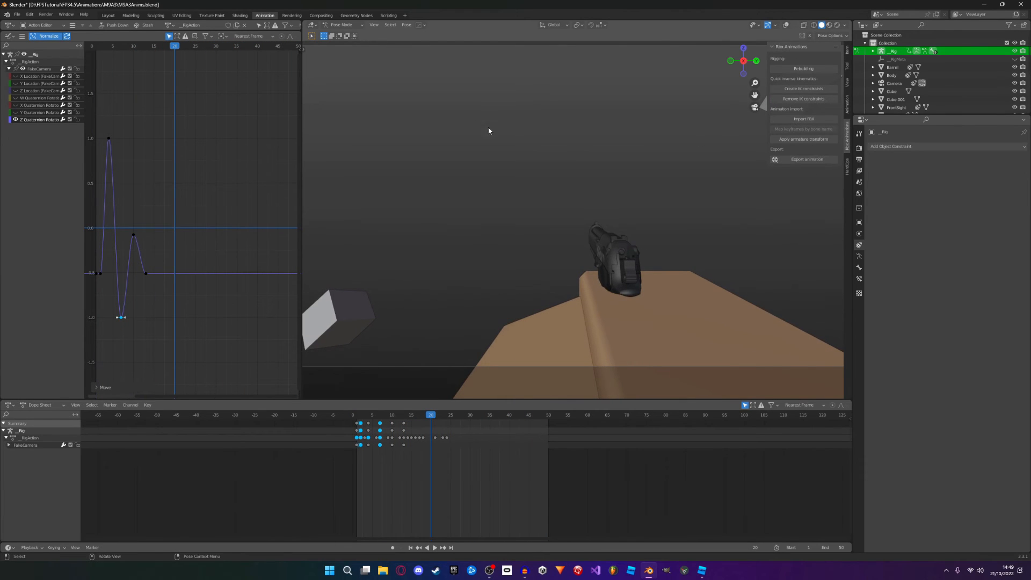
# Step: With the overlays shown, select all bones and copy their frame 1 keys to frame 24
pyautogui.press('a')
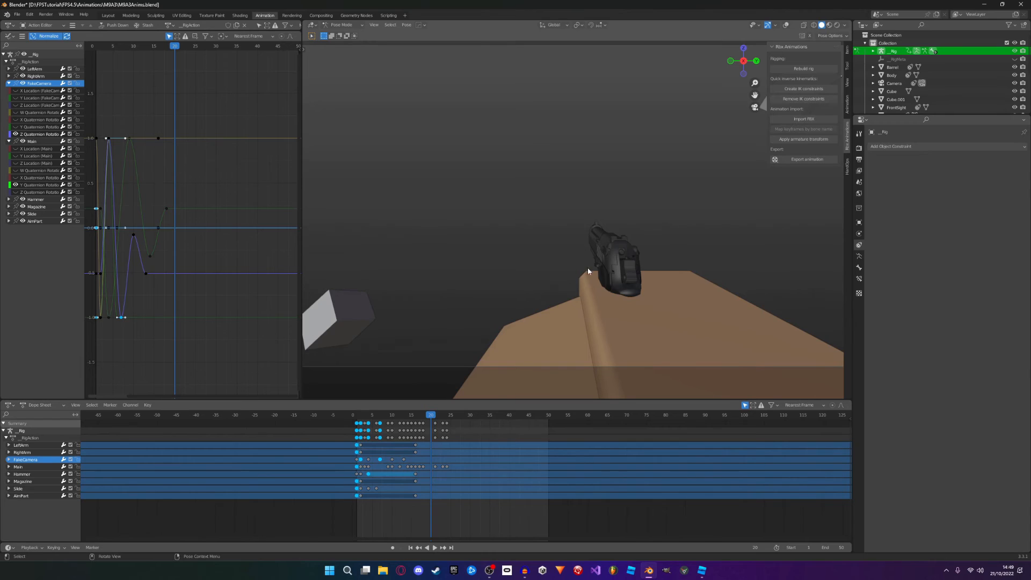
pyautogui.click(786, 25)
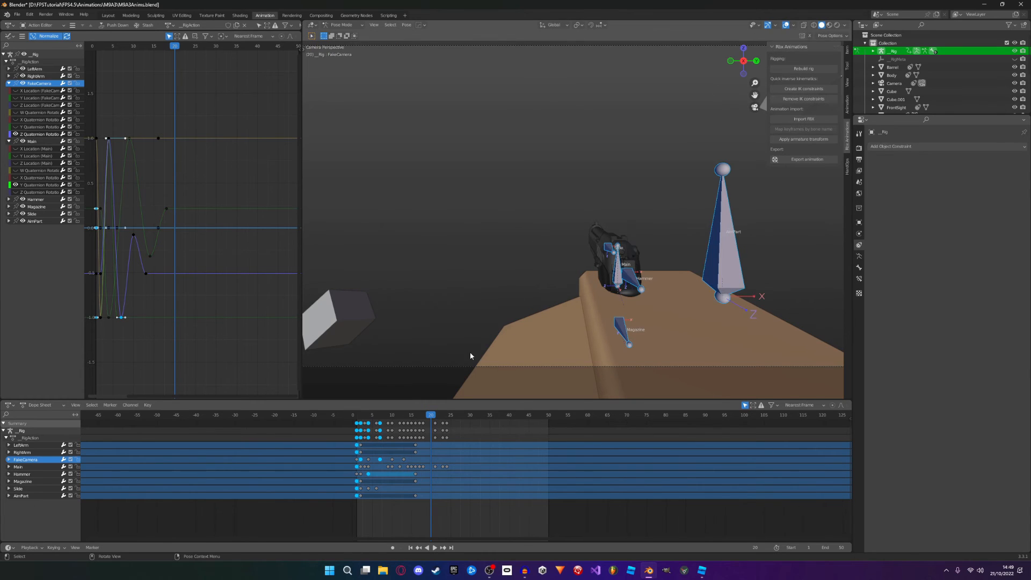
pyautogui.click(447, 416)
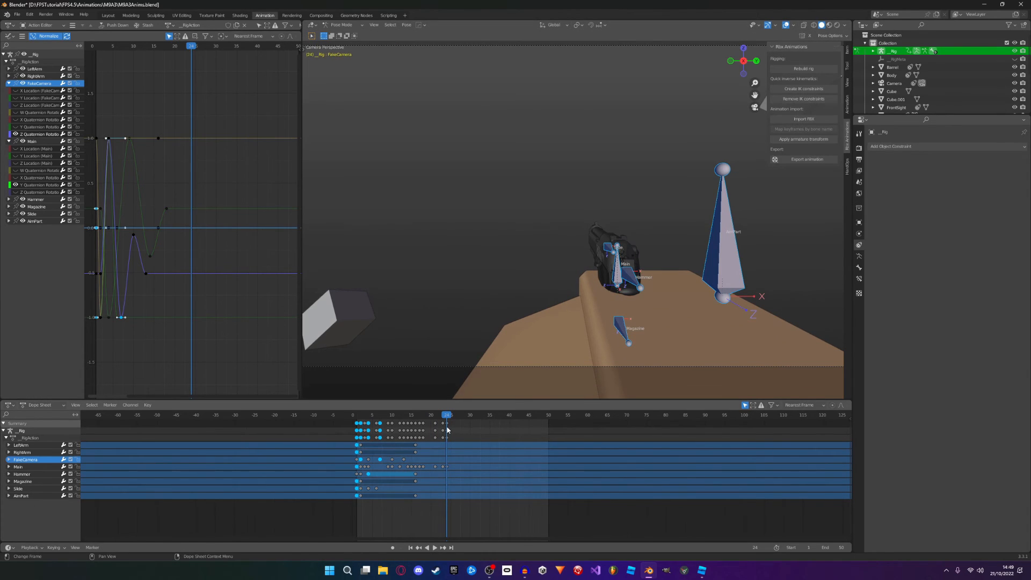
pyautogui.click(357, 428)
pyautogui.hotkey('ctrl', 'v')
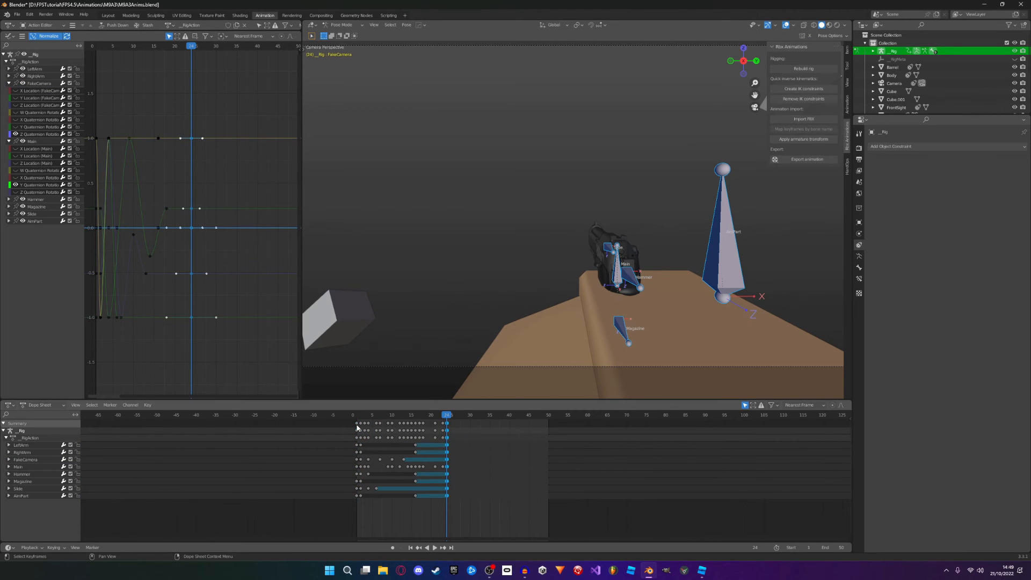
# Step: Play the animation briefly, stop it, and set the scene's end frame to 24
pyautogui.press('space')
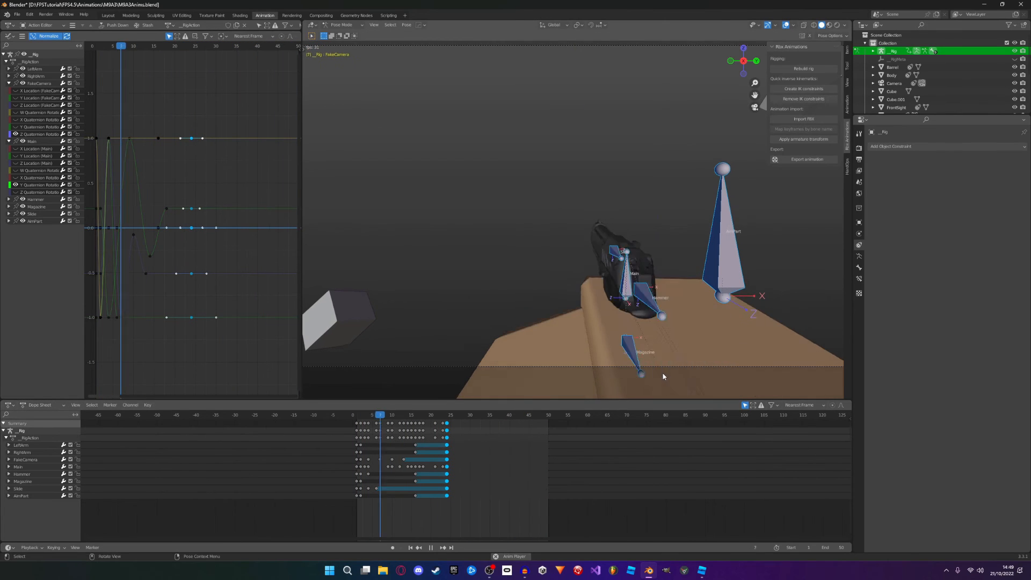
pyautogui.press('space')
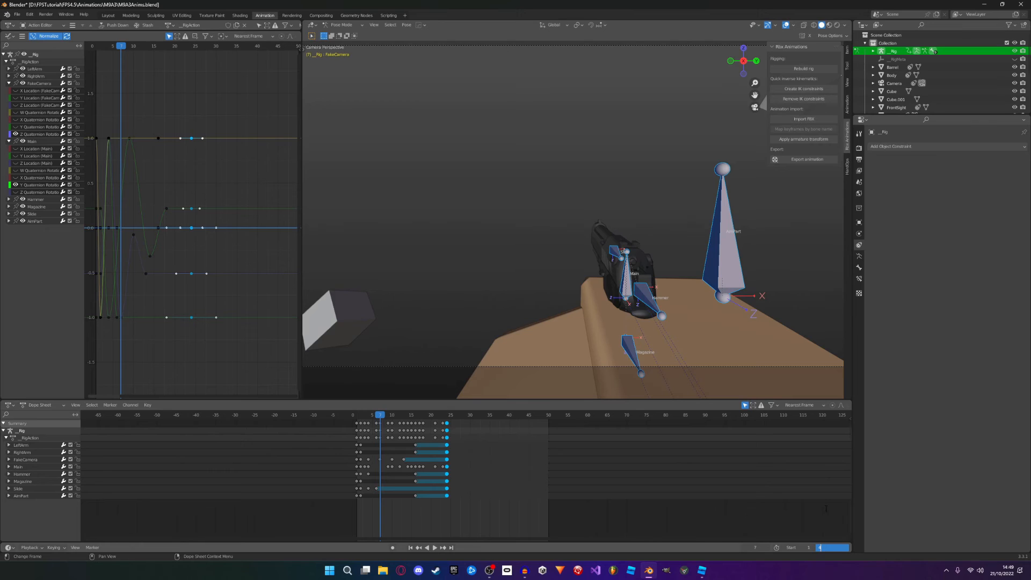
pyautogui.press('Return')
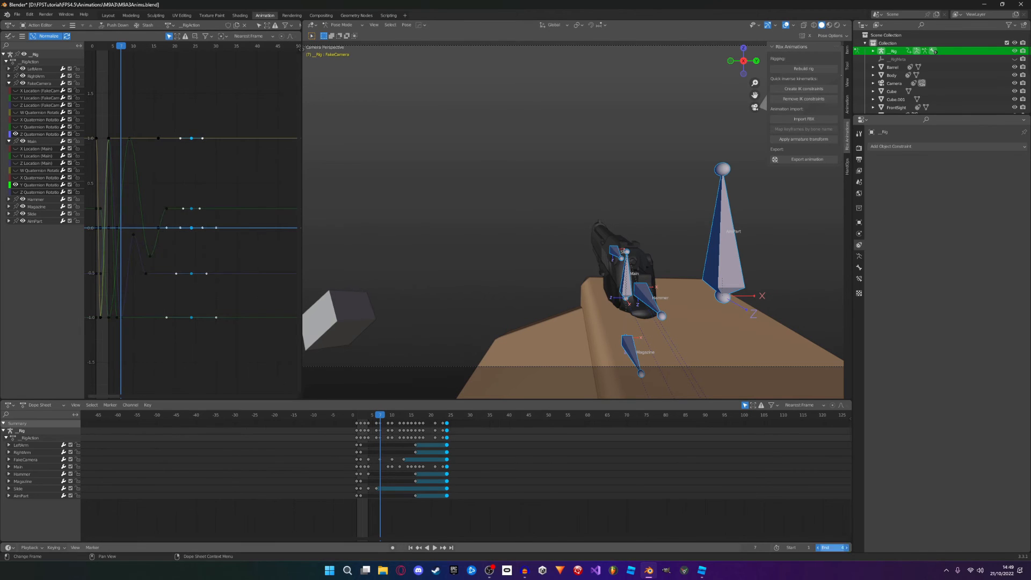
pyautogui.click(832, 548)
pyautogui.write('24')
pyautogui.press('Return')
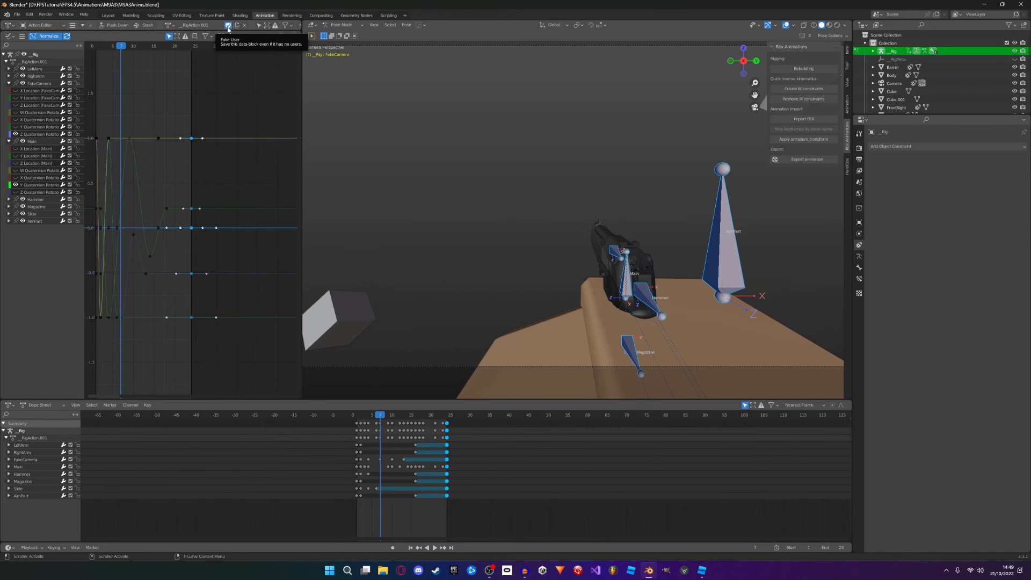
# Step: Keep the firing action with a fake user, rename it Shoot, and save the file
pyautogui.click(228, 26)
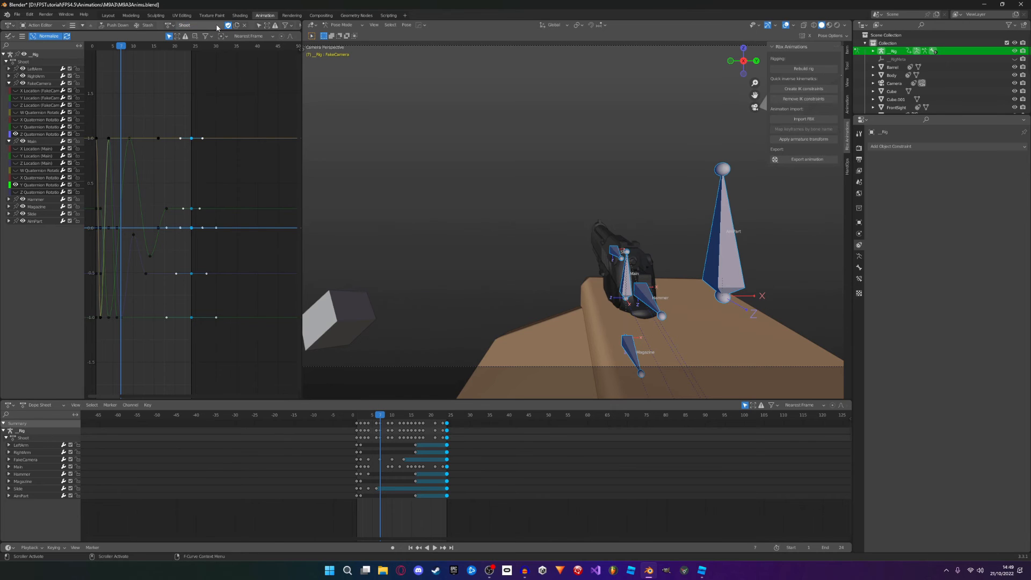
pyautogui.hotkey('ctrl', 's')
# Step: Preview the looping animation with the overlays hidden, stop it, and export the baked animation to the clipboard
pyautogui.press('space')
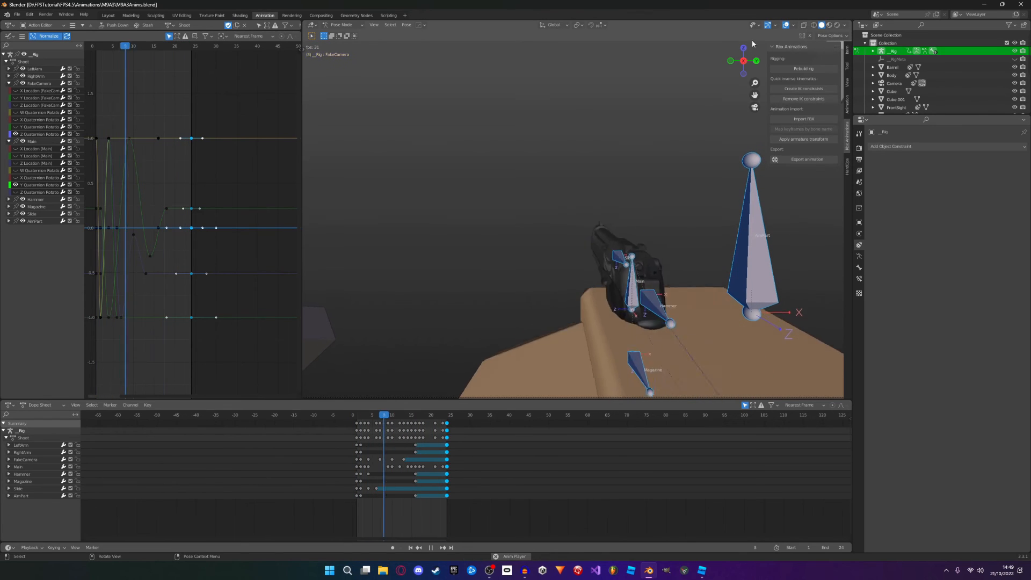
pyautogui.click(787, 25)
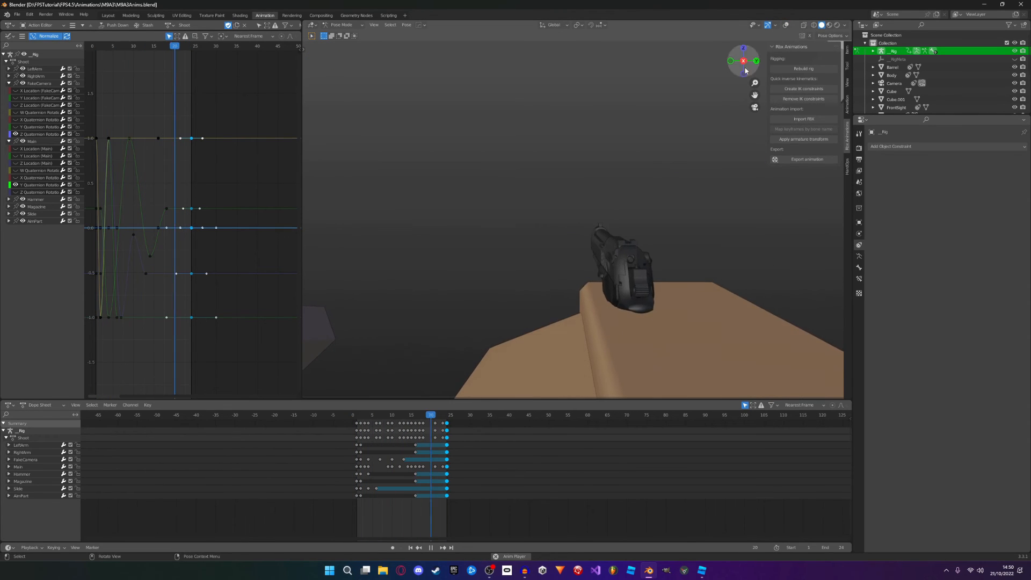
pyautogui.scroll(-3, 682, 168)
pyautogui.scroll(3, 681, 164)
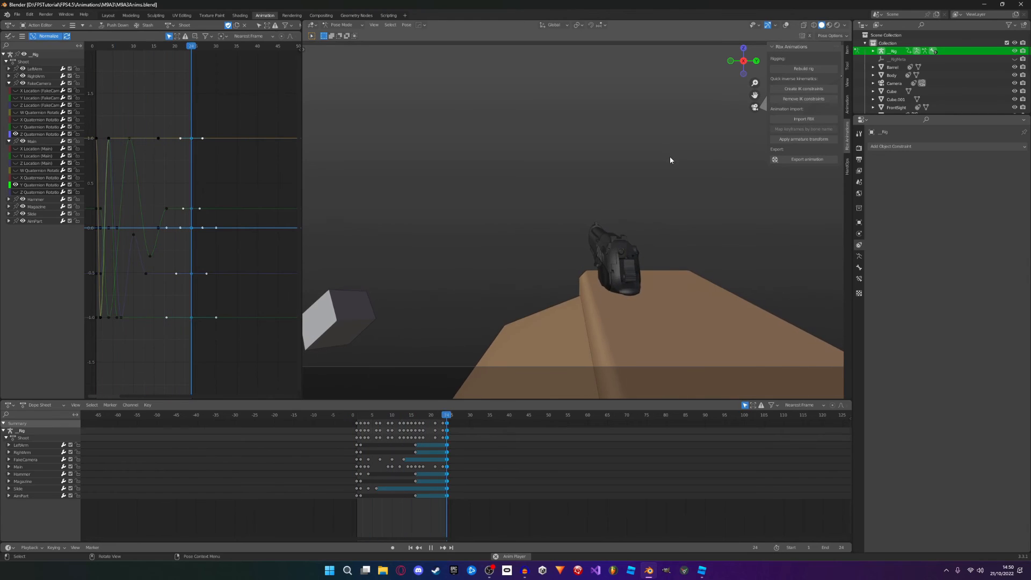
pyautogui.press('space')
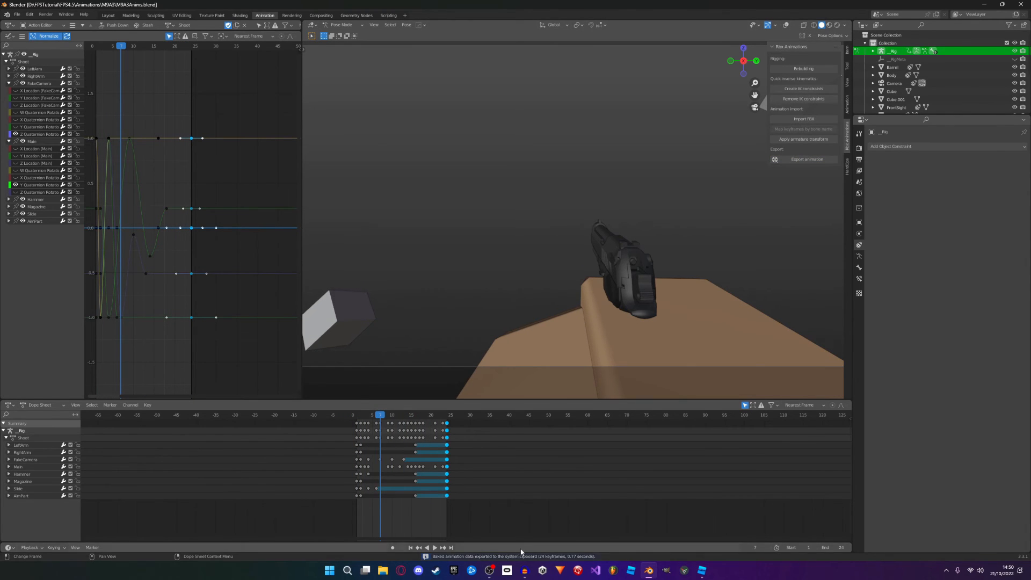
# Step: Switch to Roblox Studio and import the exported animation data with the Blender Animations plugin
pyautogui.click(697, 571)
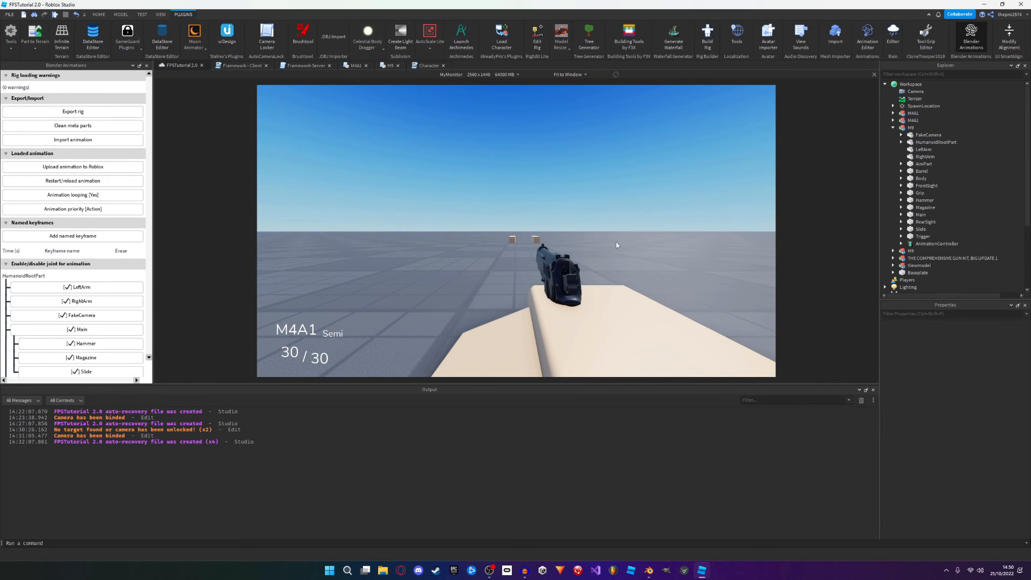
pyautogui.click(114, 140)
pyautogui.hotkey('ctrl', 'v')
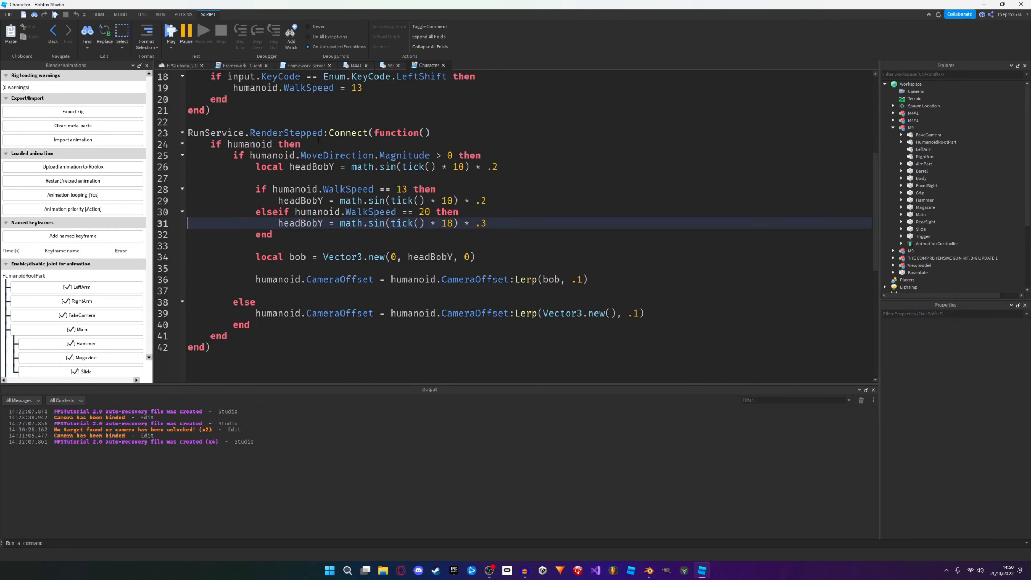
# Step: Return to the FPSTutorial 2.0 viewport, turn animation looping off, and restart the loaded animation
pyautogui.click(162, 65)
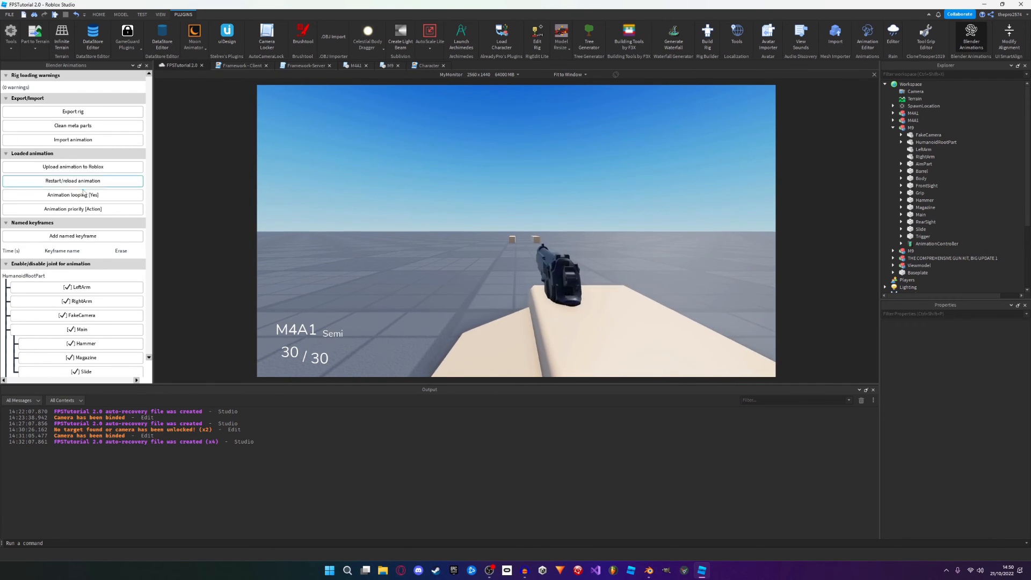
pyautogui.click(69, 194)
pyautogui.click(74, 181)
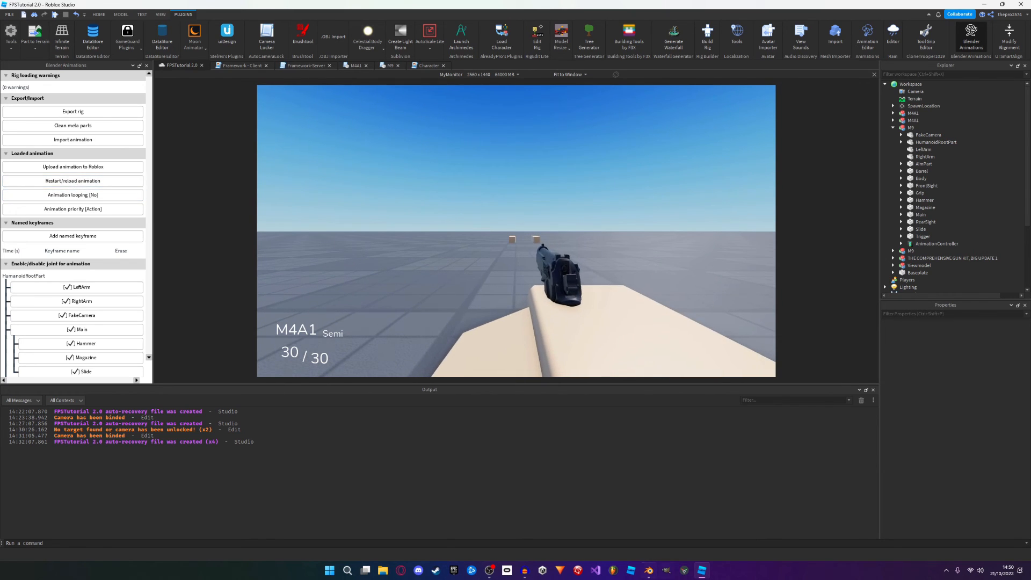
# Step: Switch back to Blender, show the overlays, and set the scene's end frame to 36
pyautogui.click(649, 571)
pyautogui.click(786, 25)
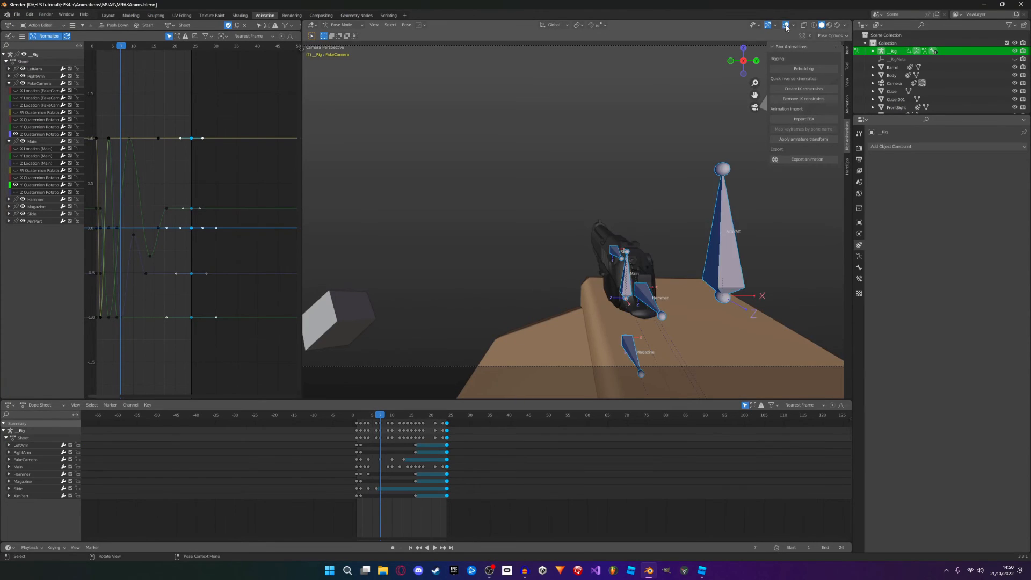
pyautogui.moveTo(832, 547); pyautogui.dragTo(841, 547)
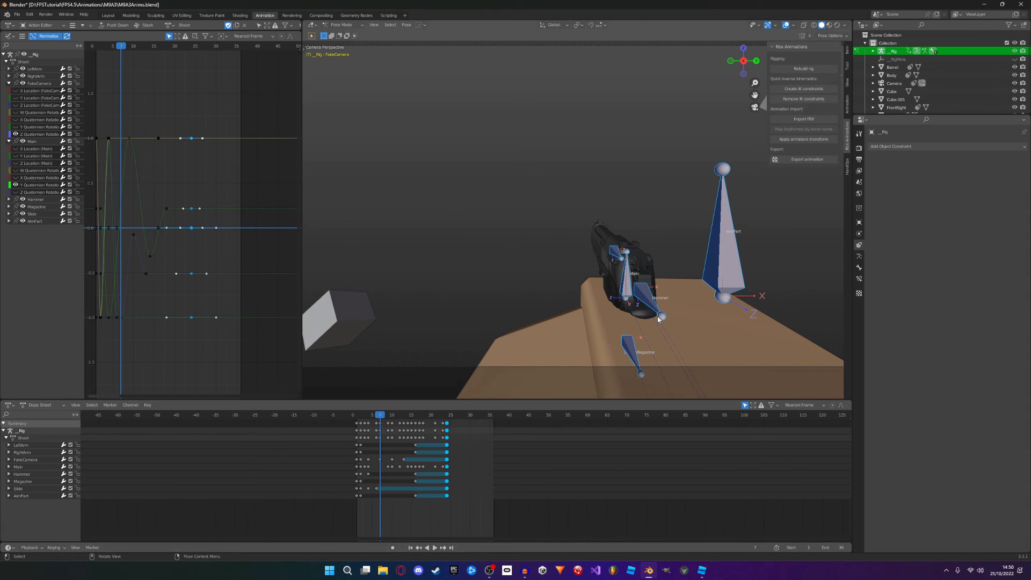
# Step: Move the Slide bone's keys at frame 4 one frame earlier to frame 3, and play the result
pyautogui.click(621, 265)
pyautogui.moveTo(370, 419); pyautogui.dragTo(358, 419)
pyautogui.press('space')
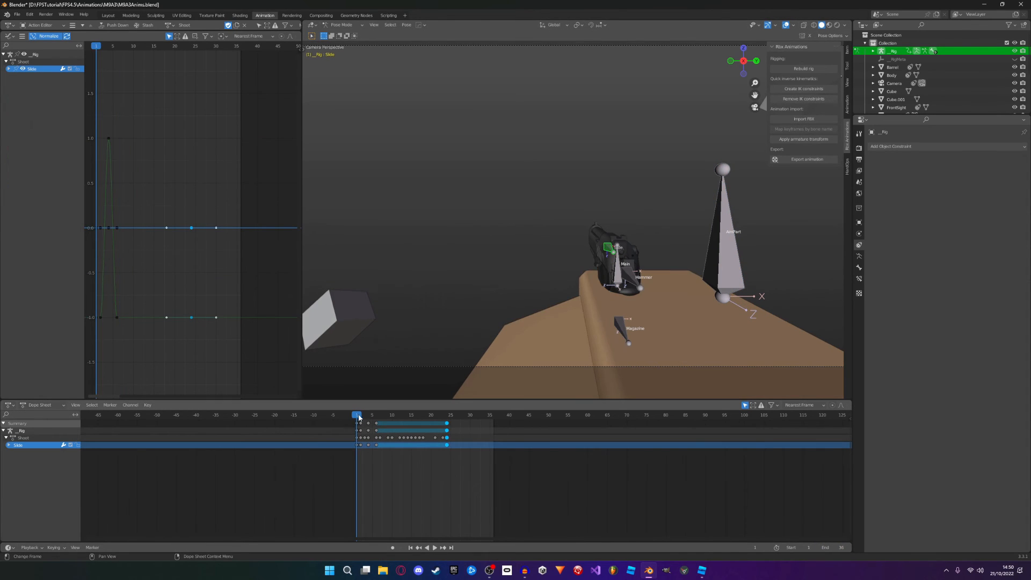
pyautogui.press('space')
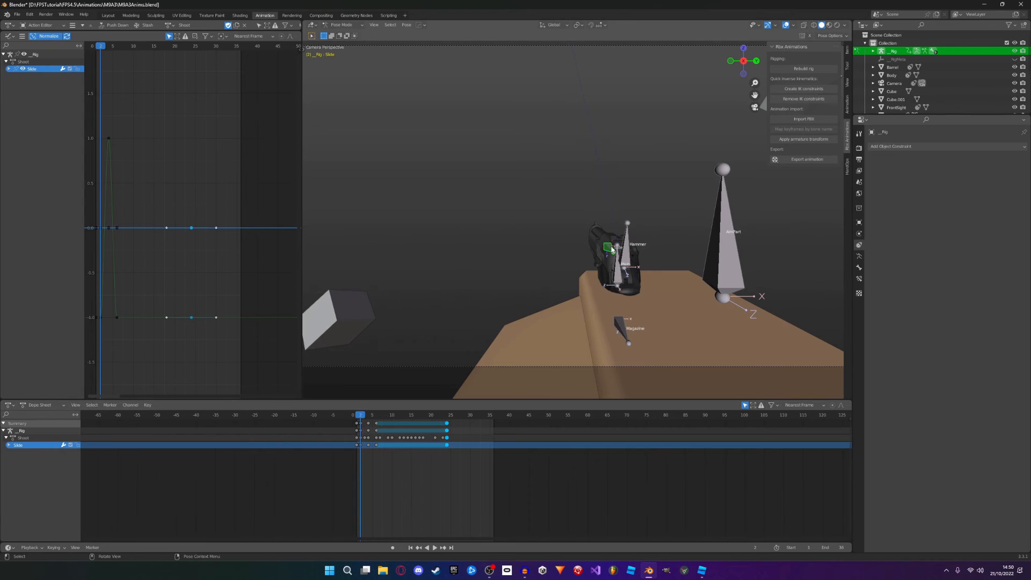
pyautogui.click(368, 416)
pyautogui.press('space')
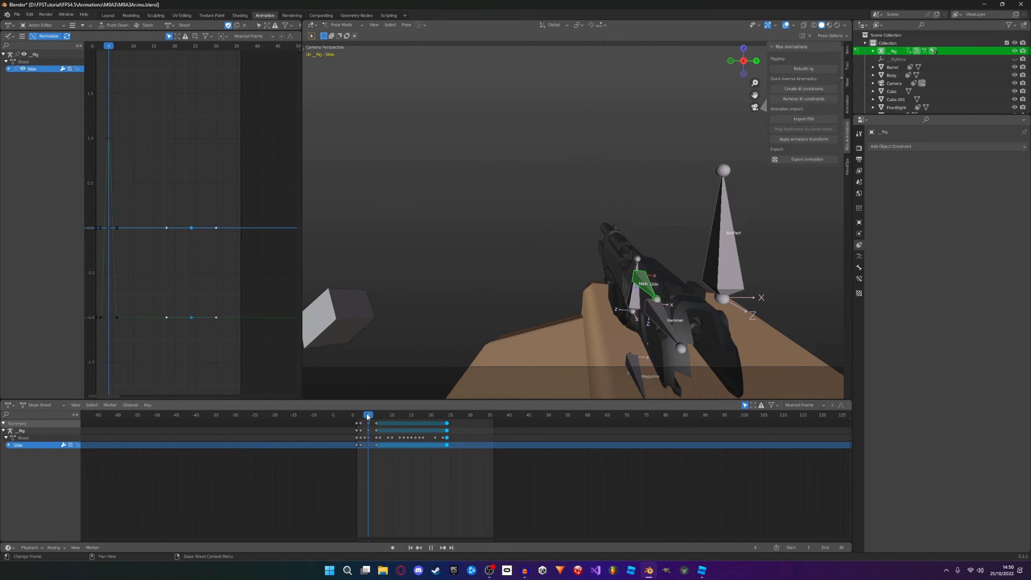
pyautogui.moveTo(369, 423); pyautogui.dragTo(365, 424)
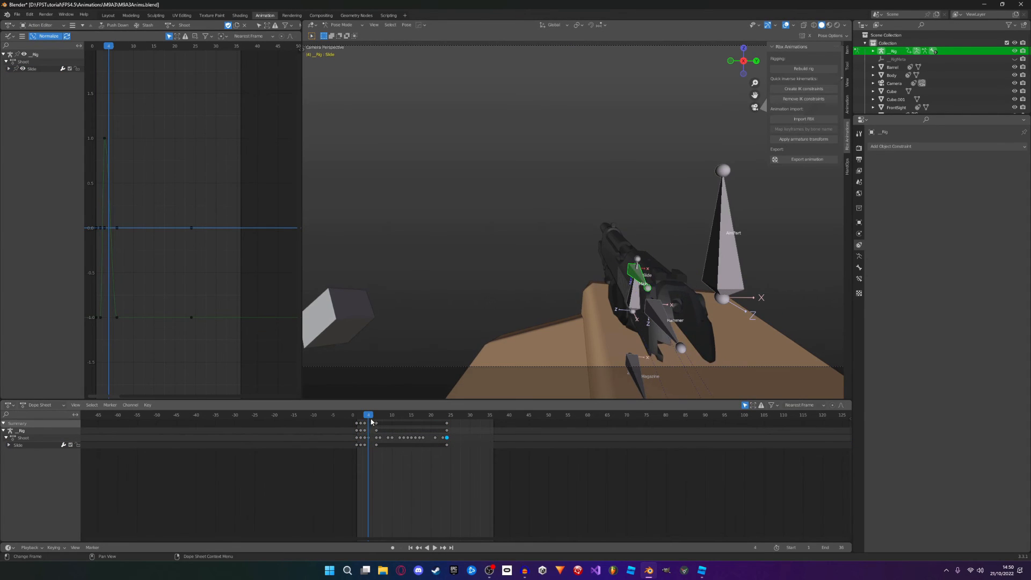
pyautogui.press('space')
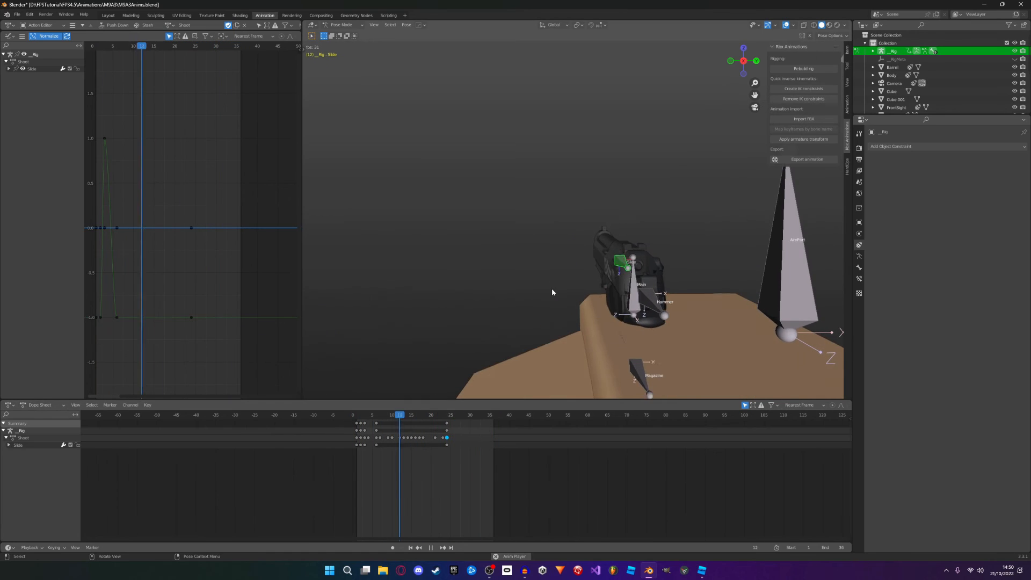
# Step: Isolate the Main bone's X Location curve and shift all keys after its frame 3 peak four frames earlier
pyautogui.click(621, 283)
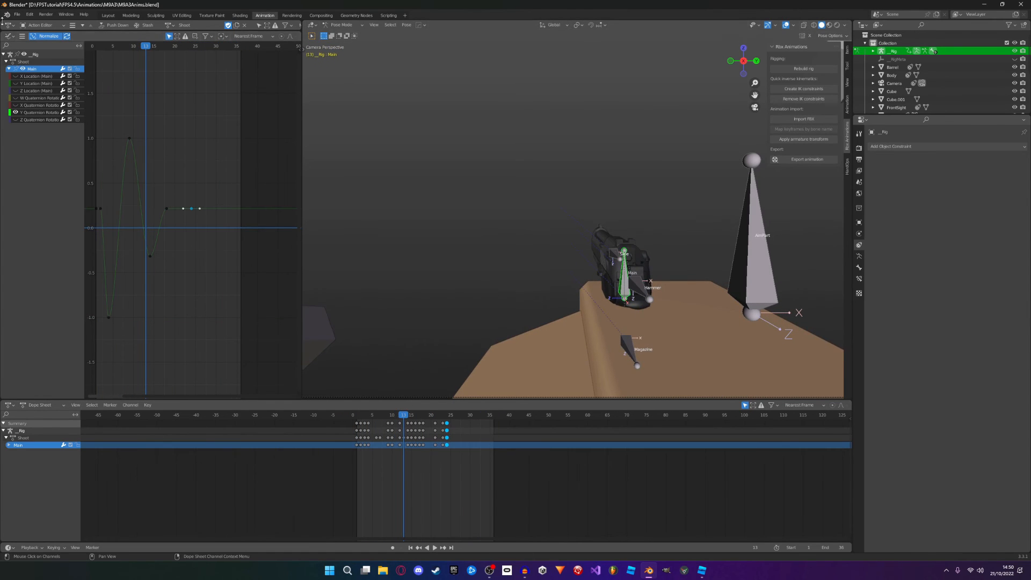
pyautogui.press('space')
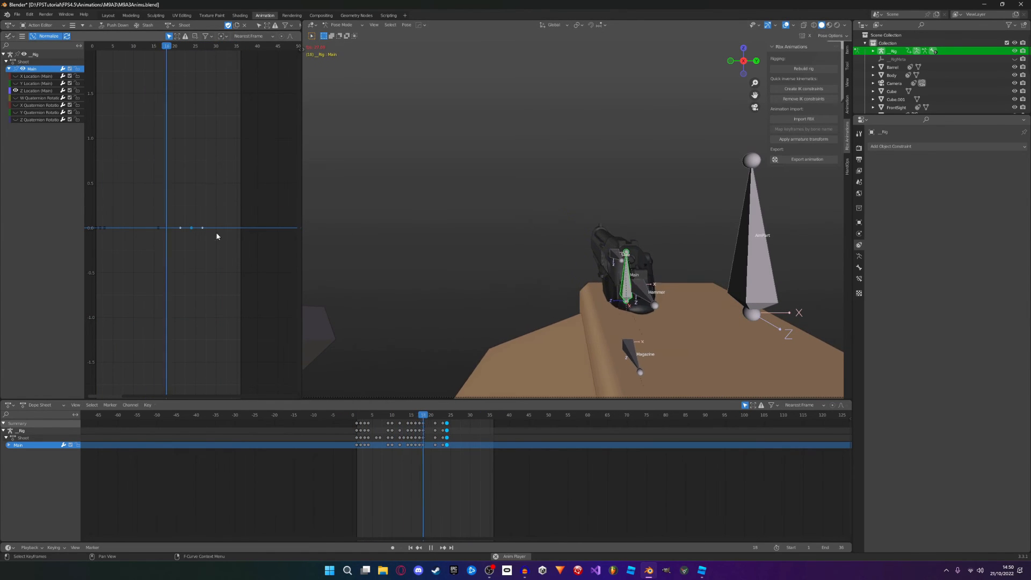
pyautogui.press('space')
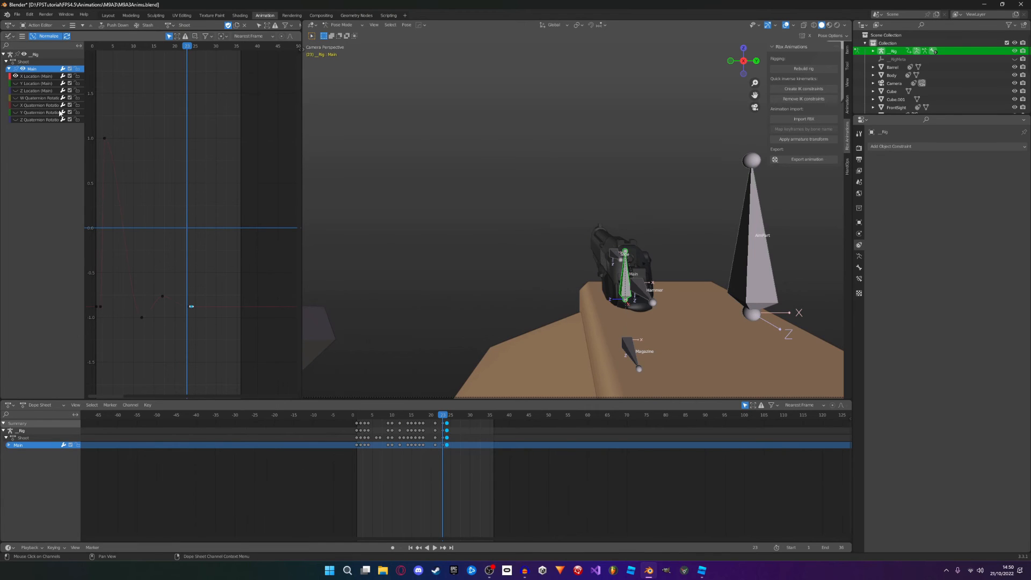
pyautogui.moveTo(235, 346); pyautogui.dragTo(106, 233)
pyautogui.press('g')
pyautogui.press('x')
pyautogui.click(250, 348)
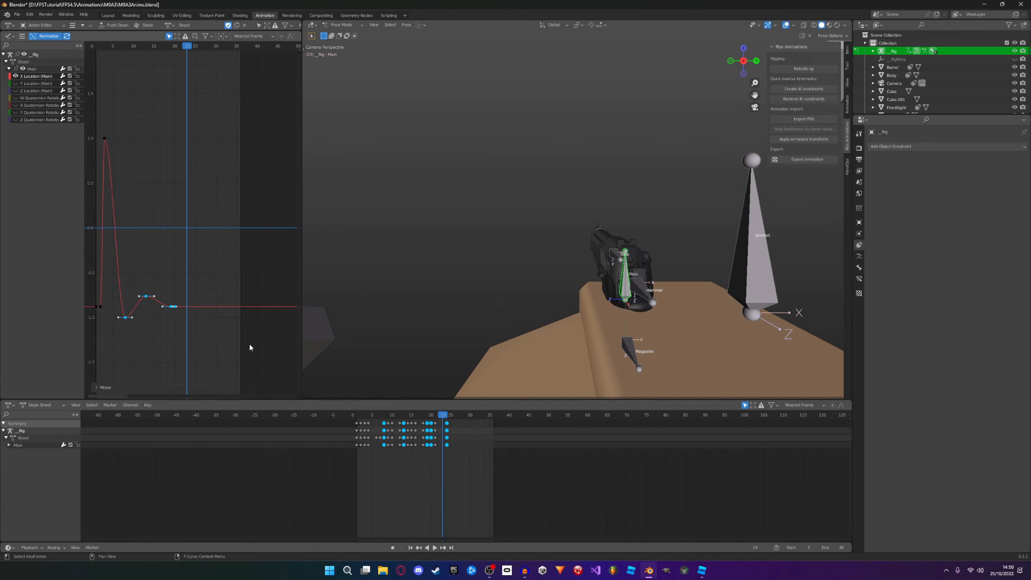
# Step: Move the X Location curve's small bounce key to frame 11 and its settling keys to frames 14 and 15, and play without overlays
pyautogui.moveTo(240, 342); pyautogui.dragTo(137, 266)
pyautogui.press('g')
pyautogui.press('x')
pyautogui.click(128, 267)
pyautogui.moveTo(206, 329); pyautogui.dragTo(160, 297)
pyautogui.press('g')
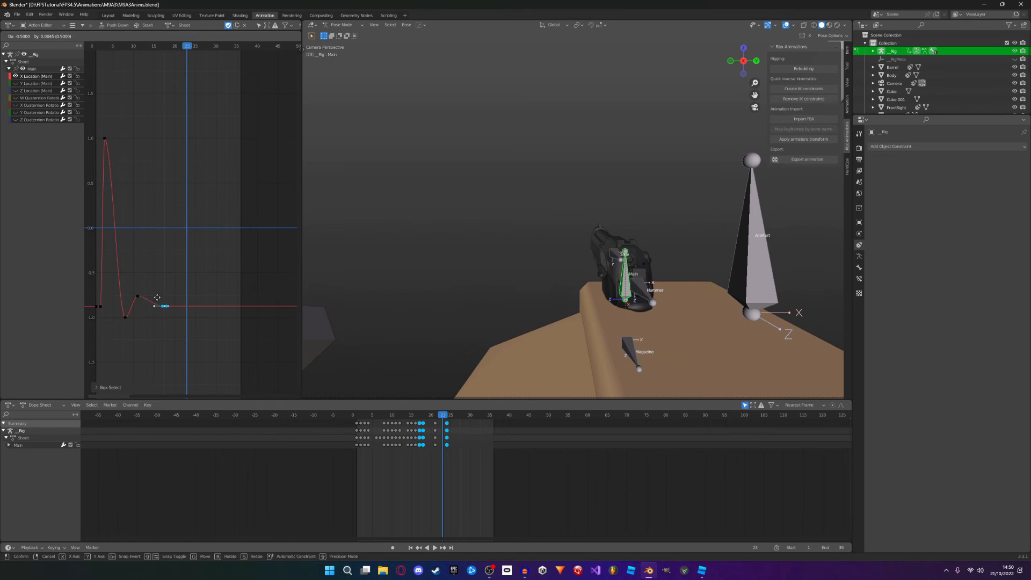
pyautogui.click(147, 299)
pyautogui.press('space')
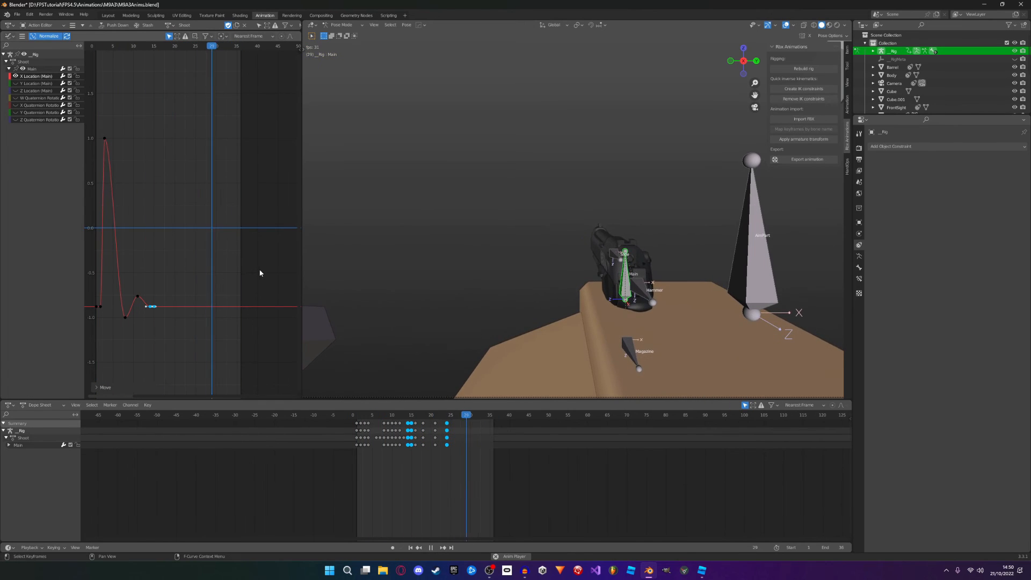
pyautogui.click(785, 25)
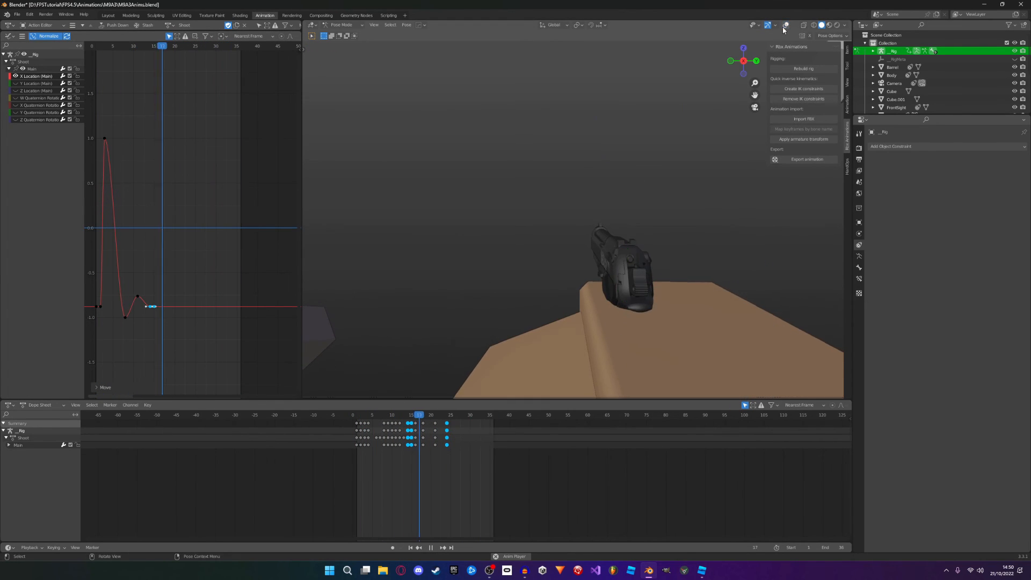
# Step: Retime the X Location curve slightly later, with the small bounce key at frame 12 and the settling keys at frames 16 and 17
pyautogui.moveTo(220, 350); pyautogui.dragTo(133, 277)
pyautogui.press('g')
pyautogui.press('x')
pyautogui.click(139, 279)
pyautogui.moveTo(181, 320); pyautogui.dragTo(149, 304)
pyautogui.press('g')
pyautogui.press('x')
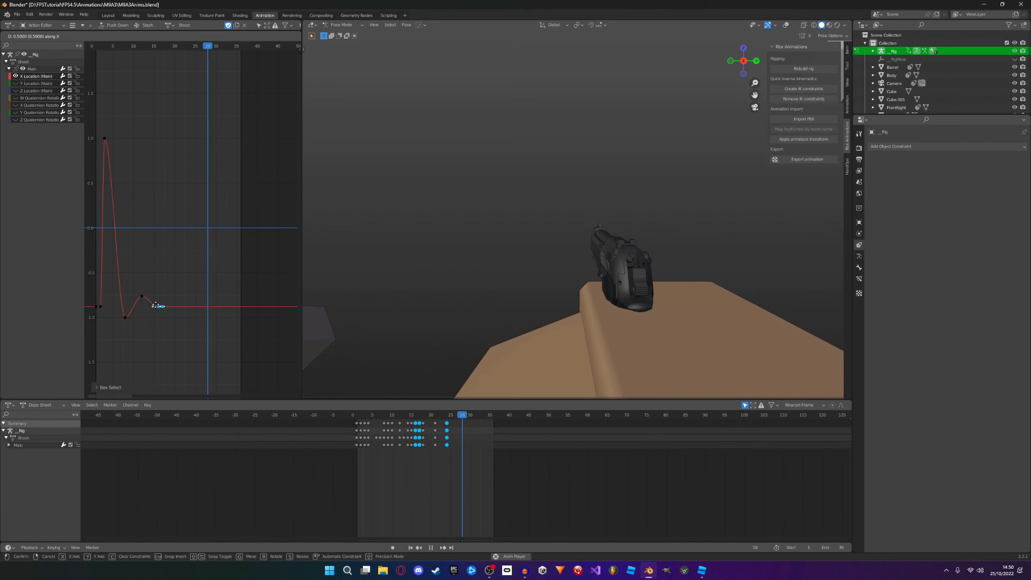
pyautogui.click(156, 305)
# Step: Isolate the Main bone's X Quaternion Rotation curve and shift all keys after its frame 3 dip earlier, placing the peak at frame 8
pyautogui.click(16, 76)
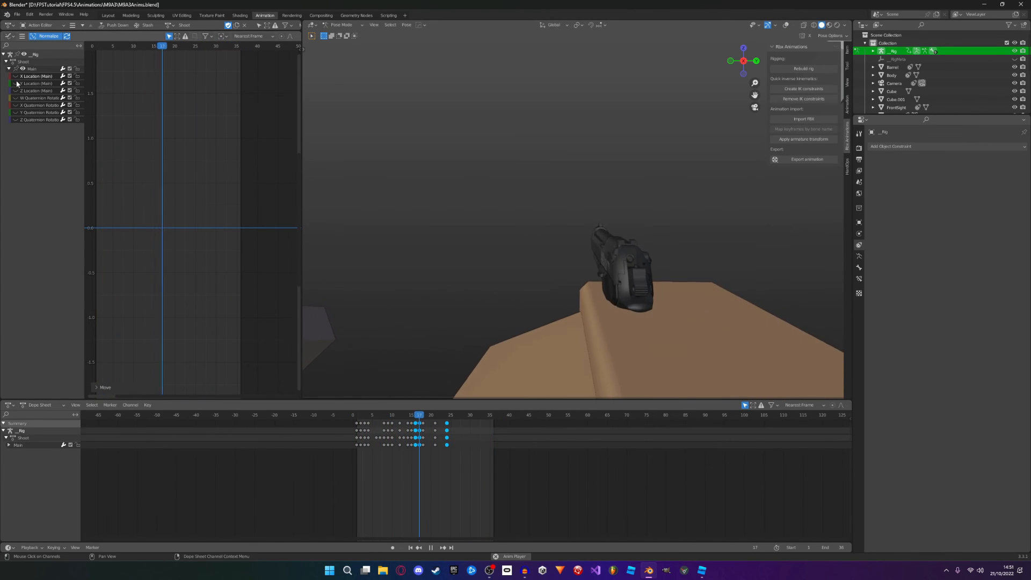
pyautogui.click(16, 91)
pyautogui.click(16, 90)
pyautogui.click(15, 113)
pyautogui.click(15, 113)
pyautogui.click(15, 106)
pyautogui.click(15, 106)
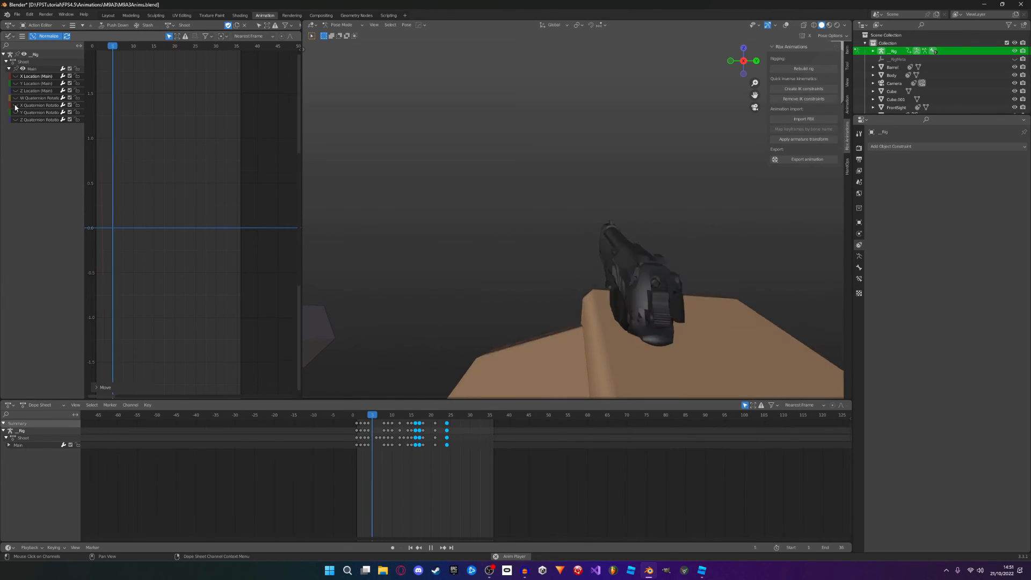
pyautogui.click(15, 105)
pyautogui.press('space')
pyautogui.moveTo(251, 224); pyautogui.dragTo(106, 101)
pyautogui.press('g')
pyautogui.press('x')
pyautogui.click(214, 155)
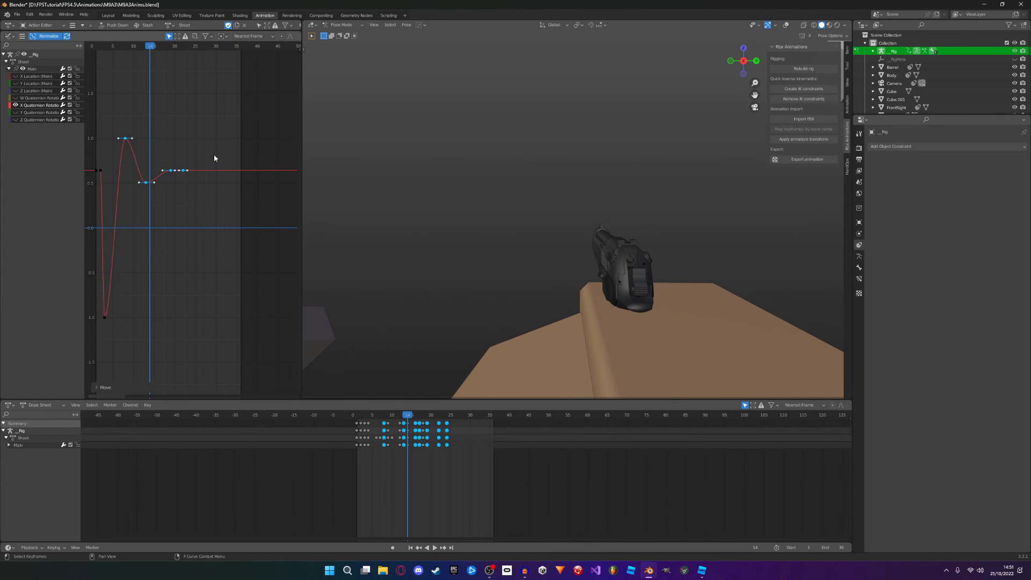
# Step: Move the X Quaternion Rotation curve's second dip to frame 10 and its level end keys to frames 13 and 16, and play the result
pyautogui.moveTo(261, 192); pyautogui.dragTo(126, 146)
pyautogui.press('g')
pyautogui.press('x')
pyautogui.click(114, 148)
pyautogui.moveTo(225, 206); pyautogui.dragTo(144, 157)
pyautogui.press('g')
pyautogui.press('x')
pyautogui.click(133, 155)
pyautogui.press('space')
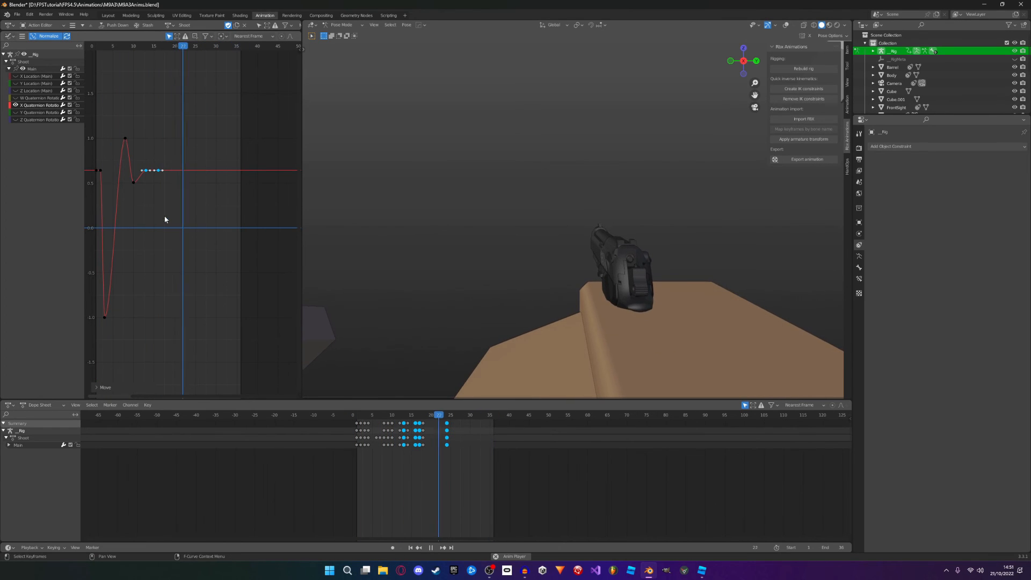
# Step: Shift the X Quaternion Rotation curve's second dip to frame 11 and its level end keys to frames 14 and 17
pyautogui.click(133, 183)
pyautogui.press('g')
pyautogui.press('x')
pyautogui.click(138, 182)
pyautogui.moveTo(174, 183); pyautogui.dragTo(143, 162)
pyautogui.press('g')
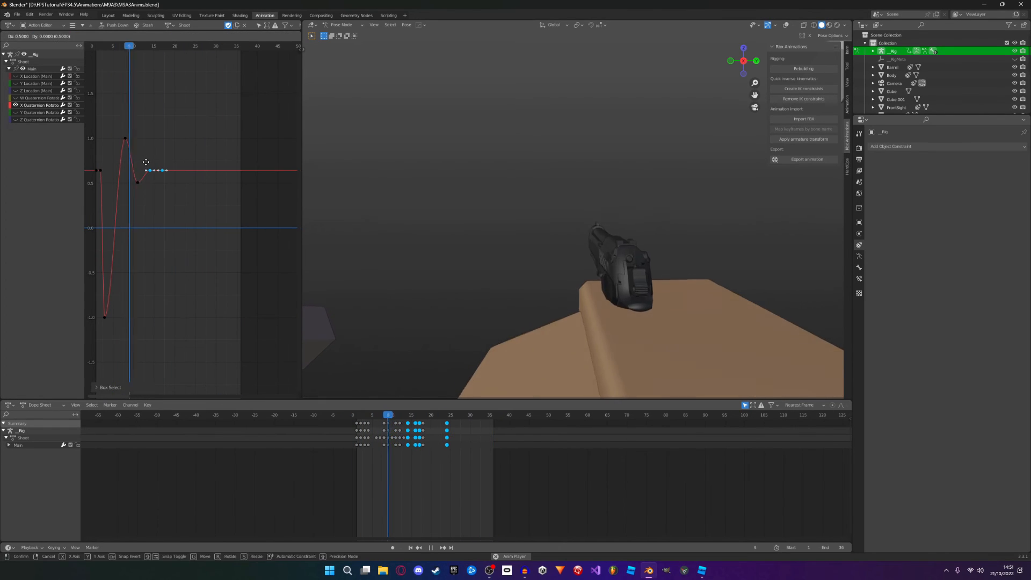
pyautogui.press('x')
pyautogui.click(147, 174)
pyautogui.click(137, 182)
pyautogui.moveTo(153, 200); pyautogui.dragTo(146, 191)
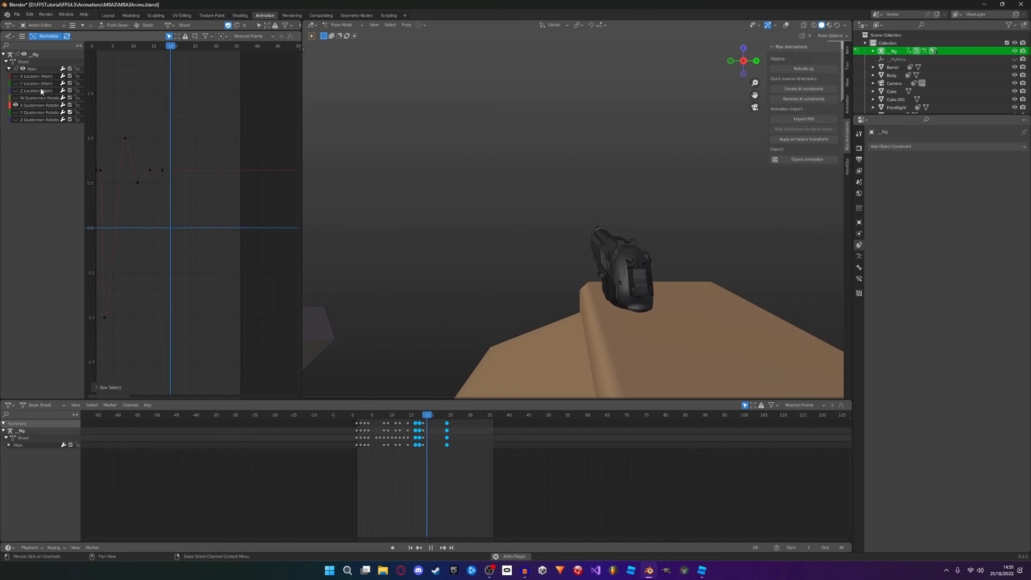
# Step: Isolate the Main bone's Y Quaternion Rotation curve and shift the keys after its first dip earlier, placing the peak at frame 7
pyautogui.click(15, 105)
pyautogui.click(15, 112)
pyautogui.press('space')
pyautogui.moveTo(229, 267); pyautogui.dragTo(117, 99)
pyautogui.press('g')
pyautogui.press('x')
pyautogui.click(112, 99)
pyautogui.moveTo(214, 353); pyautogui.dragTo(102, 114)
# Step: Move the Y Quaternion Rotation curve's second dip to frame 9 and its level end keys to frames 12 and 18, and play the result
pyautogui.moveTo(221, 288); pyautogui.dragTo(144, 189)
pyautogui.press('g')
pyautogui.press('x')
pyautogui.click(129, 183)
pyautogui.press('g')
pyautogui.press('x')
pyautogui.click(194, 237)
pyautogui.press('space')
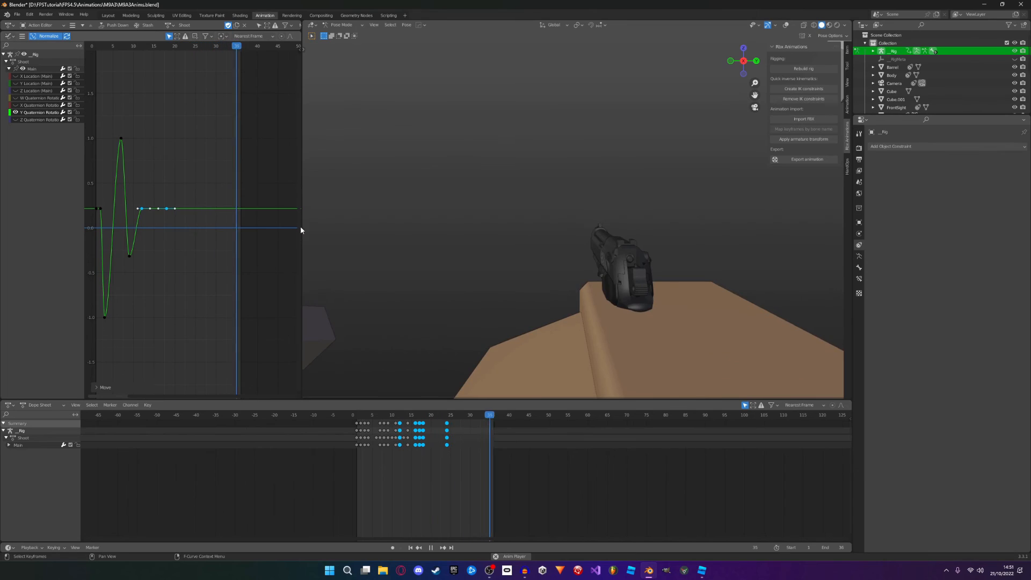
# Step: Isolate the Main bone's Z Quaternion Rotation curve and move its keys from frame 12 onward two frames earlier
pyautogui.click(19, 121)
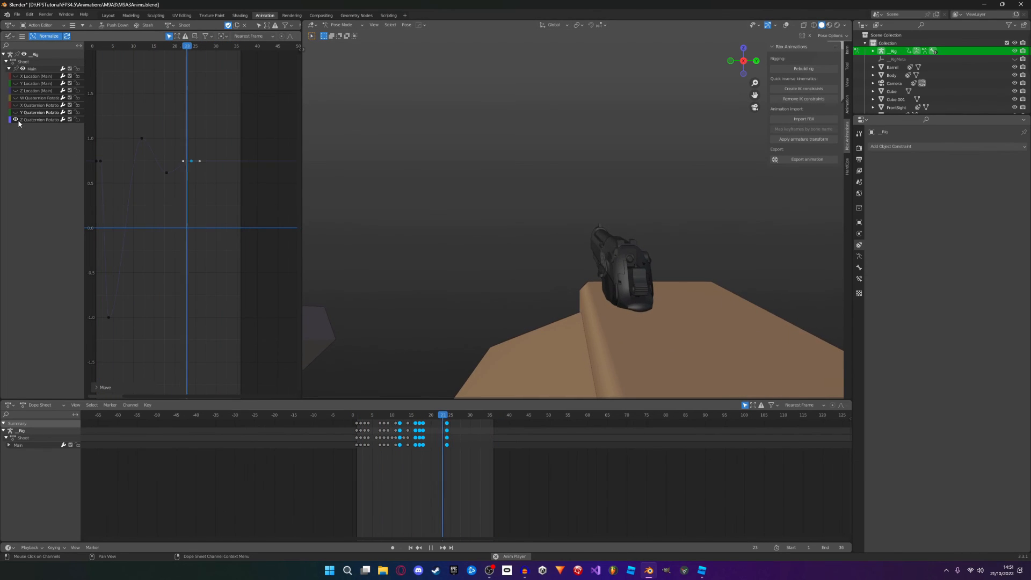
pyautogui.press('space')
pyautogui.moveTo(249, 325); pyautogui.dragTo(120, 82)
pyautogui.press('g')
pyautogui.press('x')
pyautogui.click(113, 83)
pyautogui.click(233, 177)
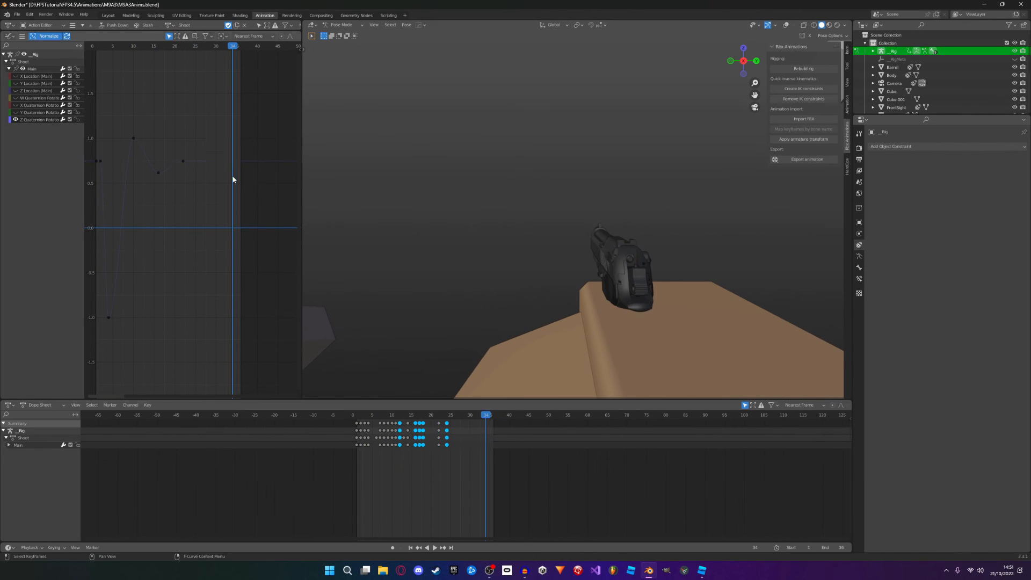
# Step: Move the Z Quaternion Rotation curve's second dip to frame 14 and its final key to frame 18, and play the result
pyautogui.moveTo(185, 189); pyautogui.dragTo(142, 137)
pyautogui.press('g')
pyautogui.press('x')
pyautogui.click(136, 143)
pyautogui.moveTo(190, 169); pyautogui.dragTo(164, 150)
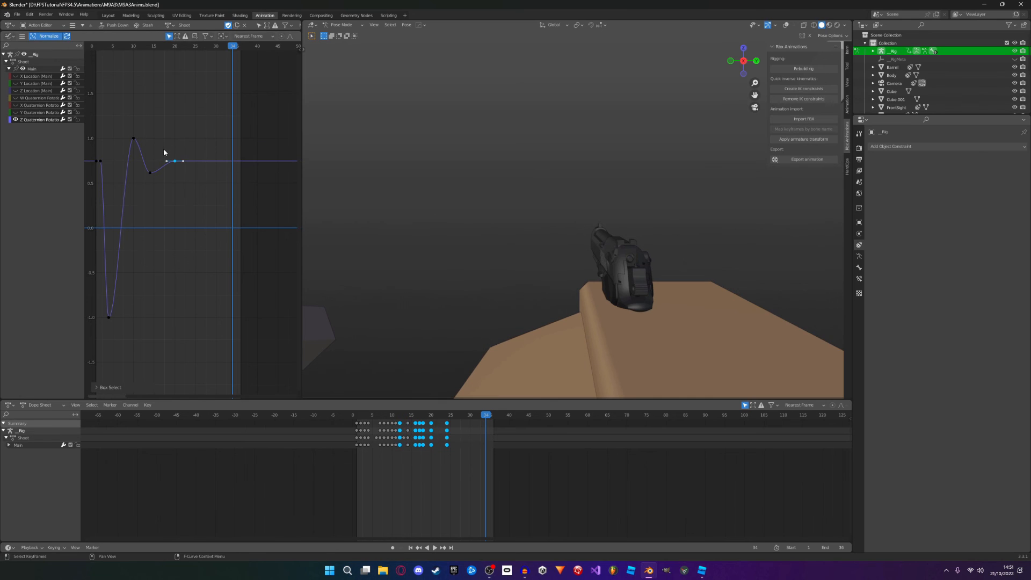
pyautogui.press('g')
pyautogui.press('x')
pyautogui.click(152, 149)
pyautogui.press('space')
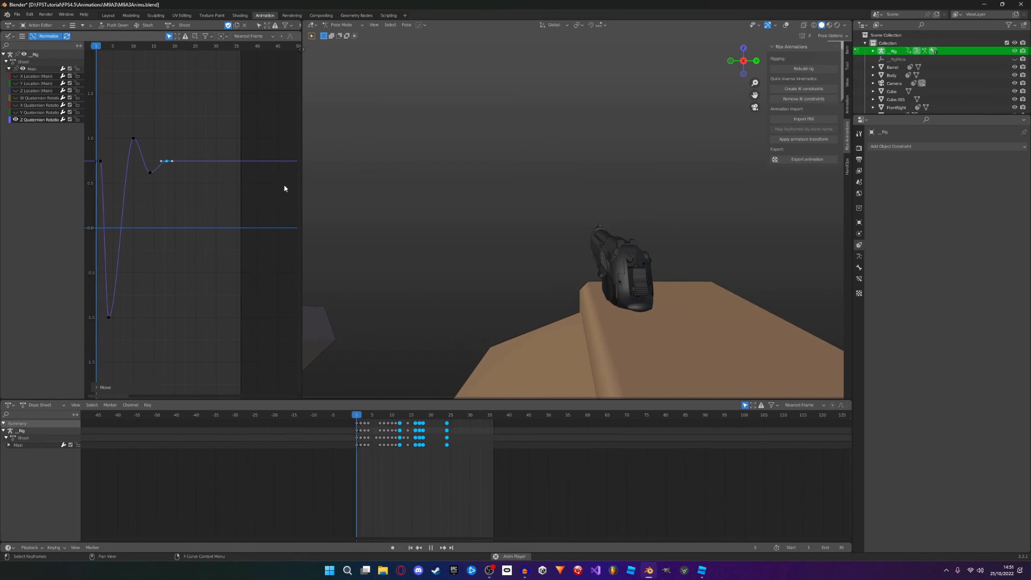
# Step: Select all bones and move the final column of keys from frame 24 to frame 18
pyautogui.press('a')
pyautogui.press('space')
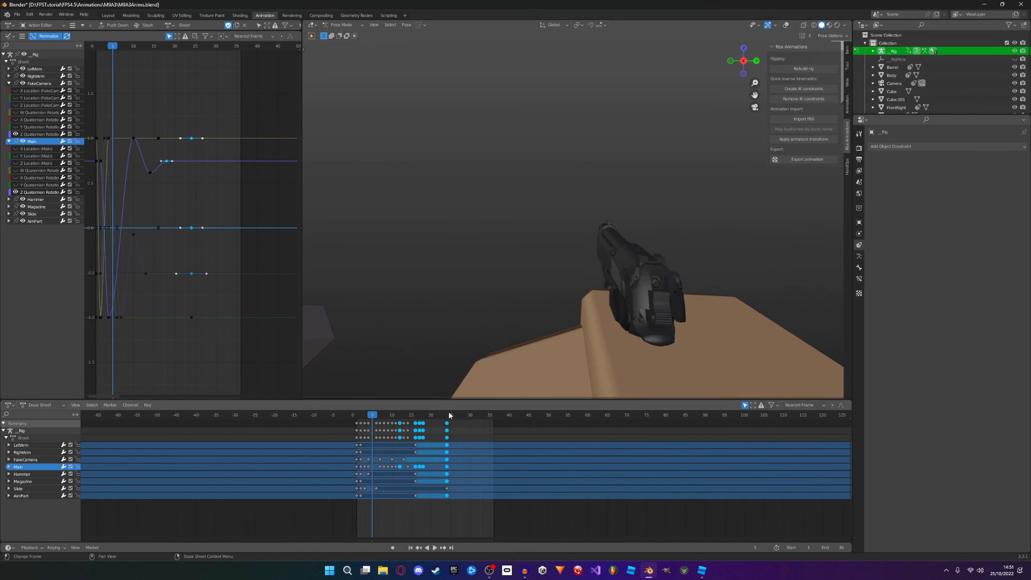
pyautogui.moveTo(449, 415); pyautogui.dragTo(424, 430)
pyautogui.click(446, 430)
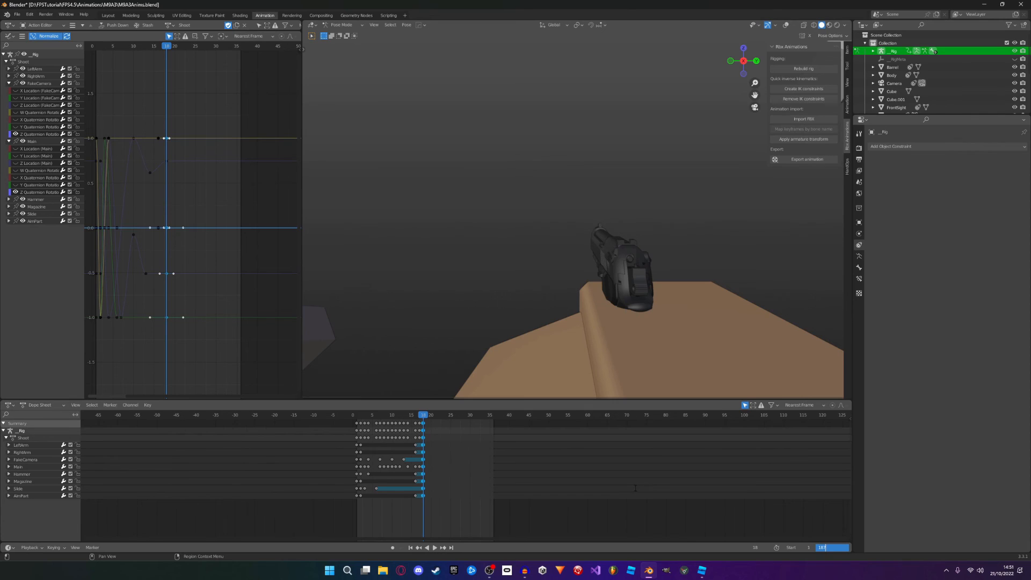
# Step: Set the scene's end frame to 18 and play the shortened Shoot animation
pyautogui.press('Return')
pyautogui.press('space')
pyautogui.press('space')
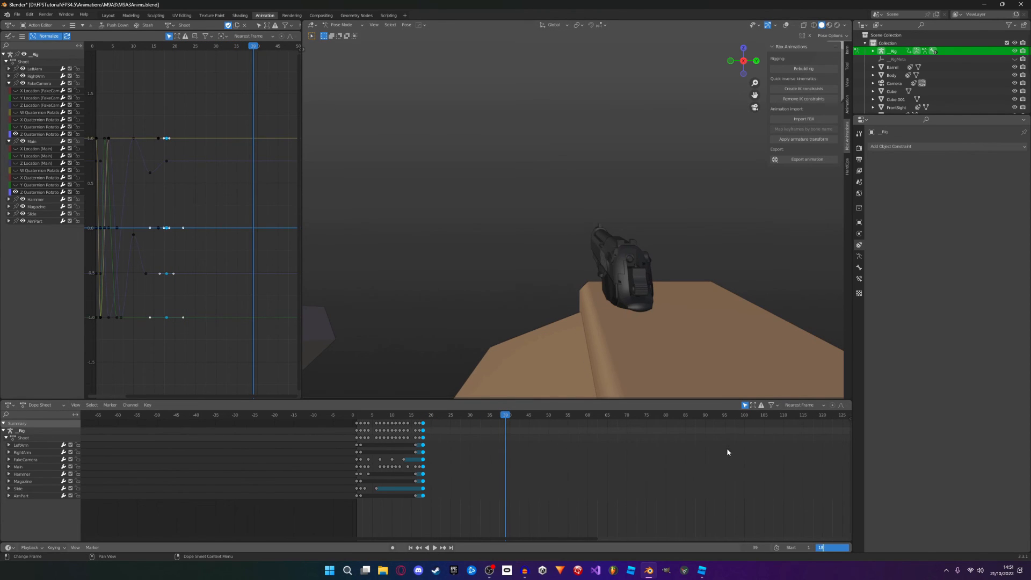
pyautogui.press('Return')
pyautogui.press('space')
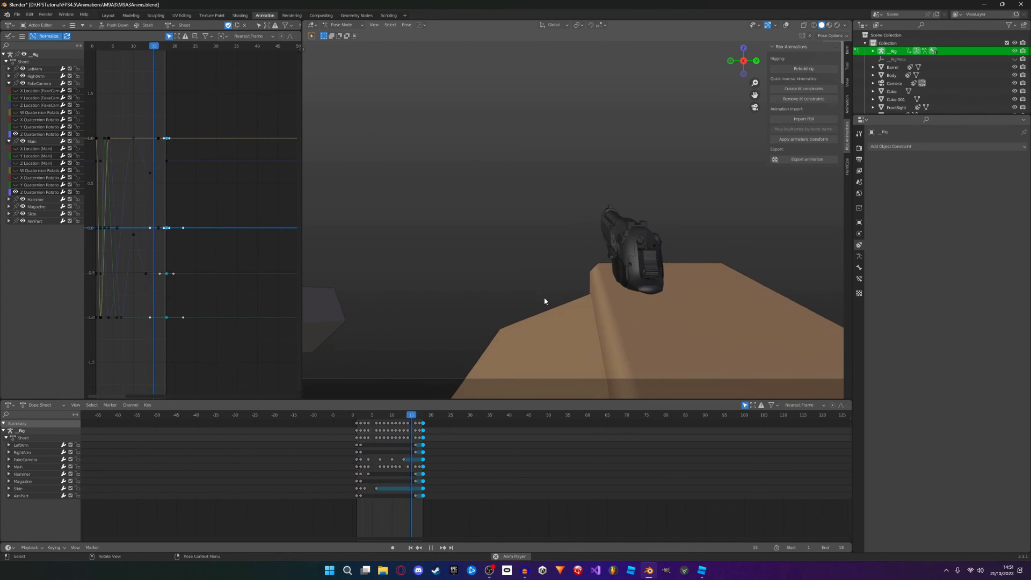
# Step: Show the overlays, select the FakeCamera bone, and save the Blender file
pyautogui.click(786, 25)
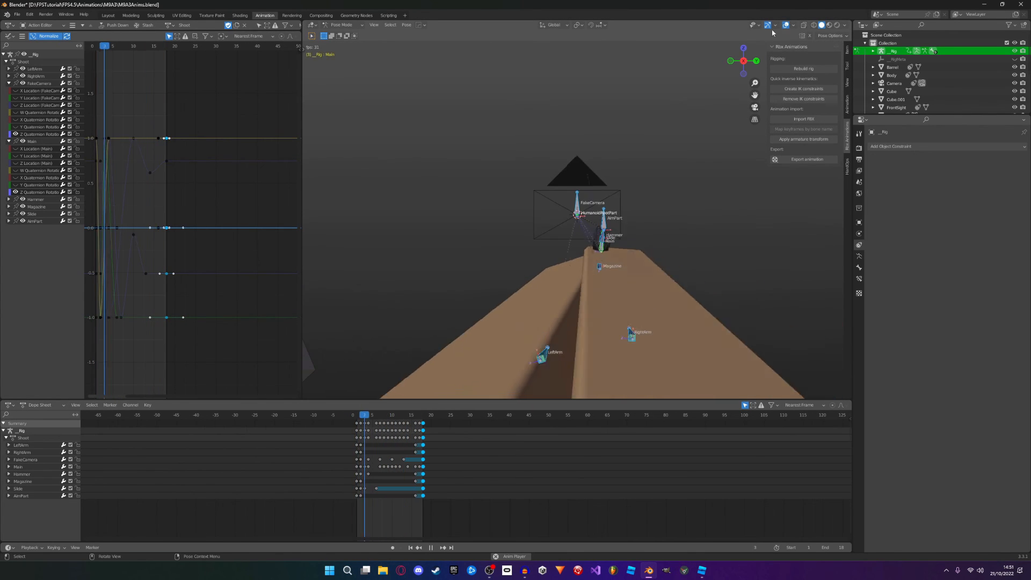
pyautogui.click(600, 198)
pyautogui.hotkey('ctrl', 's')
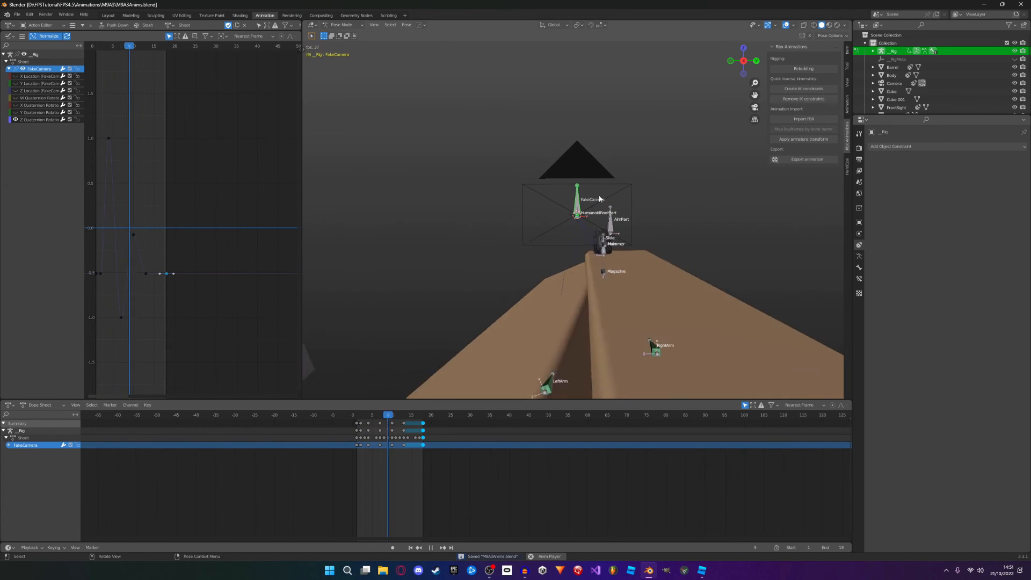
pyautogui.press('KP_0')
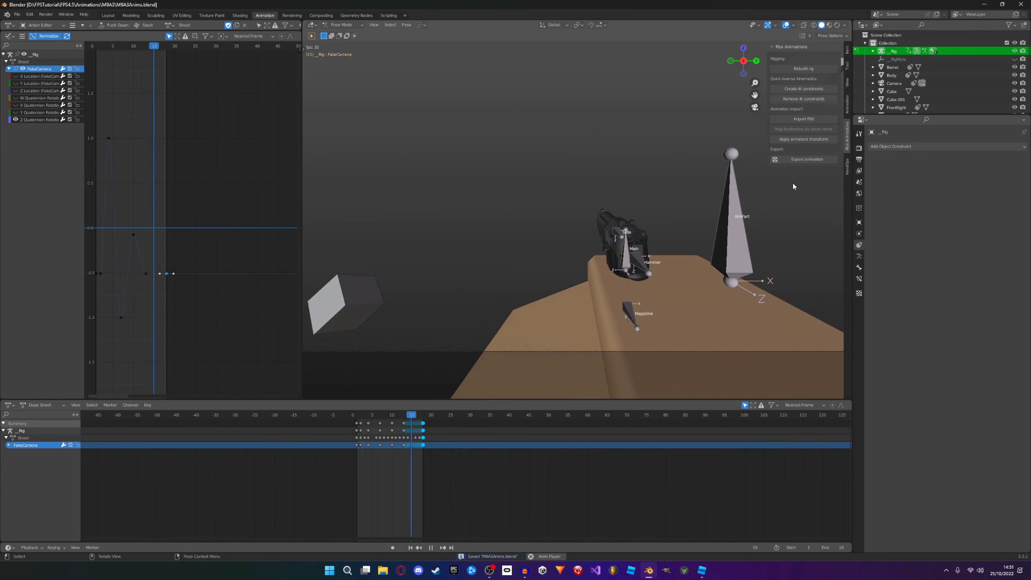
# Step: Export the baked animation to the clipboard, switch to Roblox Studio, and import it by pasting the data into the import script
pyautogui.click(799, 160)
pyautogui.press('space')
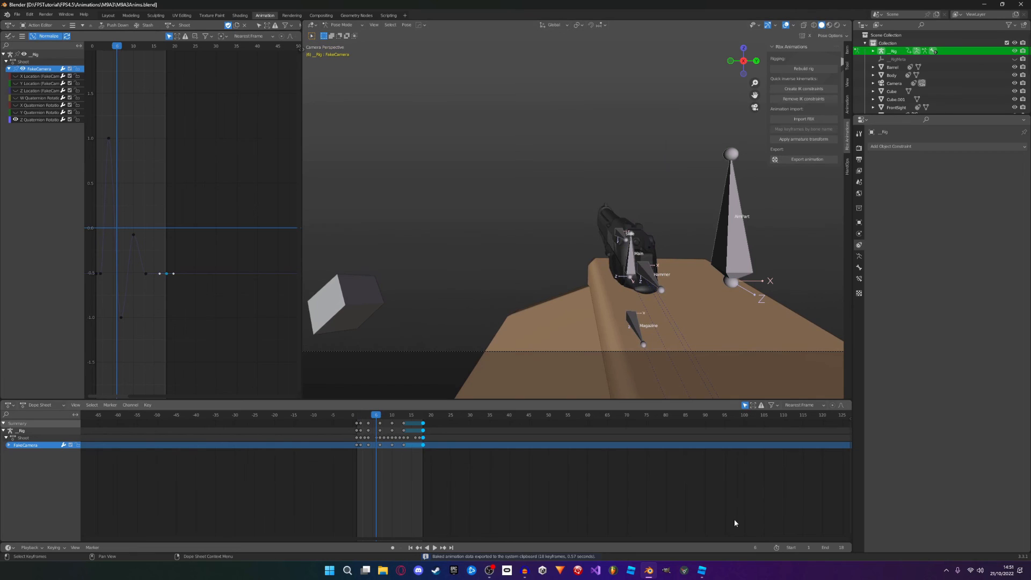
pyautogui.click(705, 570)
pyautogui.click(81, 140)
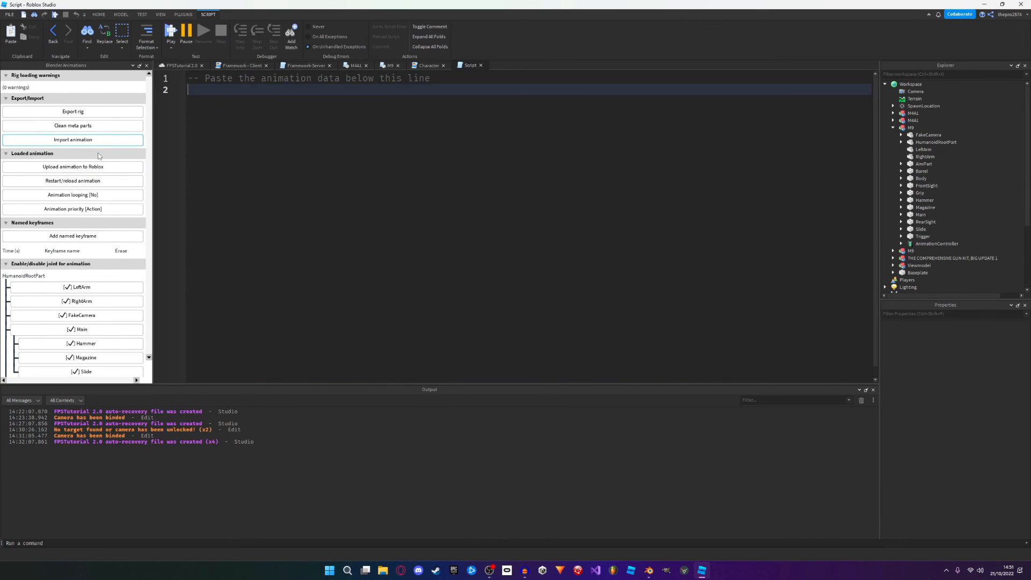
pyautogui.hotkey('ctrl', 'v')
pyautogui.click(177, 65)
# Step: Restart the loaded pistol animation several times to review the shot in the viewport
pyautogui.click(78, 181)
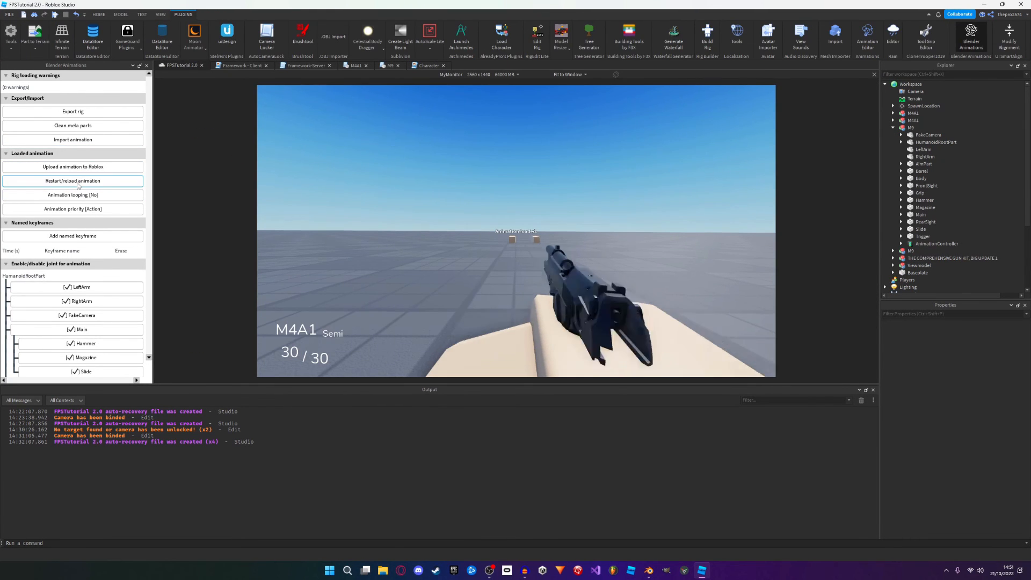
pyautogui.click(78, 182)
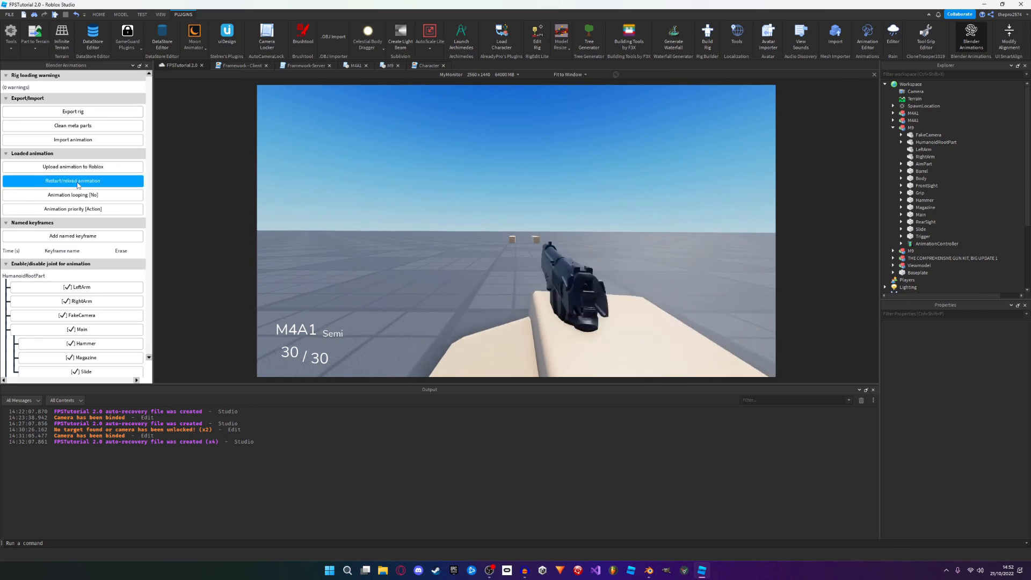
pyautogui.click(77, 182)
pyautogui.click(76, 182)
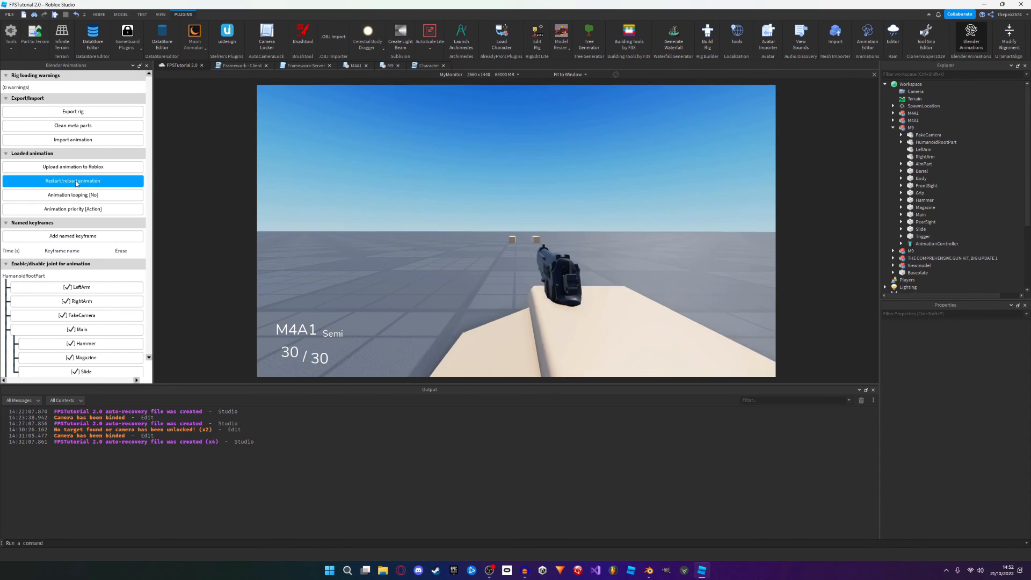
pyautogui.click(76, 181)
pyautogui.click(76, 181)
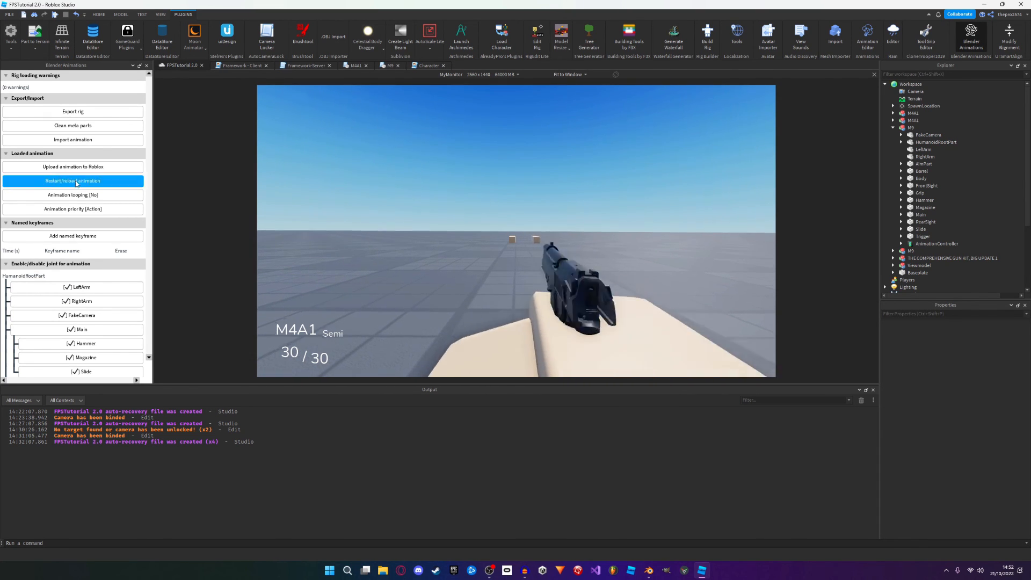
pyautogui.click(76, 182)
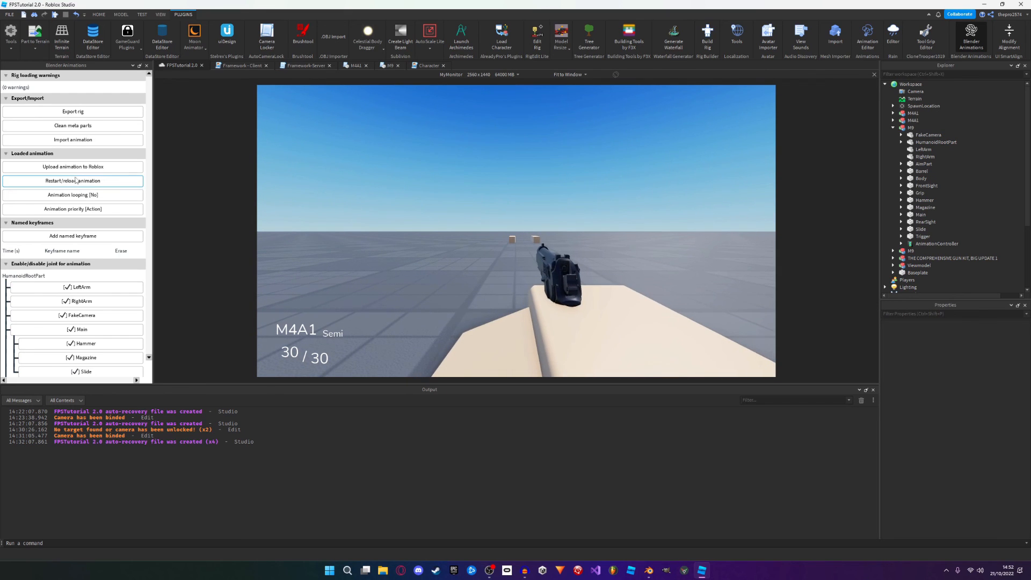
# Step: Upload the loaded animation to Roblox as a new asset titled M9Shooting
pyautogui.click(77, 167)
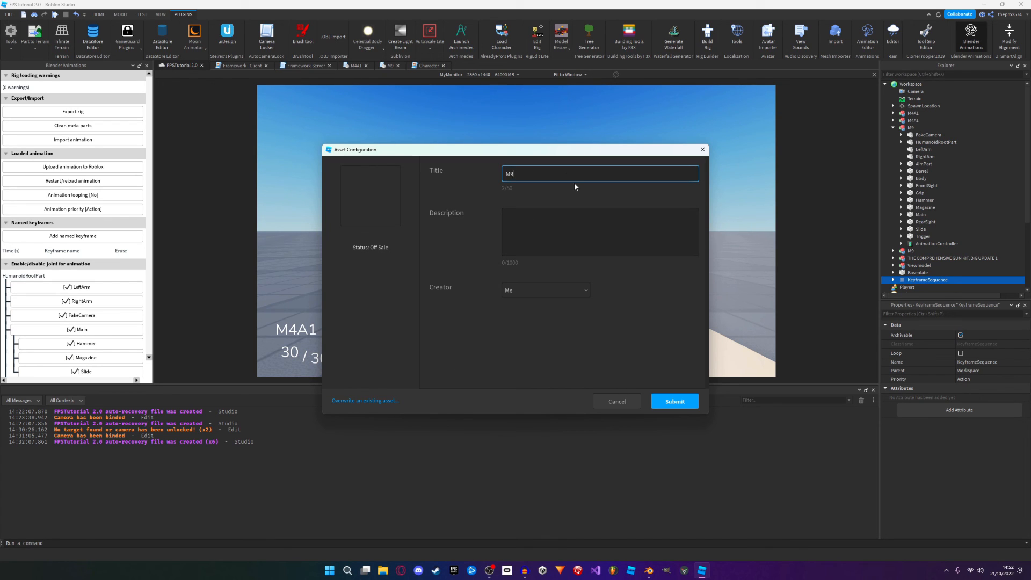
pyautogui.write('Shooting')
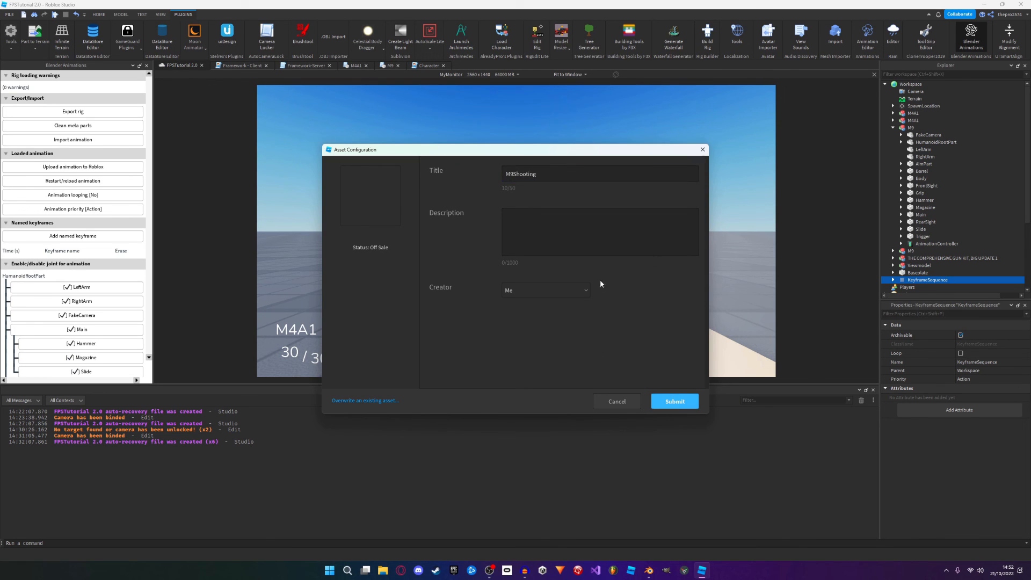
pyautogui.press('Return')
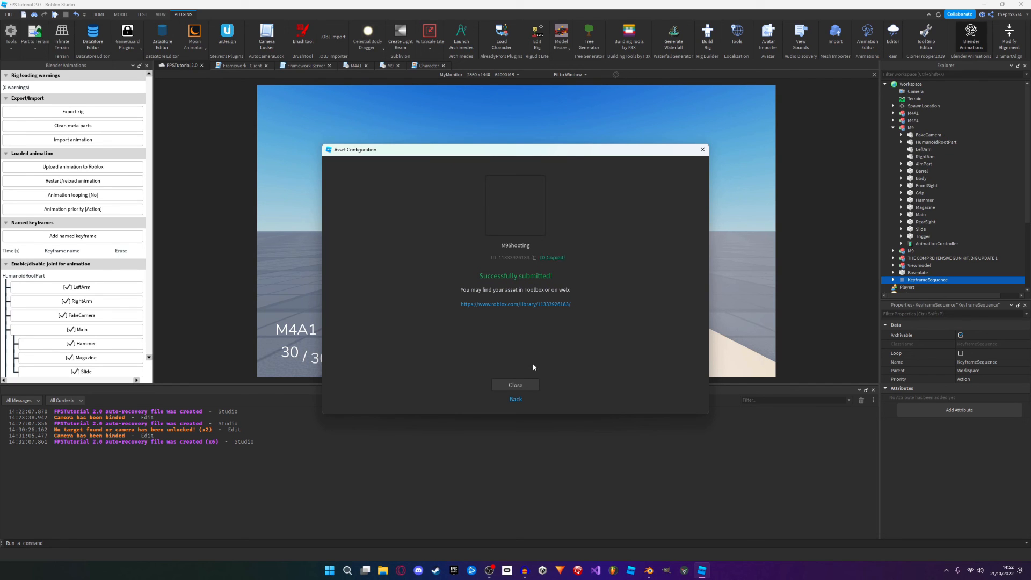
pyautogui.click(515, 385)
# Step: Close the Blender Animations plugin and unlock the viewport camera from the rig to look around freely
pyautogui.click(148, 65)
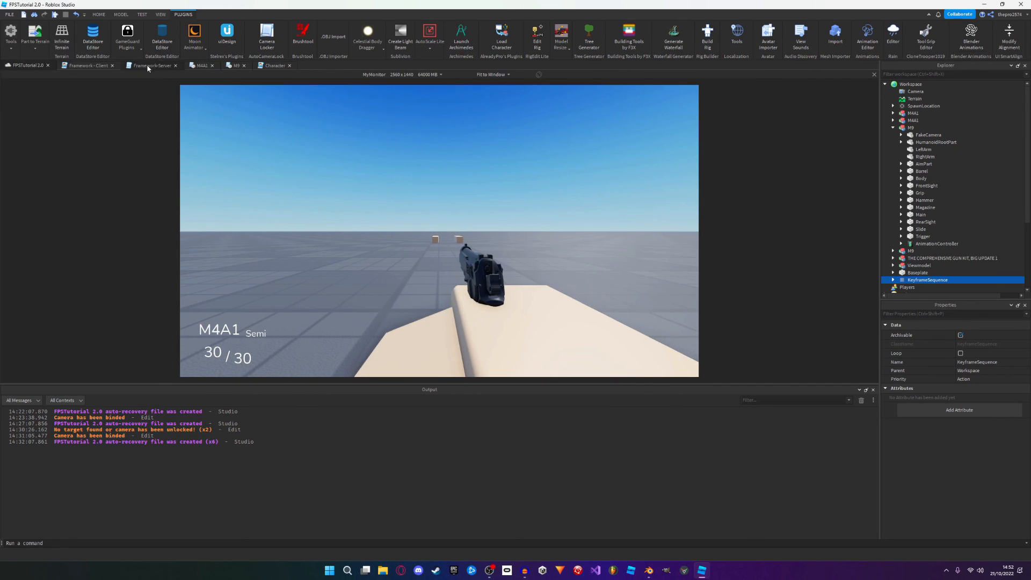
pyautogui.click(268, 42)
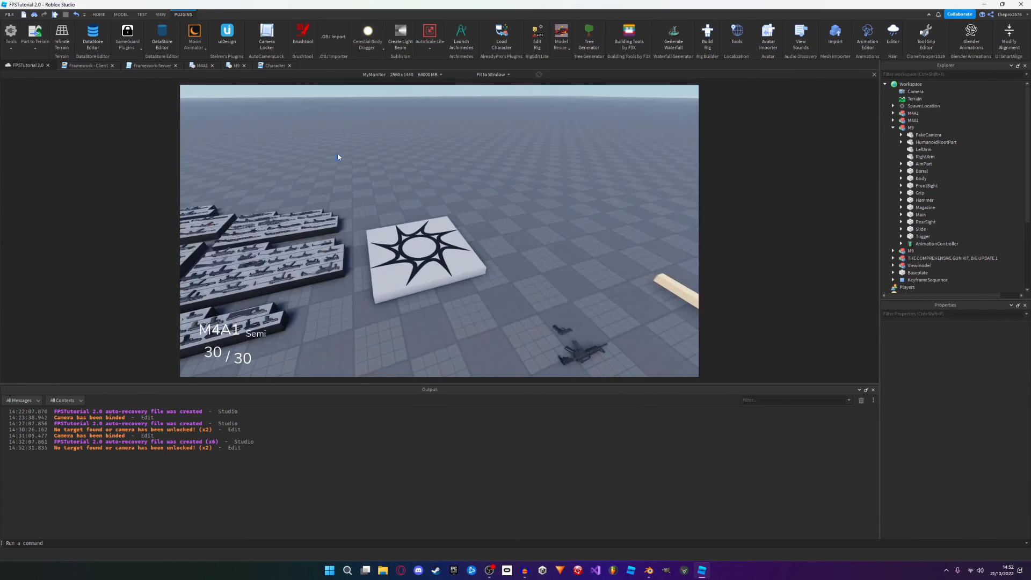
pyautogui.moveTo(338, 155); pyautogui.dragTo(340, 149, button='right')
pyautogui.press('s')
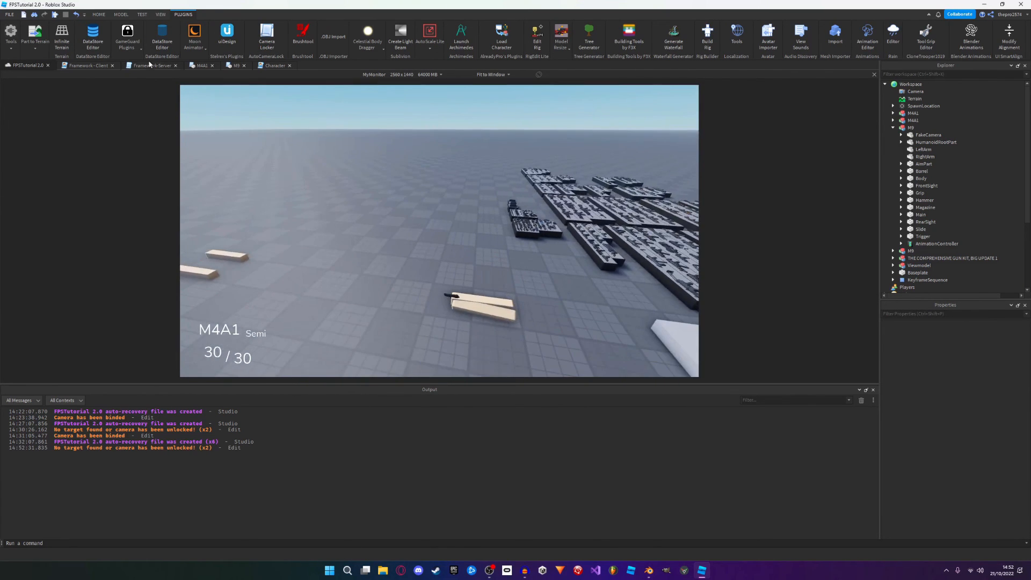
# Step: Open the M9 settings script and select the fireAnim asset ID to check it
pyautogui.press('w')
pyautogui.press('a')
pyautogui.click(234, 66)
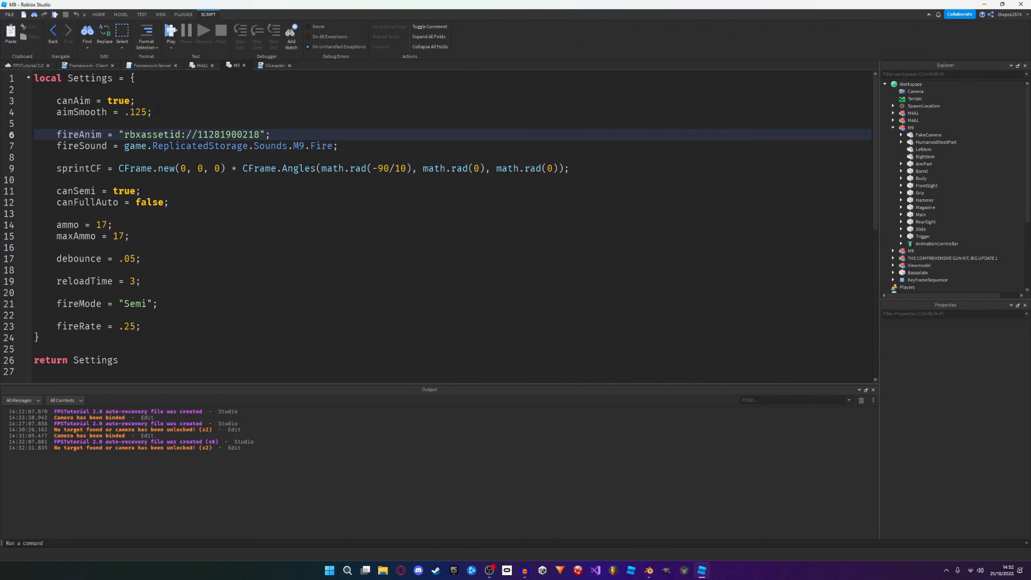
pyautogui.click(213, 124)
pyautogui.doubleClick(214, 135)
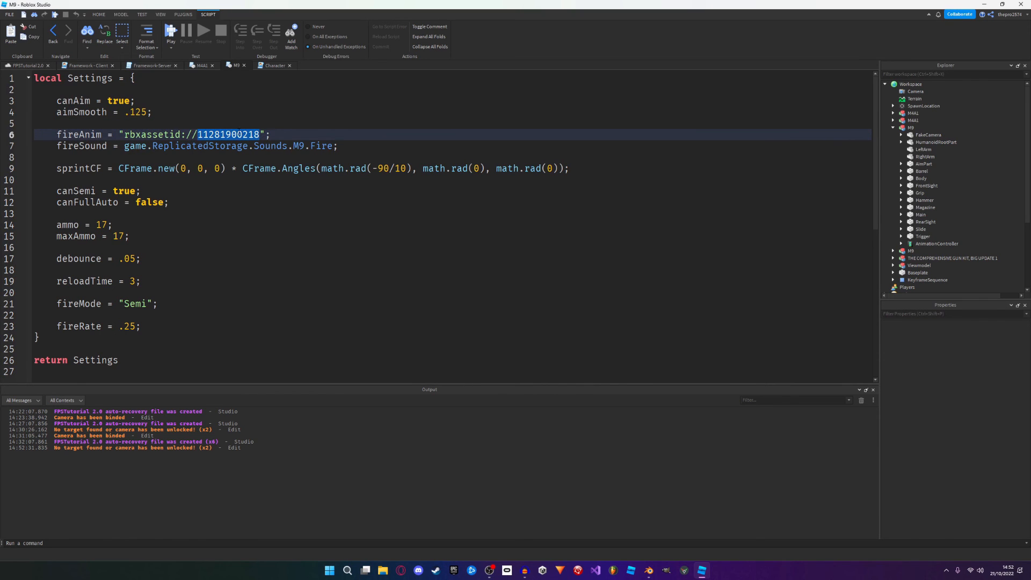
# Step: Start a playtest and fire the M9 from the hip and while aiming down sights until the magazine is empty
pyautogui.click(174, 41)
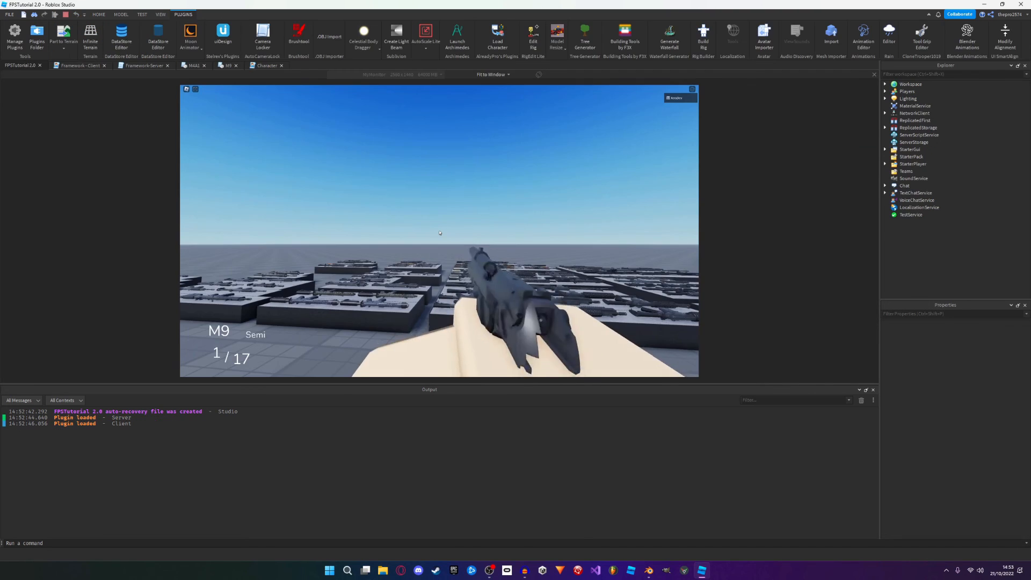
pyautogui.click(440, 233)
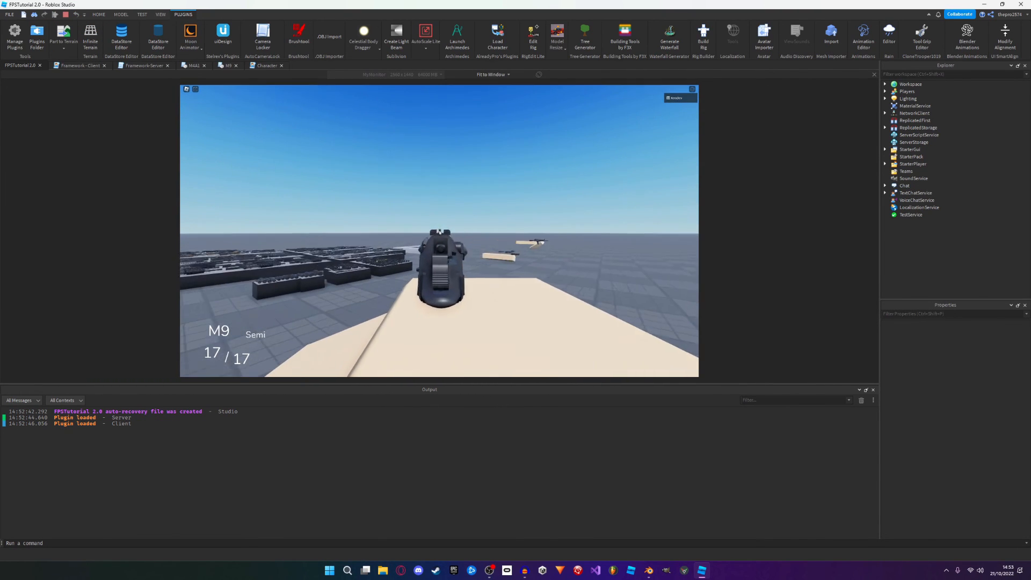
pyautogui.click(440, 233)
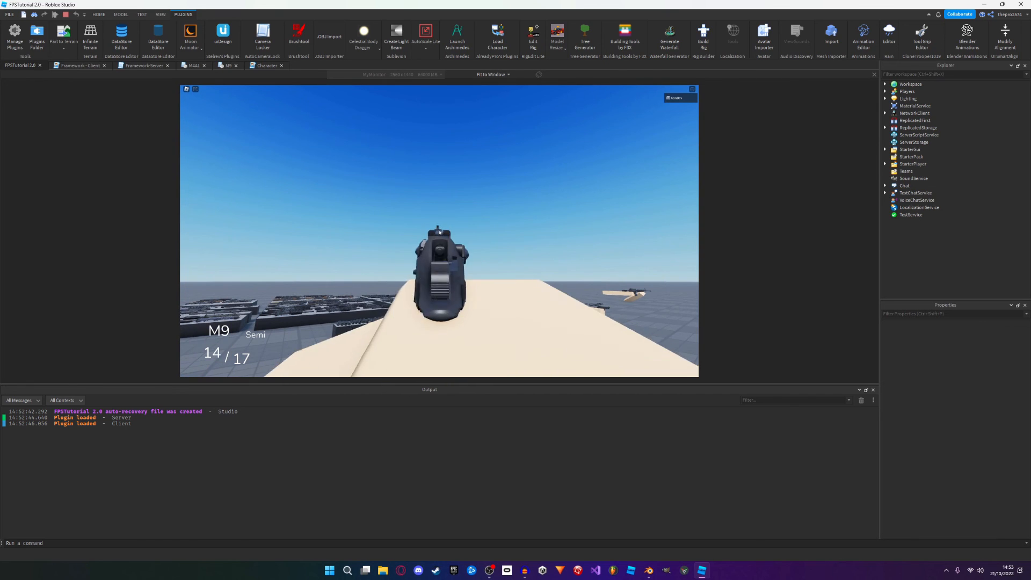
pyautogui.click(440, 232)
pyautogui.click(440, 232)
pyautogui.click(440, 232)
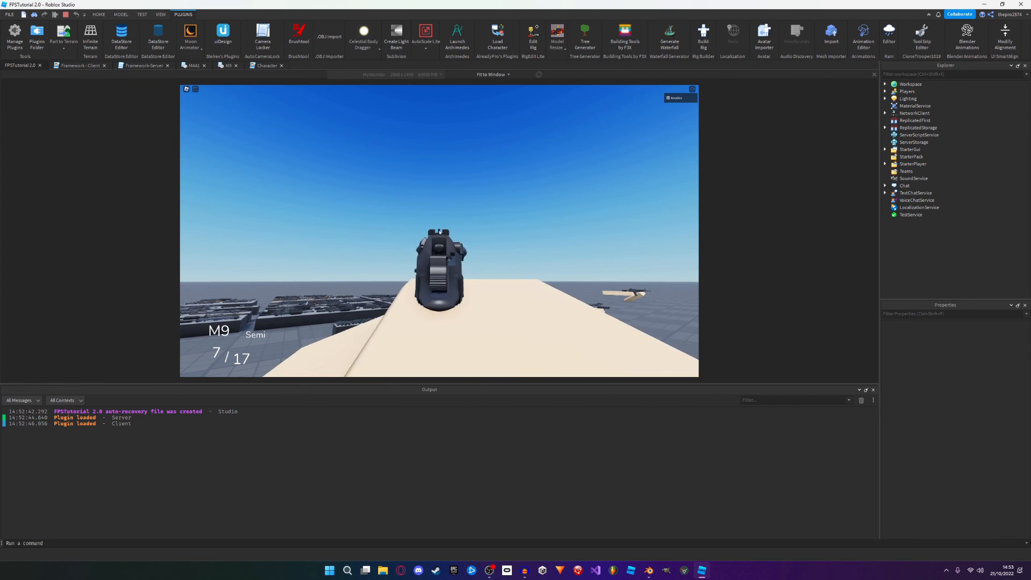
pyautogui.click(439, 232)
pyautogui.click(440, 232)
pyautogui.click(440, 232)
pyautogui.click(440, 232)
pyautogui.click(440, 232)
pyautogui.click(440, 232)
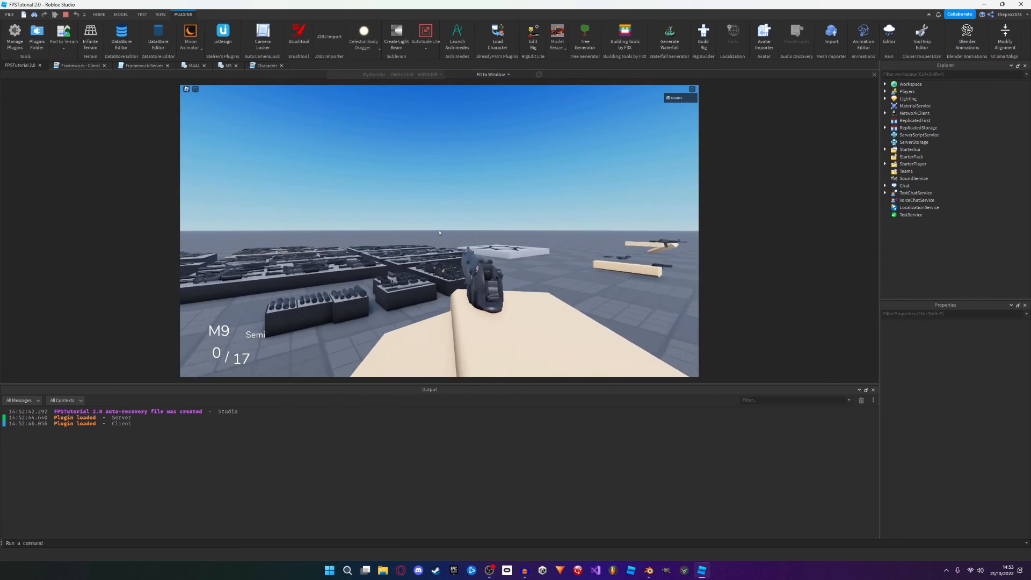
pyautogui.click(440, 232)
pyautogui.click(440, 233)
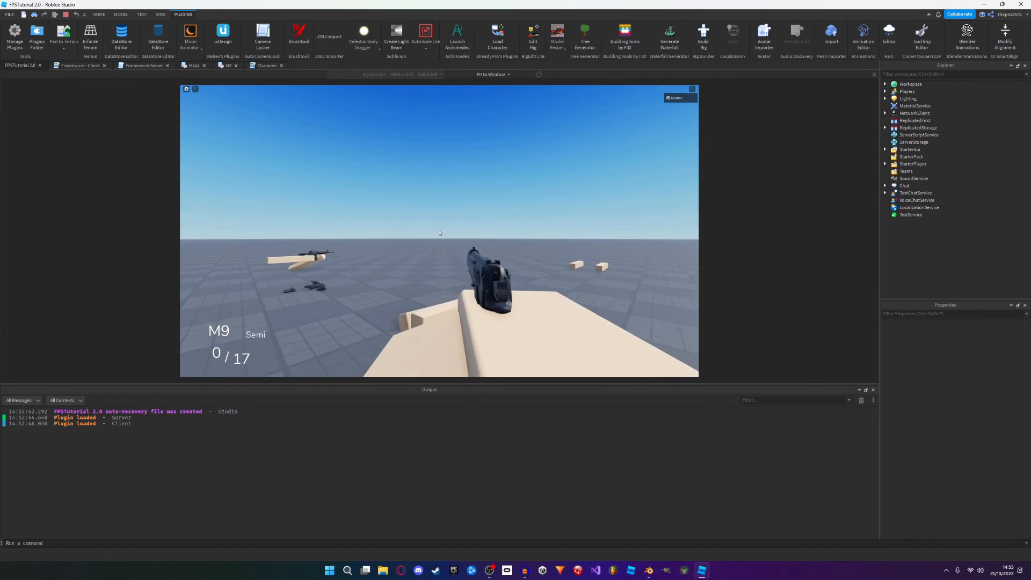
# Step: Walk between the weapon displays and test the reloaded M9's aimed shots until the magazine runs out
pyautogui.press('w')
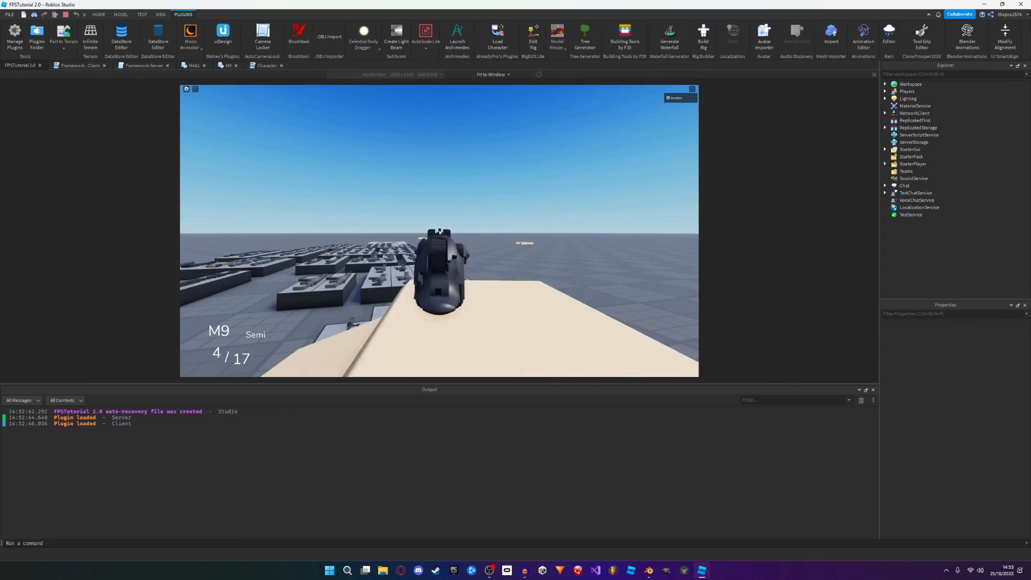
pyautogui.click(440, 232)
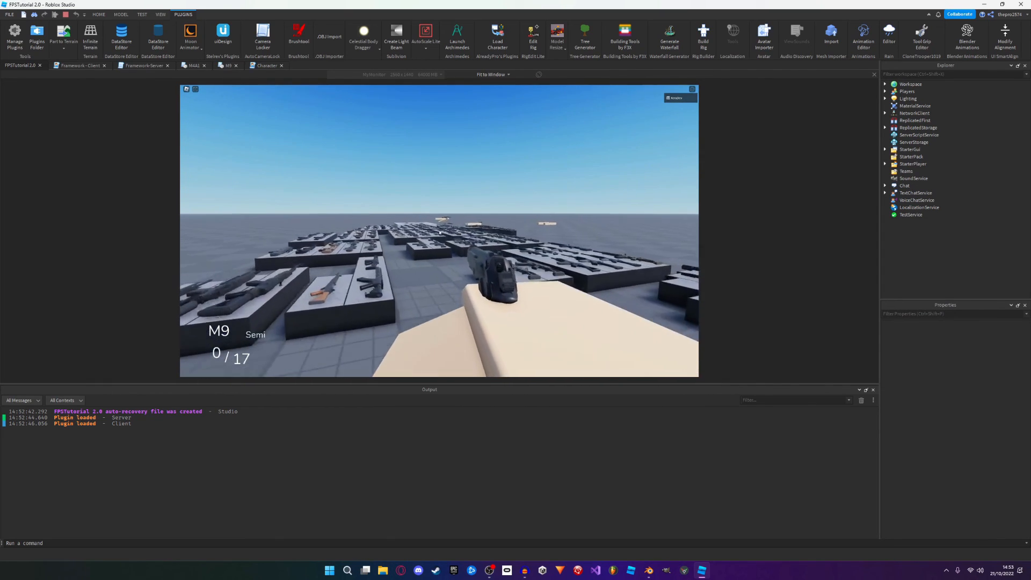
pyautogui.press('w')
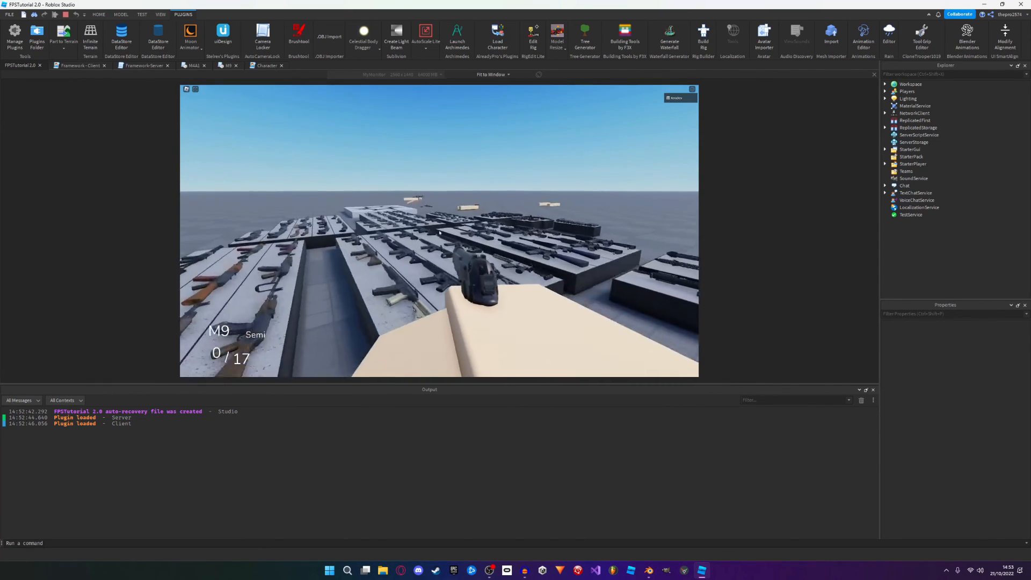
# Step: Reload the M9 and fire repeatedly from the hip to review the shooting animation
pyautogui.press('r')
pyautogui.click(440, 232)
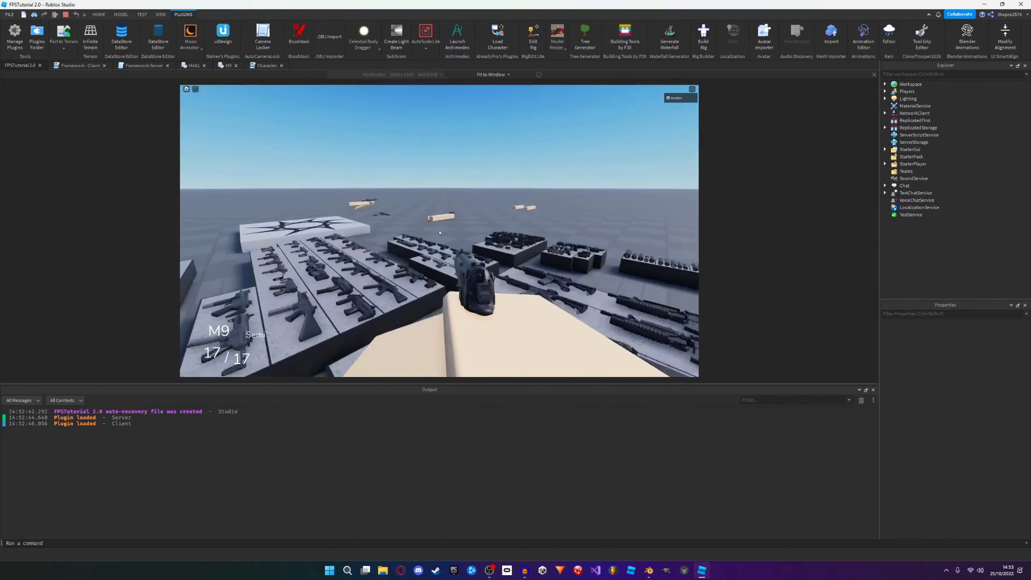
pyautogui.click(439, 232)
pyautogui.click(440, 232)
pyautogui.click(439, 232)
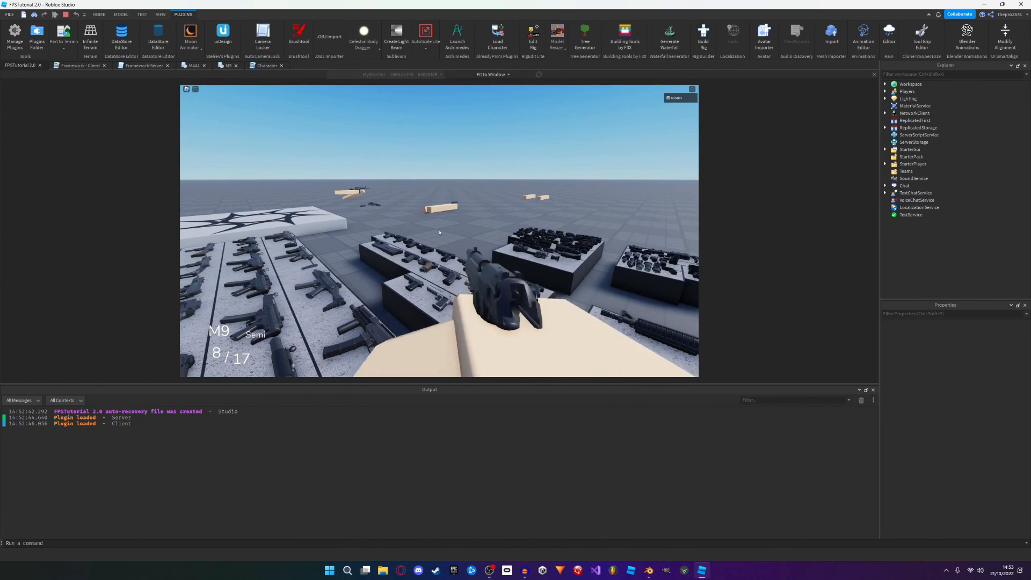
pyautogui.click(439, 232)
pyautogui.click(439, 233)
pyautogui.click(439, 232)
pyautogui.click(439, 232)
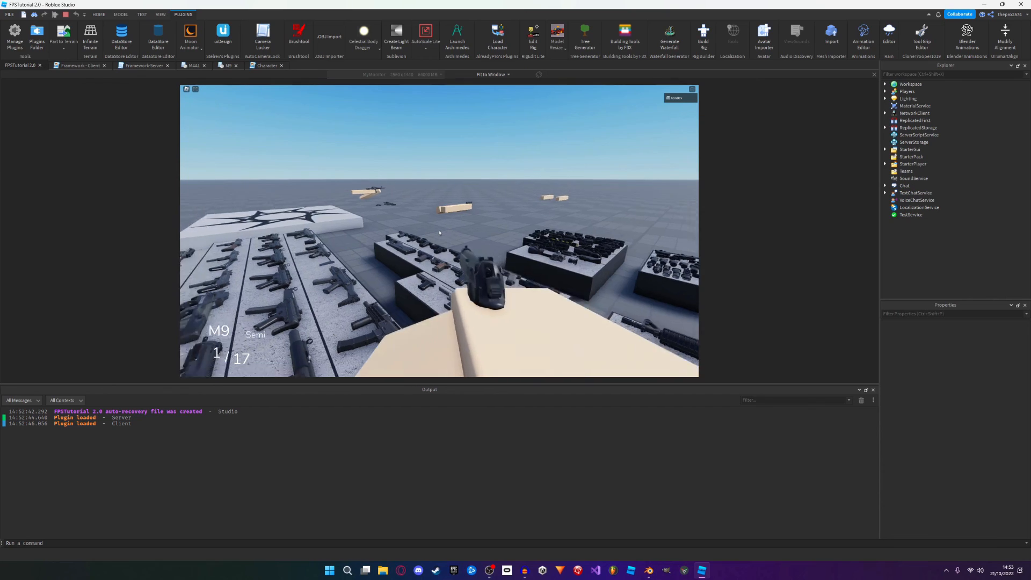
pyautogui.click(439, 233)
# Step: Walk around the map with the emptied M9 and reload it
pyautogui.press('w')
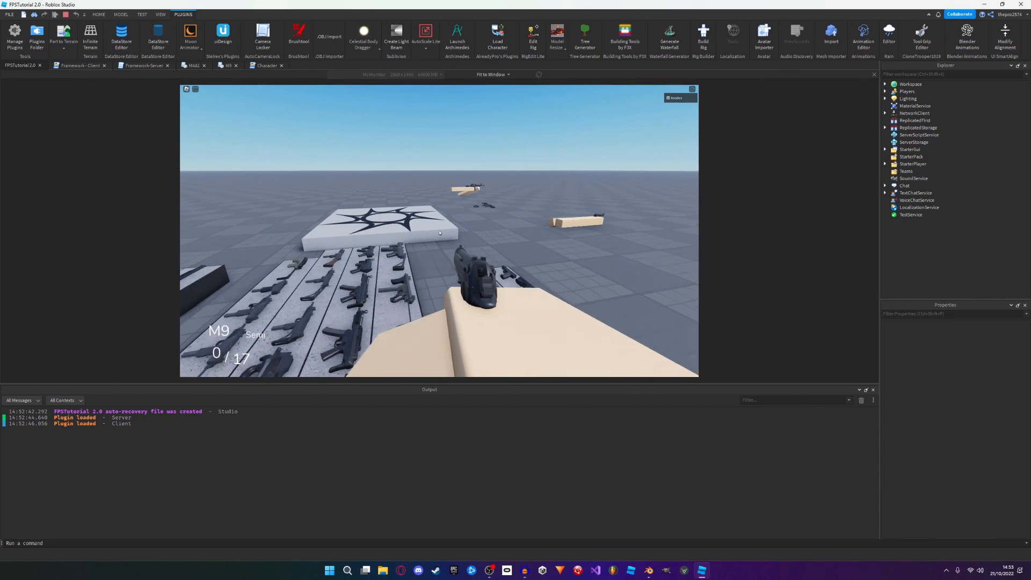
pyautogui.press('r')
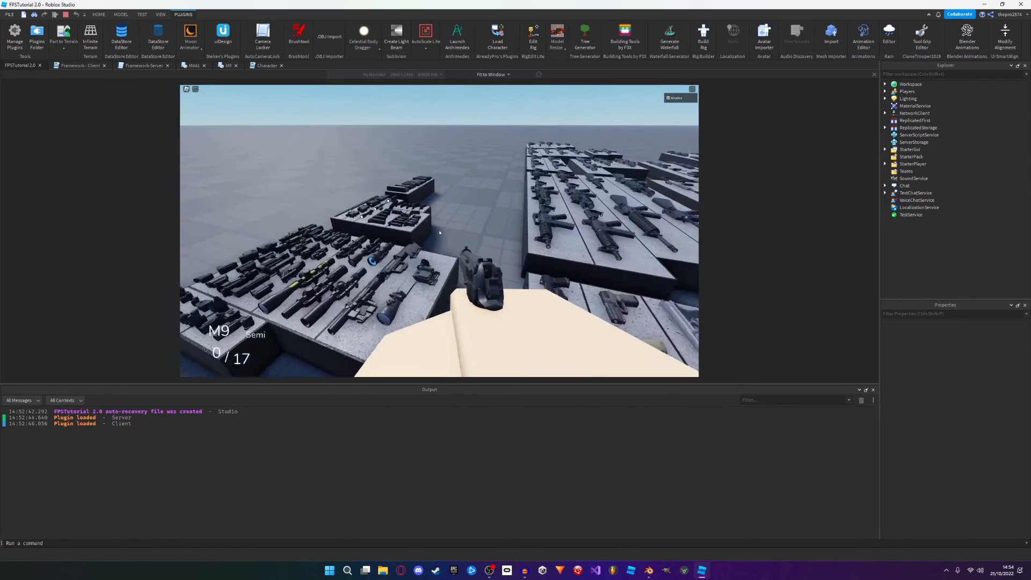
pyautogui.press('w')
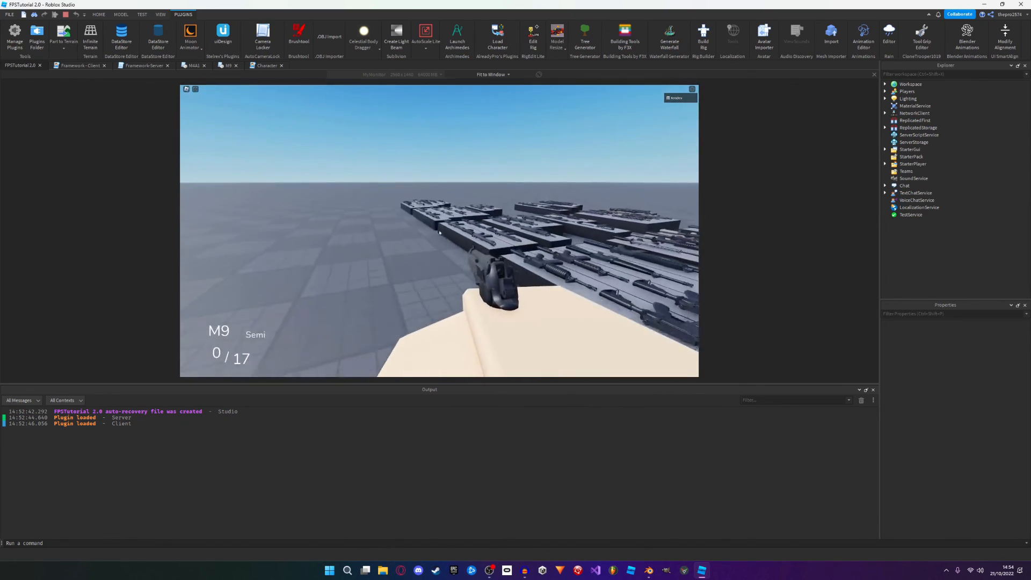
pyautogui.press('a')
pyautogui.press('r')
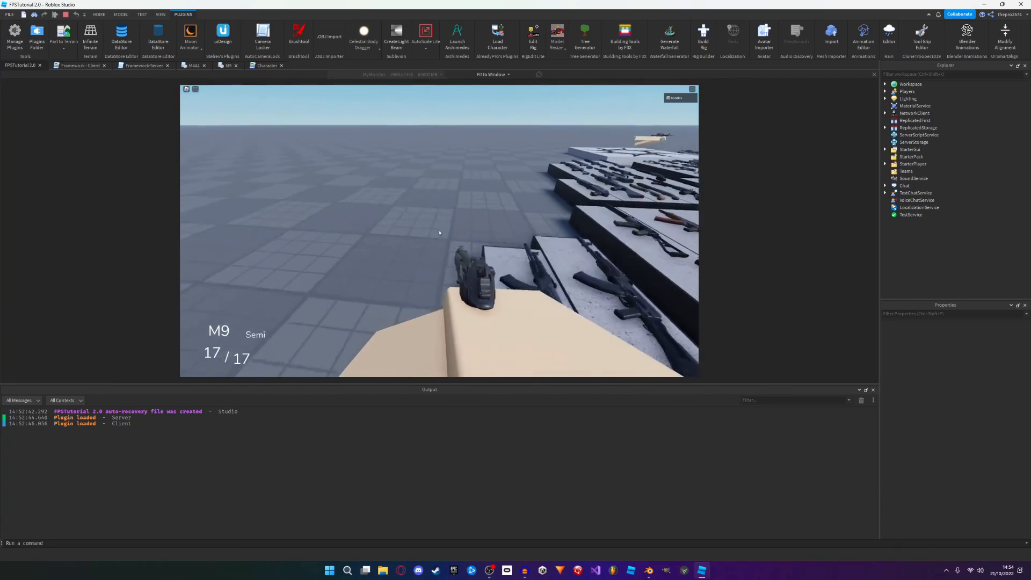
pyautogui.press('w')
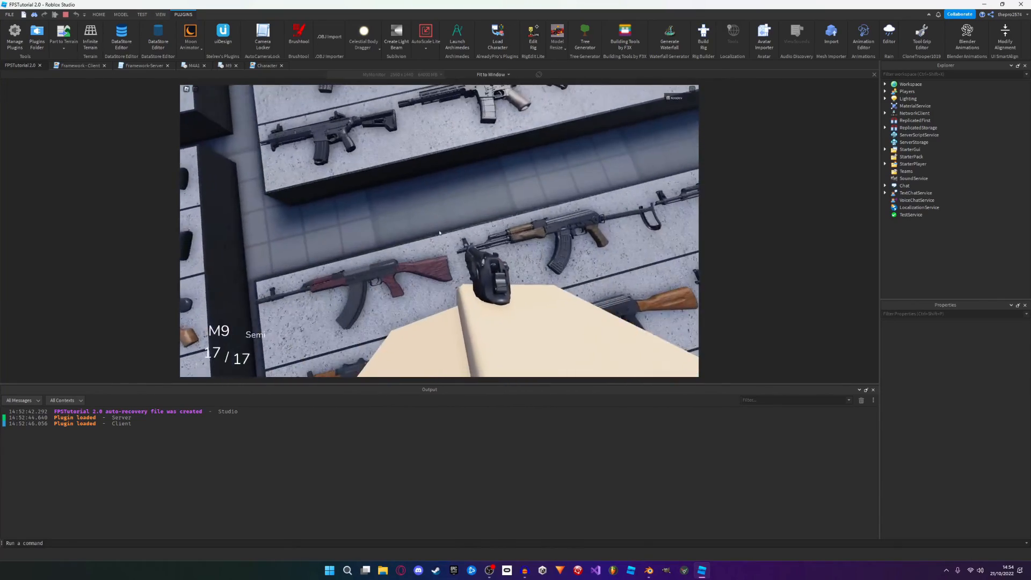
pyautogui.press('d')
pyautogui.press('w')
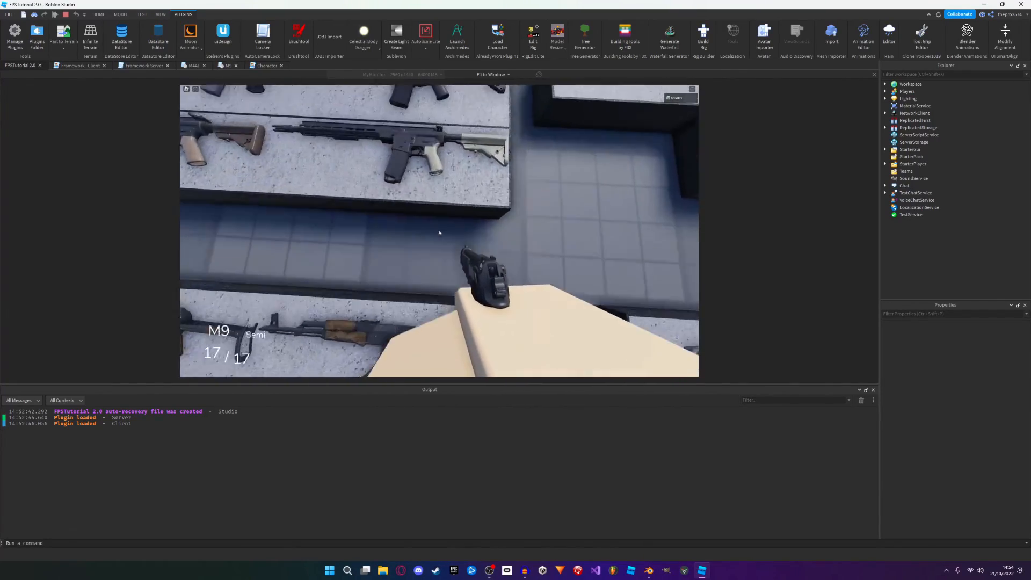
pyautogui.press('w')
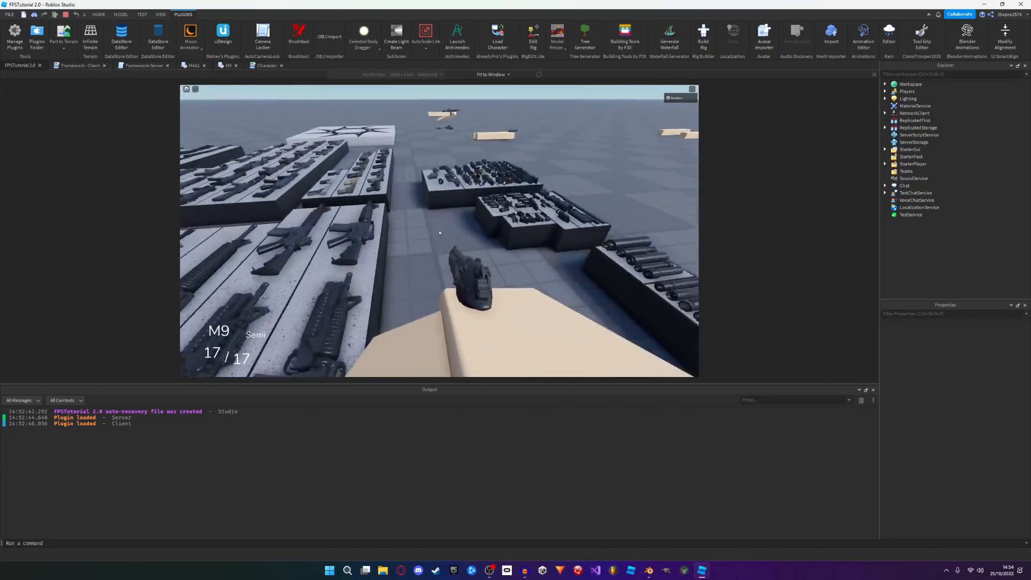
pyautogui.press('w')
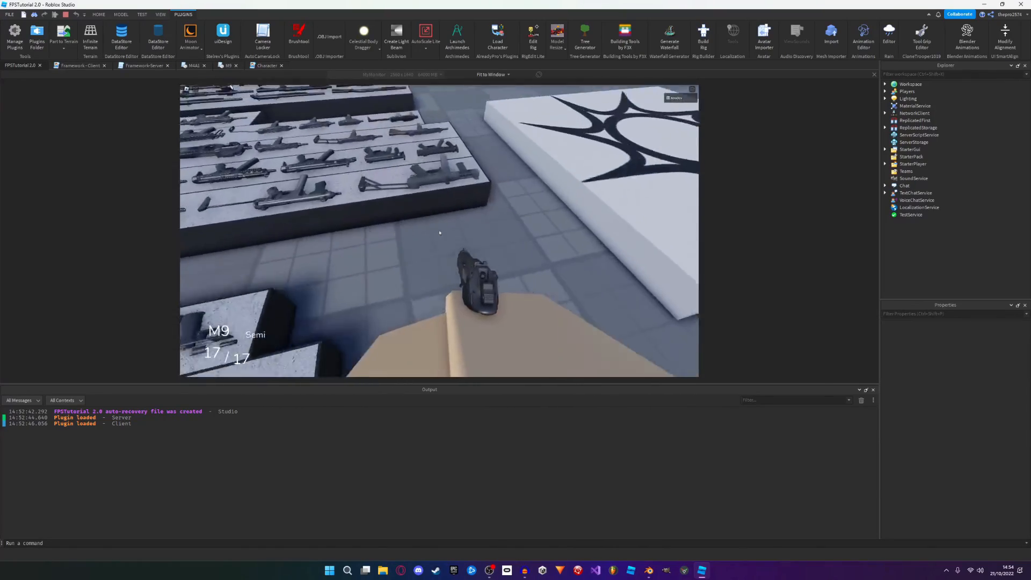
pyautogui.press('w')
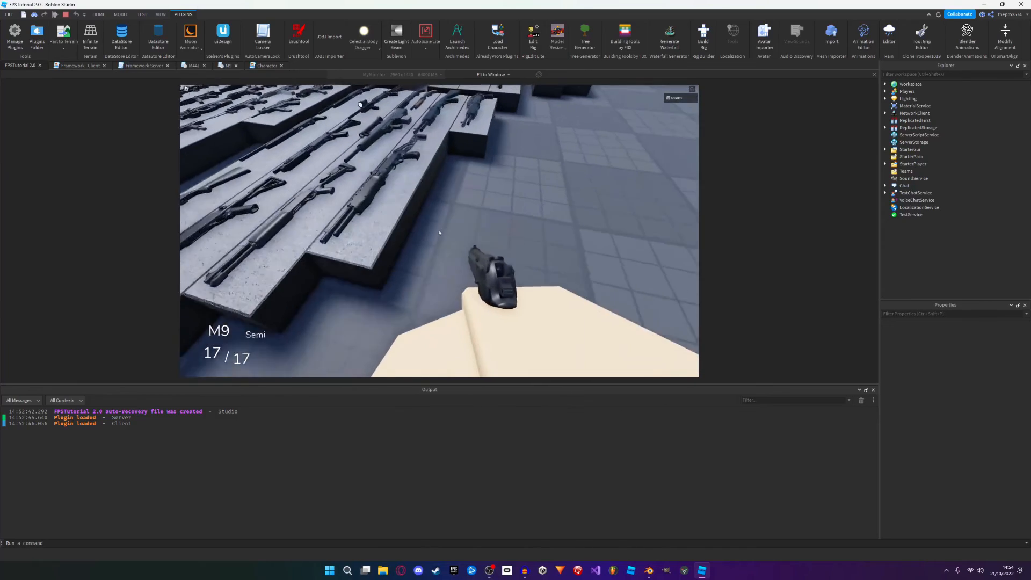
# Step: Fire a few more M9 shots in the playtest and reload the pistol
pyautogui.click(440, 233)
pyautogui.press('r')
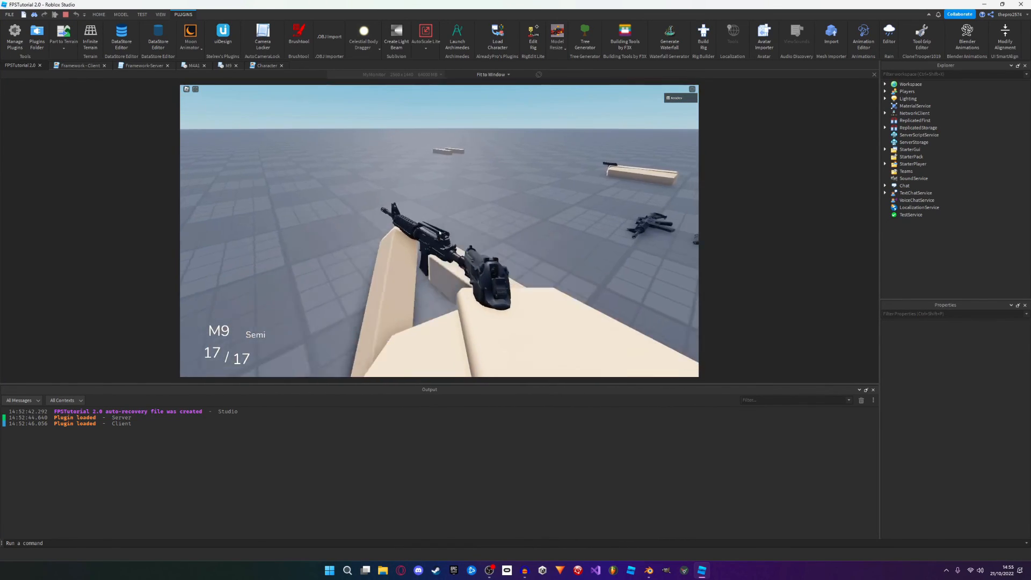
pyautogui.click(440, 233)
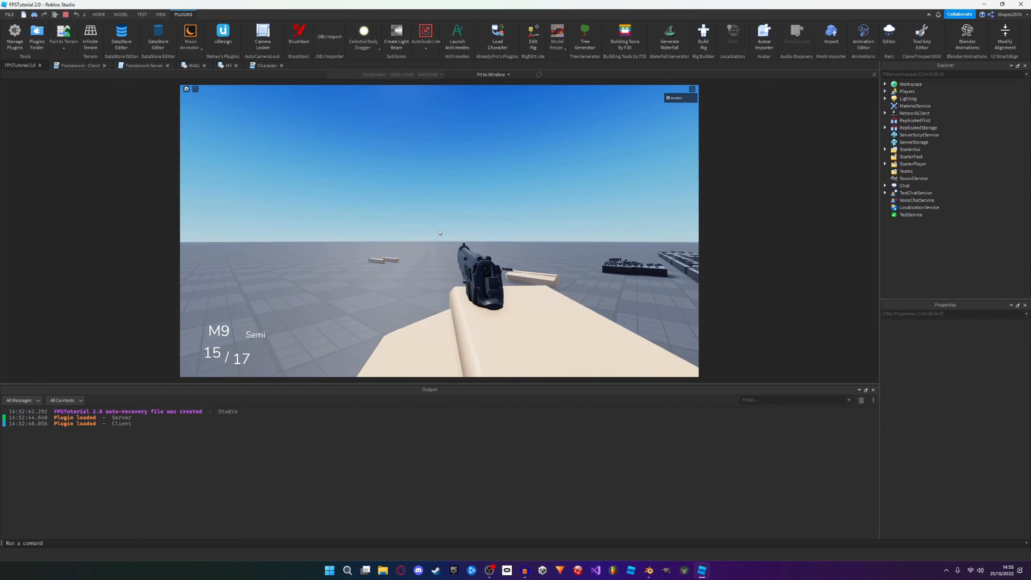
pyautogui.press('r')
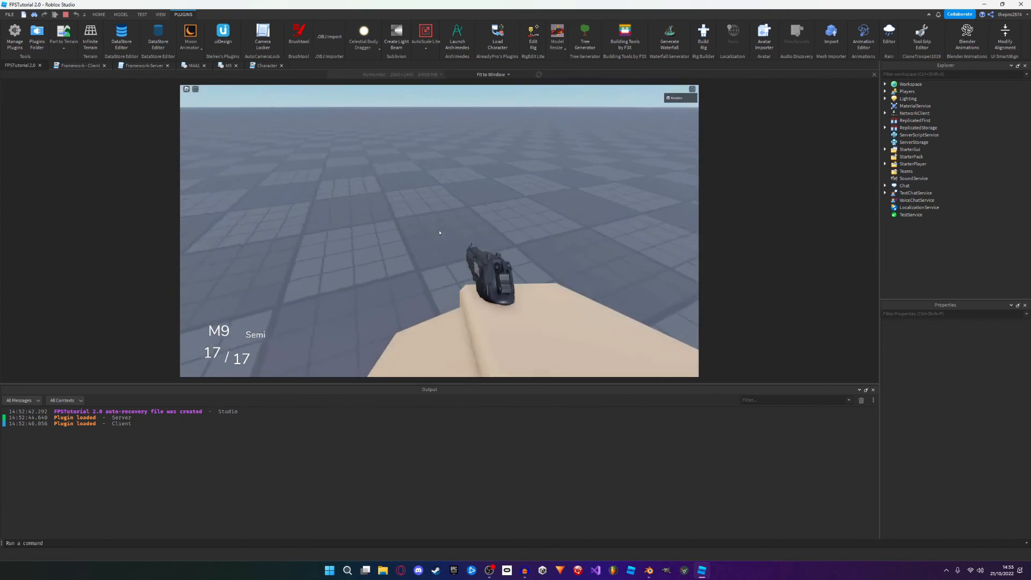
pyautogui.press('w')
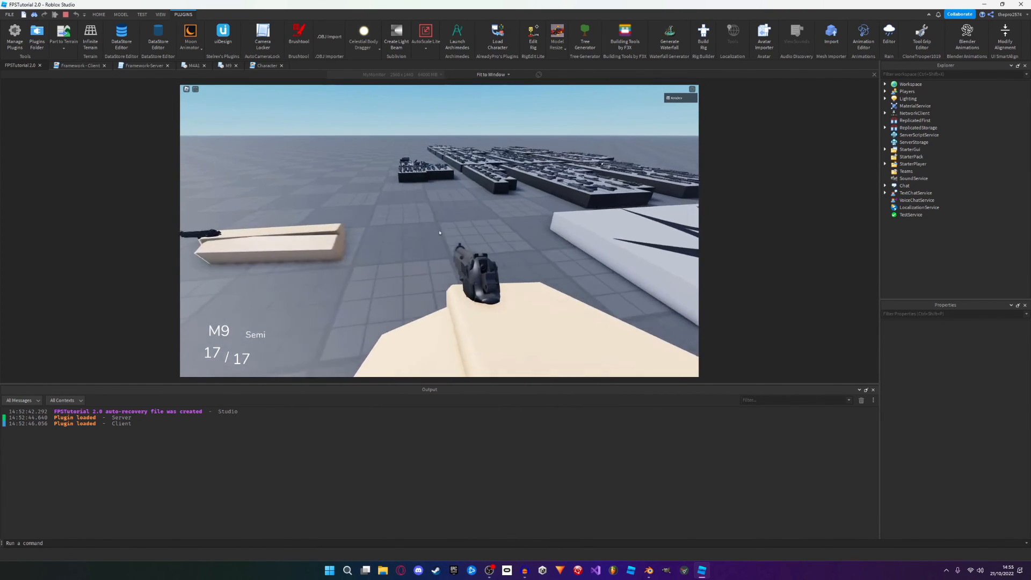
pyautogui.press('w')
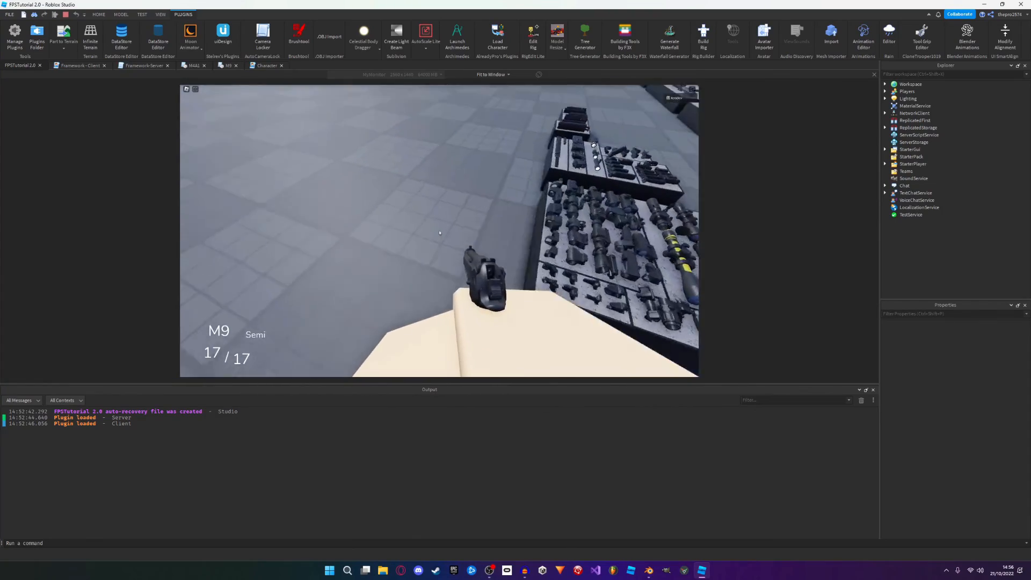
pyautogui.press('w')
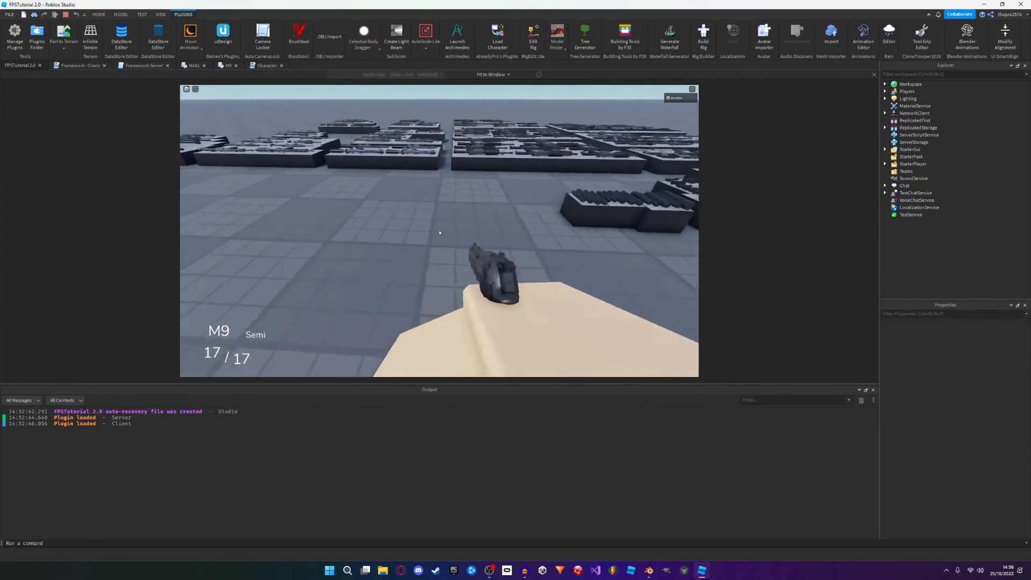